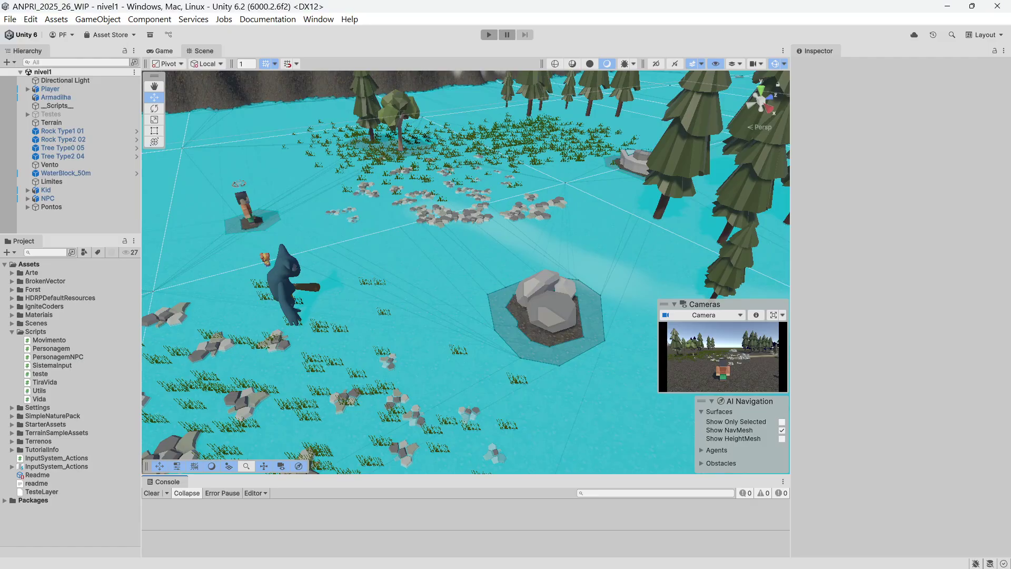
Step: Examine the nivel1 scene and its NavMesh coverage around the characters, rocks and trees
scroll(507, 320, "down", 3)
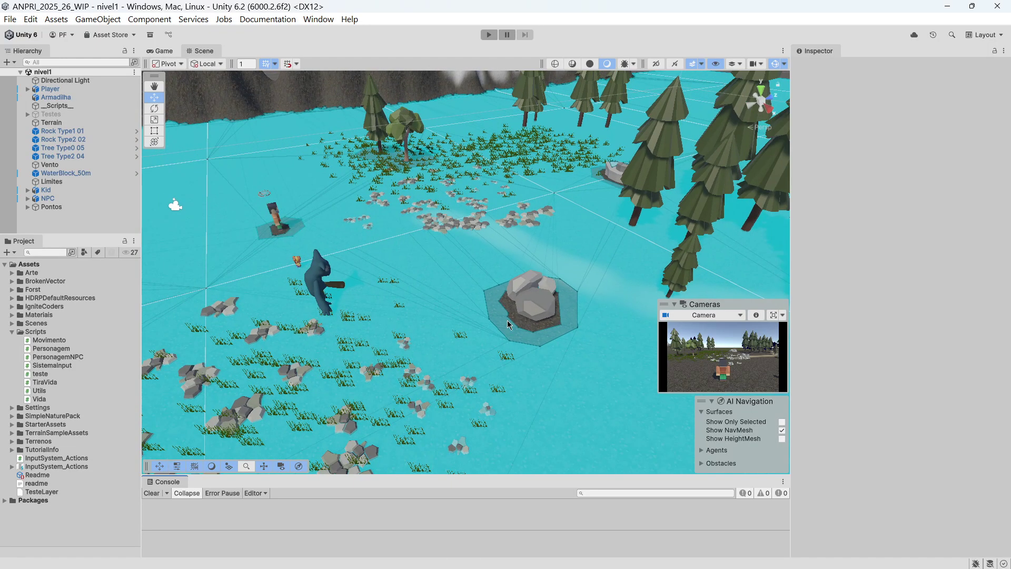
right_click_drag(397, 336, 435, 296)
scroll(444, 305, "down", 5)
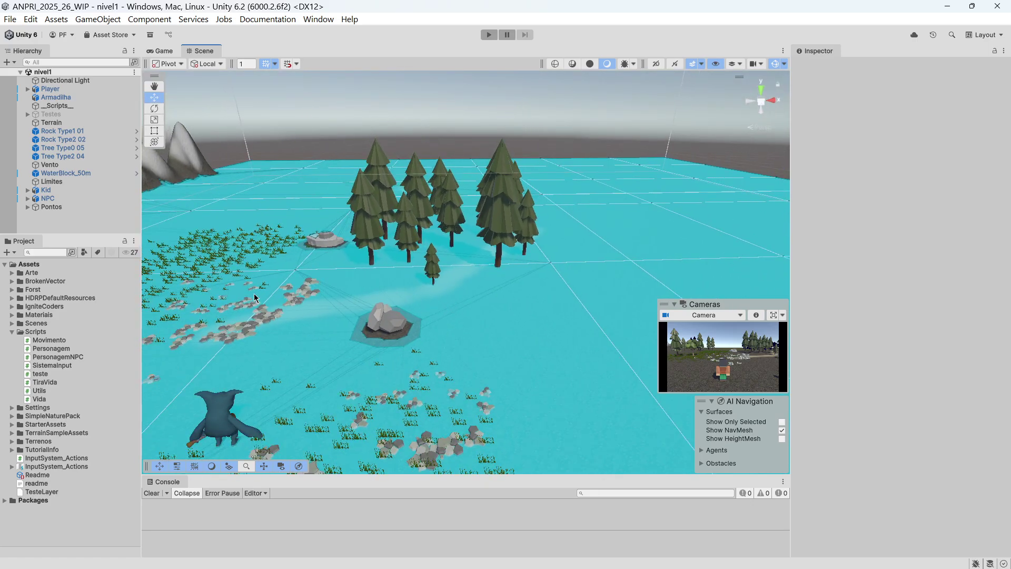
left_click(14, 62)
mouse_move(73, 119)
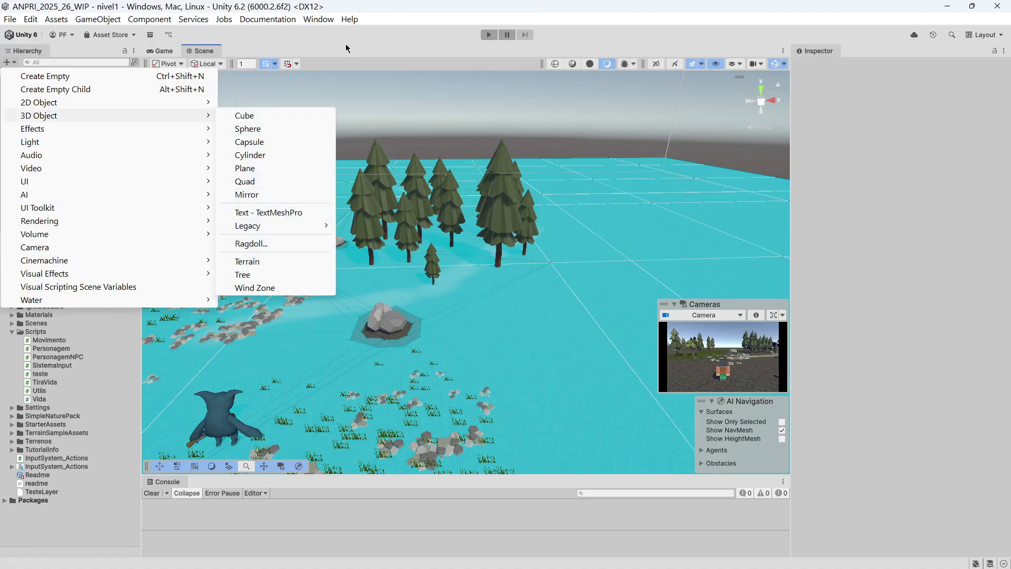
left_click(468, 258)
right_click_drag(624, 241, 490, 308)
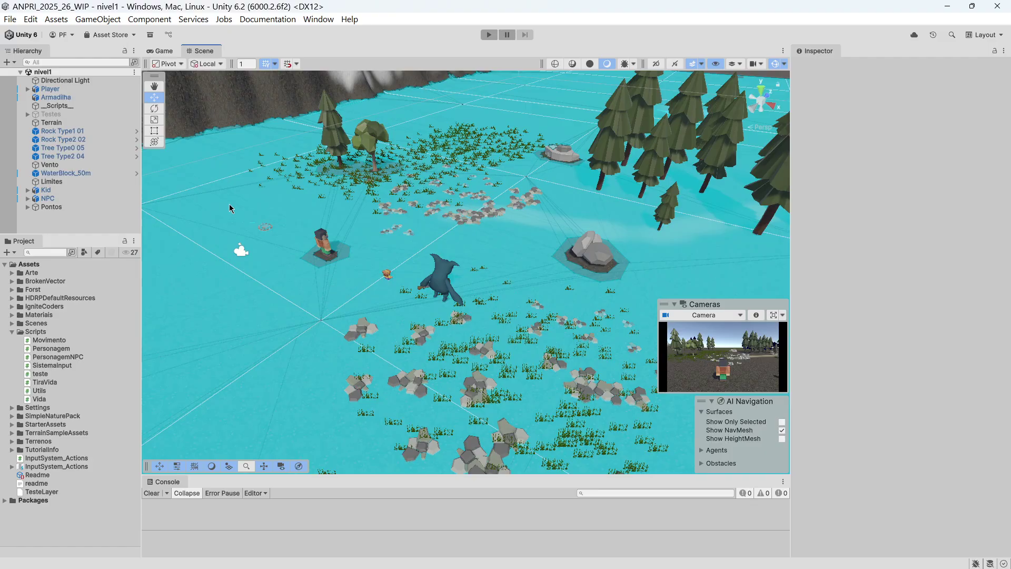
right_click_drag(238, 286, 359, 288)
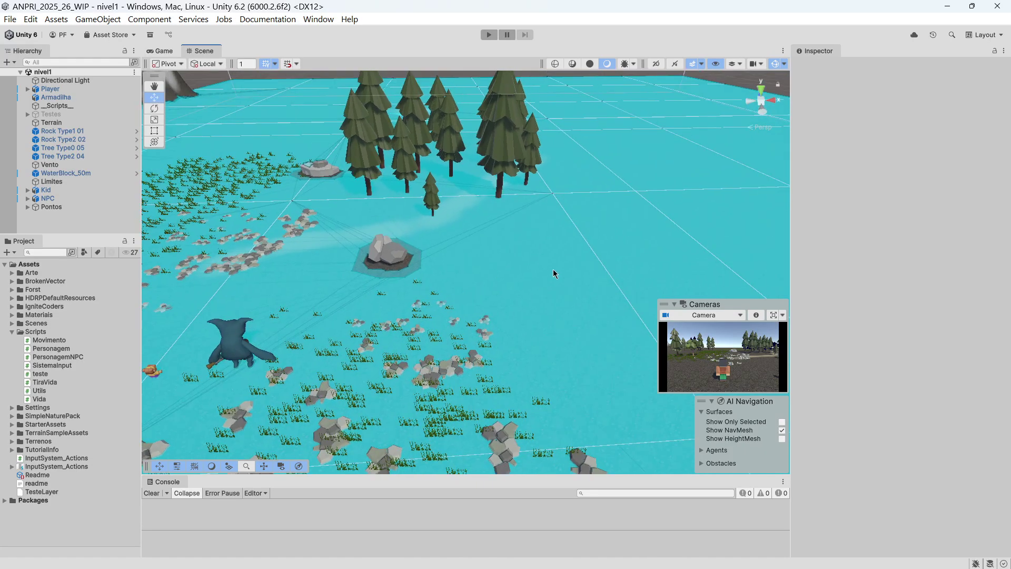
right_click_drag(552, 271, 429, 298)
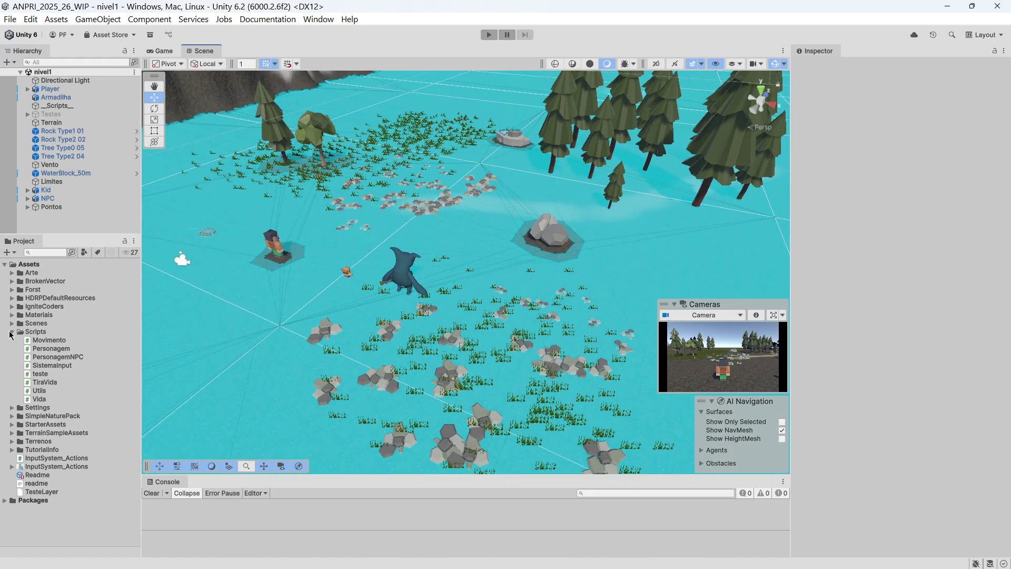
Step: Collapse the Scripts asset folder and examine the terrain out to its mountain border
left_click(10, 332)
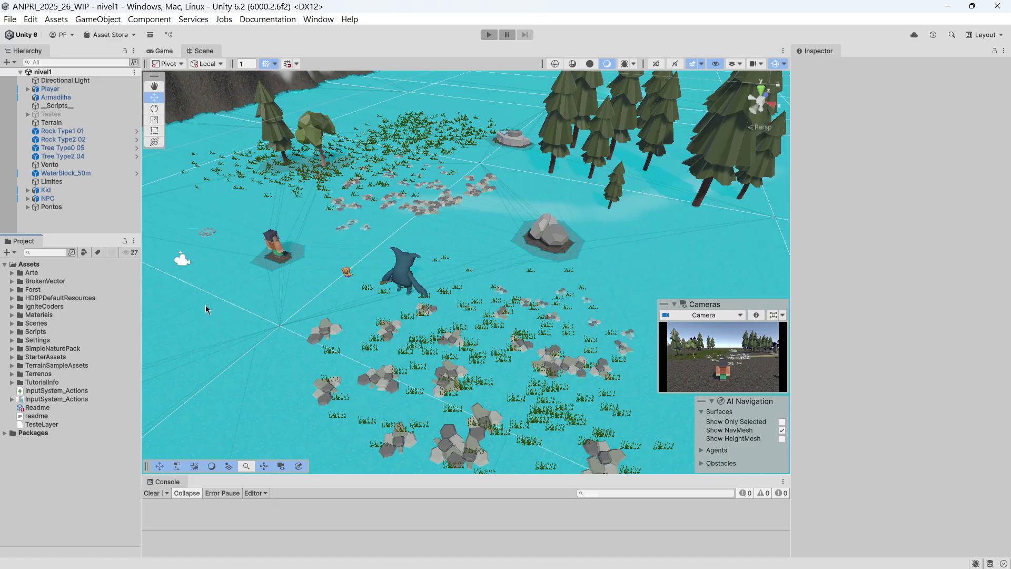
right_click_drag(219, 305, 407, 302)
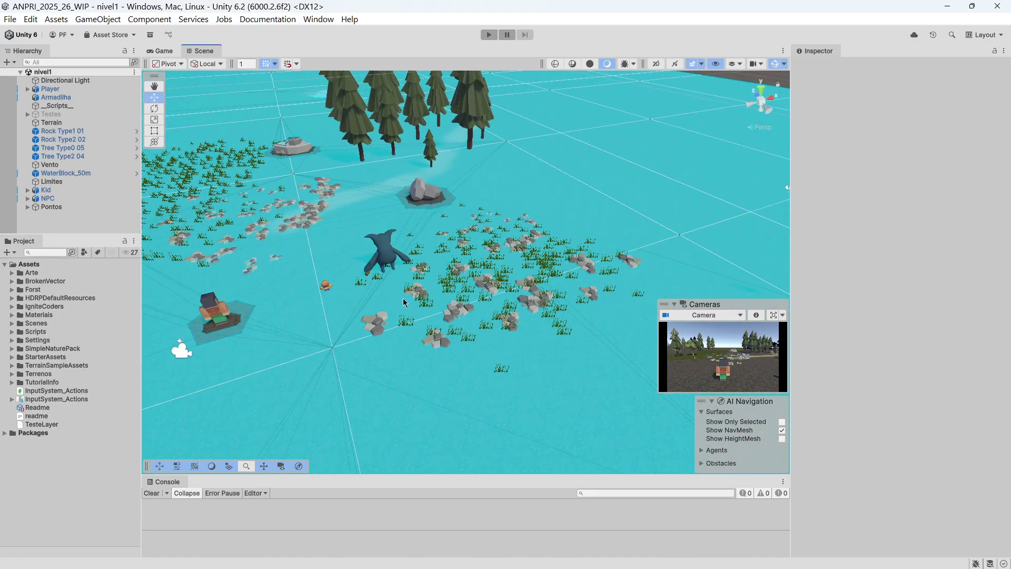
middle_click_drag(346, 296, 556, 253)
right_click_drag(340, 290, 432, 293)
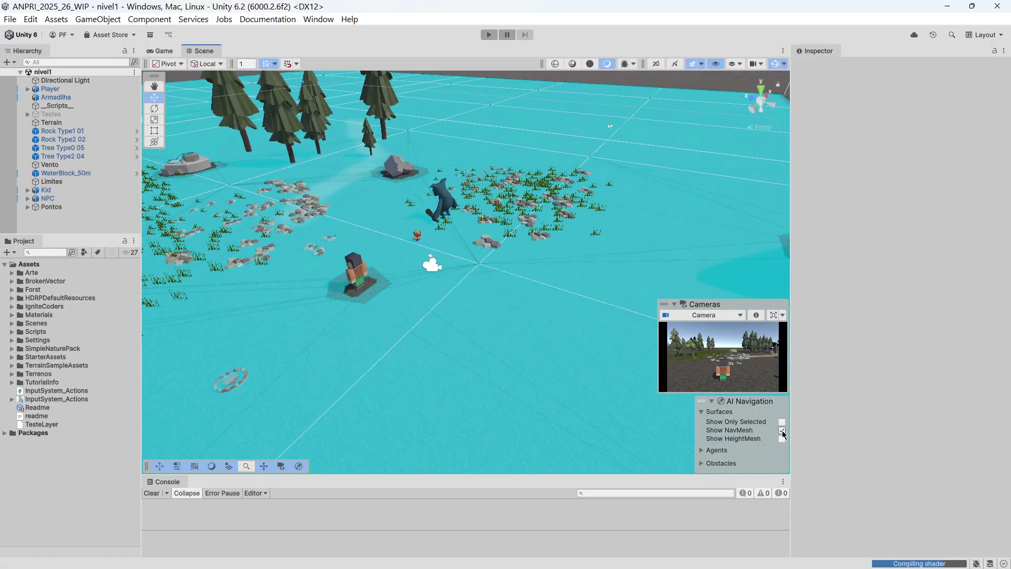
right_click_drag(469, 355, 422, 339)
right_click(423, 339)
right_click_drag(555, 312, 474, 320)
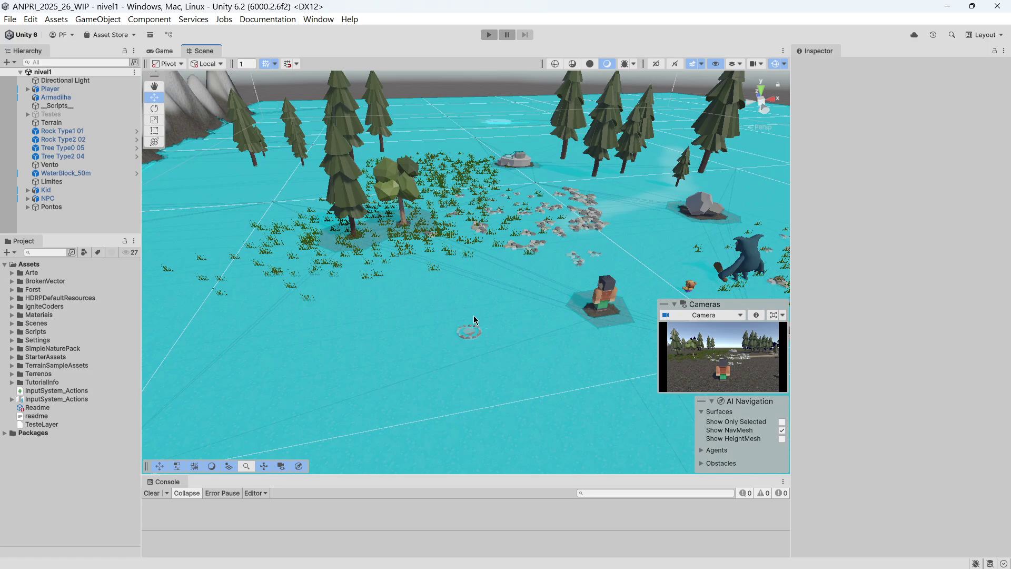
right_click_drag(473, 316, 416, 208)
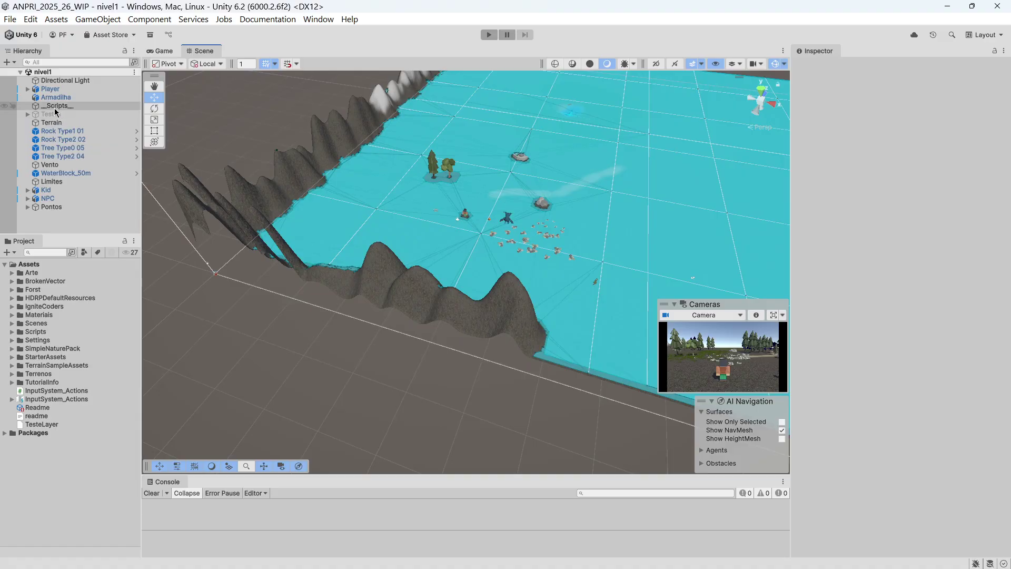
Step: Raise peaks on the Terrain along its open border beside the existing mountains, using the Raise or Lower Terrain tool
left_click(58, 125)
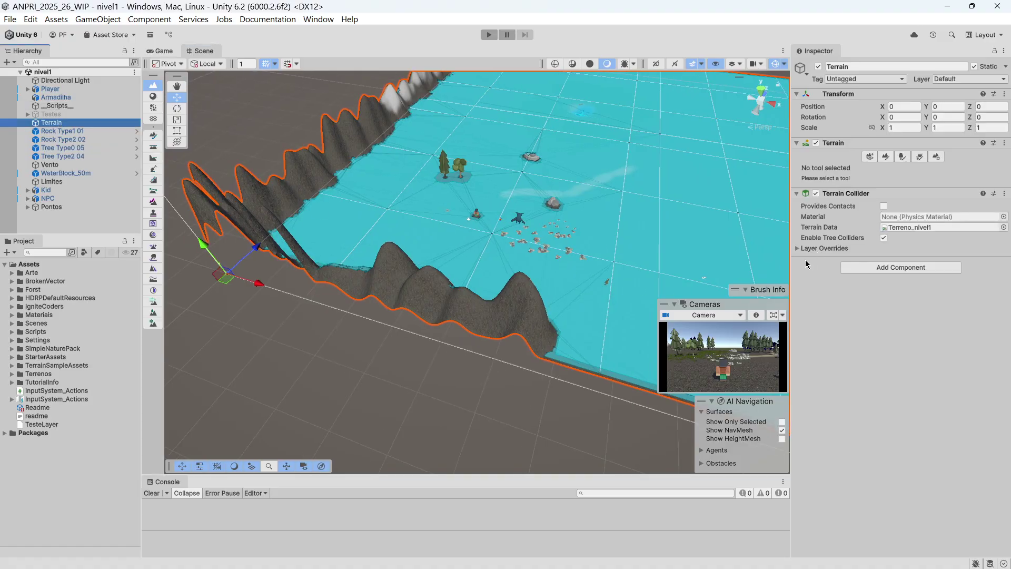
left_click(888, 158)
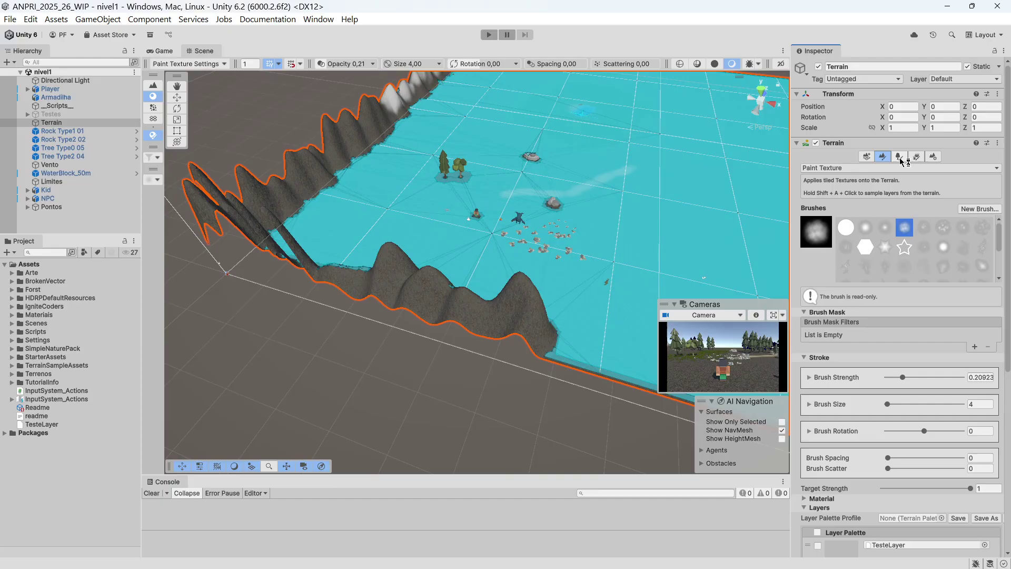
left_click(865, 168)
left_click(860, 221)
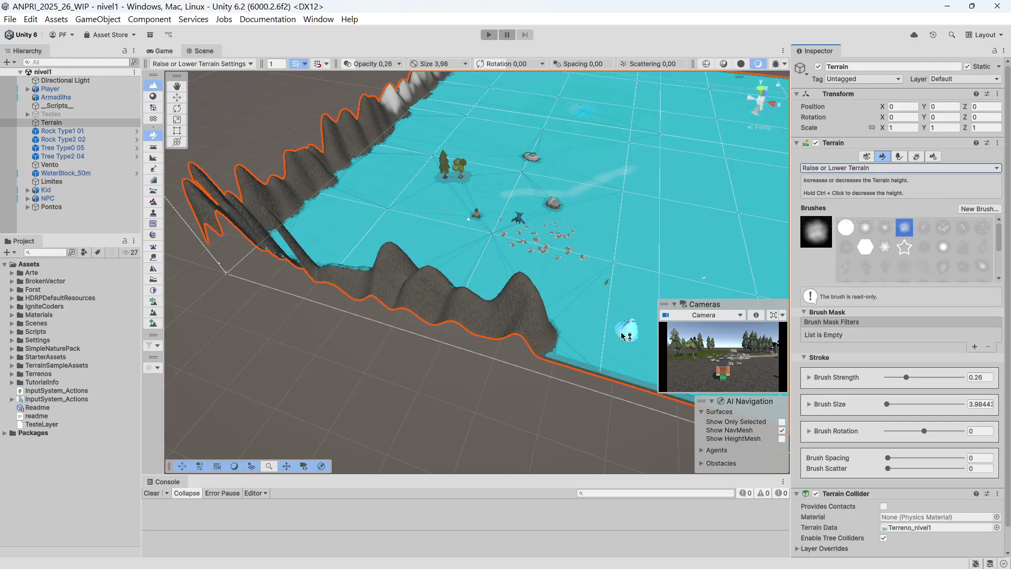
left_click(559, 354)
left_click(577, 353)
left_click(598, 362)
mouse_move(490, 332)
right_mouse_down()
mouse_move(595, 327)
mouse_move(443, 354)
mouse_move(393, 276)
mouse_move(412, 266)
mouse_move(611, 288)
mouse_move(504, 269)
right_mouse_up()
mouse_move(477, 255)
left_mouse_down()
mouse_move(484, 271)
mouse_move(457, 322)
left_mouse_up()
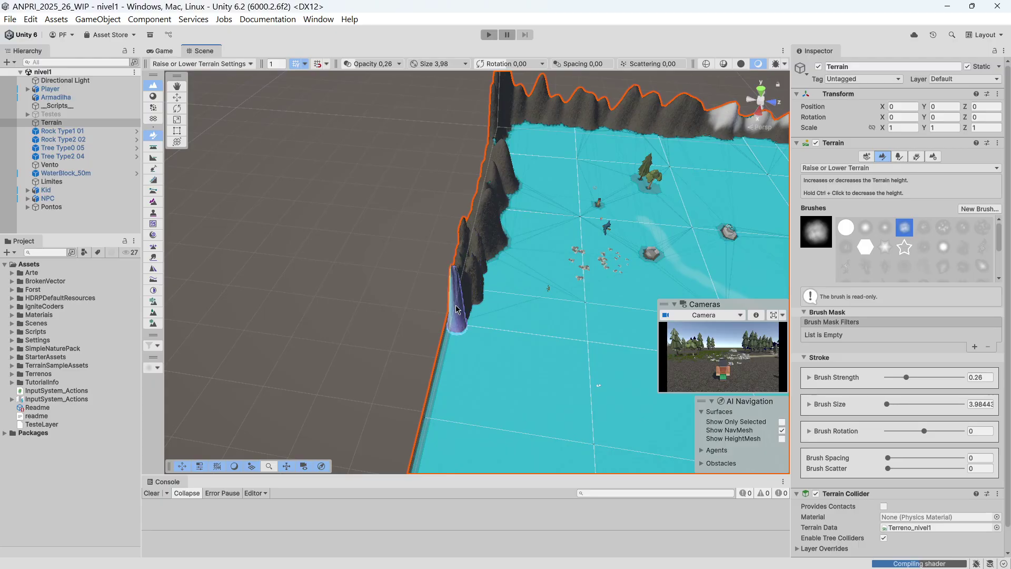
Step: Extend the raised mountain ridge further along the same terrain border, then leave sculpting by switching to the Move tool
mouse_move(427, 378)
right_mouse_down()
mouse_move(338, 351)
mouse_move(374, 339)
mouse_move(531, 211)
right_mouse_up()
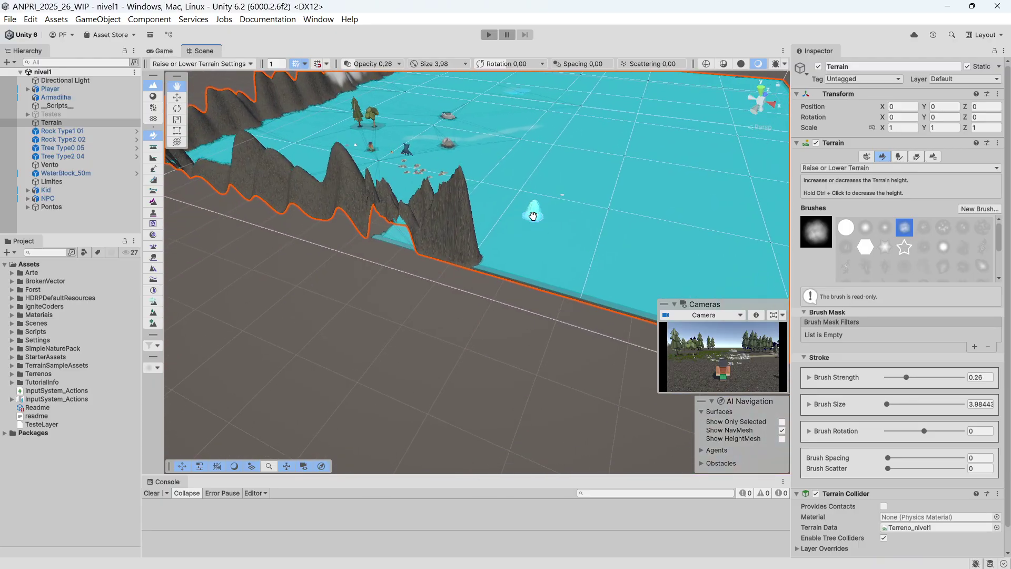
right_click_drag(436, 238, 259, 255)
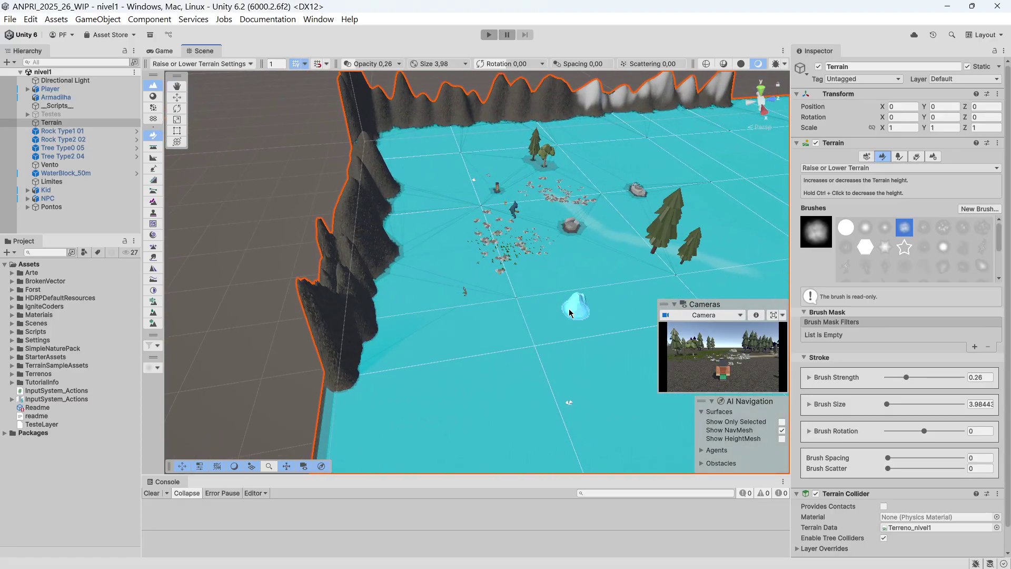
right_click_drag(571, 305, 504, 321)
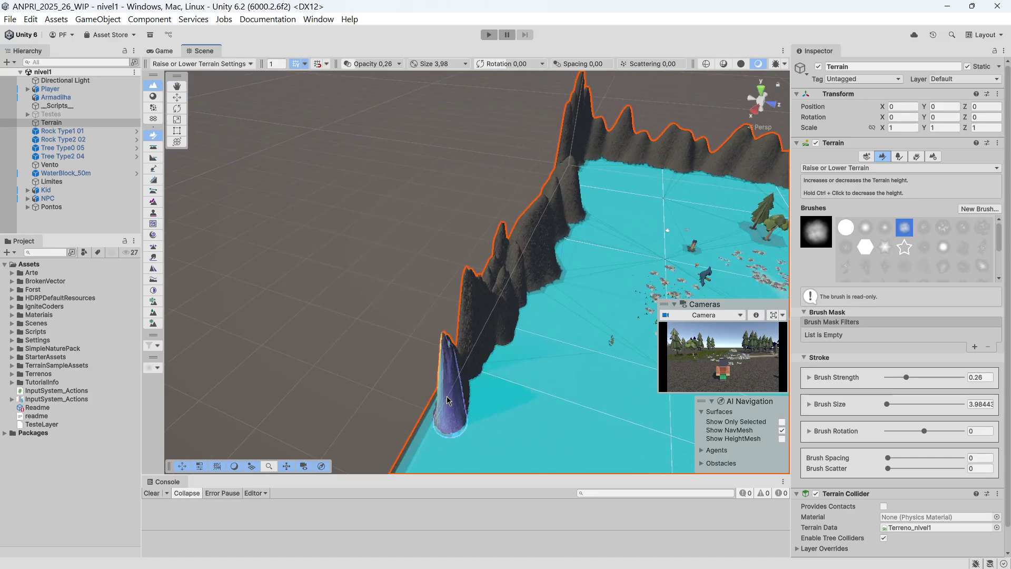
middle_click_drag(508, 371, 584, 337)
mouse_move(525, 342)
left_mouse_down()
mouse_move(523, 384)
mouse_move(597, 343)
left_mouse_up()
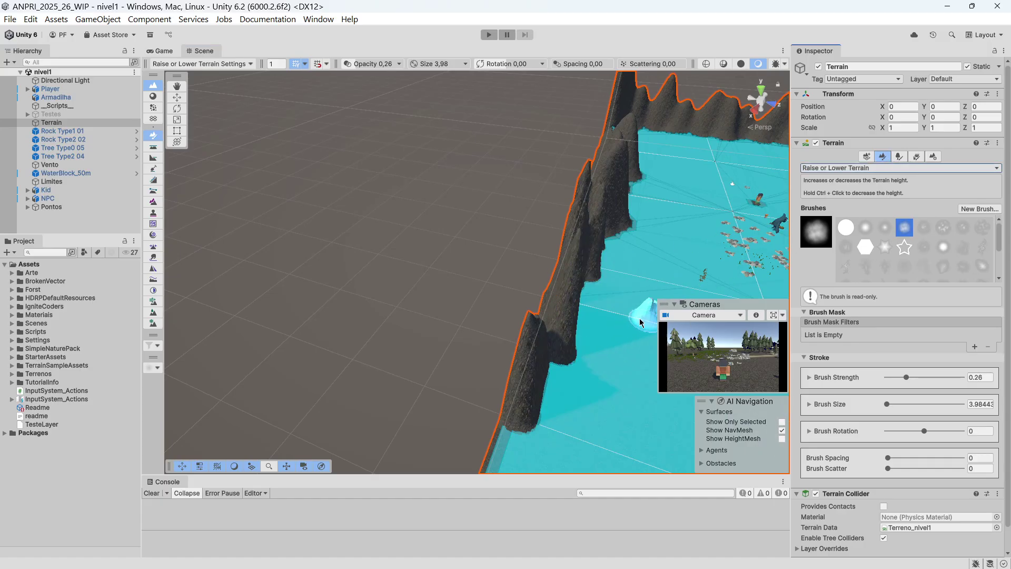
right_click_drag(260, 241, 447, 221)
right_click_drag(506, 255, 575, 229)
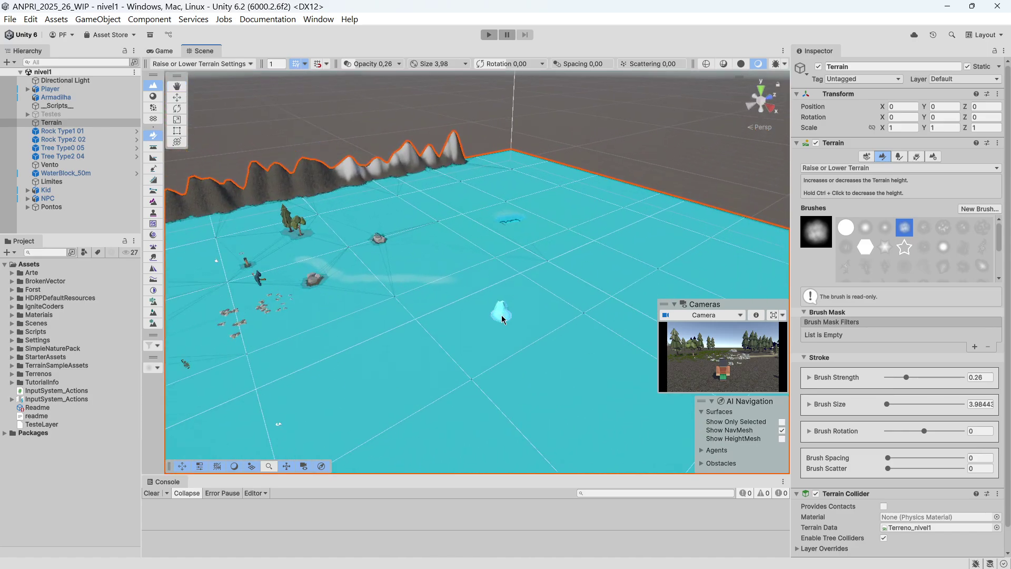
left_click(178, 98)
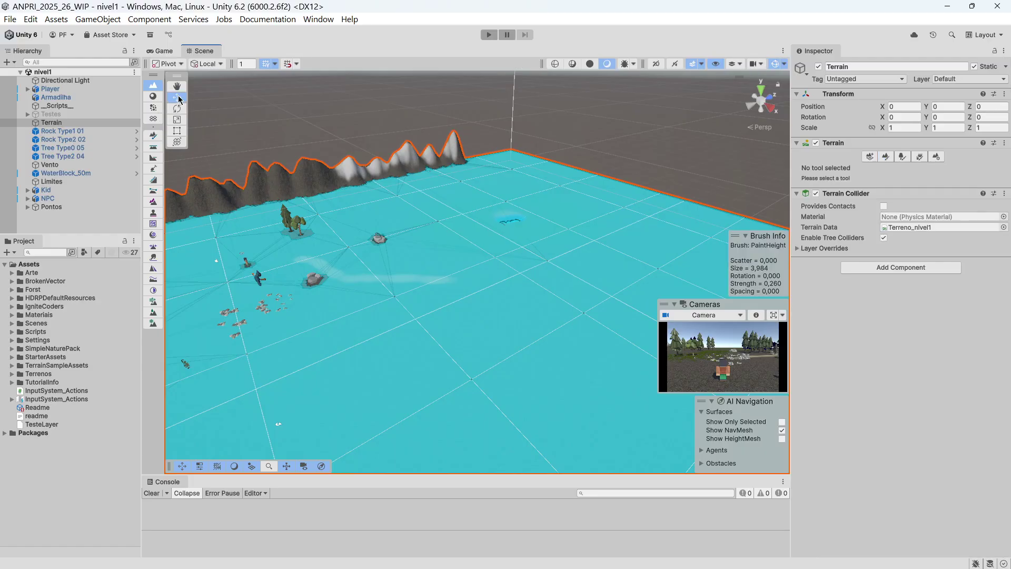
left_click_drag(391, 267, 415, 287, "alt")
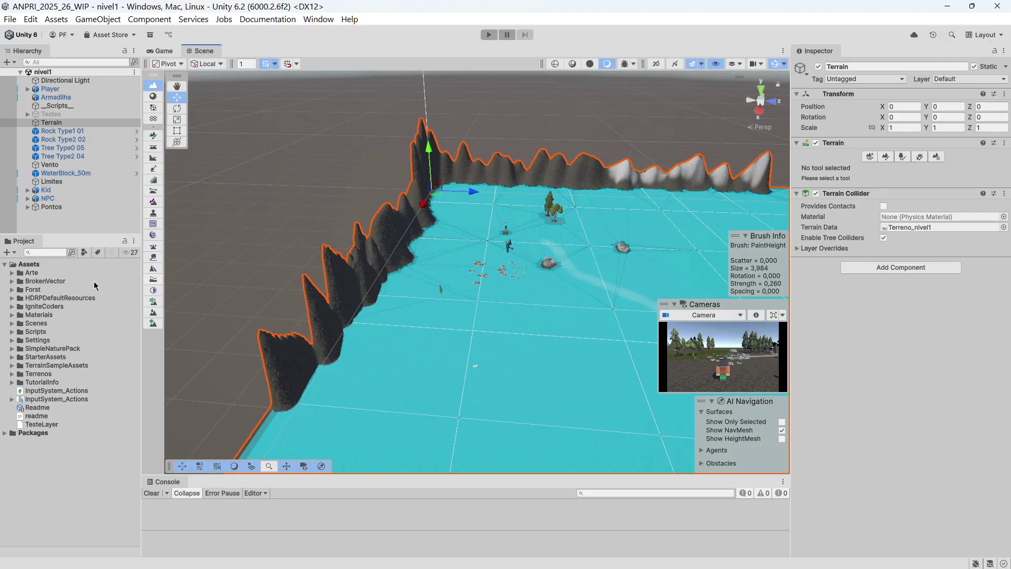
Step: Bake both NavMesh surfaces on the __Scripts__ object, for the Monsters and Kid agent types
left_click(59, 106)
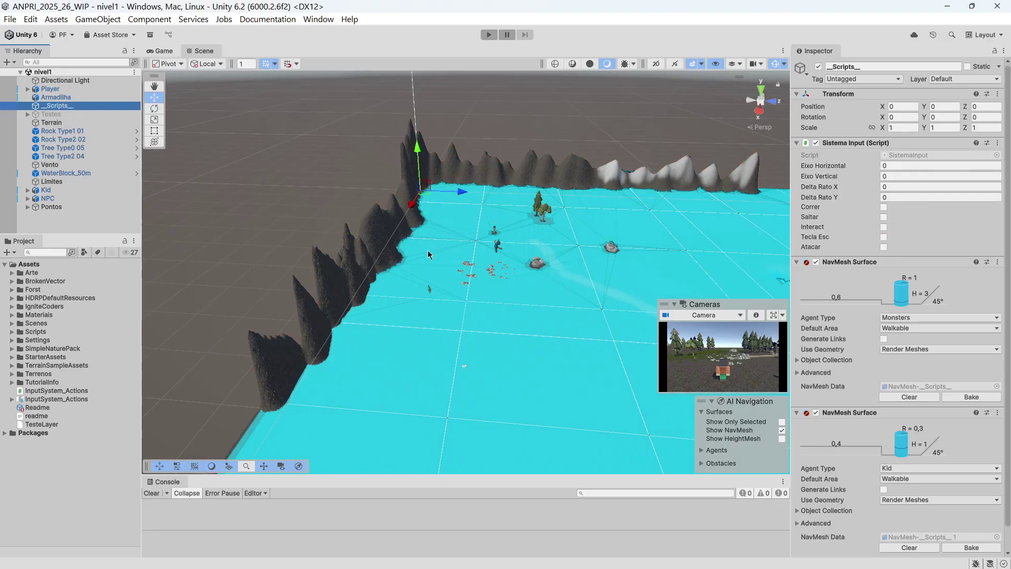
scroll(904, 285, "down", 2)
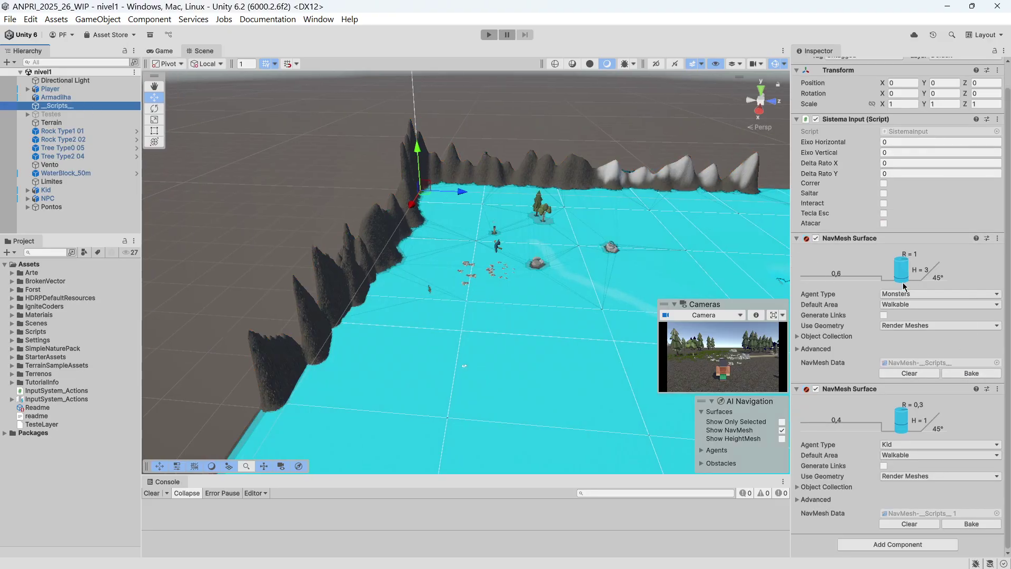
left_click(973, 374)
left_click(981, 524)
Step: Examine the baked NavMesh along the mountain borders and around the trees, rocks and characters
scroll(553, 236, "up", 5)
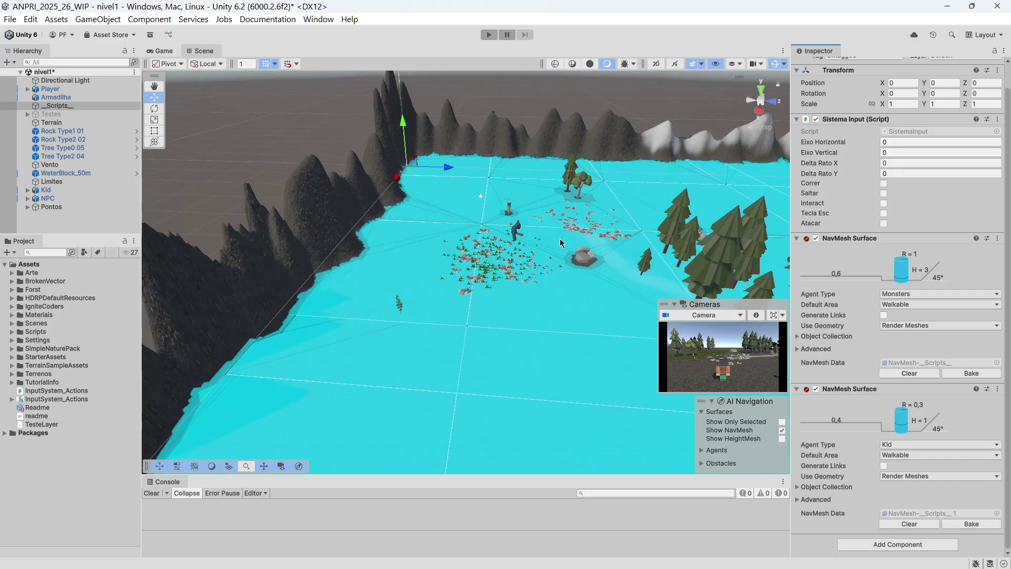
left_click_drag(355, 249, 252, 238, "alt")
middle_click_drag(561, 230, 212, 230)
middle_click_drag(550, 279, 399, 244)
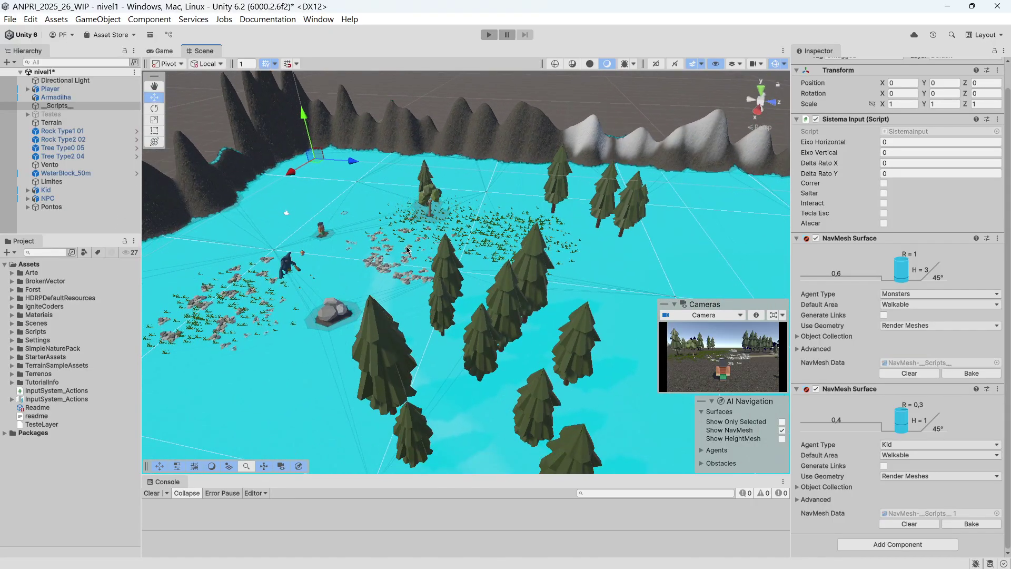
left_click_drag(537, 281, 410, 243, "alt")
middle_click_drag(410, 244, 406, 147)
left_click_drag(406, 147, 484, 138, "alt")
middle_click_drag(483, 138, 443, 209)
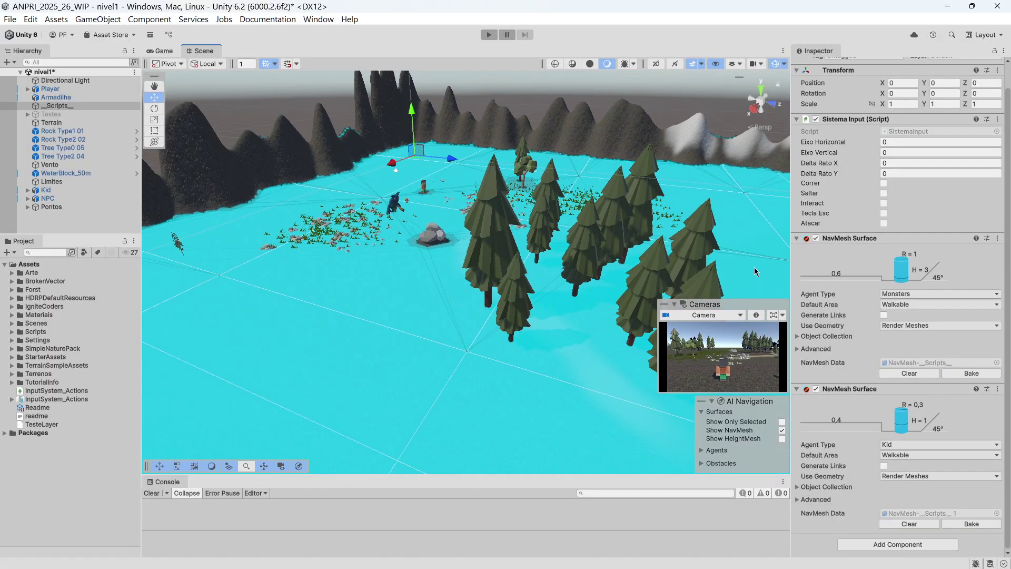
left_click_drag(755, 266, 631, 268, "alt")
middle_click_drag(632, 268, 421, 301)
left_click_drag(421, 301, 573, 291, "alt")
middle_click_drag(573, 291, 340, 251)
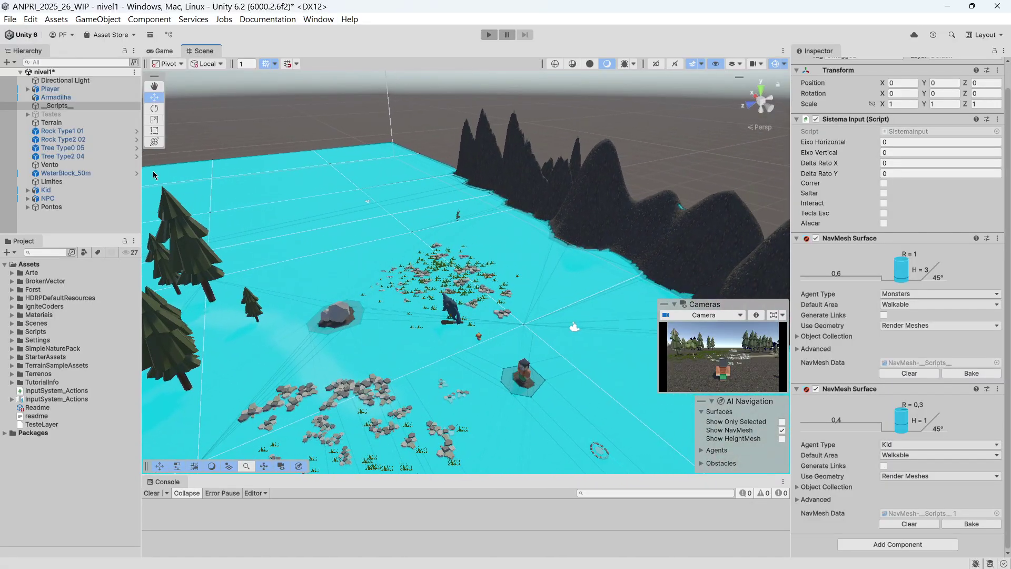
Step: With the Player selected and in close view, hide the NavMesh overlay and collapse the AI Navigation Surfaces section
left_click(66, 90)
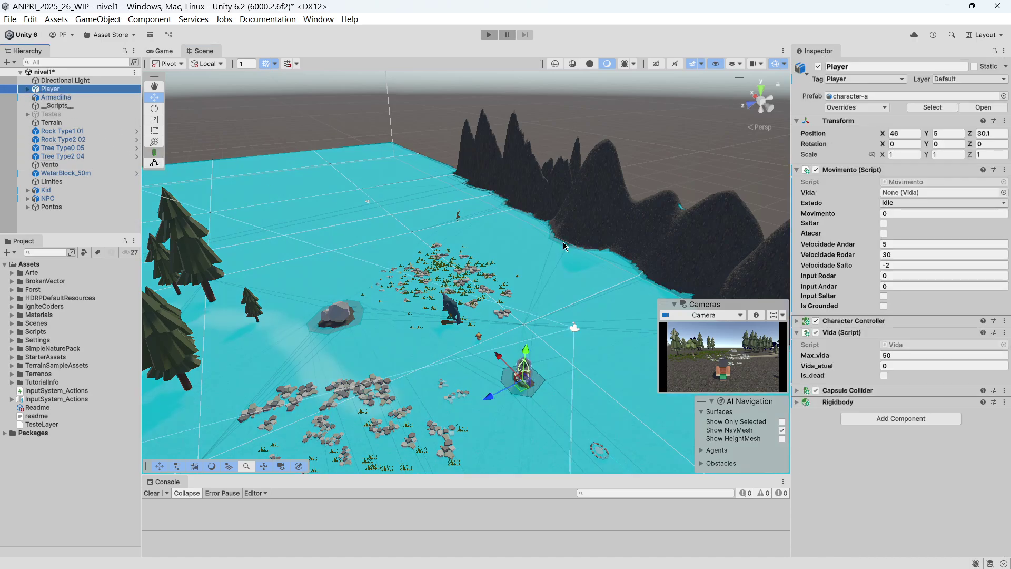
scroll(549, 329, "up", 10)
middle_click_drag(548, 329, 466, 340)
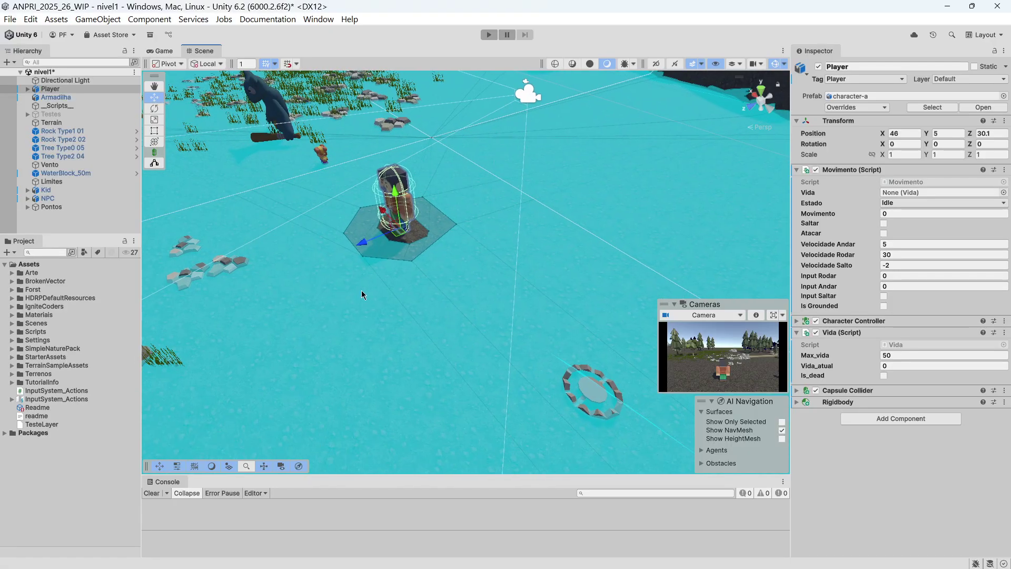
left_click(782, 430)
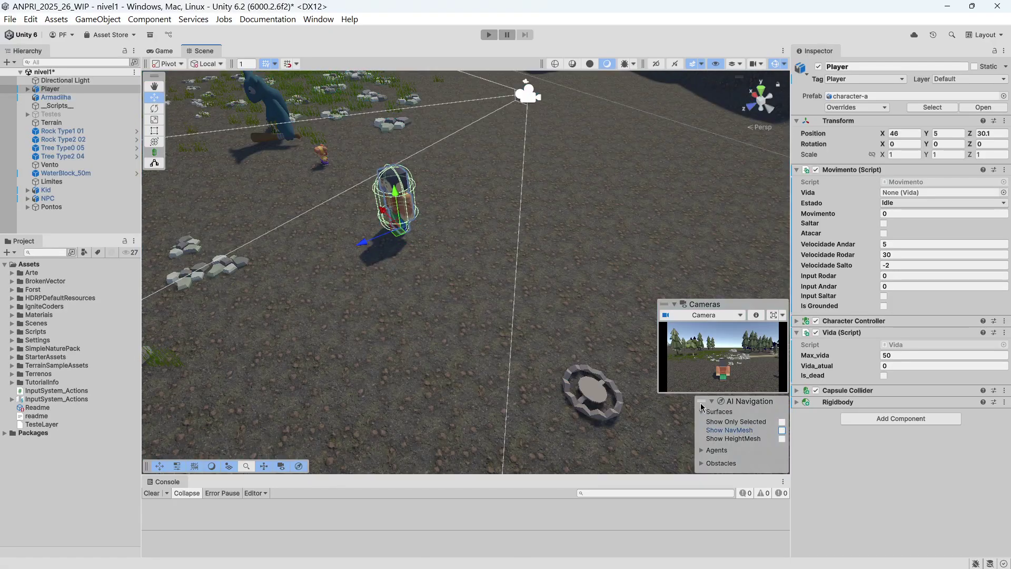
left_click(702, 411)
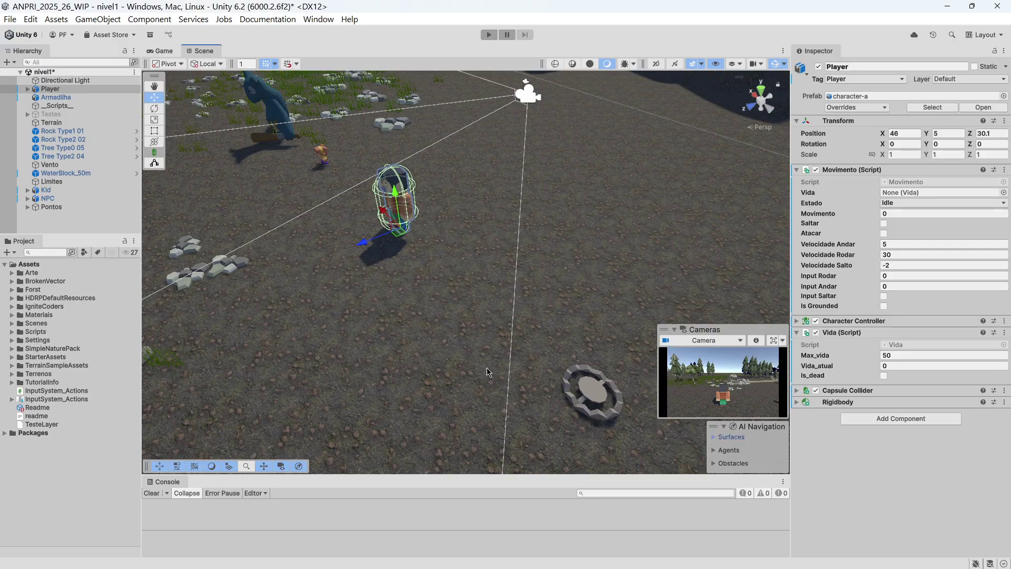
Step: Look through the SimpleNaturePack folder and its Prefabs subfolder in the project assets
right_click_drag(409, 321, 468, 283)
right_click_drag(573, 259, 468, 252)
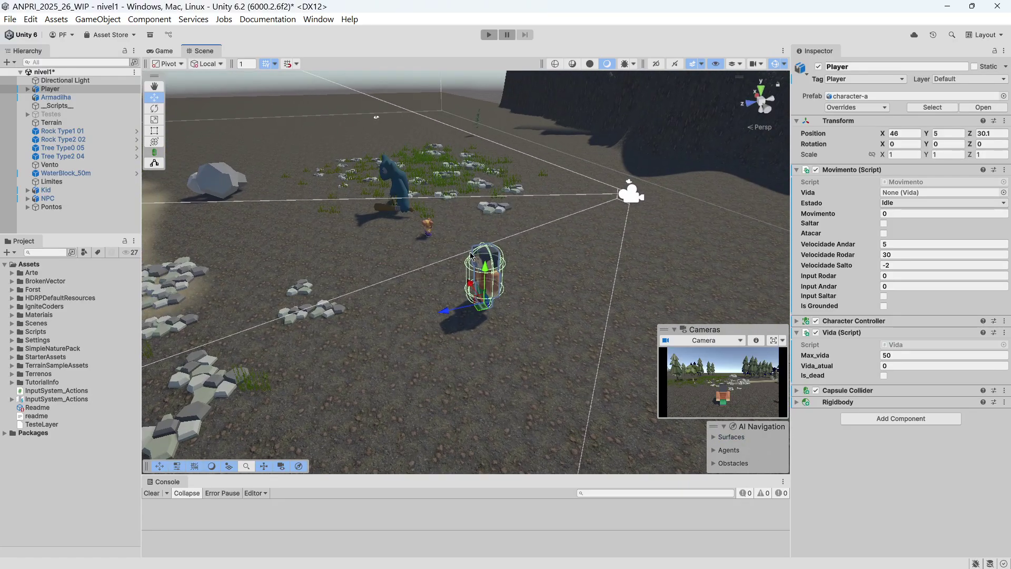
scroll(470, 253, "down", 4)
middle_click_drag(516, 262, 441, 229)
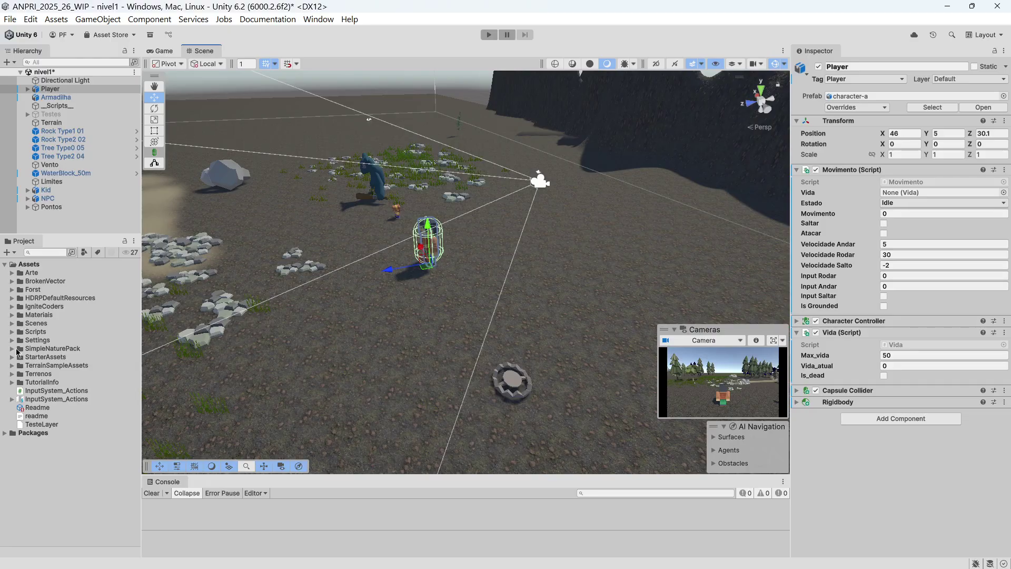
left_click(12, 349)
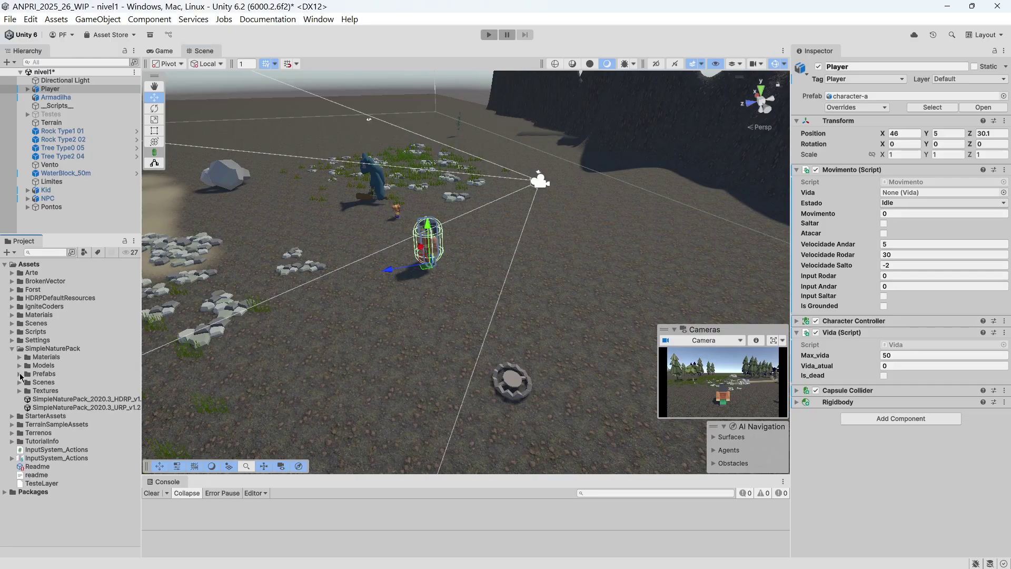
left_click(20, 374)
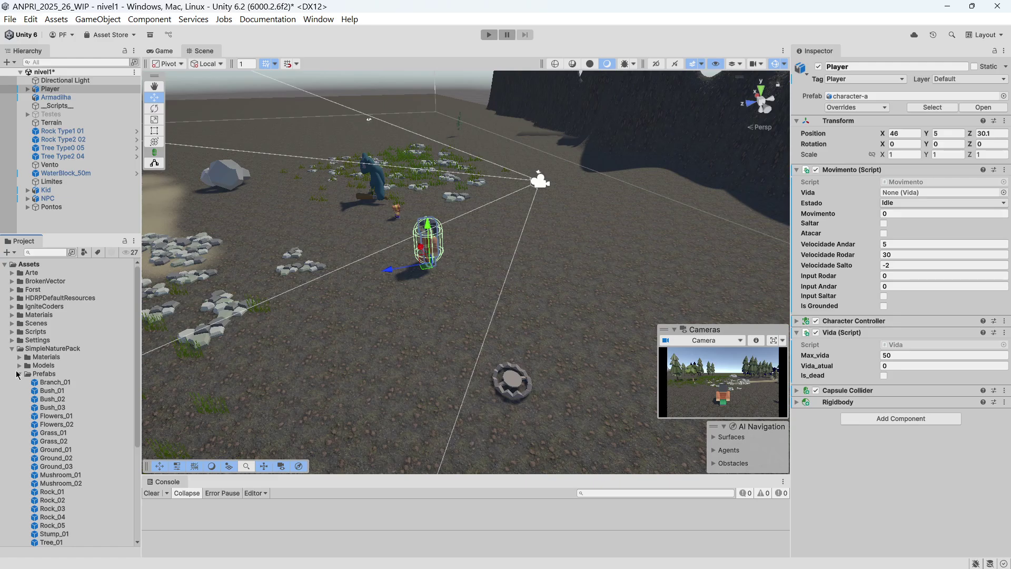
left_click(19, 375)
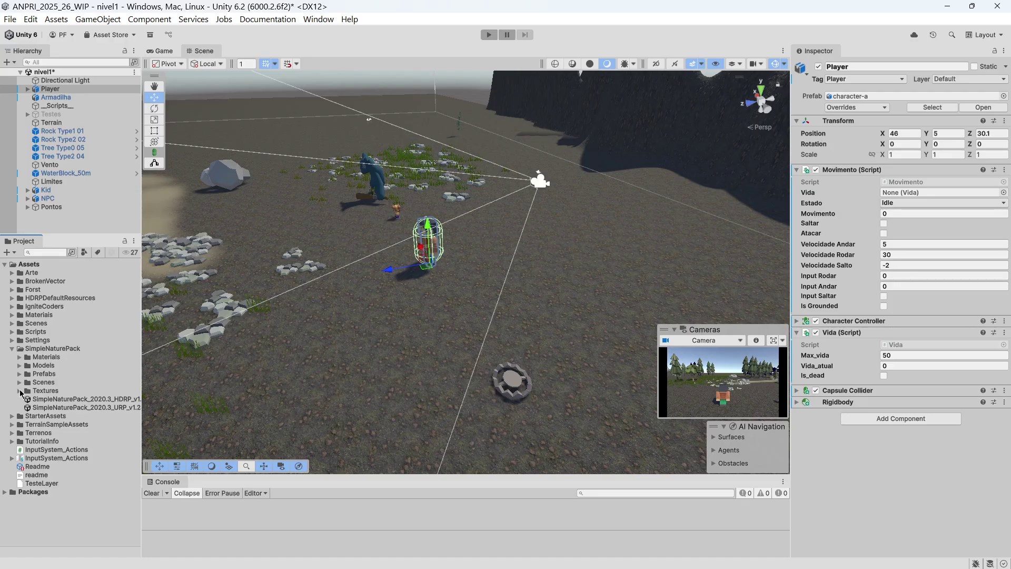
left_click_drag(51, 233, 51, 226)
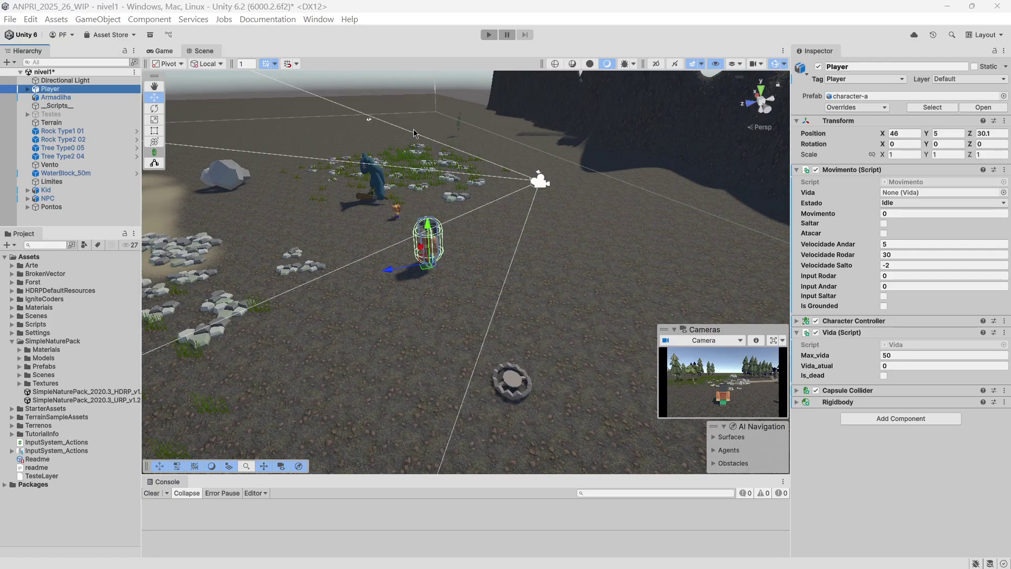
Step: Examine the characters in the scene and review the NPC's Capsule Collider and Rigidbody settings, leaving its components collapsed
scroll(593, 289, "up", 6)
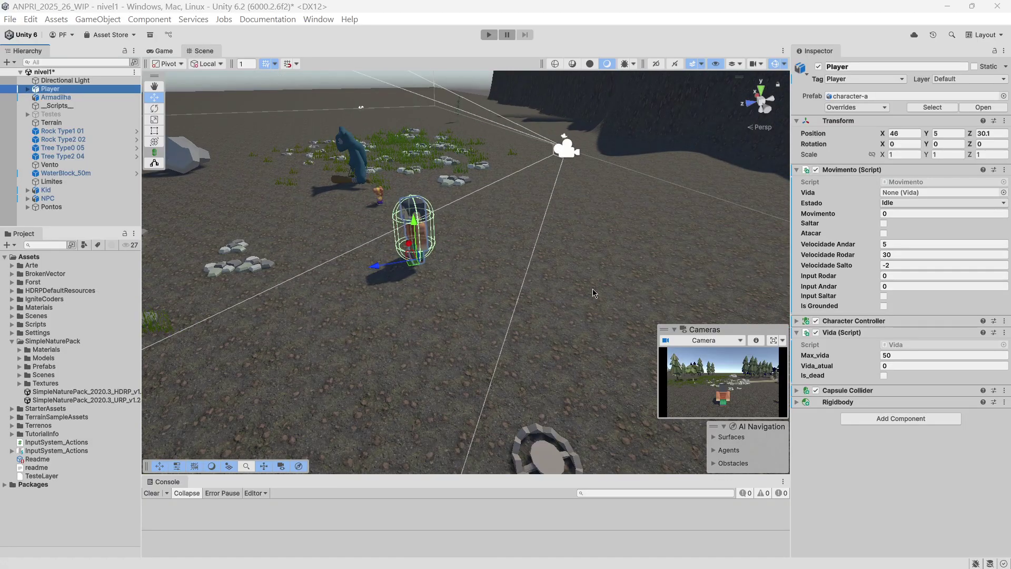
right_click_drag(581, 299, 546, 258)
middle_click_drag(547, 258, 586, 288)
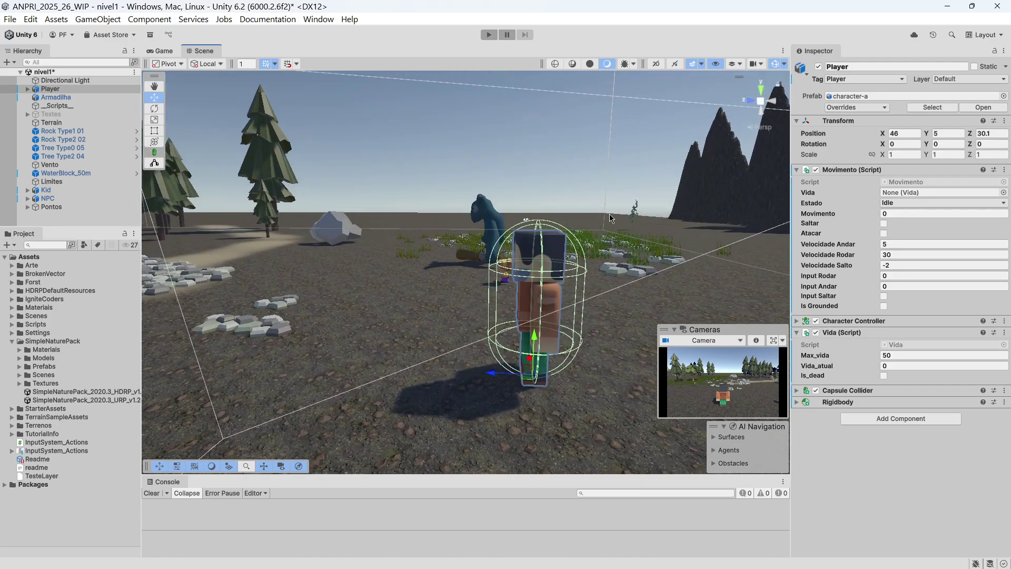
right_click_drag(577, 179, 575, 198)
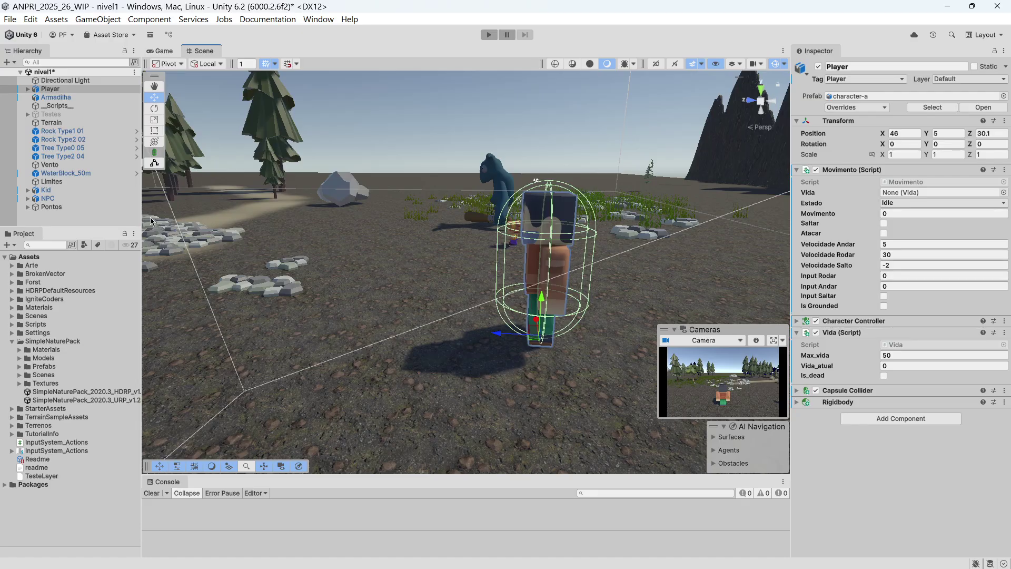
left_click(47, 198)
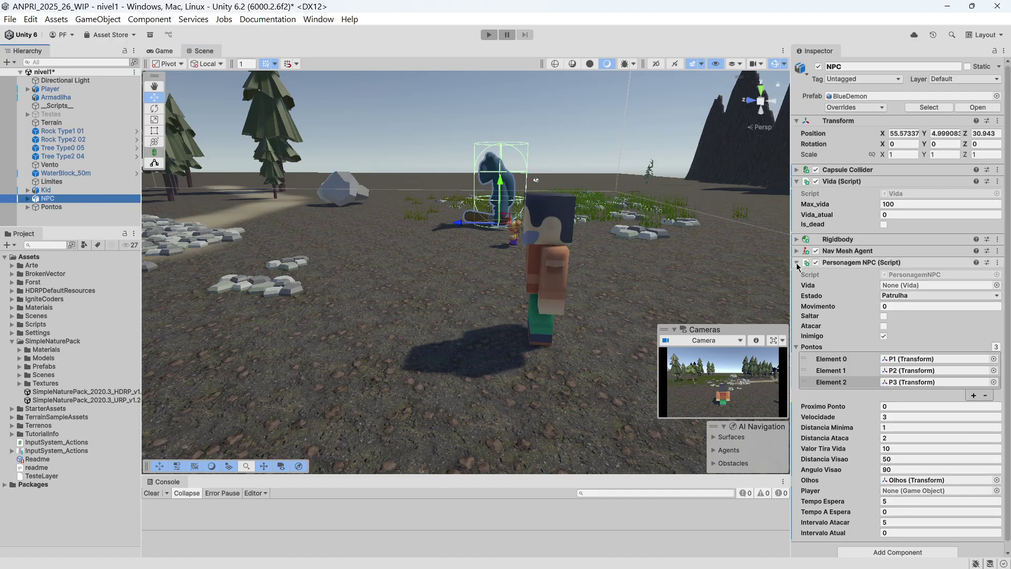
left_click(843, 262)
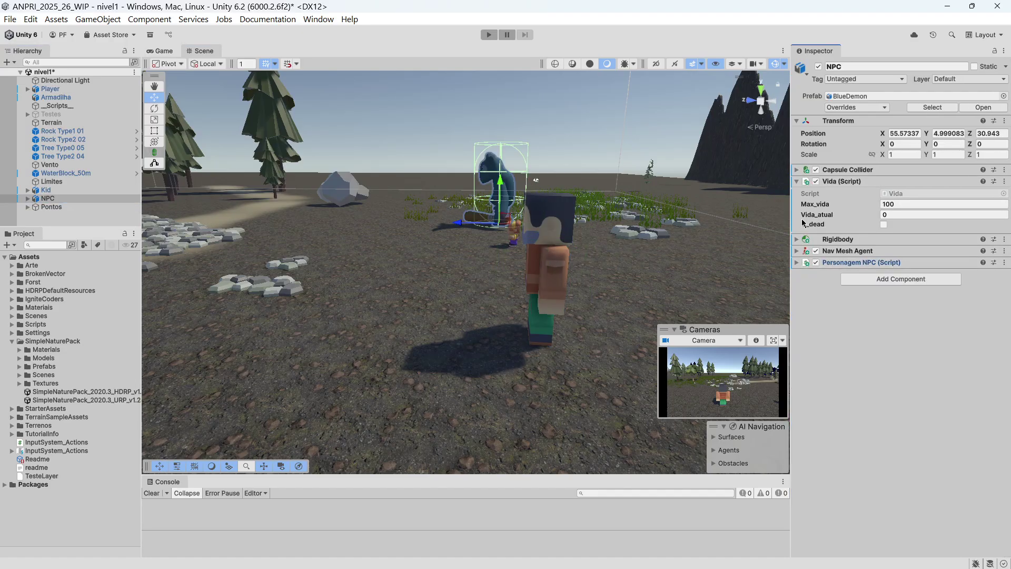
left_click(800, 181)
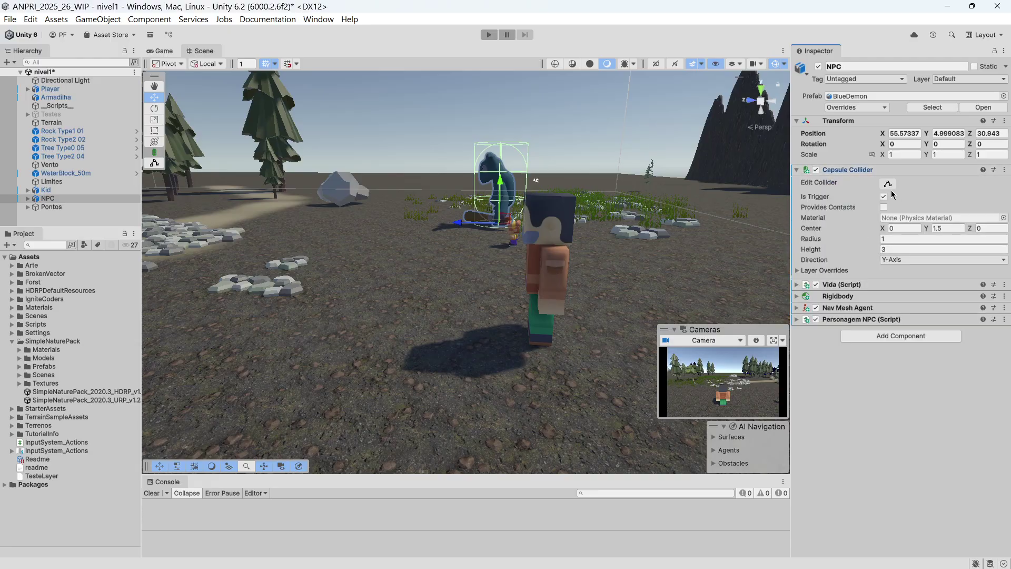
left_click(795, 170)
left_click(795, 196)
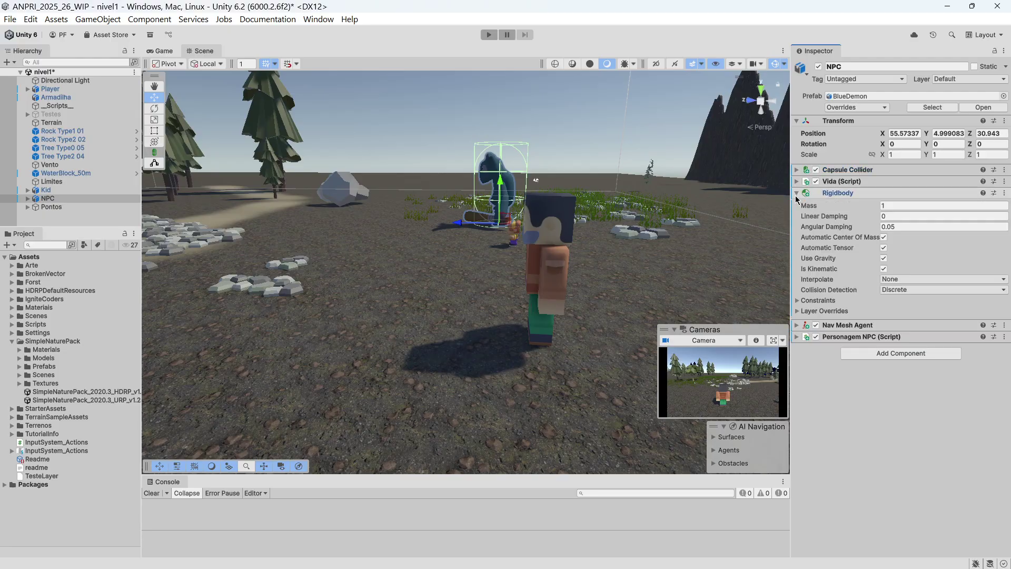
left_click(796, 197)
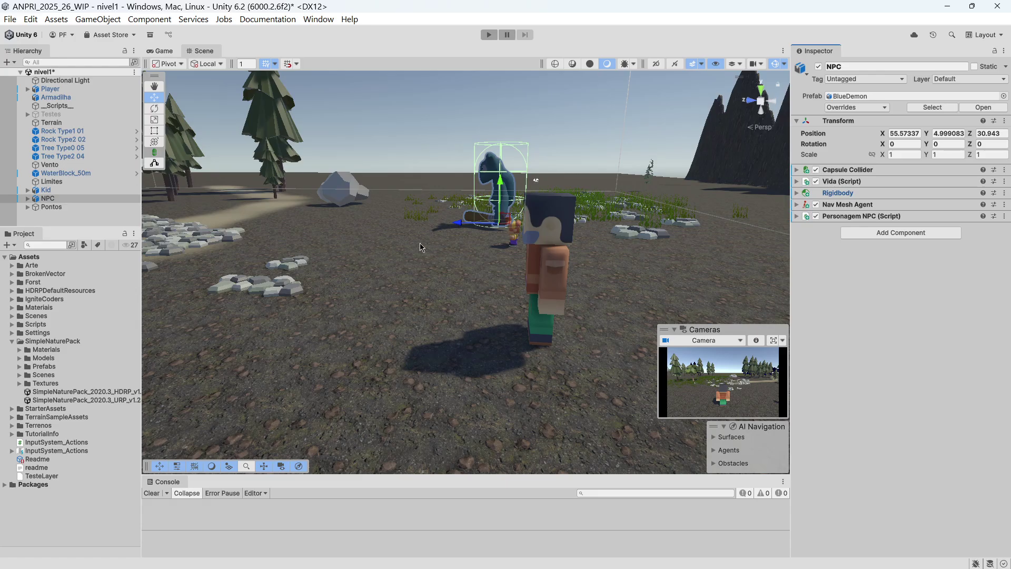
right_click_drag(429, 245, 459, 258)
left_click_drag(459, 258, 382, 257)
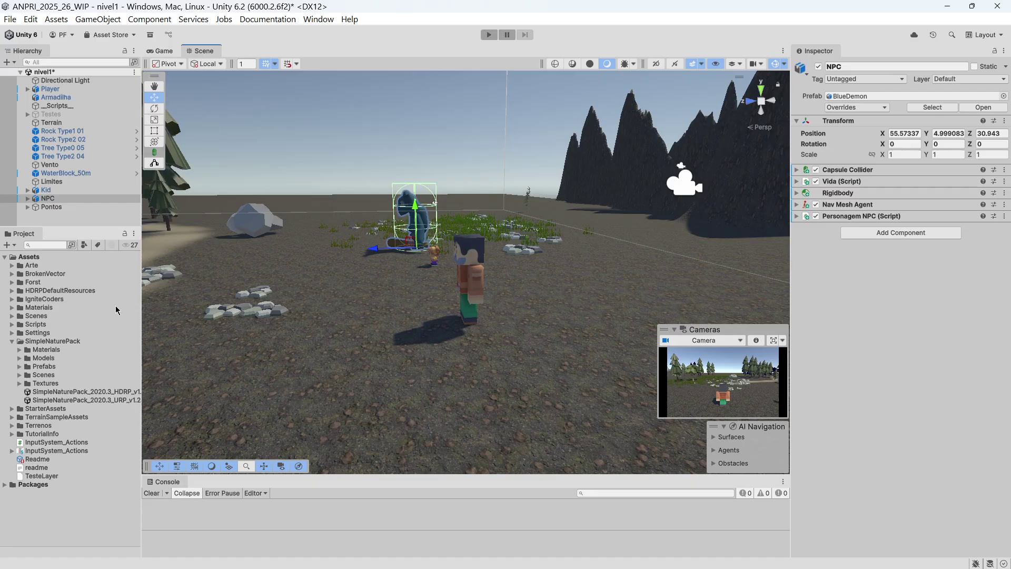
Step: Collapse SimpleNaturePack, check the contents of the BrokenVector folder and move it into the Arte folder
left_click(12, 341)
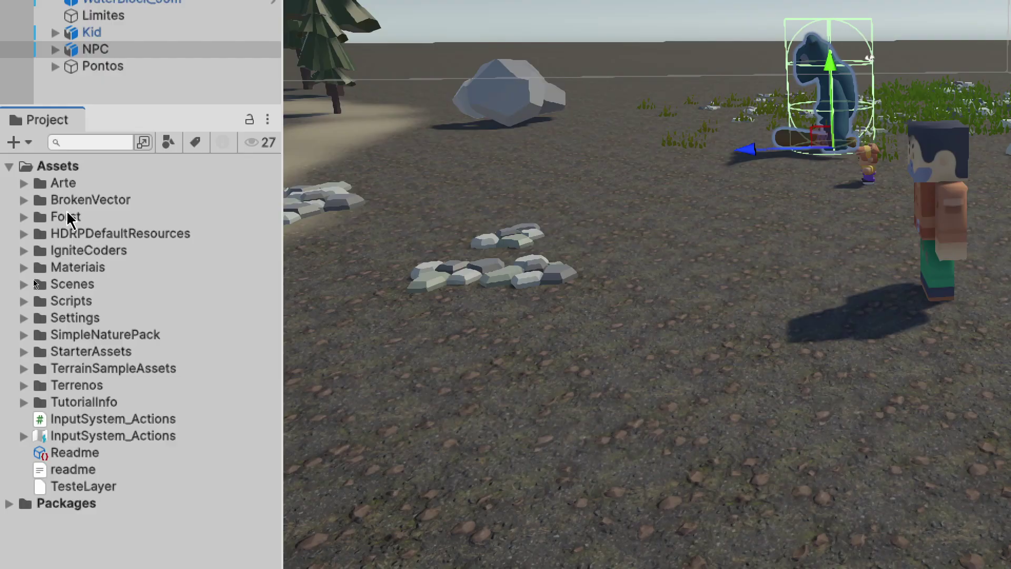
left_click(23, 200)
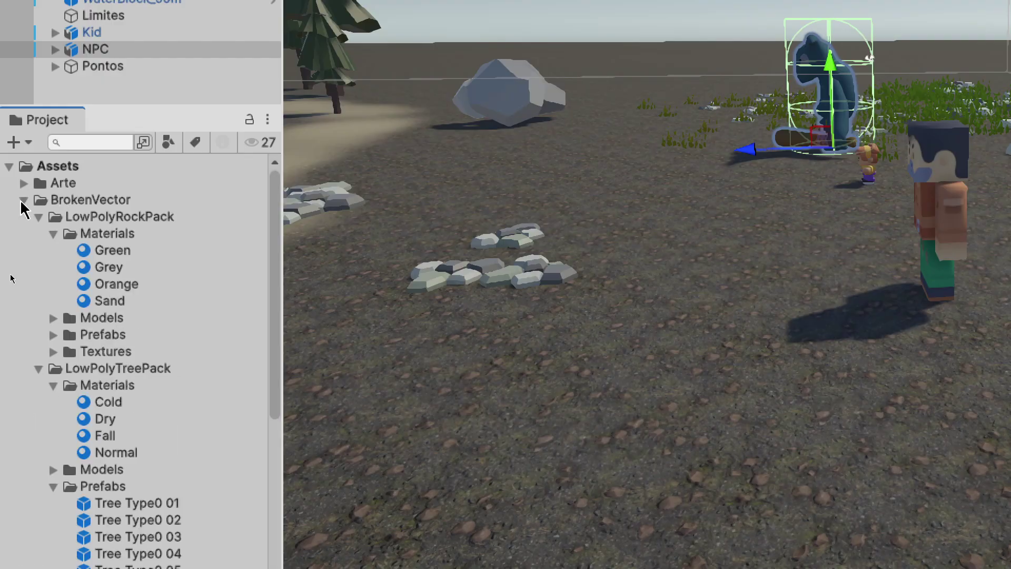
left_click(23, 200)
left_click(79, 199)
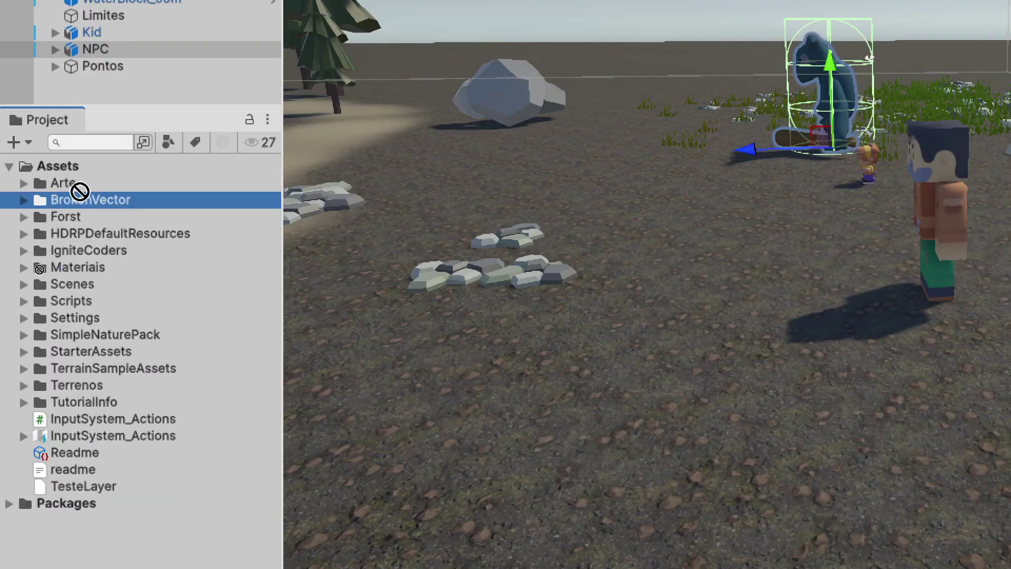
left_click_drag(75, 192, 70, 185)
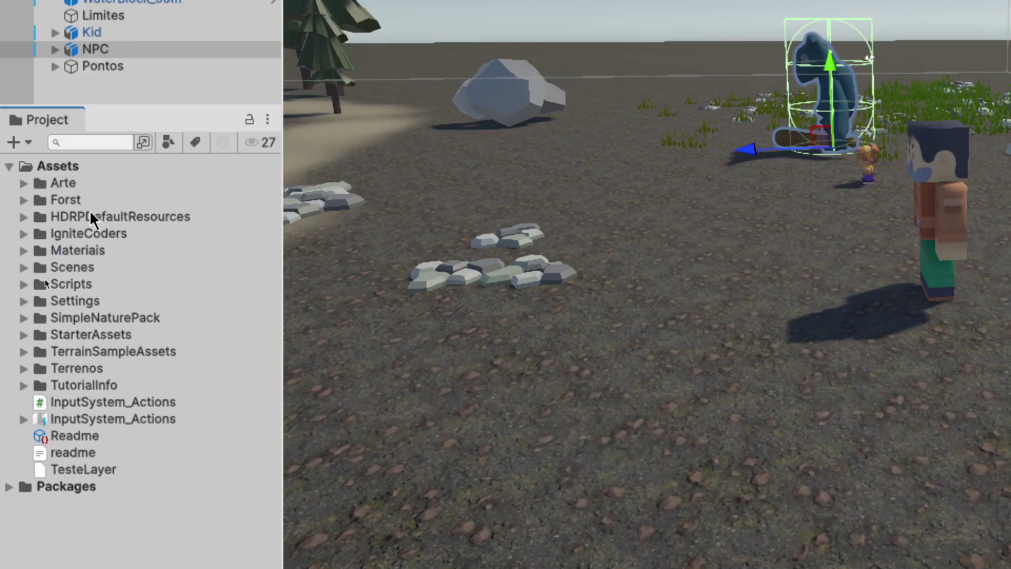
Step: Check the contents of the Forst folder and move it into the Arte folder
left_click(24, 200)
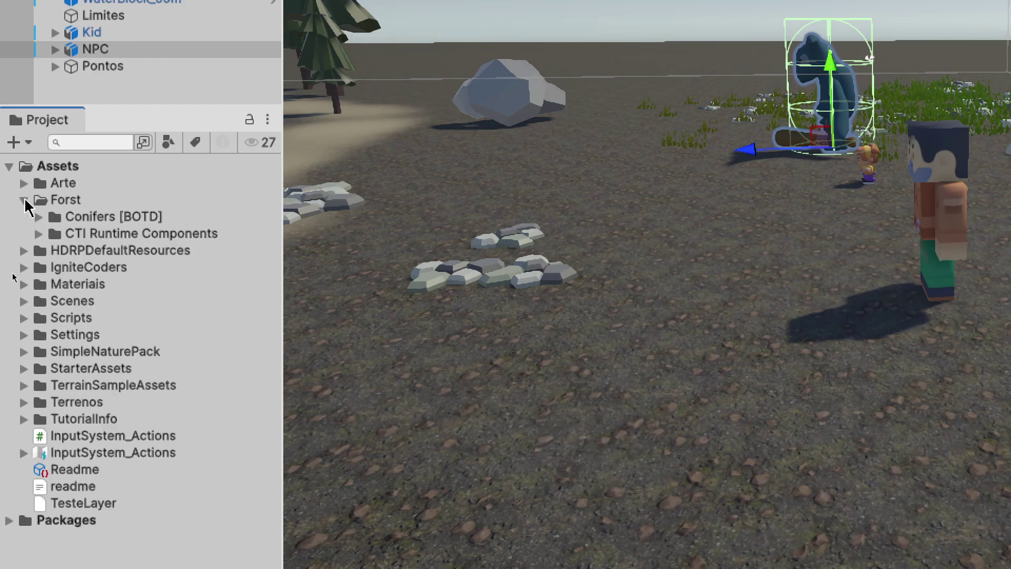
left_click(23, 201)
left_click_drag(58, 201, 69, 183)
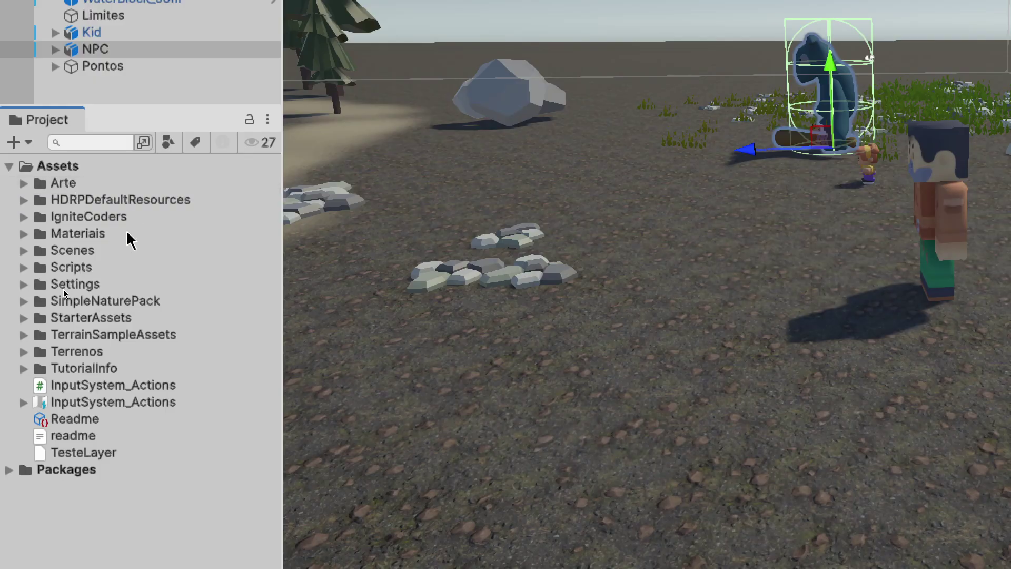
Step: Check the contents of the IgniteCoders folder, and move both it and SimpleNaturePack into the Arte folder
left_click(19, 218)
left_click(24, 217)
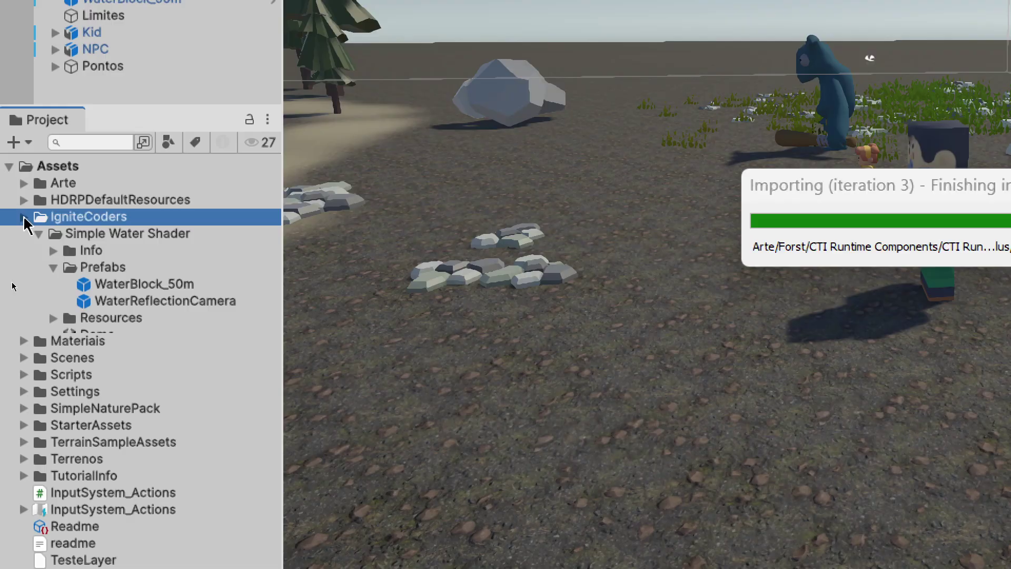
left_click(24, 216)
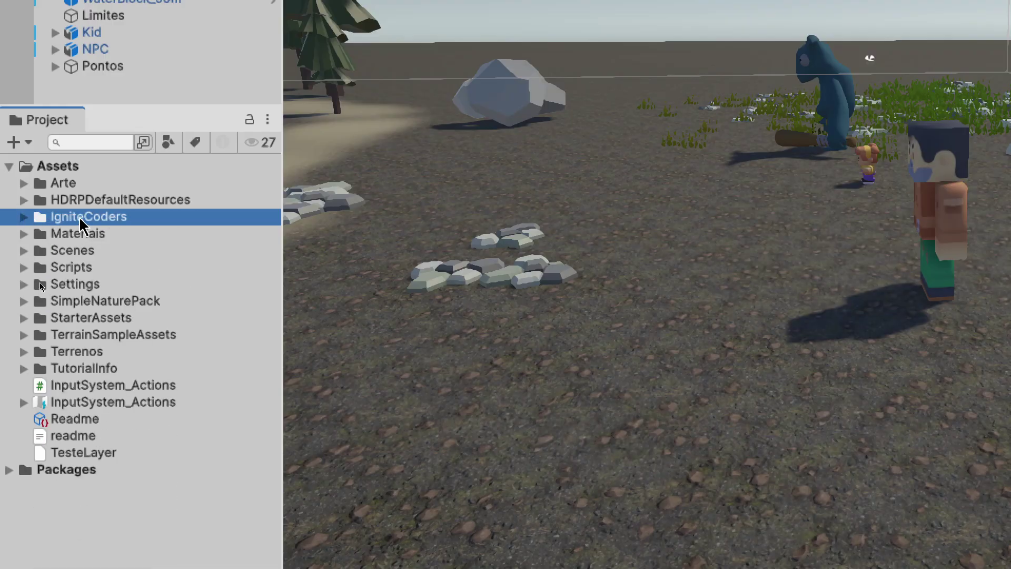
left_click_drag(56, 172, 58, 185)
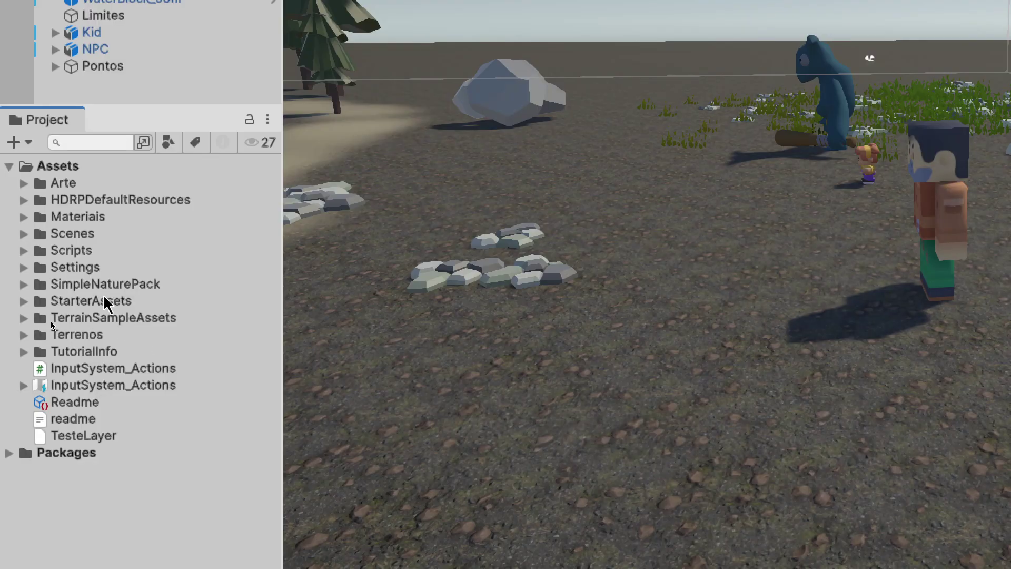
left_click_drag(78, 291, 74, 184)
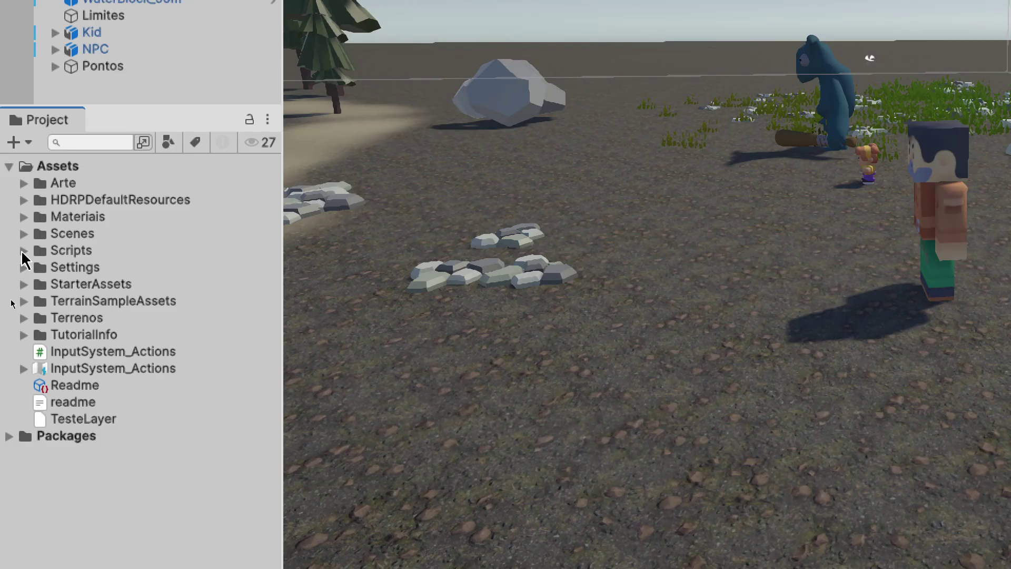
Step: Create a new folder named Prefabs directly under Assets
right_click(56, 166)
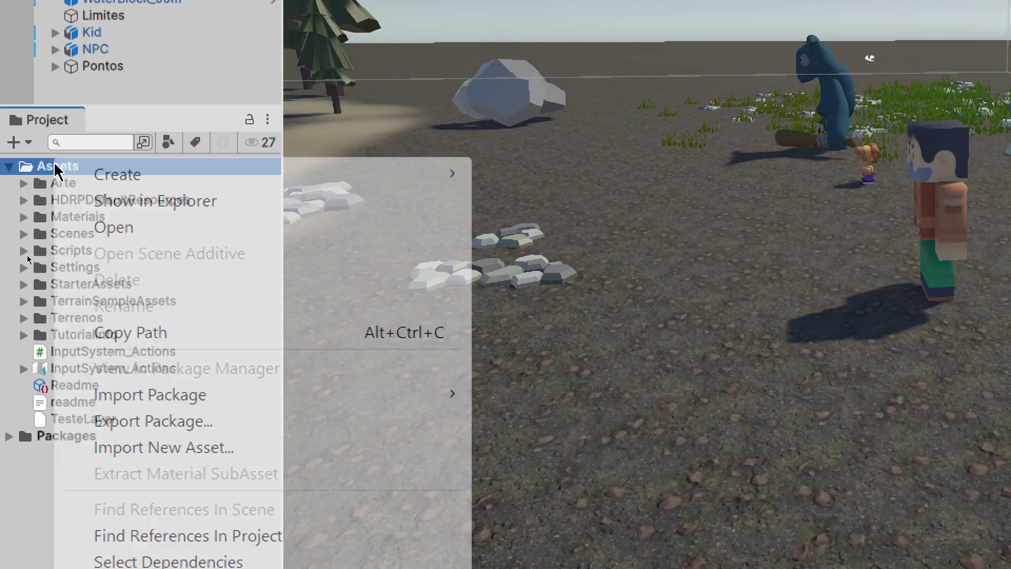
mouse_move(364, 182)
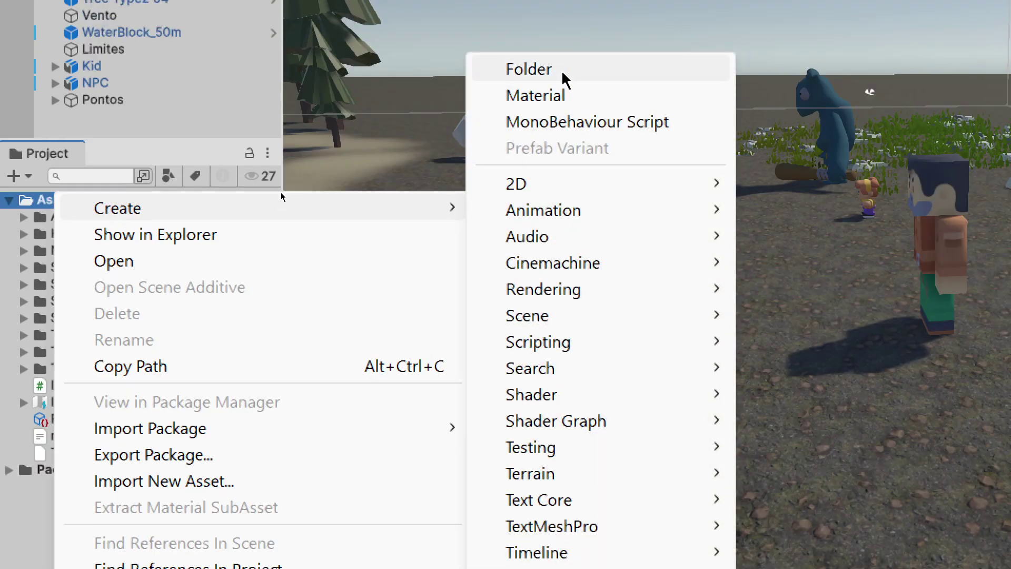
left_click(528, 69)
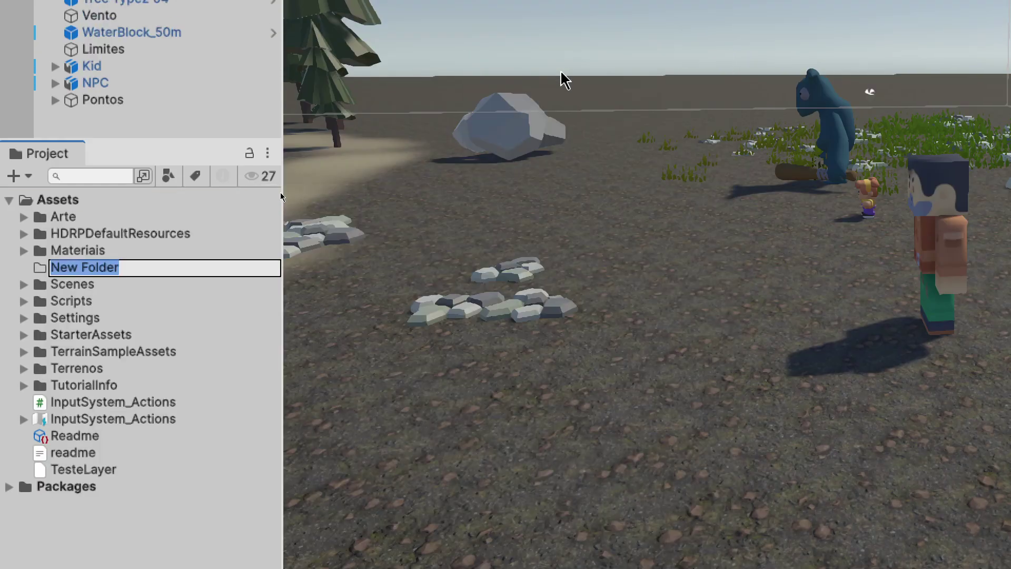
type("Prefan")
key("BackSpace")
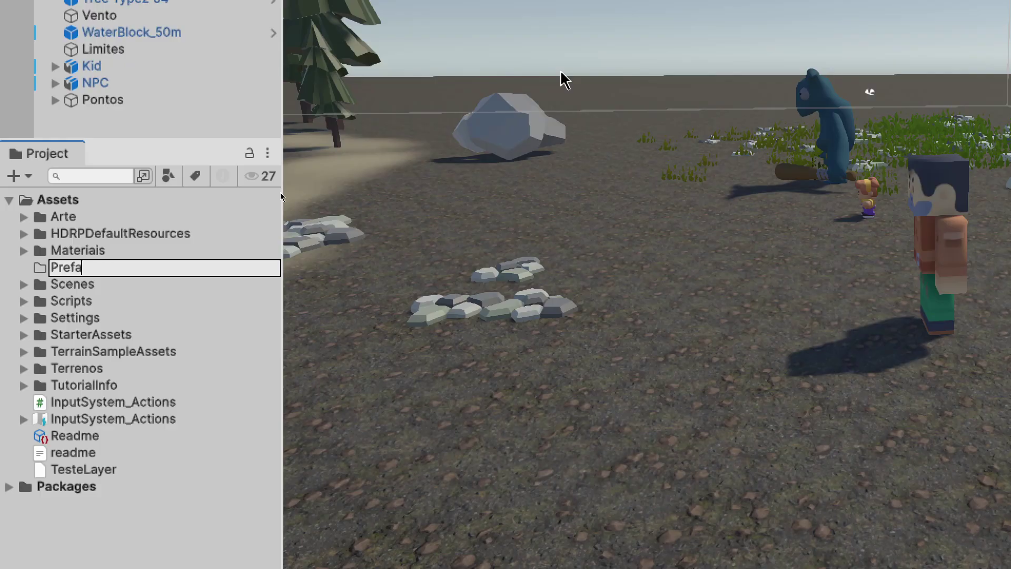
type("bs")
key("Return")
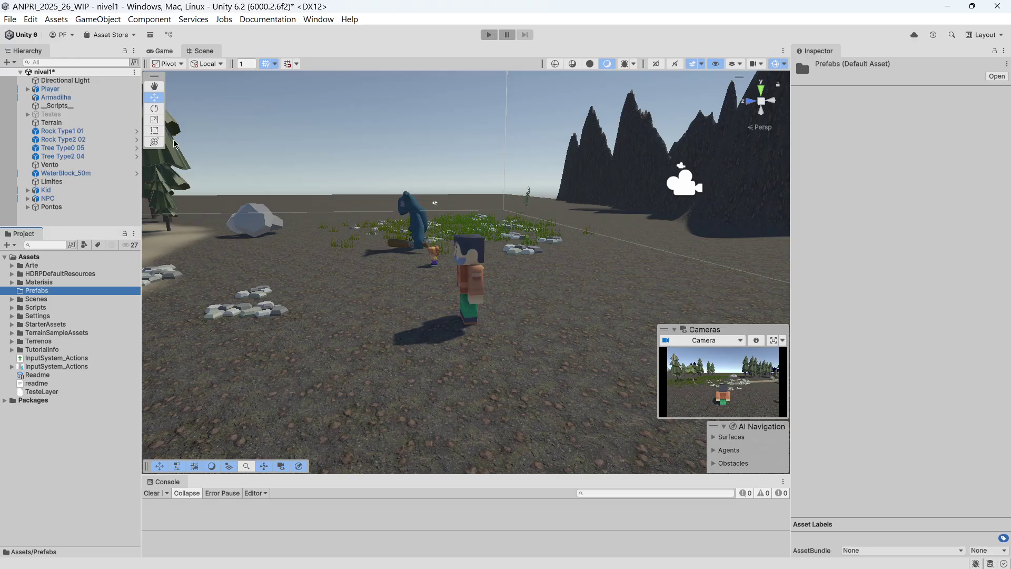
Step: Save the Player and Armadilha scene objects as prefab variants in the Prefabs folder
left_click(49, 90)
left_click_drag(49, 89, 52, 293)
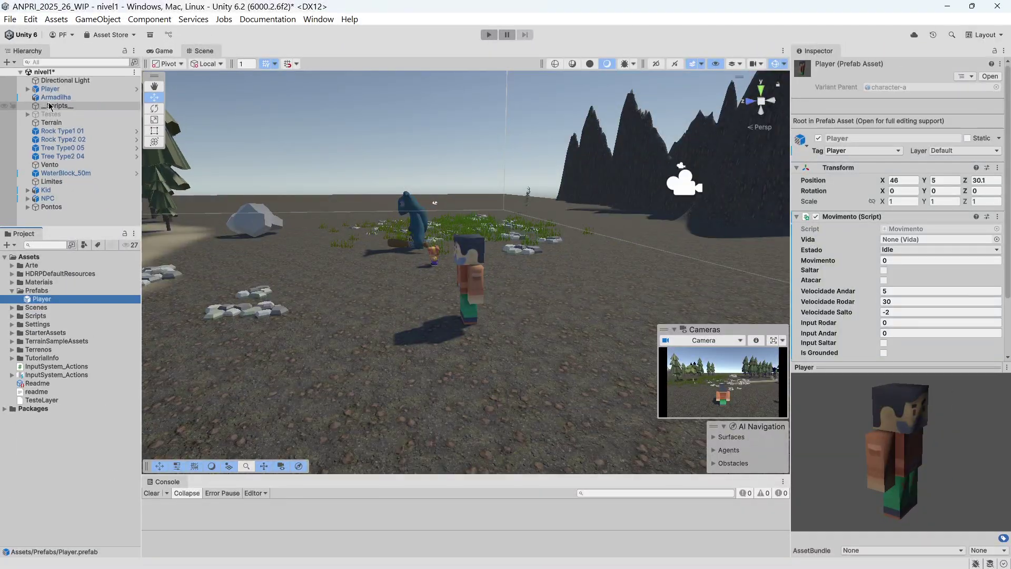
left_click_drag(65, 102, 64, 291)
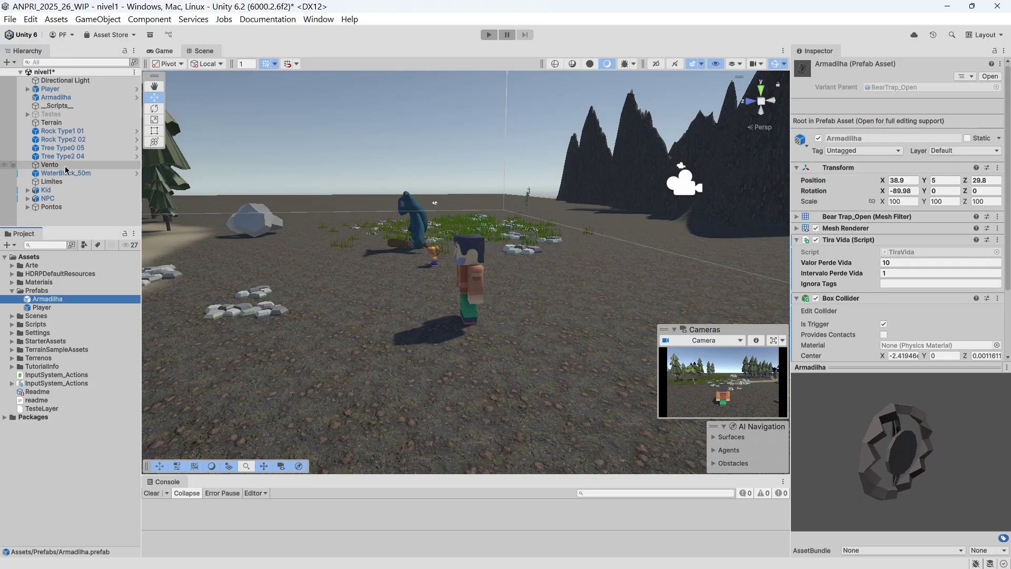
Step: Save the Kid and NPC scene objects as prefab variants in the Prefabs folder, then select the Armadilha prefab
left_click(44, 191)
left_click_drag(42, 192, 37, 290)
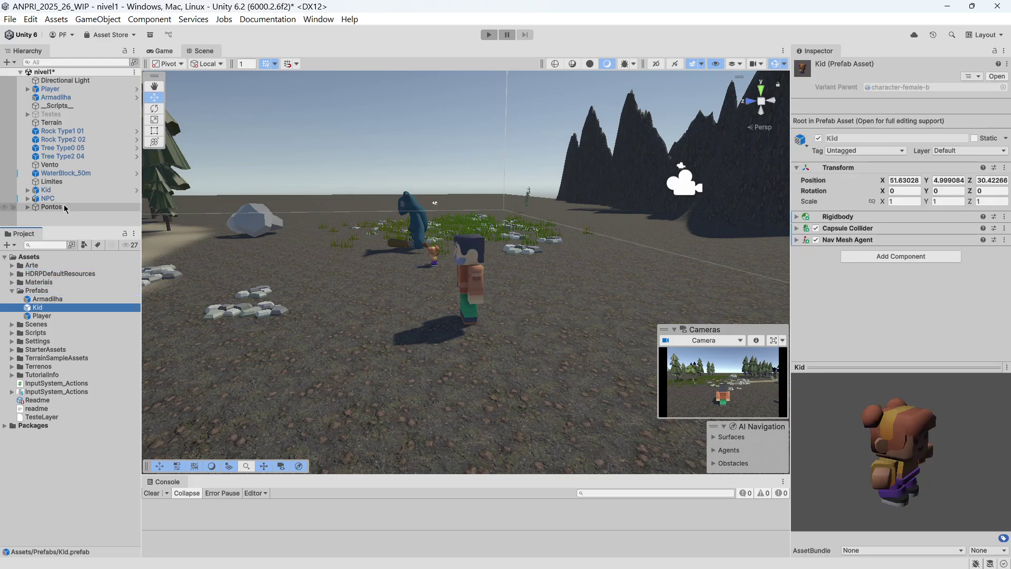
left_click_drag(48, 199, 60, 298)
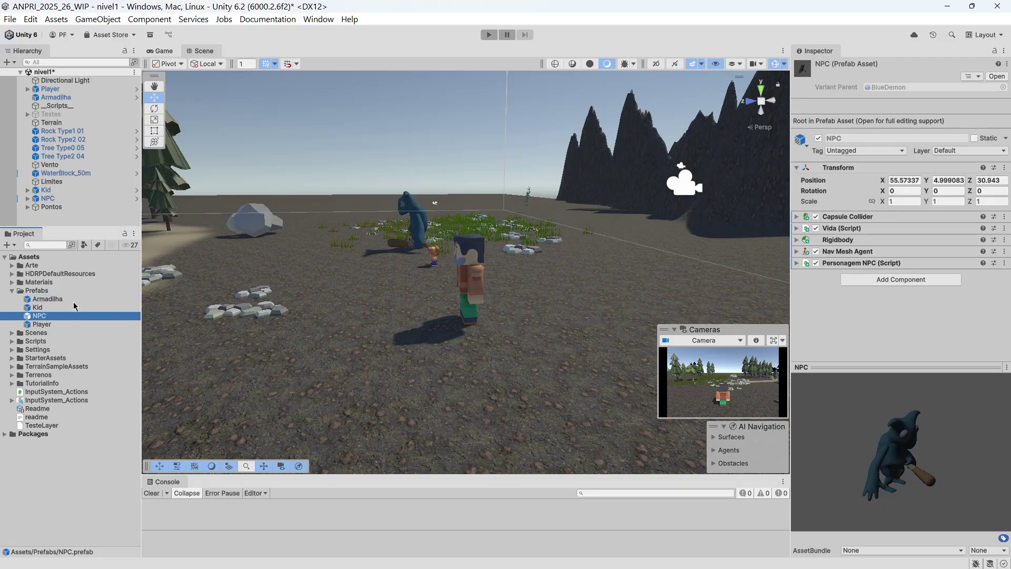
left_click(39, 299)
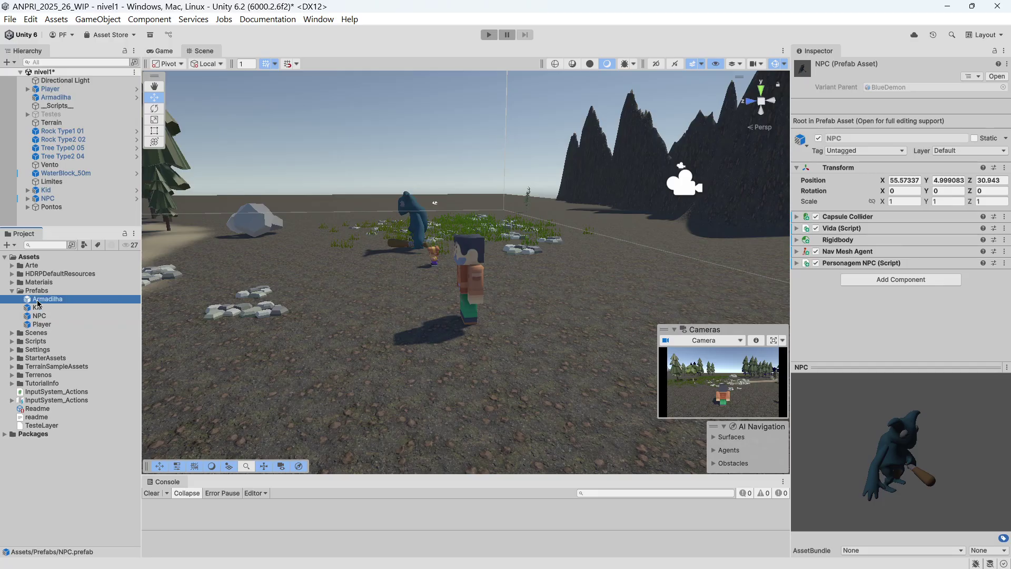
Step: Review the components of the Armadilha, NPC and Player prefabs, including the Pontos references in the NPC's Personagem NPC script
left_click(883, 367)
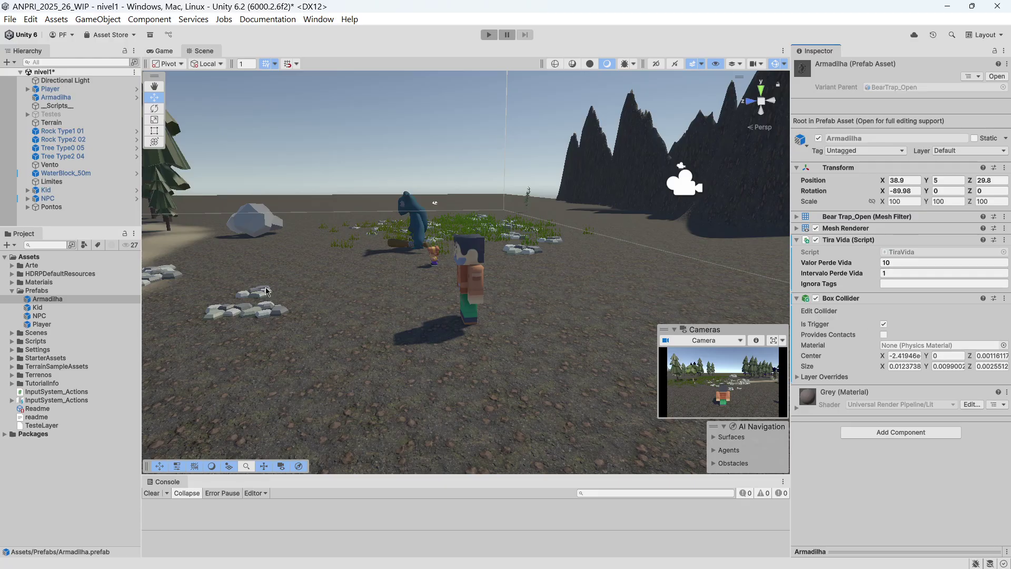
left_click(43, 318)
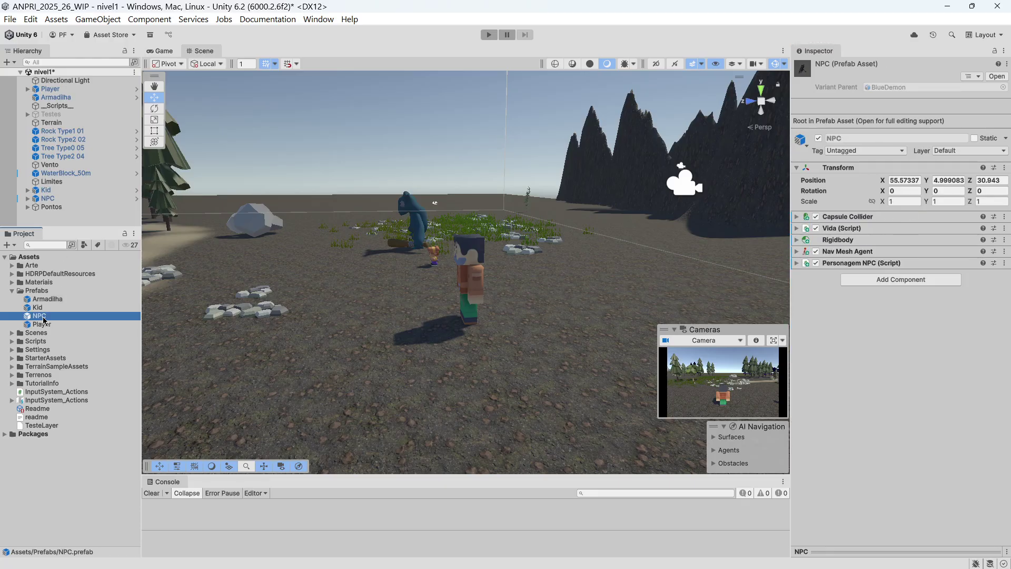
left_click(796, 268)
left_click(796, 263)
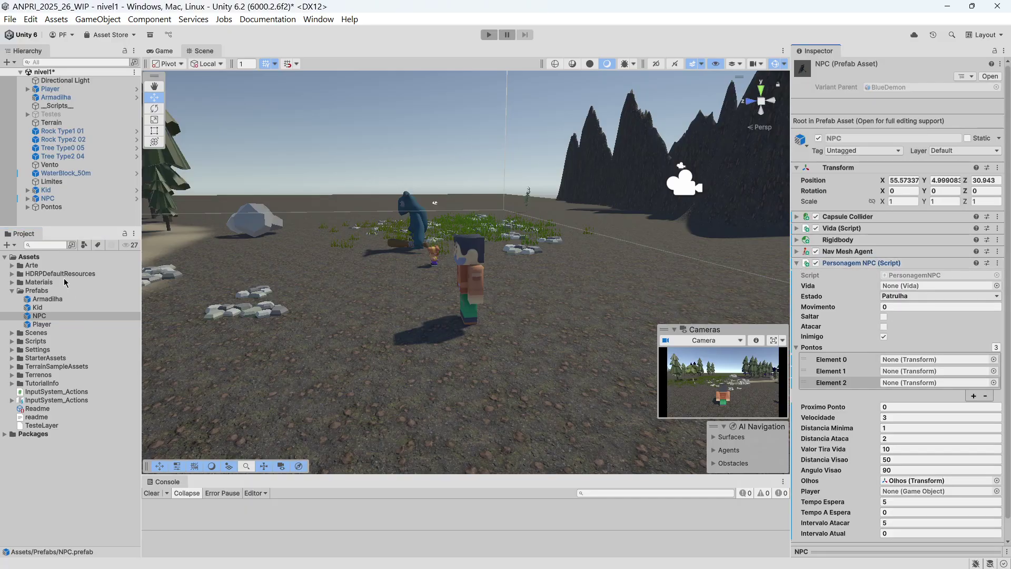
left_click(844, 386)
left_click(41, 324)
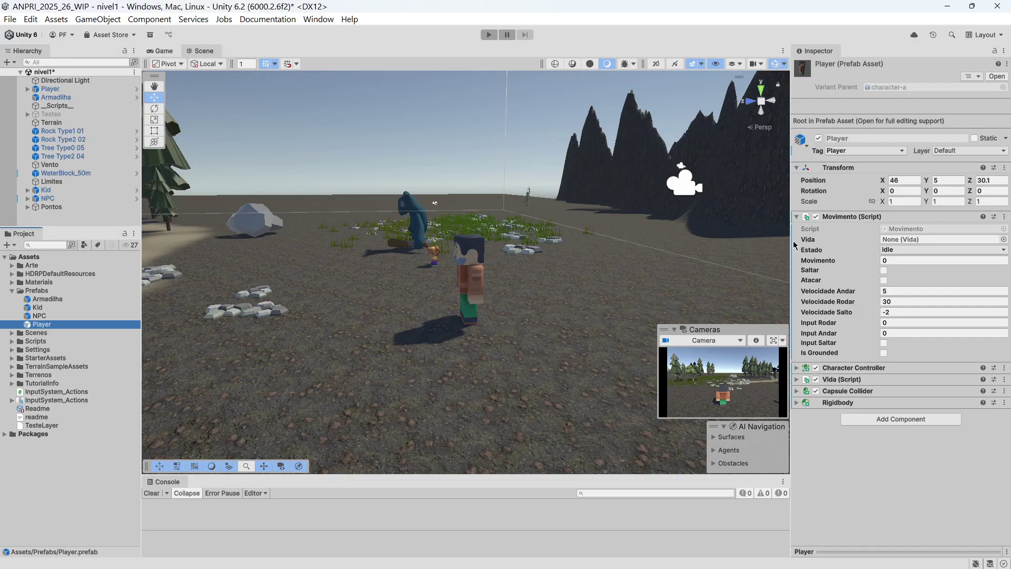
left_click(797, 216)
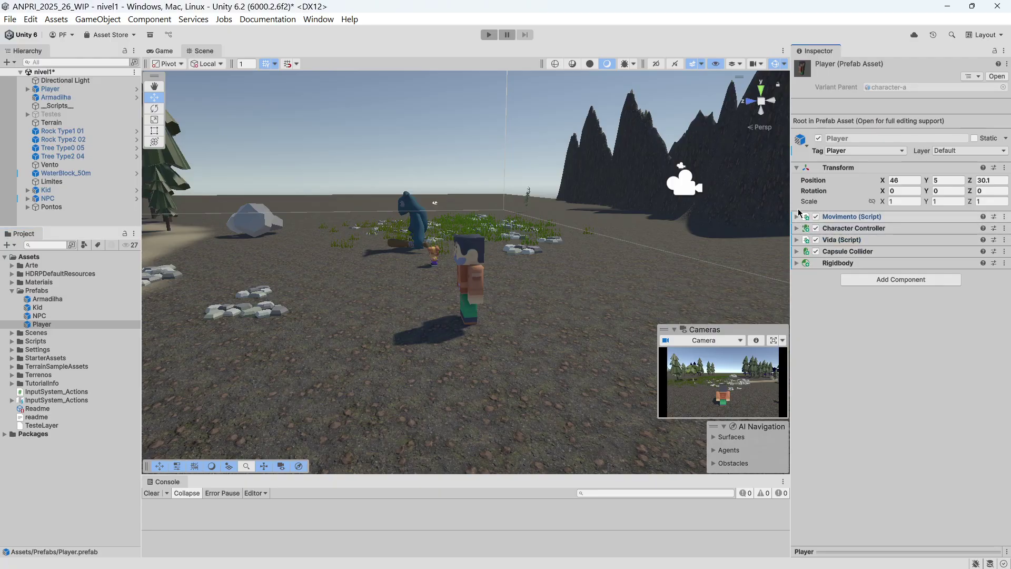
left_click(797, 167)
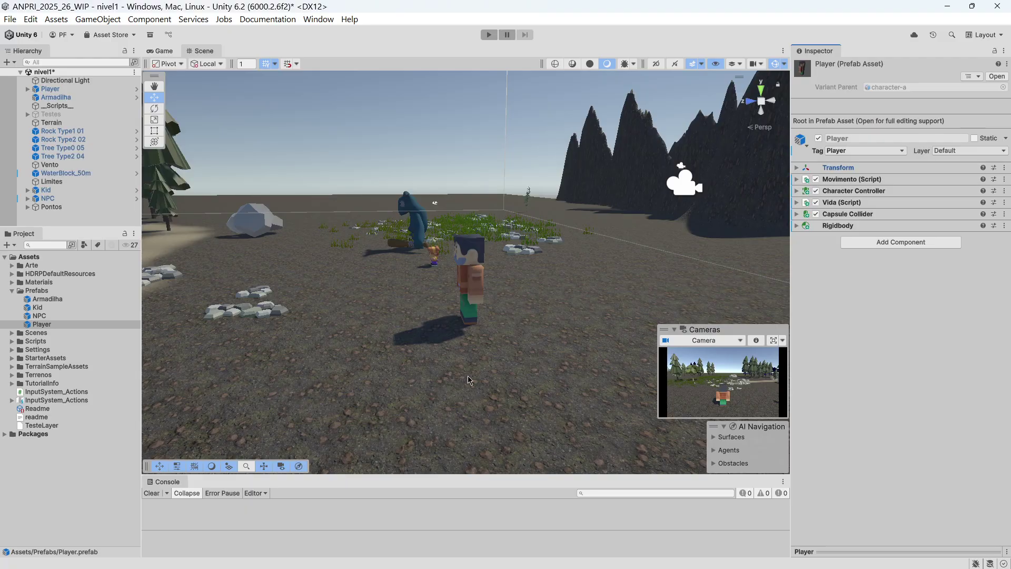
Step: Delete the SimpleNaturePack_2020.3_URP_v1.24 and SimpleNaturePack_2020.3_HDRP_v1.24 packages from Arte's SimpleNaturePack folder
left_click_drag(57, 228, 57, 252)
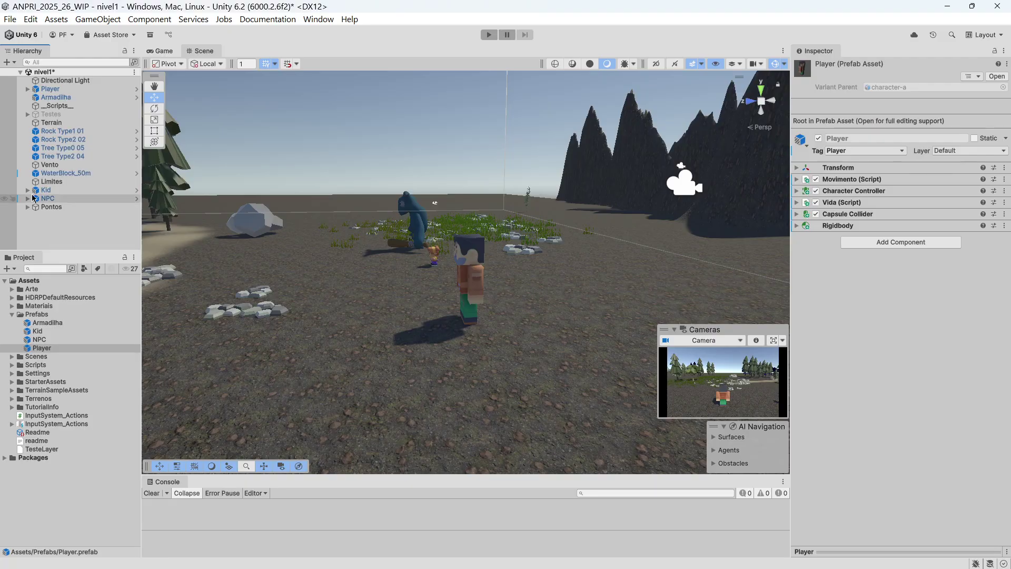
left_click(12, 289)
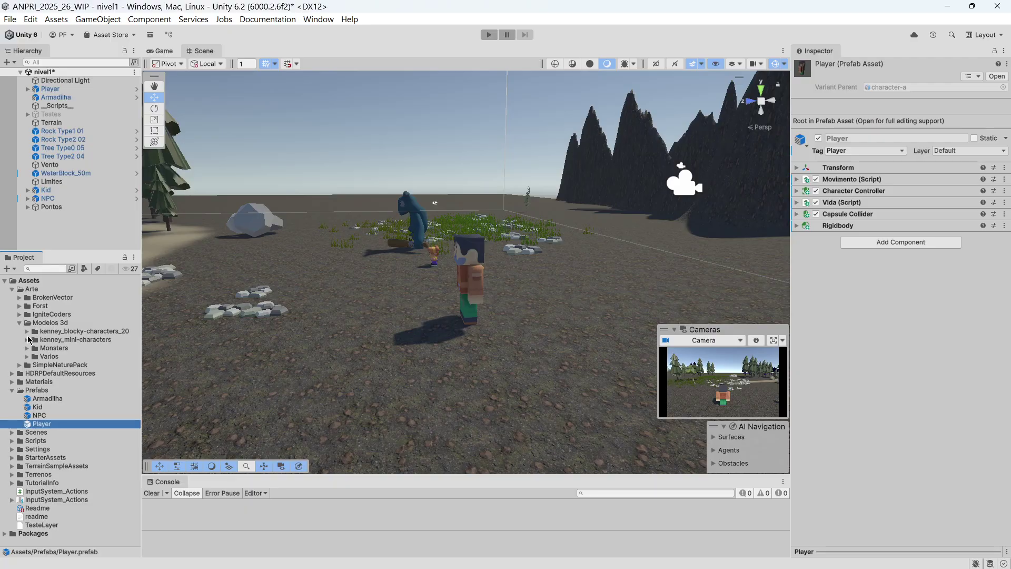
left_click(20, 323)
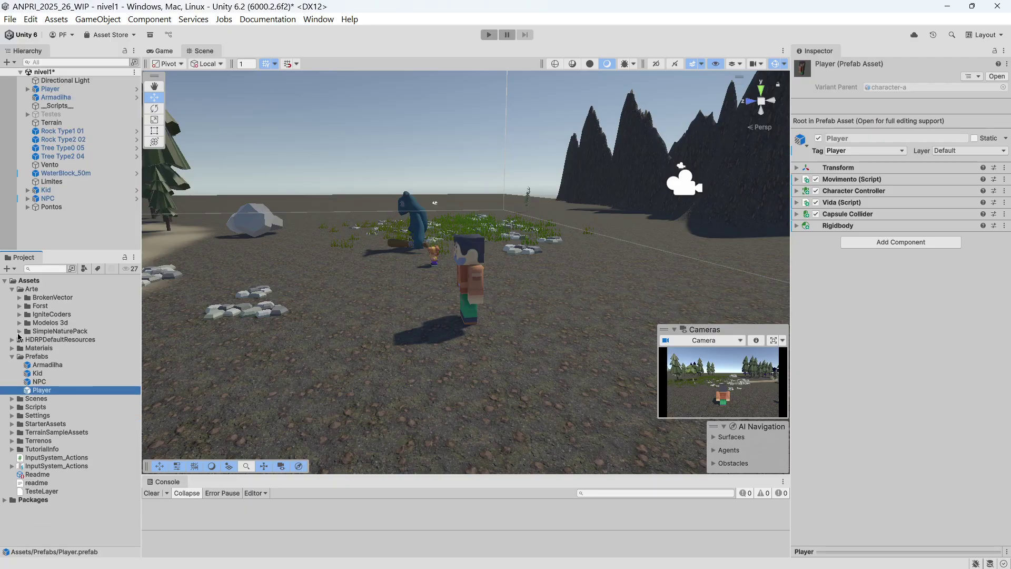
left_click(19, 331)
left_click_drag(140, 391, 215, 393)
left_click(70, 390)
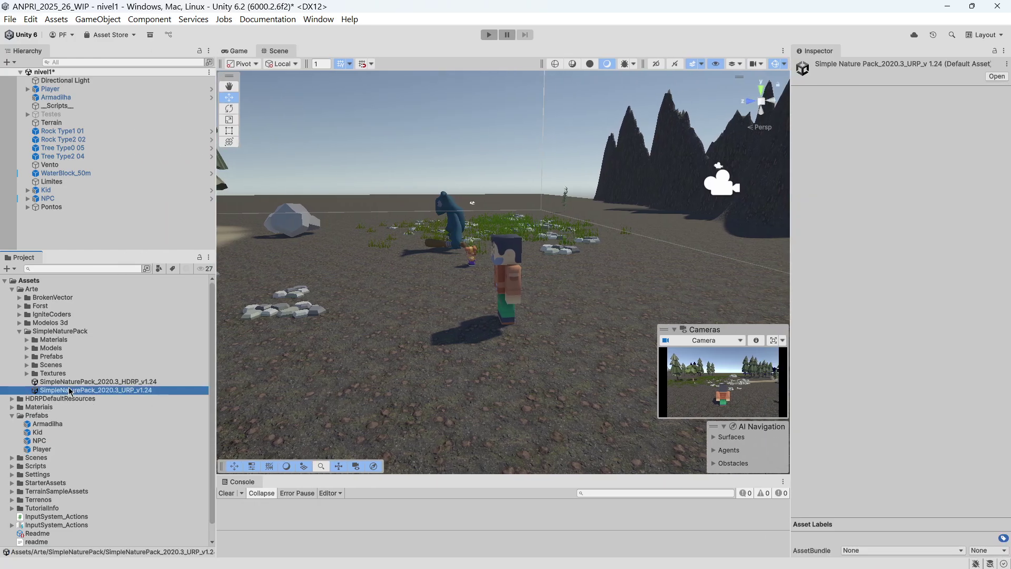
key("Delete")
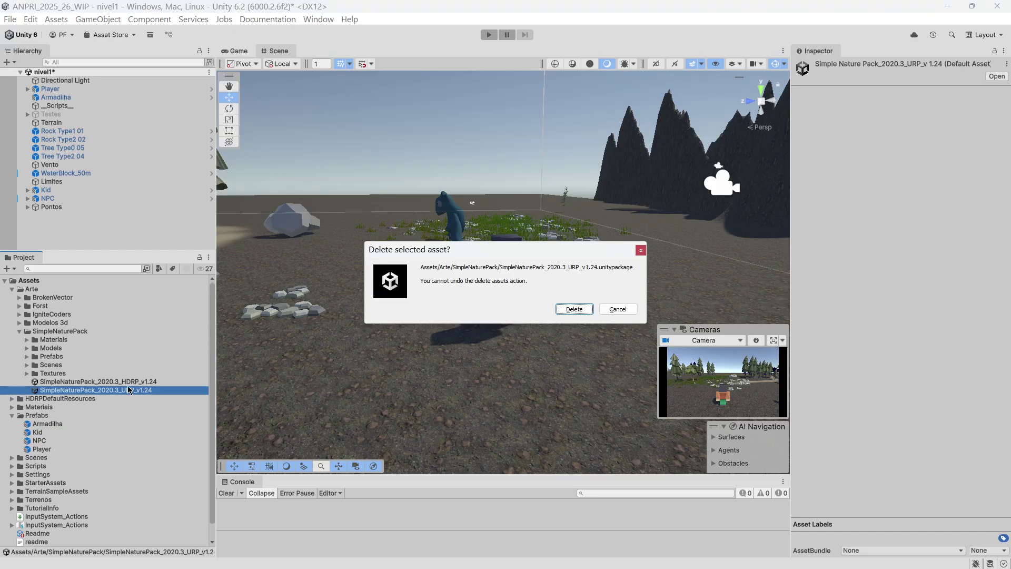
left_click(574, 309)
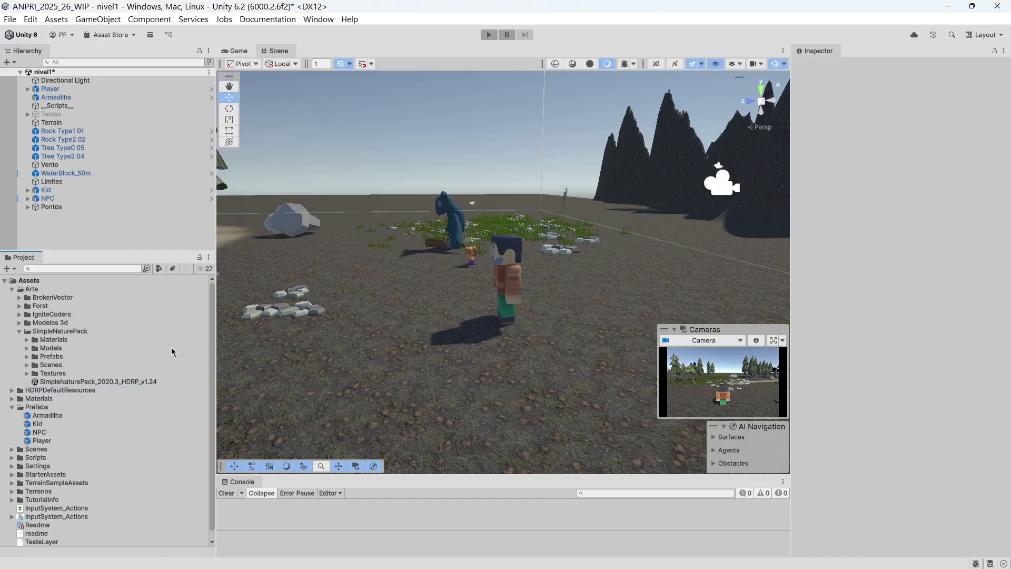
left_click(74, 383)
key("Delete")
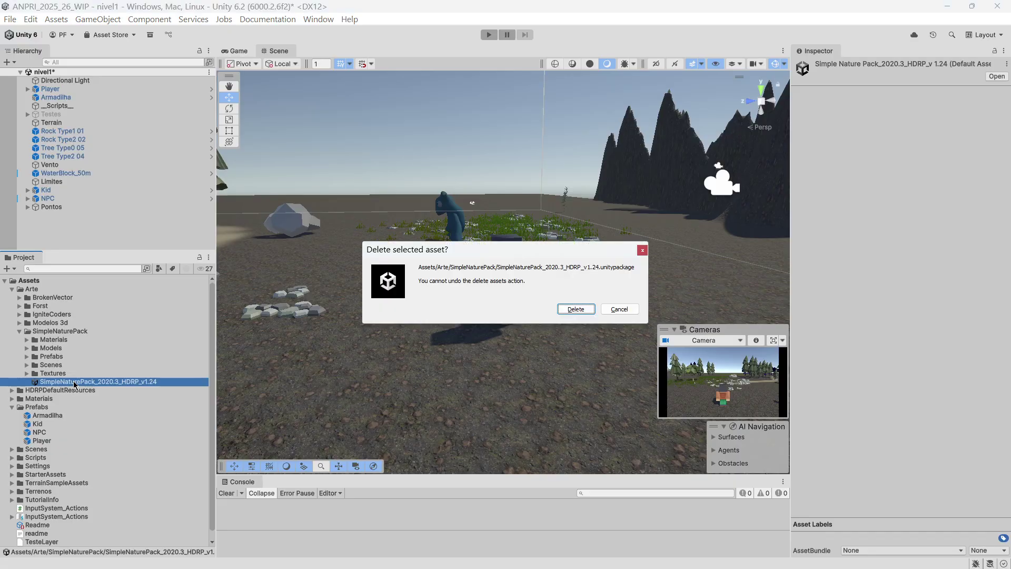
left_click(579, 309)
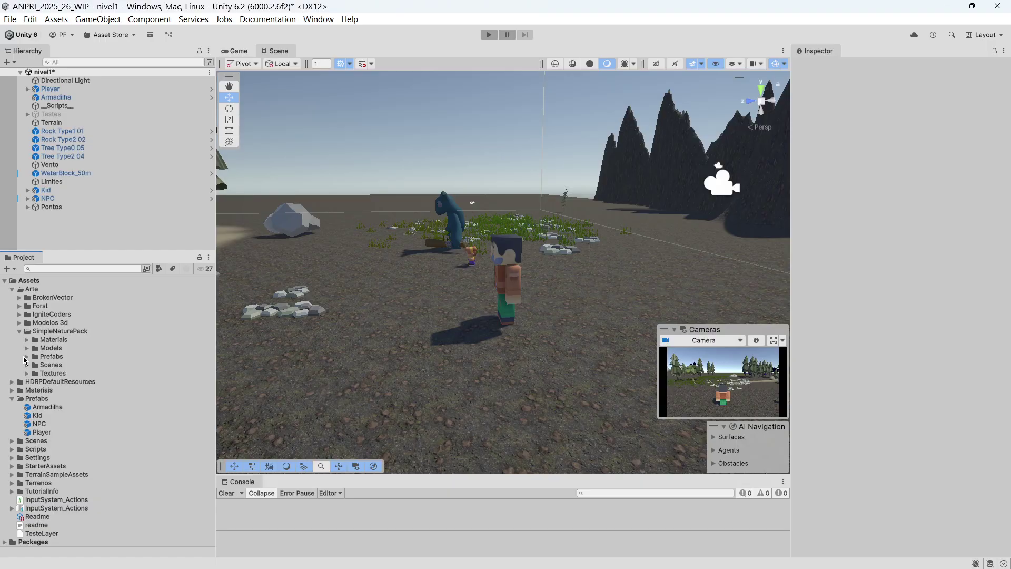
Step: Browse SimpleNaturePack's Prefabs and Models folders, and examine the rock models, including Rock_01, Rock_02 and Rock_05, in the preview
left_click(27, 358)
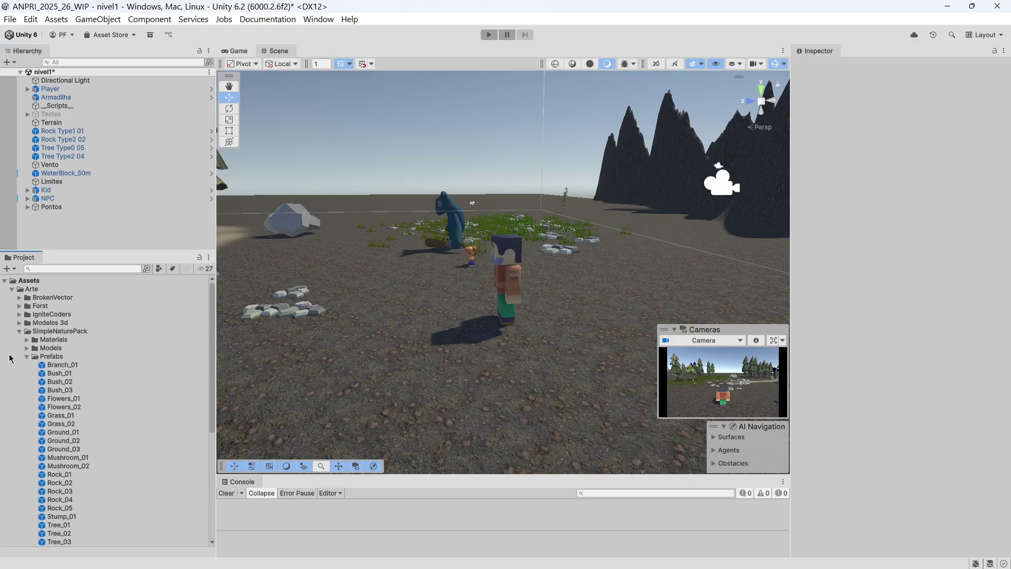
left_click(27, 357)
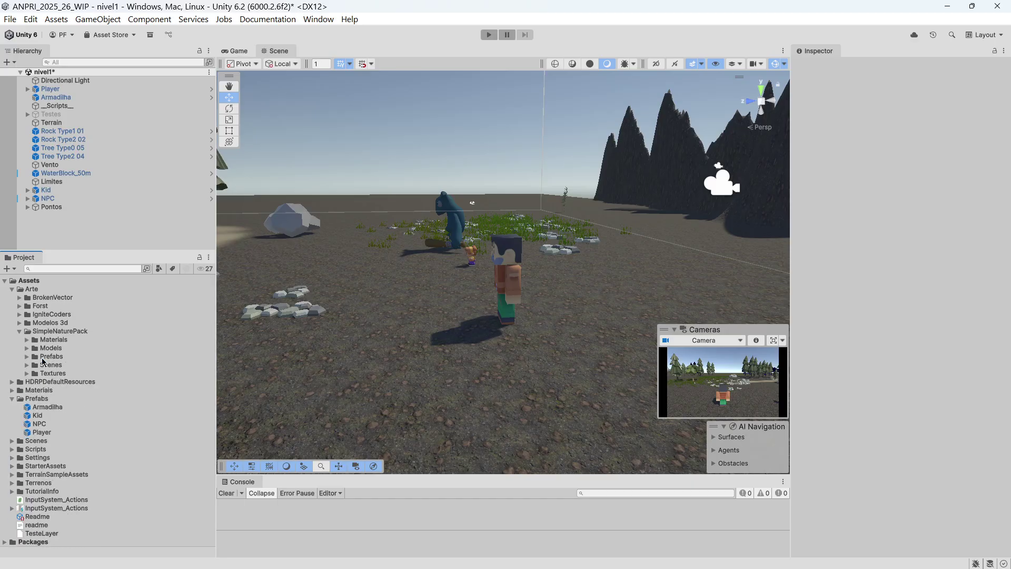
left_click(26, 349)
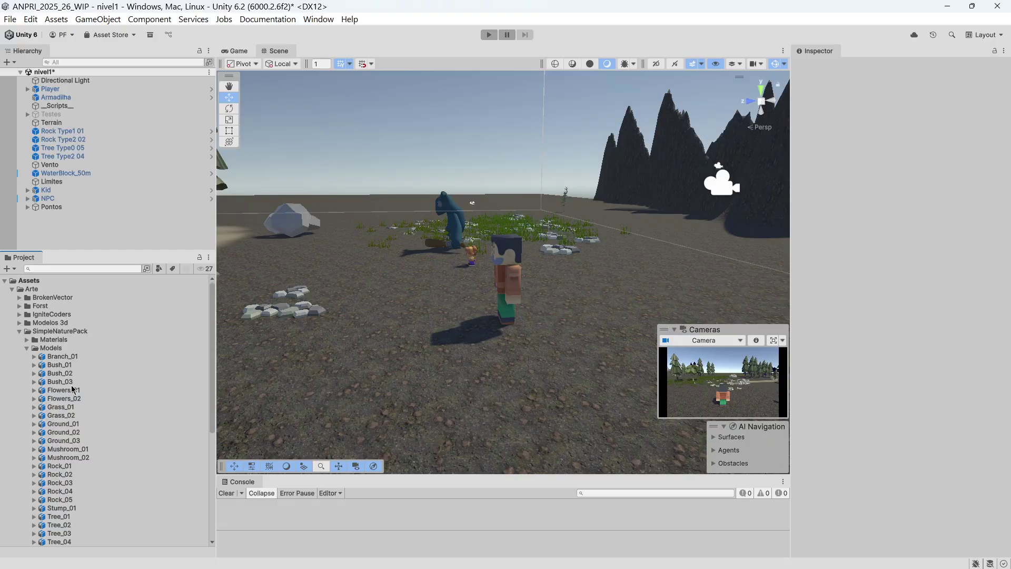
left_click(57, 466)
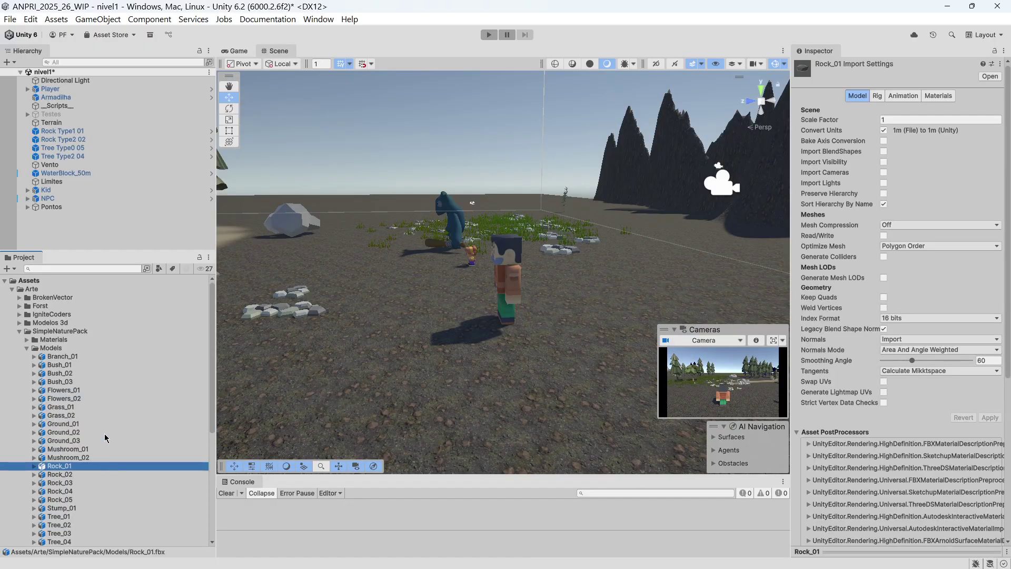
scroll(105, 438, "down", 5)
left_click(863, 551)
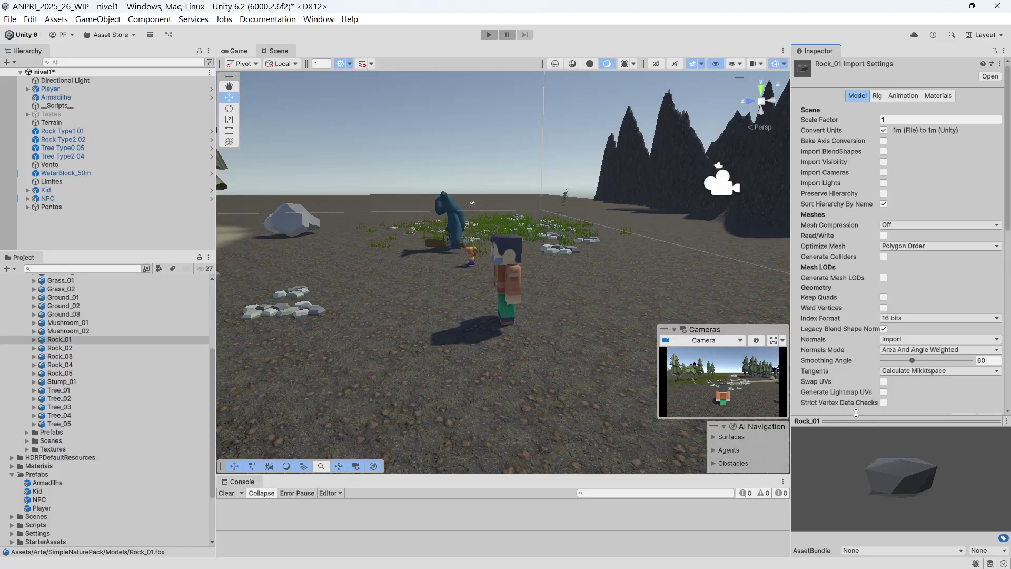
left_click(79, 348)
left_click_drag(873, 472, 837, 384)
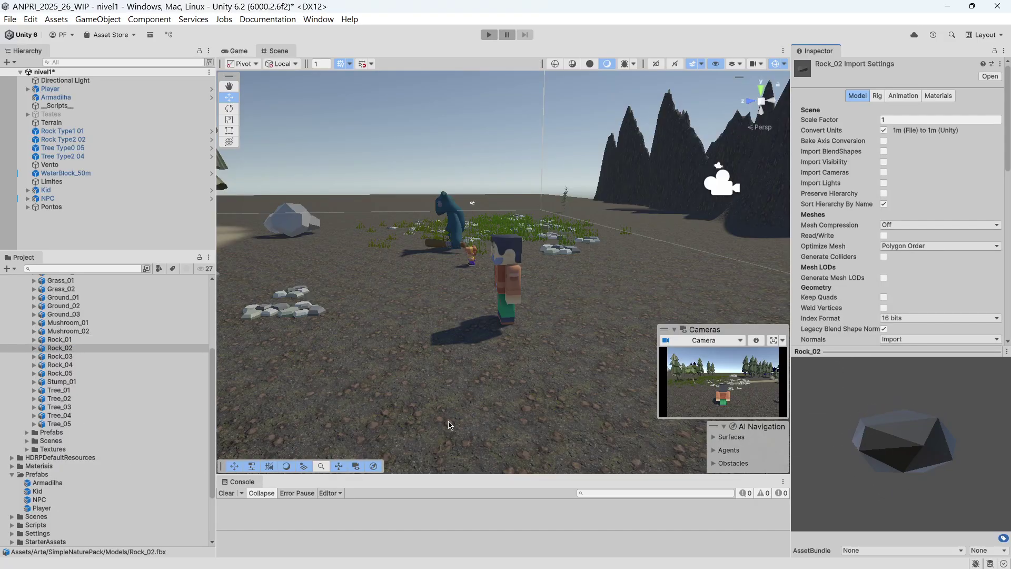
left_click(79, 364)
left_click(80, 373)
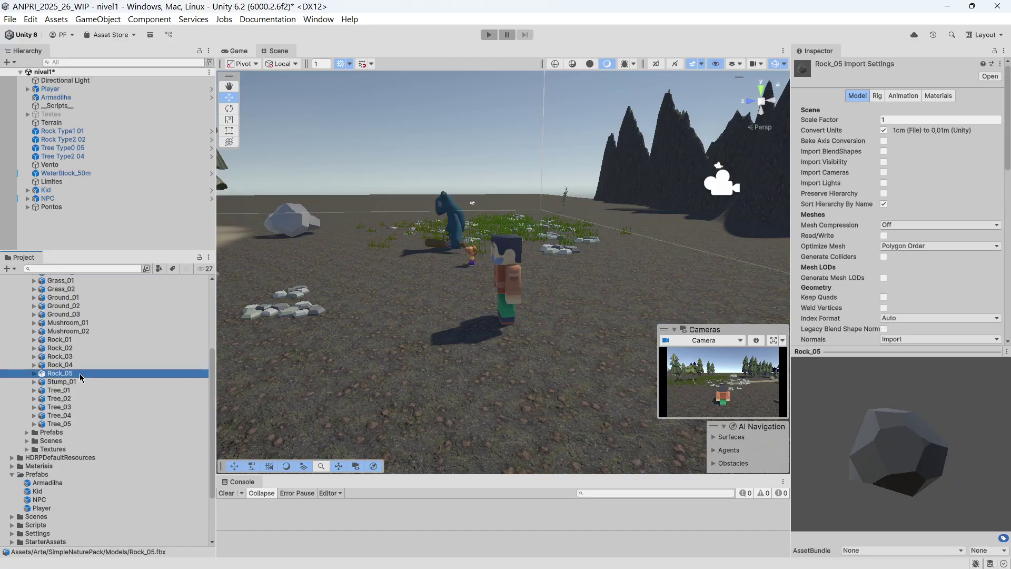
left_click_drag(899, 491, 780, 411)
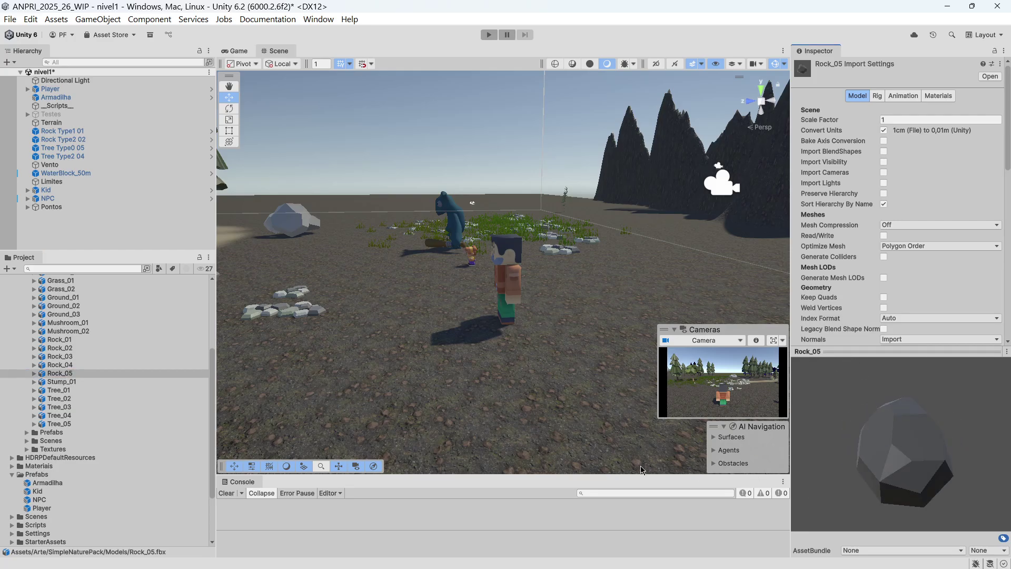
left_click_drag(66, 378, 56, 236)
middle_click_drag(627, 318, 676, 285)
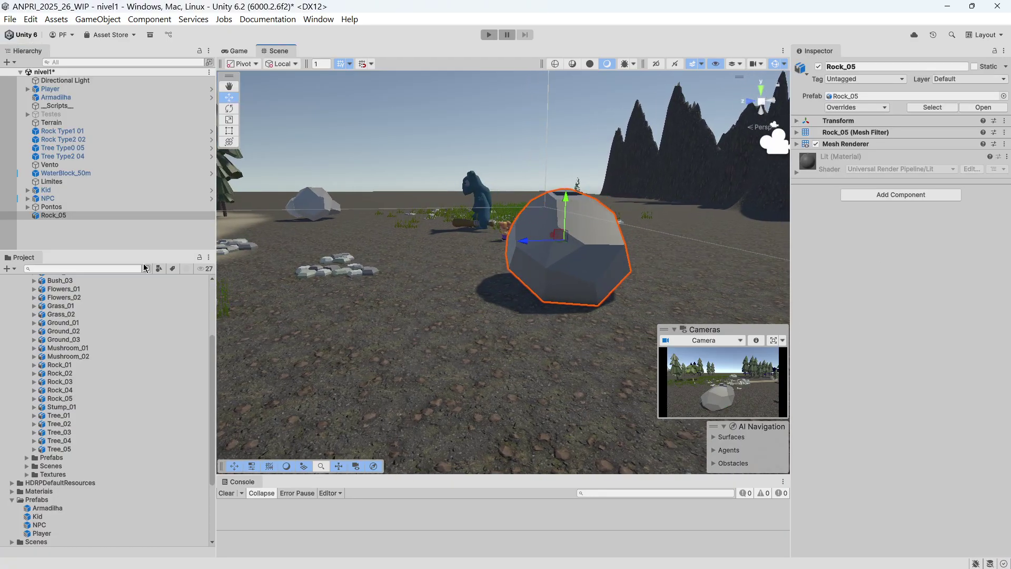
right_click(58, 215)
left_click(90, 137)
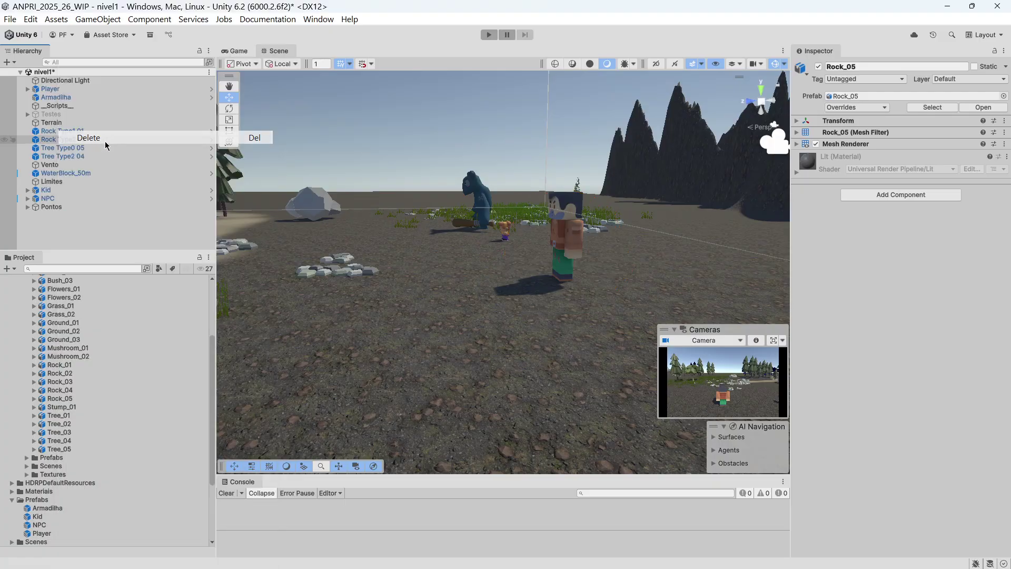
Step: Add the Rock_02 model to the scene and raise it above the ground beside the Player, to a Y position of about 5.65
left_click(59, 374)
left_click_drag(69, 374, 67, 241)
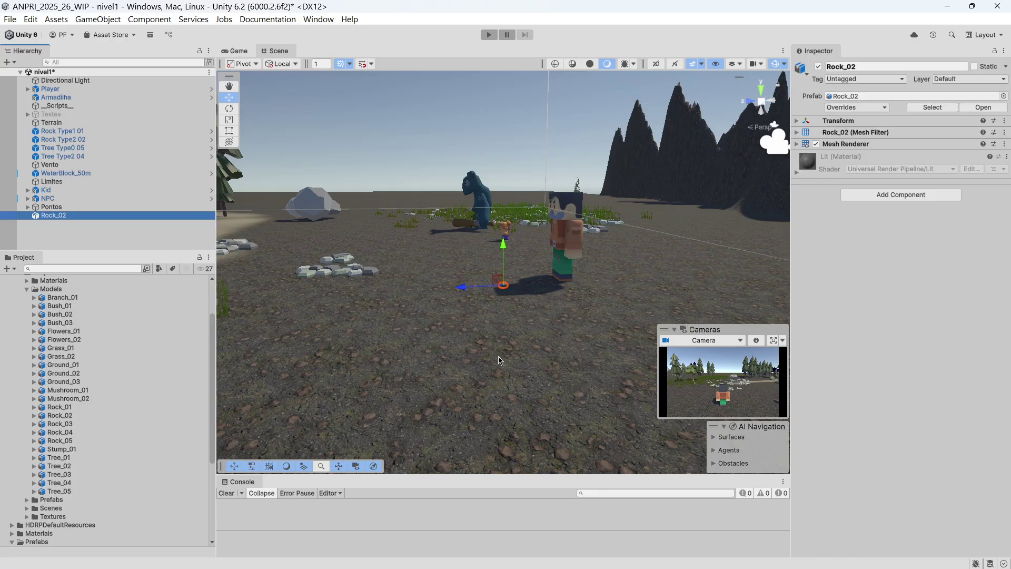
scroll(519, 337, "up", 5)
left_click_drag(504, 294, 515, 133)
middle_click_drag(555, 180, 568, 266)
scroll(577, 293, "down", 3)
scroll(555, 256, "down", 3)
scroll(585, 319, "up", 2)
scroll(531, 278, "up", 5)
scroll(530, 277, "down", 4)
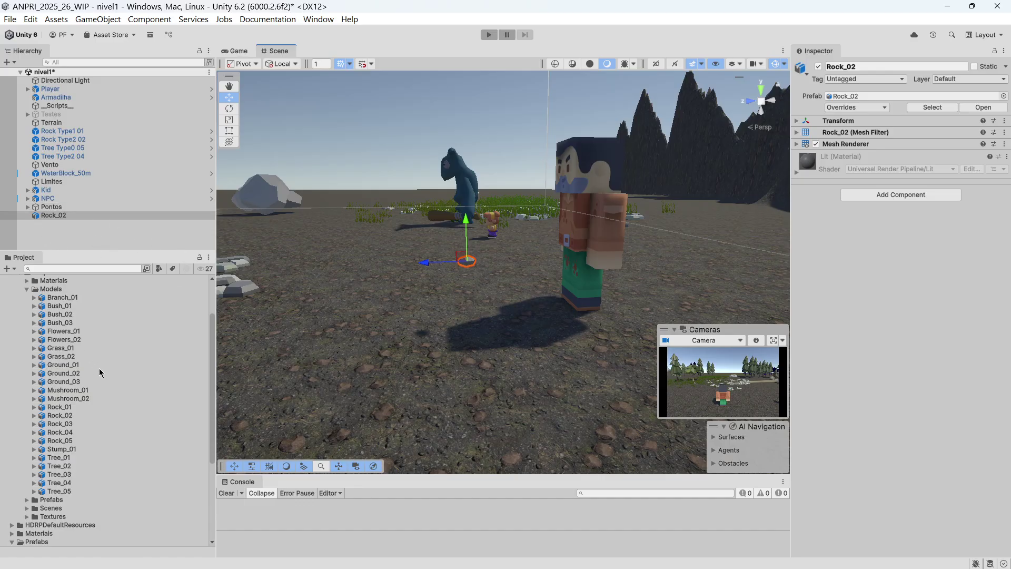
Step: Check Rock_02's Transform, Mesh Filter and Mesh Renderer components, and save the scene object as a prefab variant in the Prefabs folder
scroll(95, 371, "up", 3)
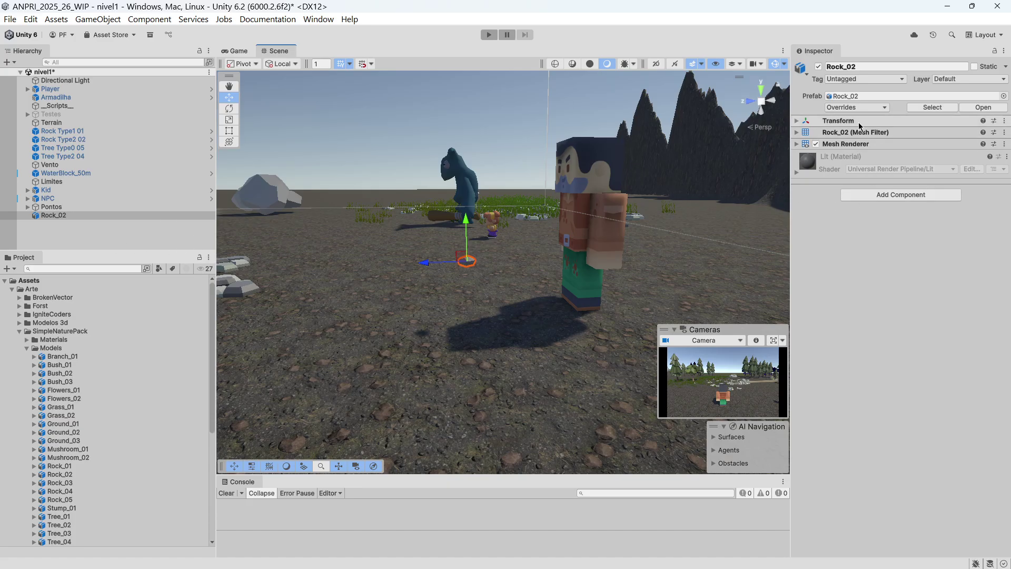
left_click(801, 126)
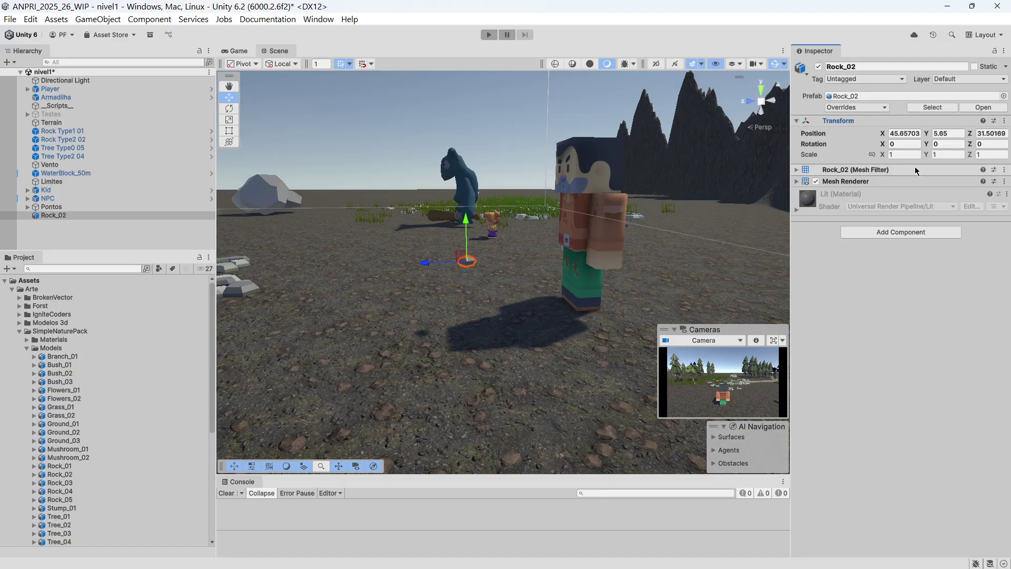
left_click(797, 121)
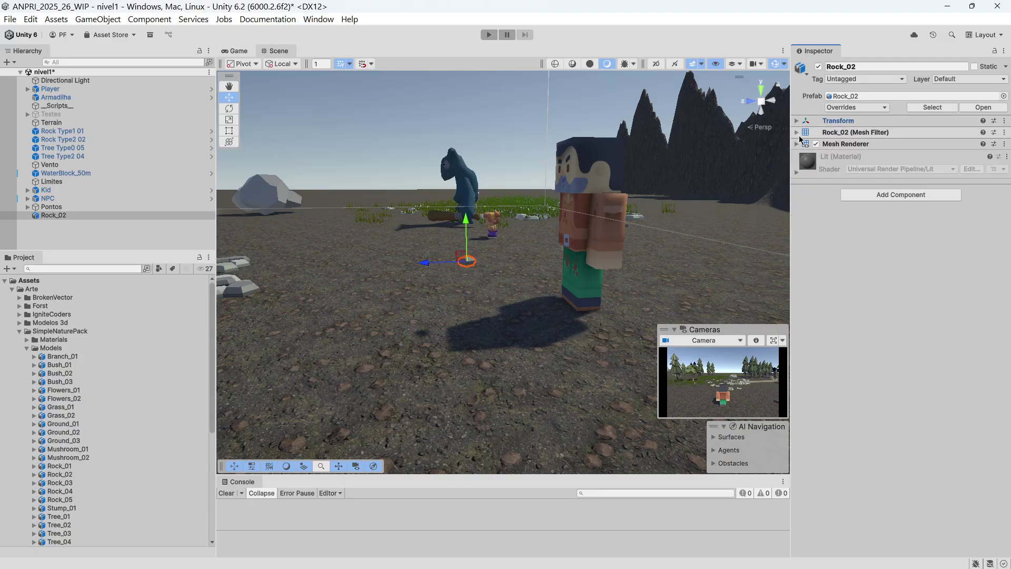
left_click(799, 135)
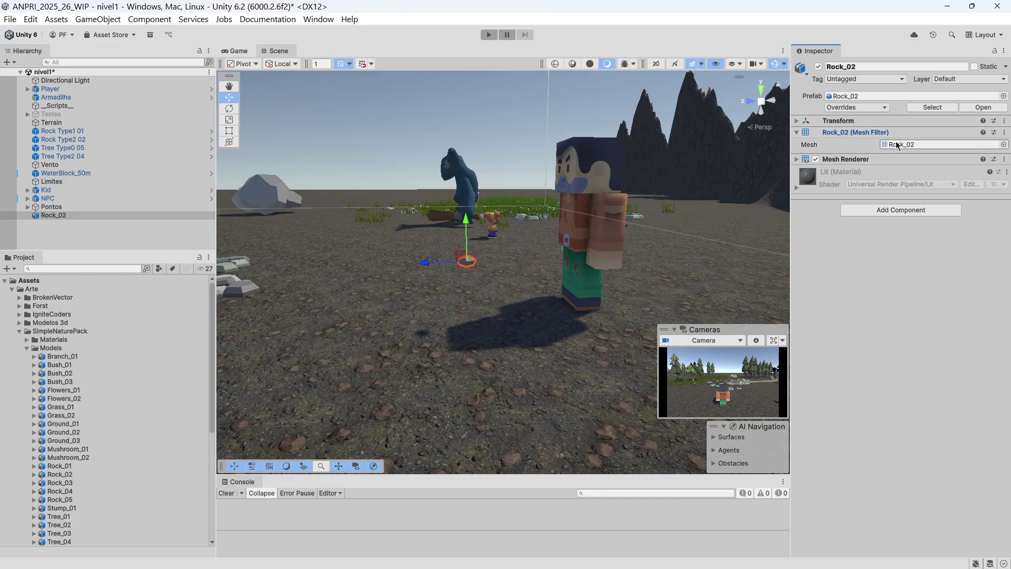
left_click(797, 133)
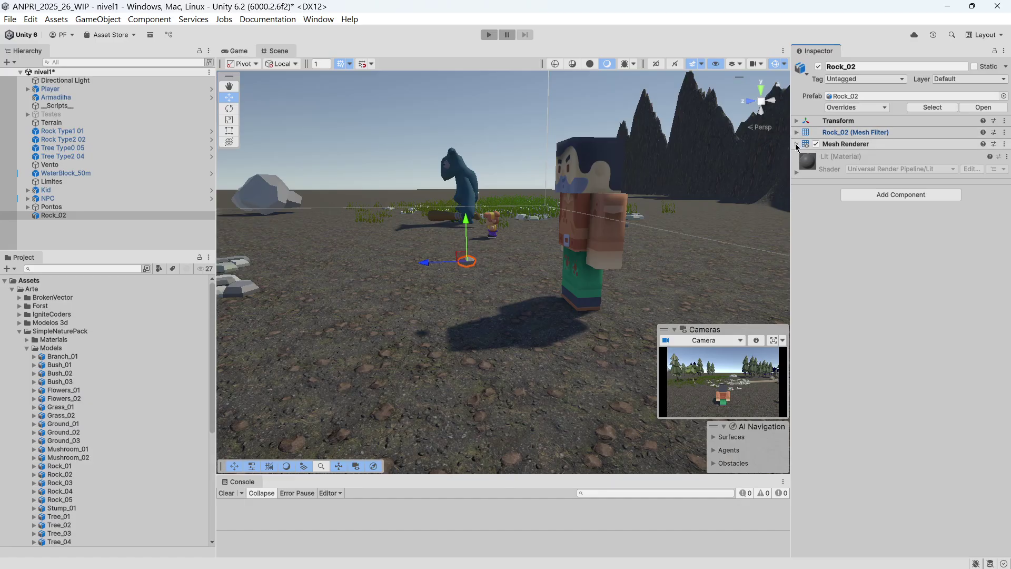
left_click(797, 144)
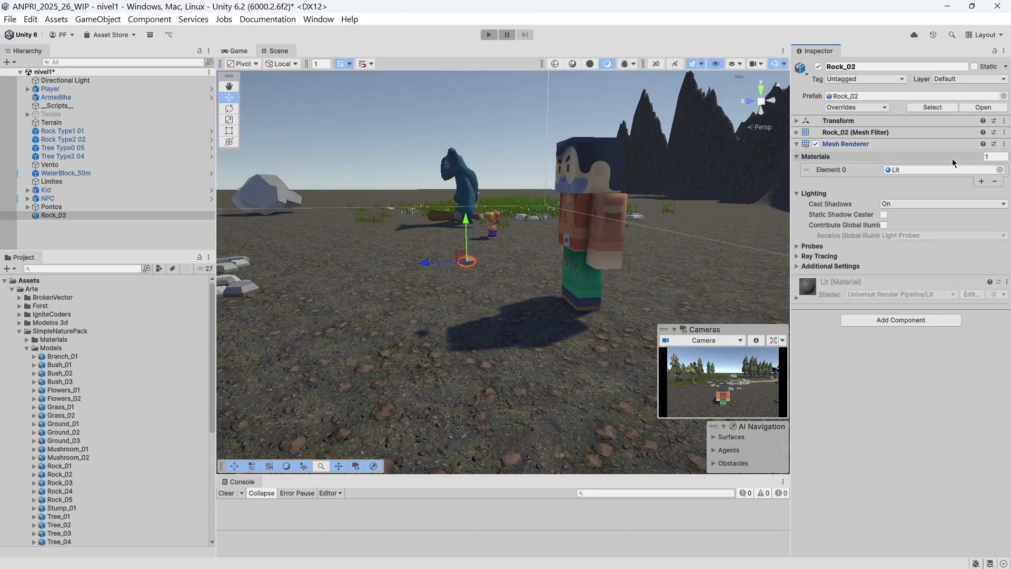
left_click(797, 146)
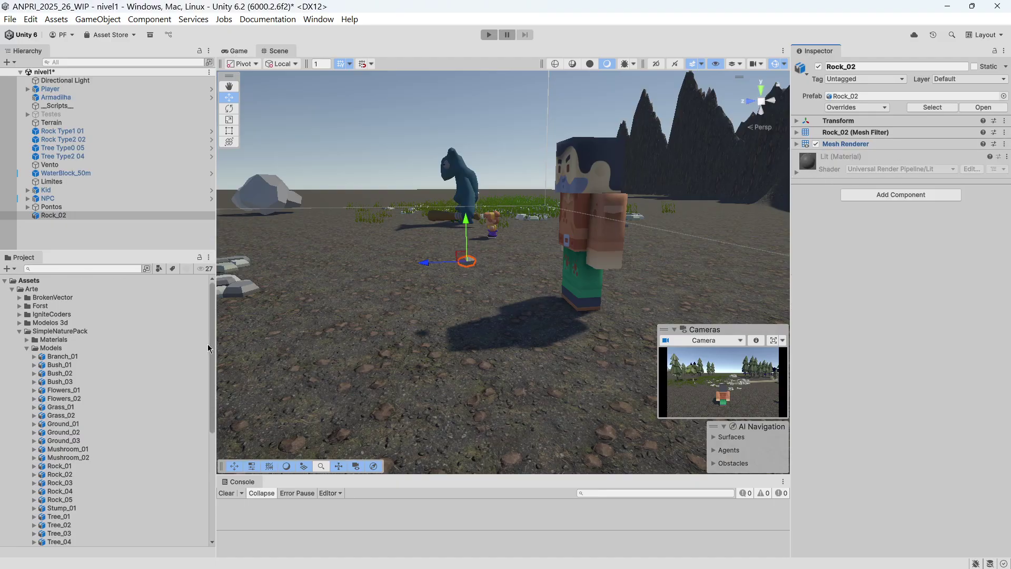
left_click(12, 289)
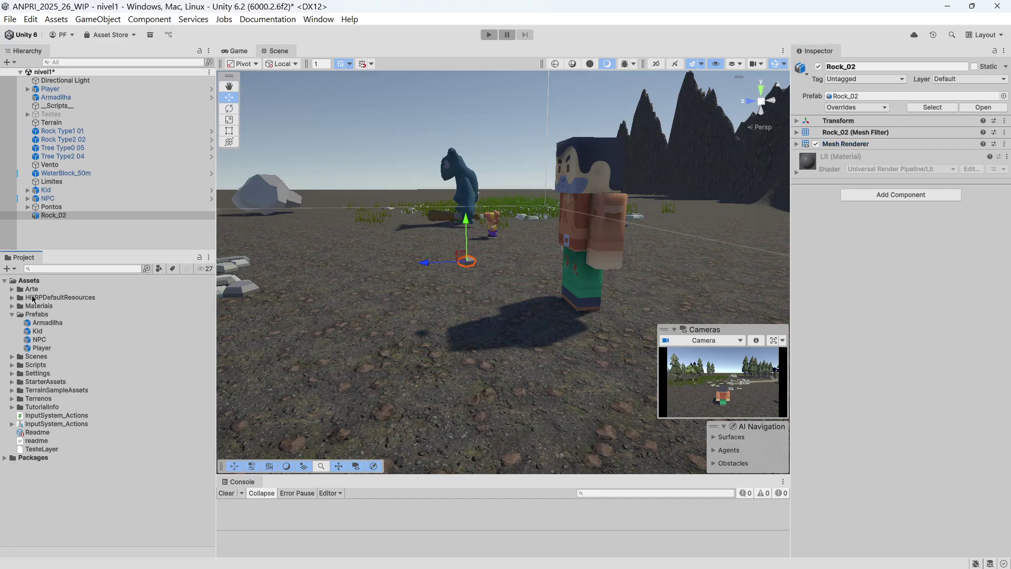
left_click_drag(51, 216, 49, 324)
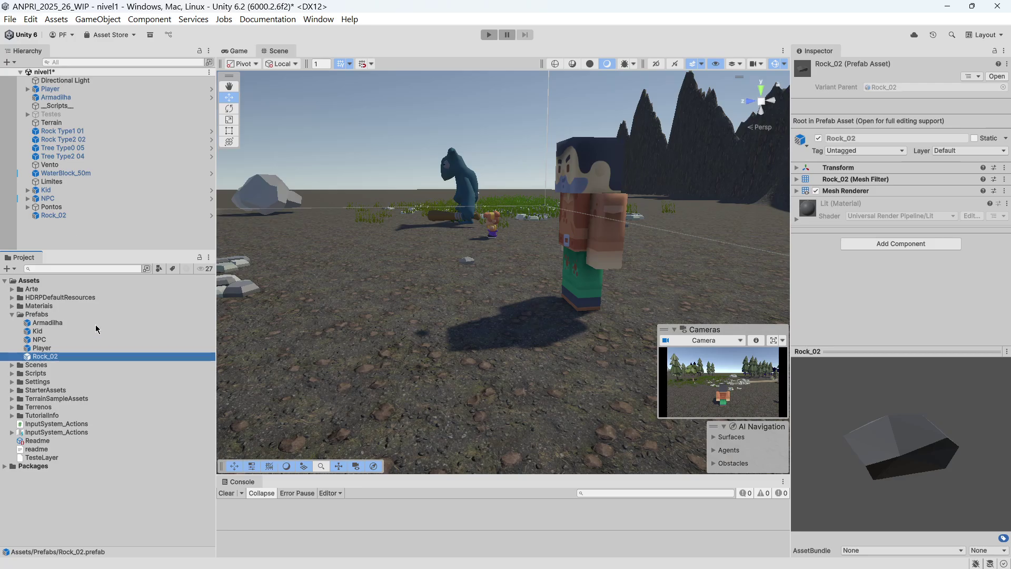
Step: Delete the Rock_02 object from the scene
left_click(61, 216)
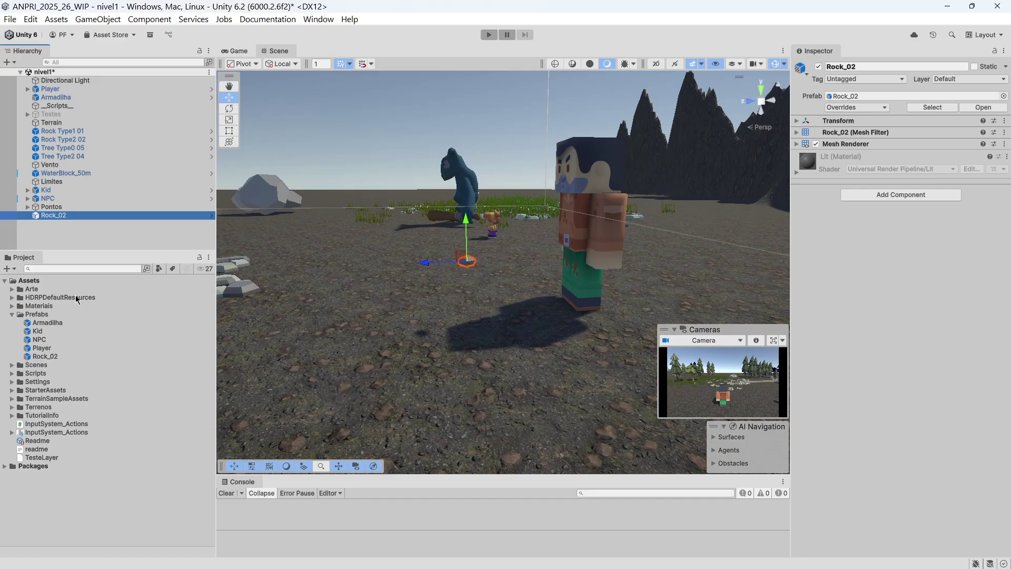
key("Delete")
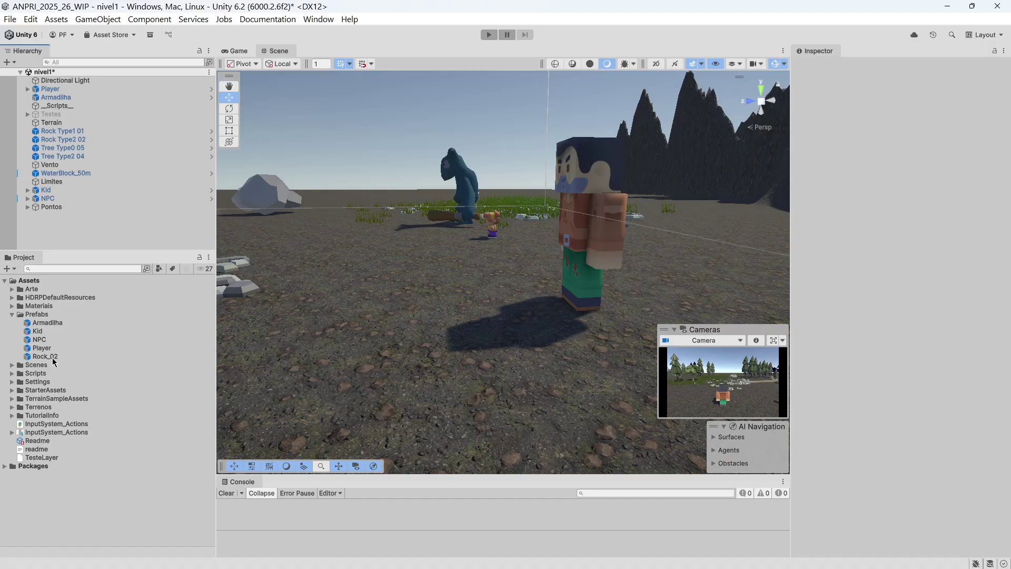
Step: Place two instances of the Rock_02 prefab in the scene and move the second one away from the first along Z
left_click_drag(53, 361, 52, 224)
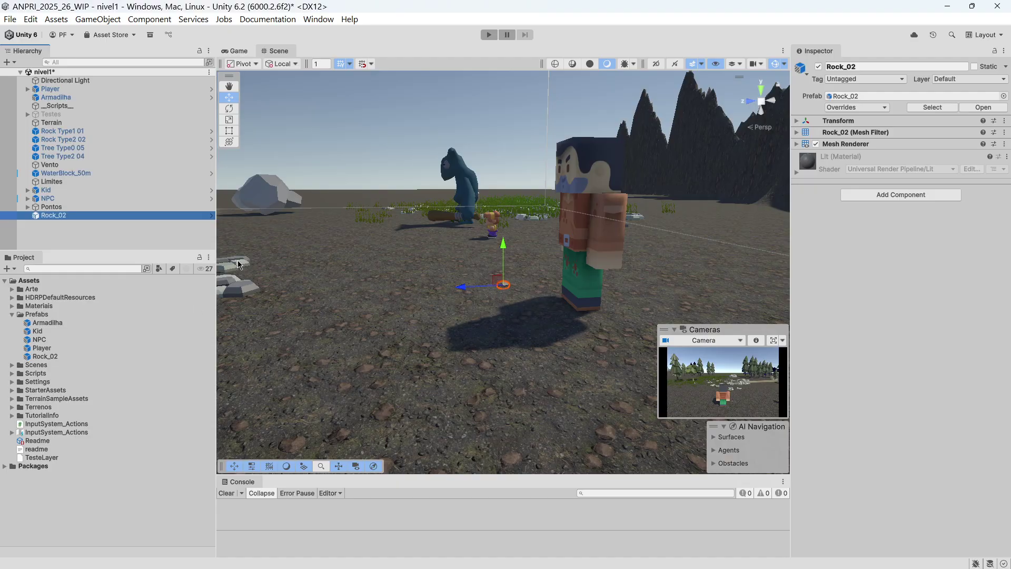
left_click_drag(50, 362, 78, 240)
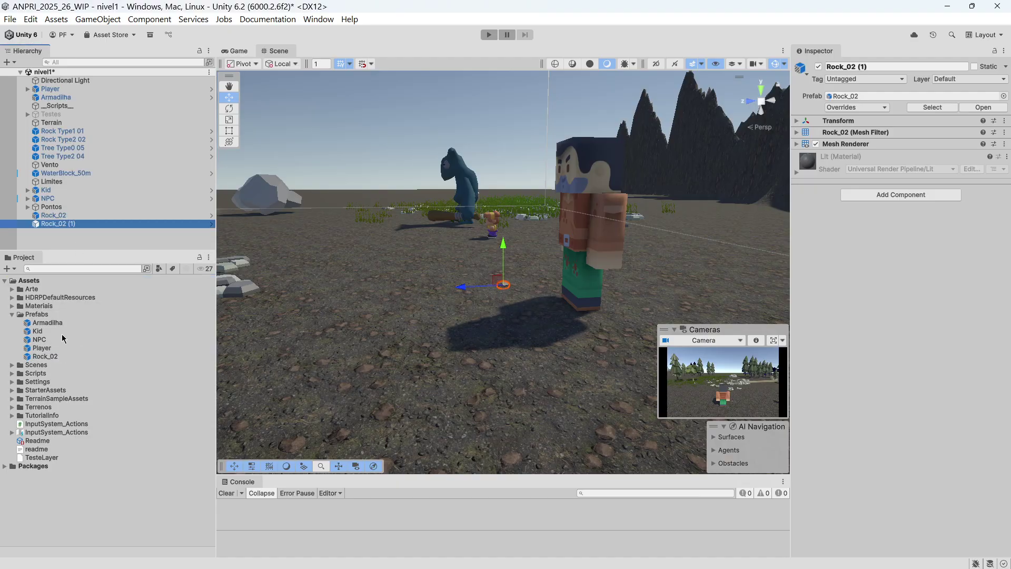
left_click(434, 296)
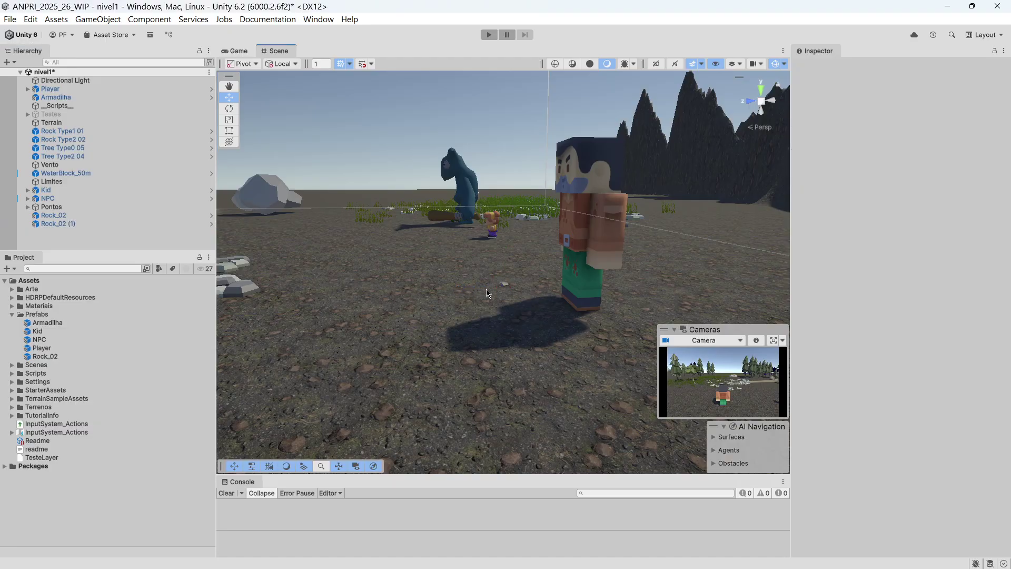
left_click(59, 224)
left_click_drag(456, 294, 387, 297)
Step: Delete both Rock_02 instances from the scene together
left_click(90, 216, "ctrl")
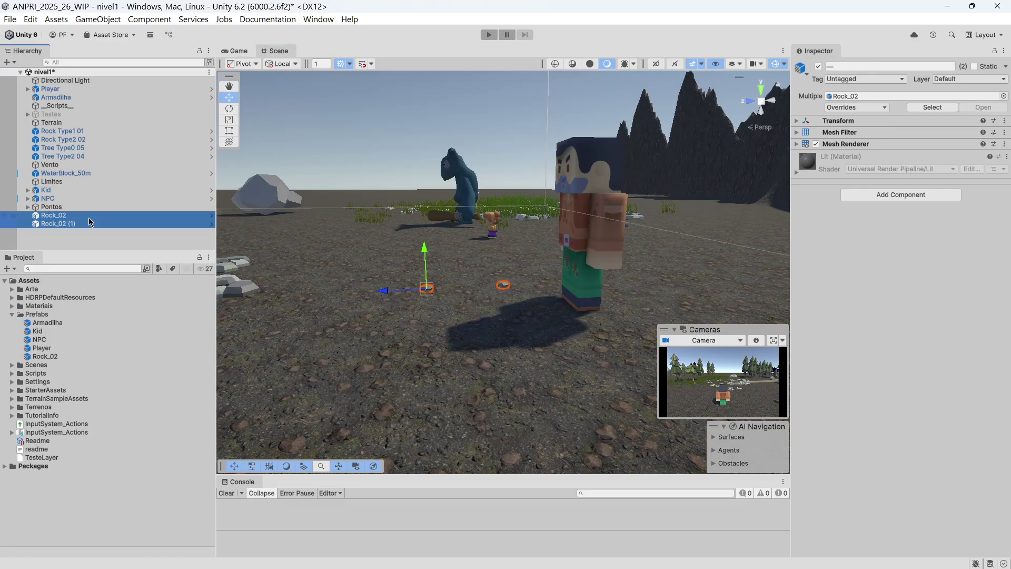
key("Delete")
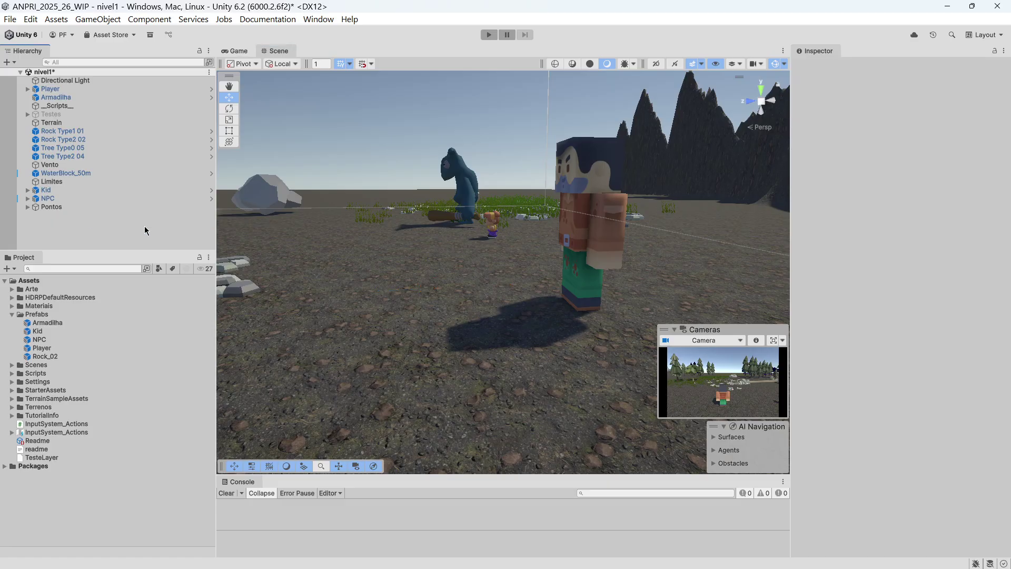
Step: Delete the Rock_02 prefab asset from the Prefabs folder
left_click(44, 355)
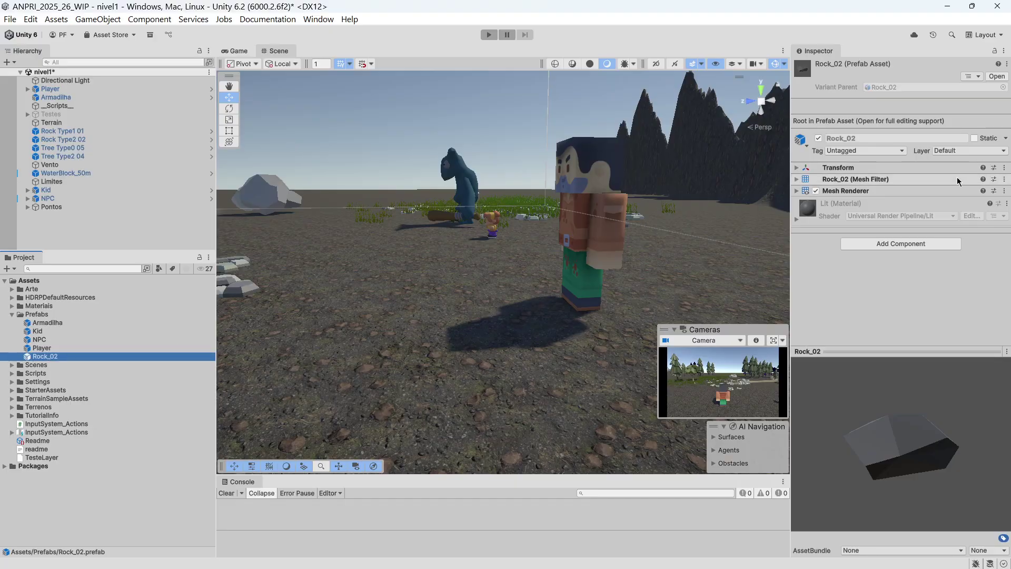
left_click(843, 354)
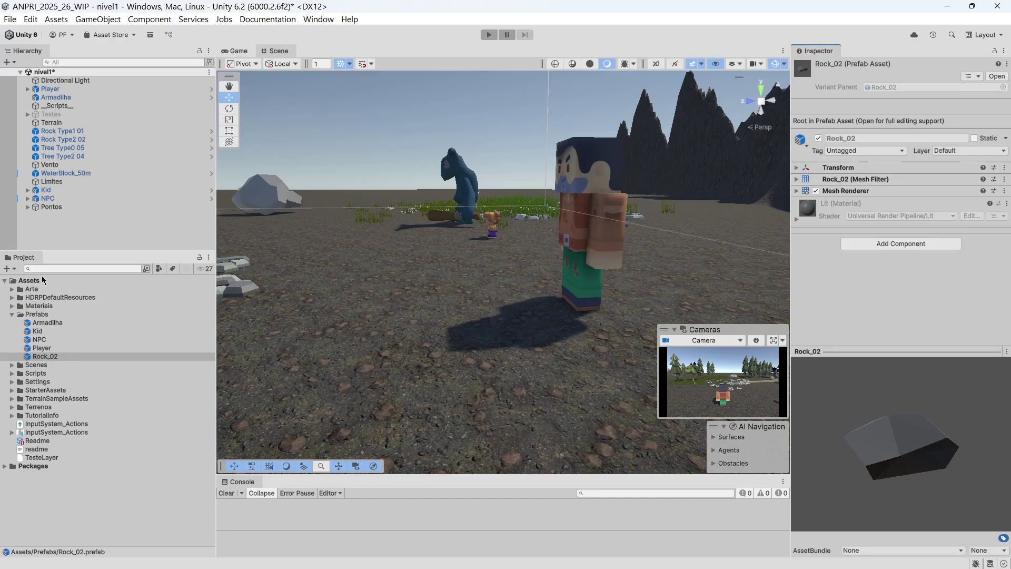
left_click(82, 238)
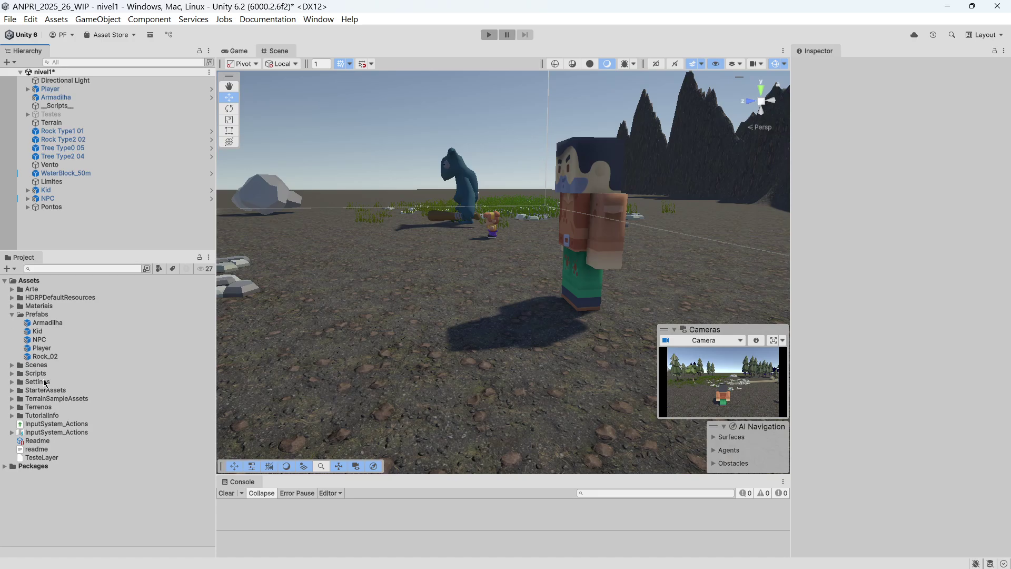
left_click(47, 360)
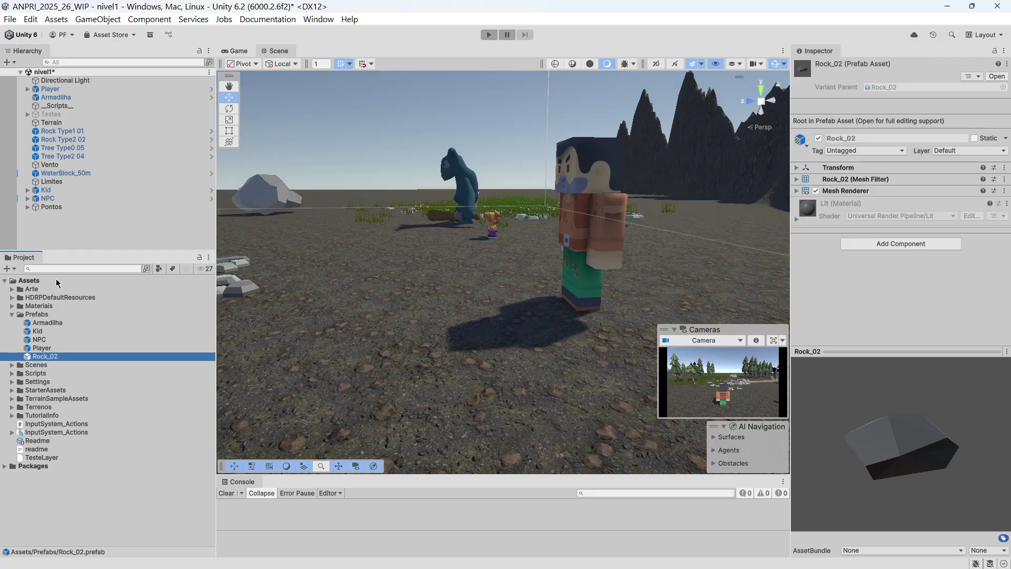
left_click(63, 240)
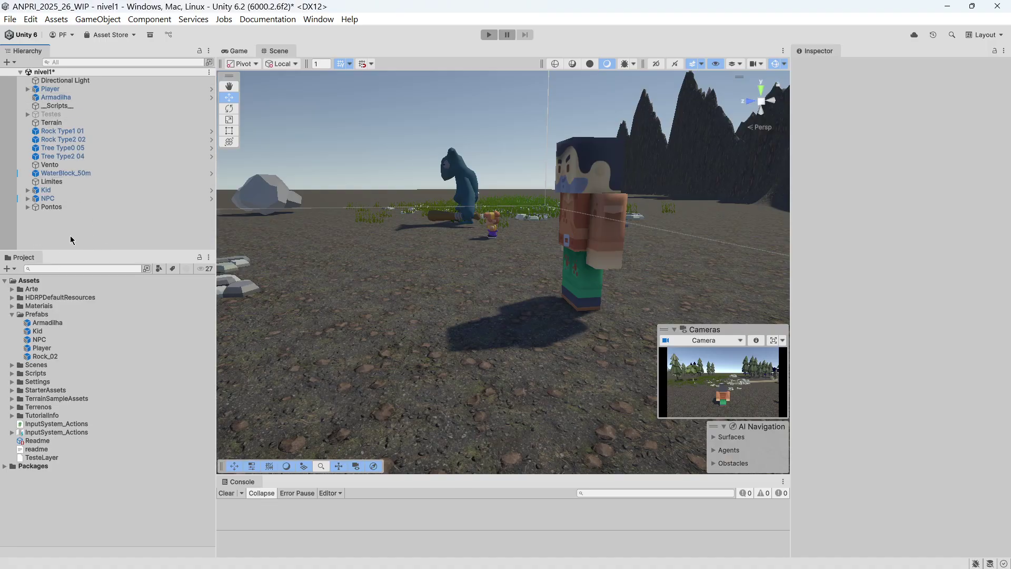
left_click(46, 356)
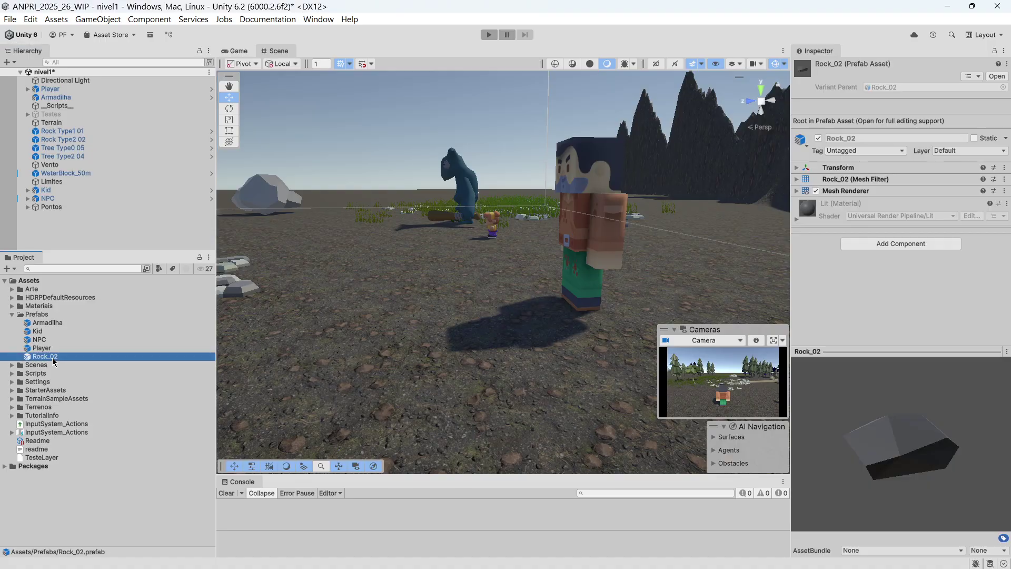
key("Delete")
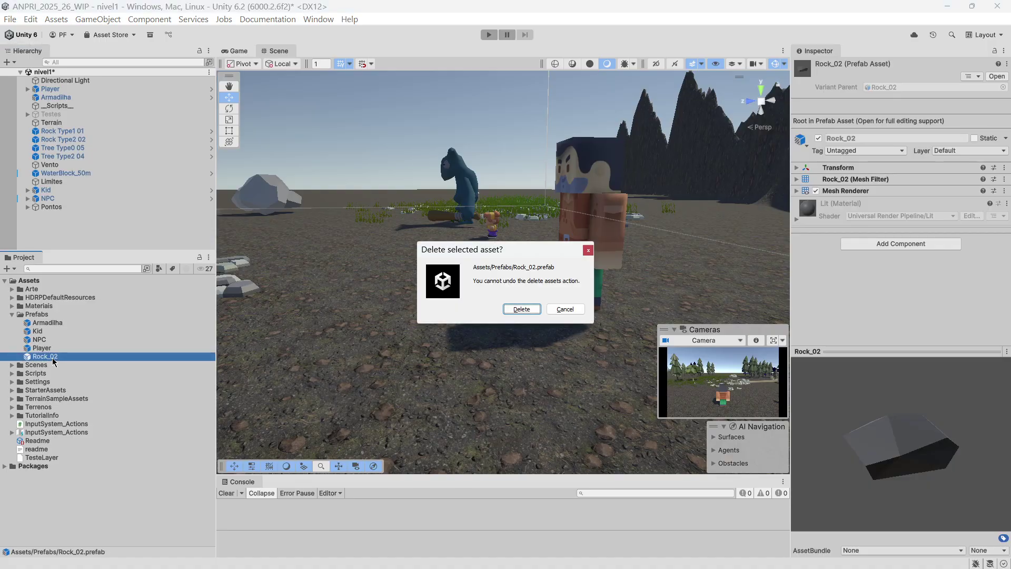
left_click(521, 309)
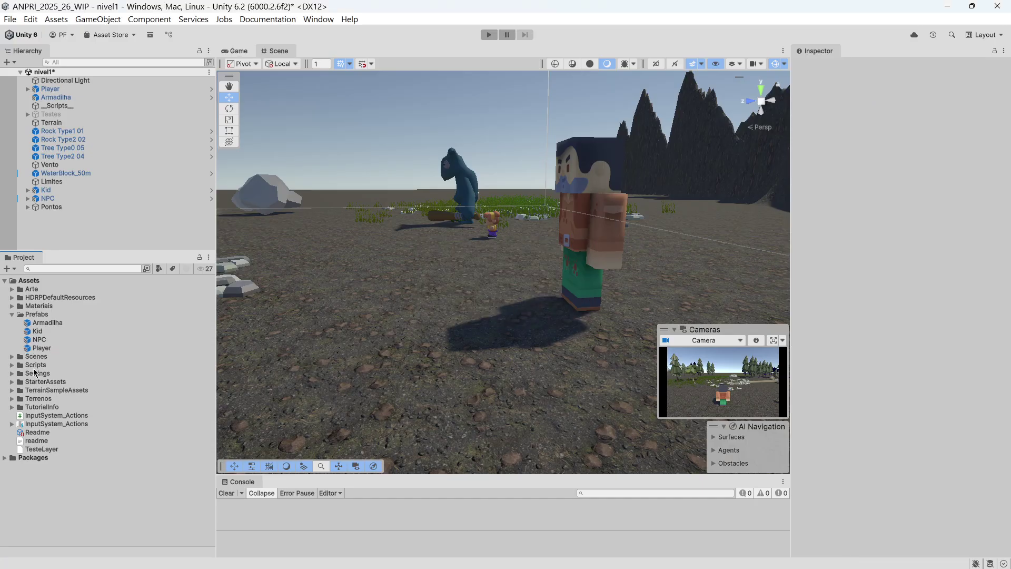
Step: Create an empty object at the root of the nivel1 scene and name it Pedra
left_click(9, 62)
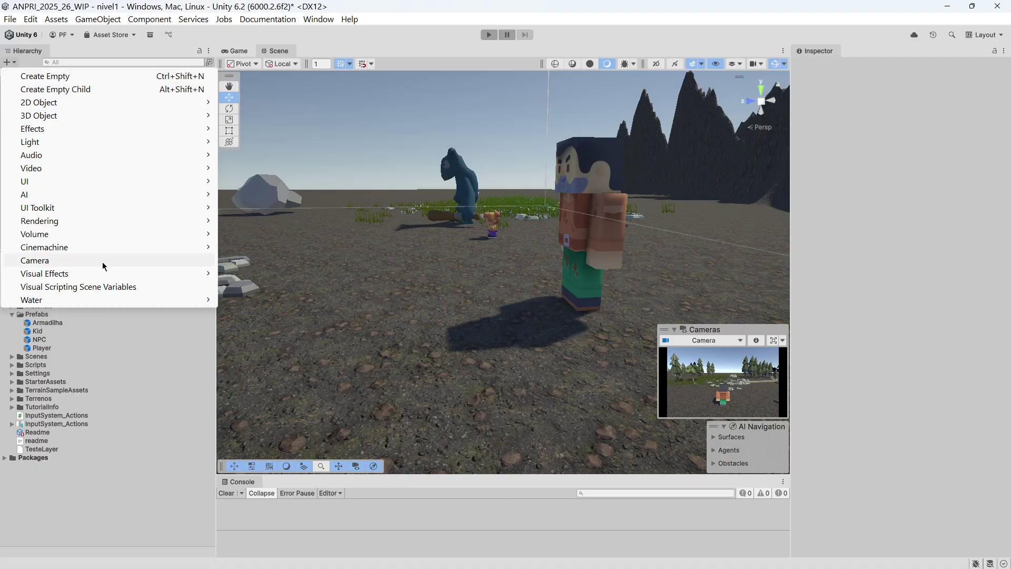
left_click(268, 335)
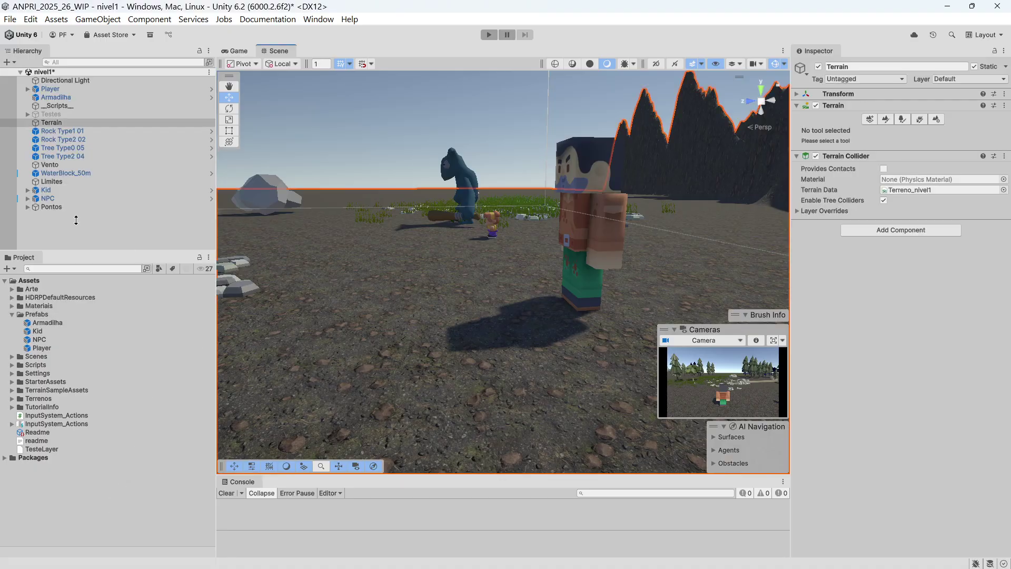
left_click(9, 63)
left_click(32, 77)
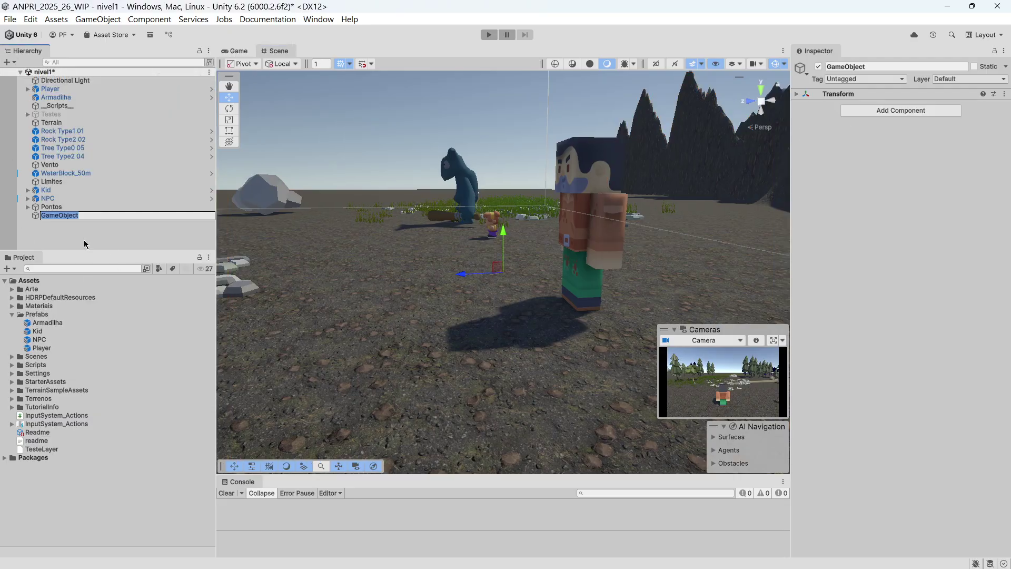
type("Pedra")
key("Return")
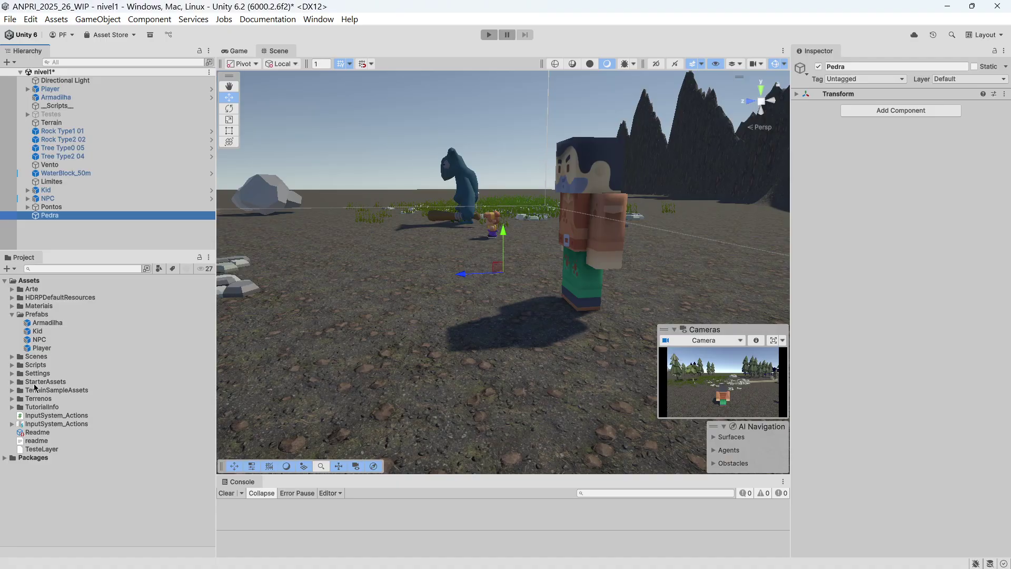
Step: Add the Rock_02 model from Arte's SimpleNaturePack Models folder to the scene as a child of Pedra
left_click(12, 289)
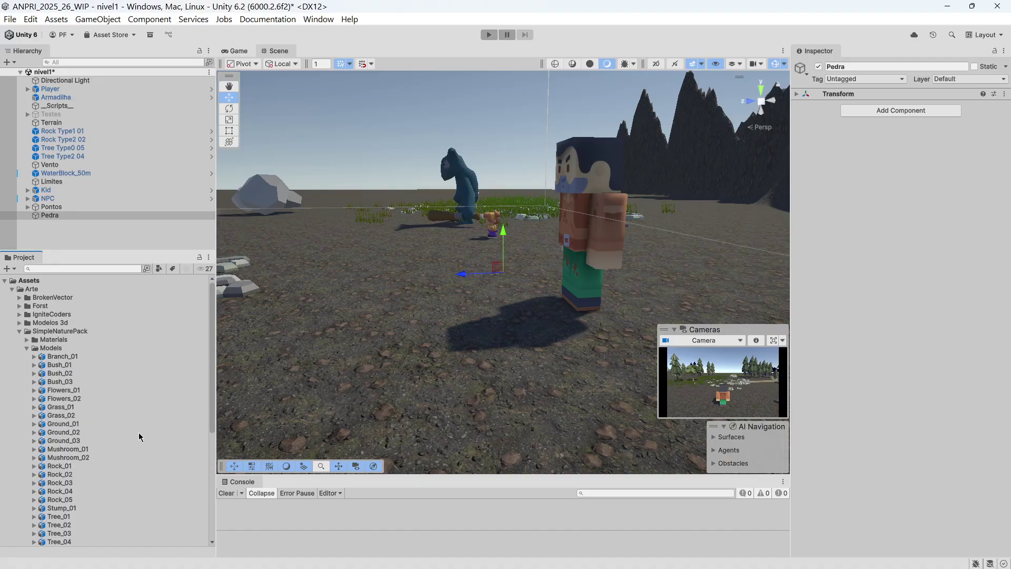
left_click_drag(61, 477, 63, 216)
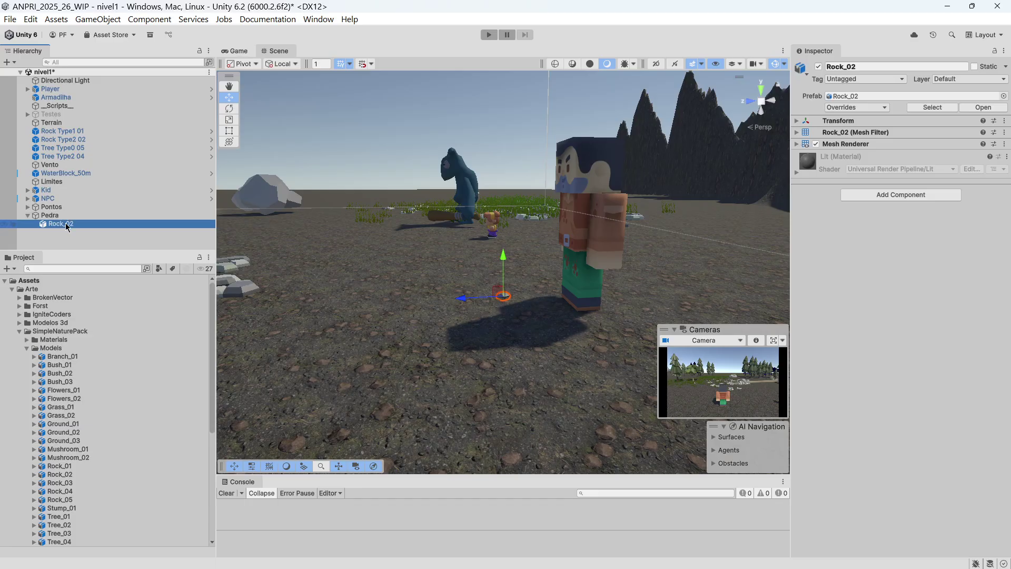
left_click(19, 332)
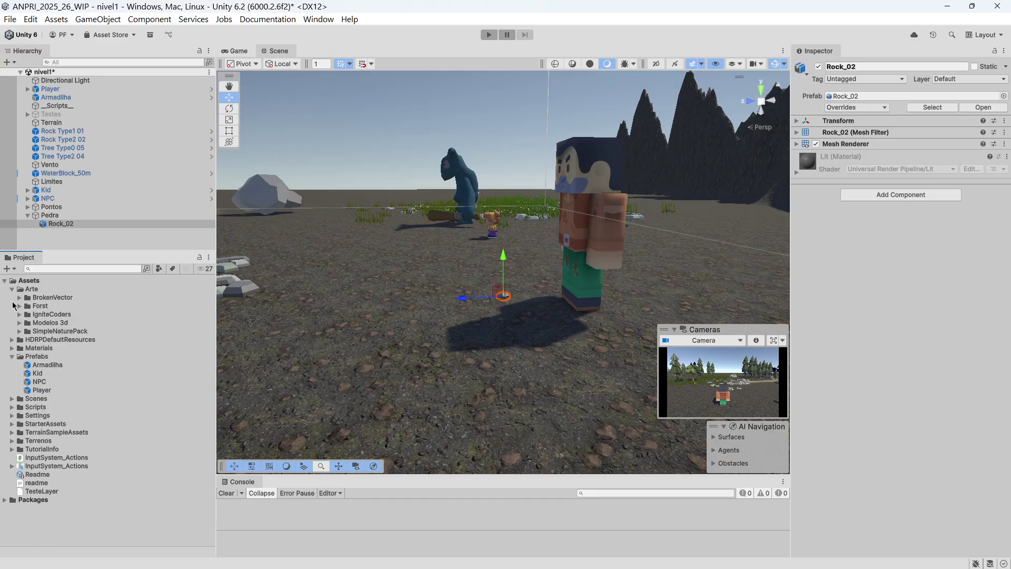
Step: Align the Rock_02 child with its Pedra parent by setting its local X and Z position to 0
left_click(49, 226)
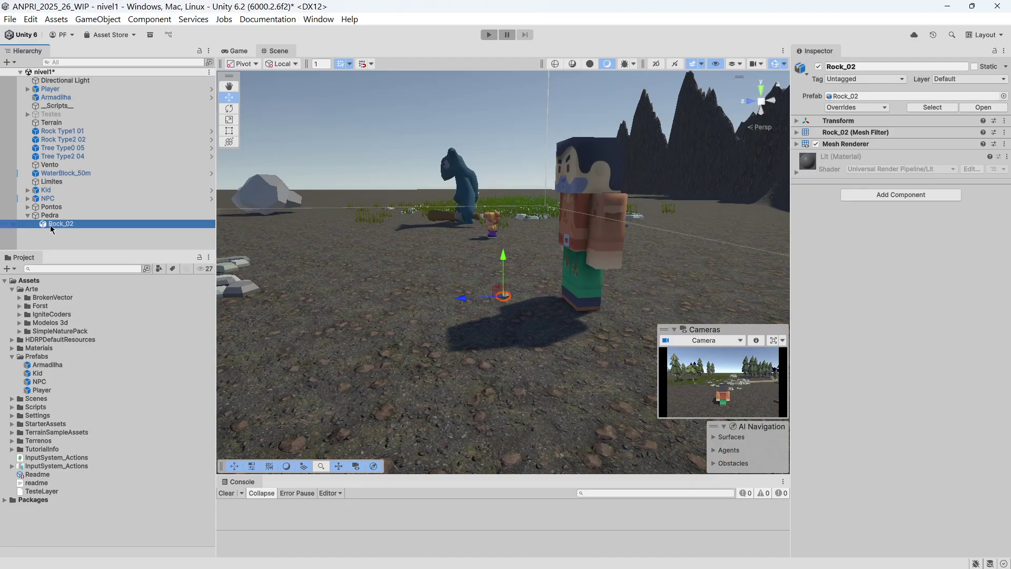
left_click(46, 215)
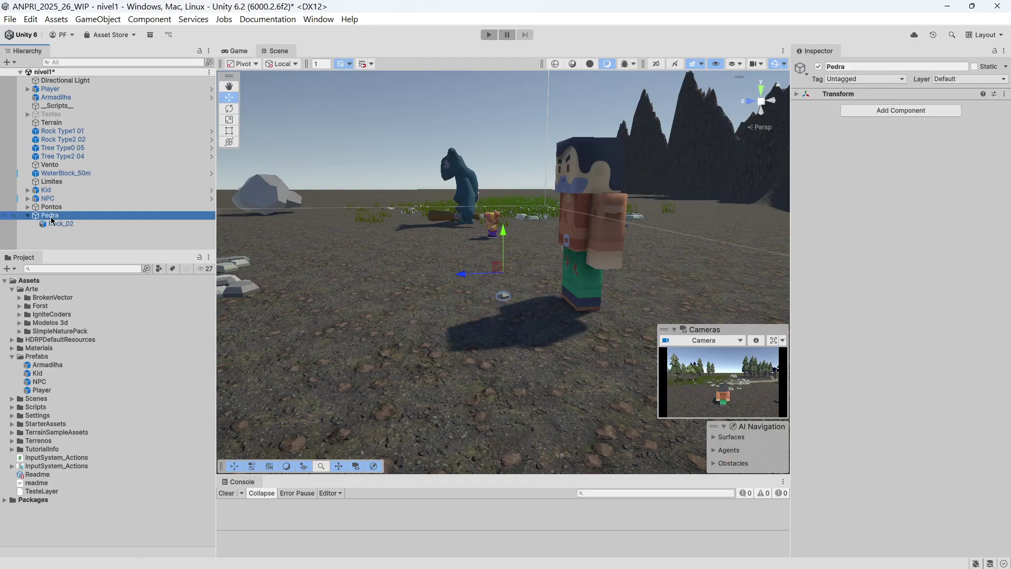
left_click(795, 96)
left_click(796, 94)
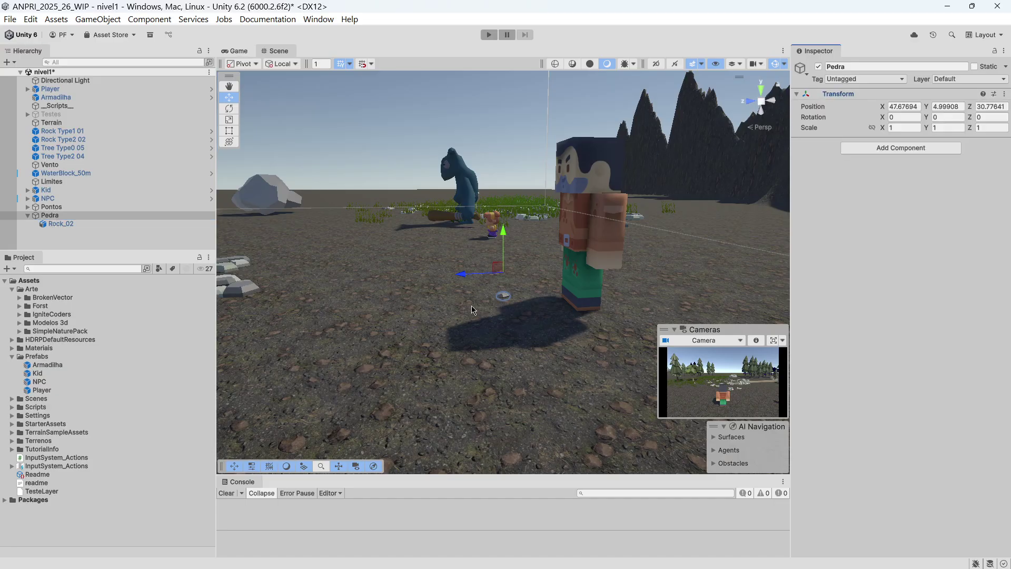
left_click(62, 224)
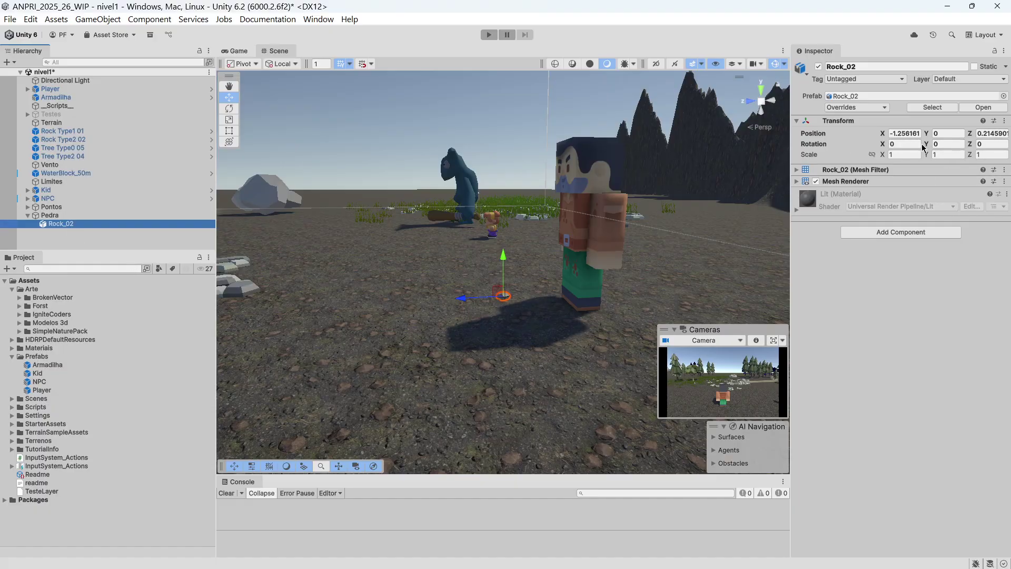
left_click(906, 134)
type("0")
key("Tab")
key("Tab")
type("0")
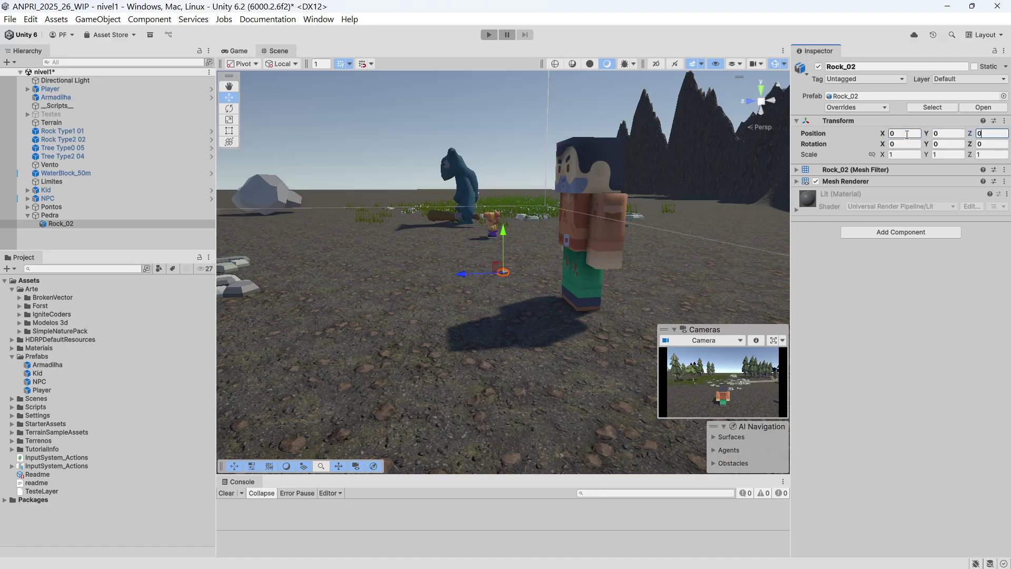
Step: Save the Pedra object as a prefab in the Prefabs folder, and collapse the Arte folder and Pedra's hierarchy
left_click(55, 218)
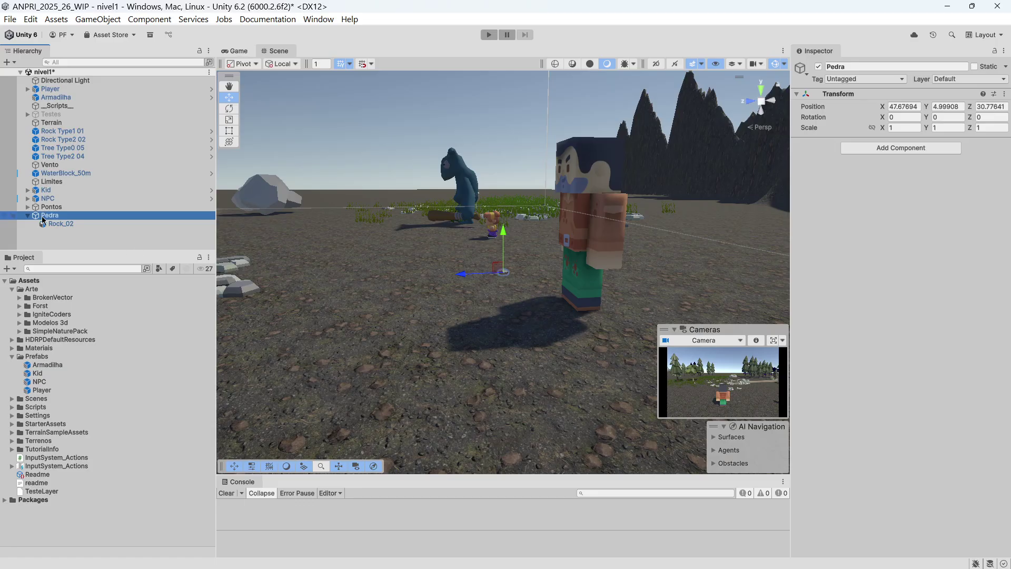
left_click_drag(49, 238, 54, 365)
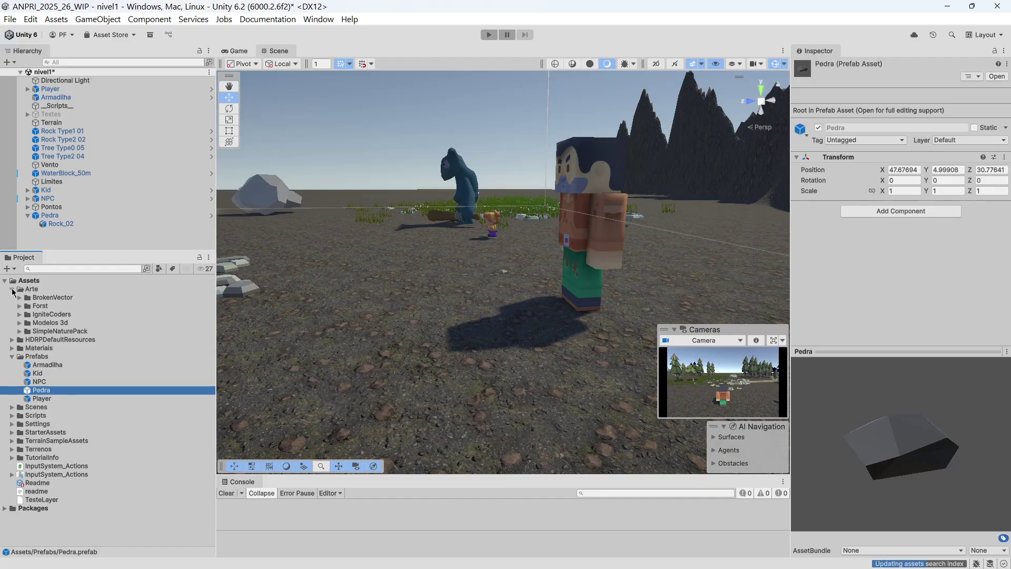
left_click(12, 289)
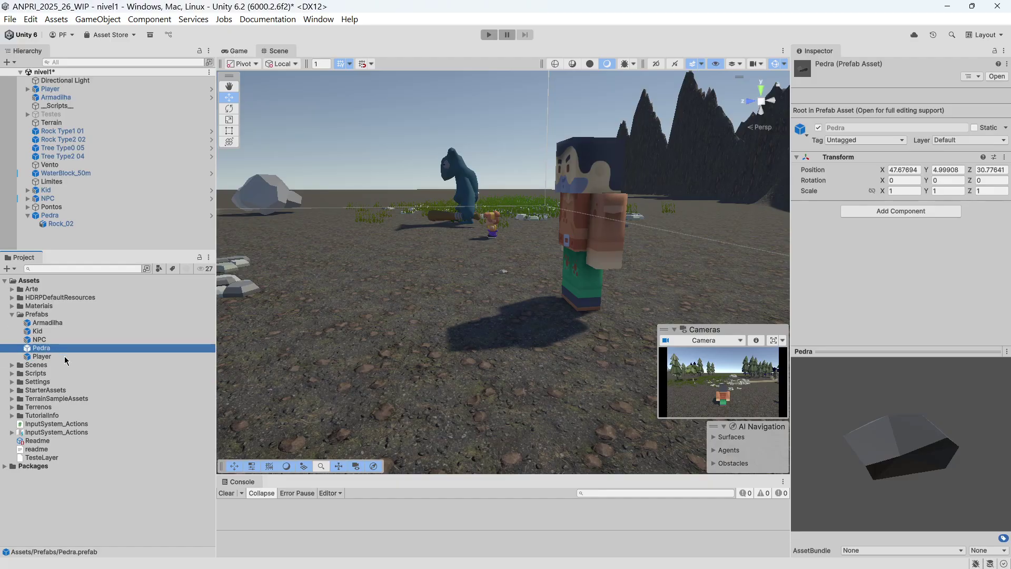
left_click(28, 216)
left_click(27, 216)
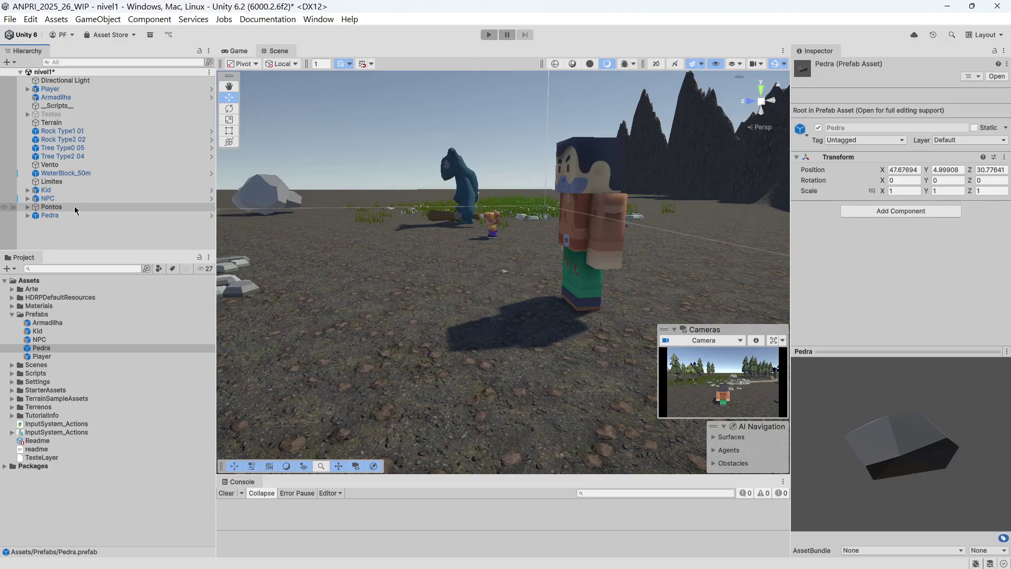
Step: Compare the components of the Pedra parent object with those of its Rock_02 child
left_click(44, 216)
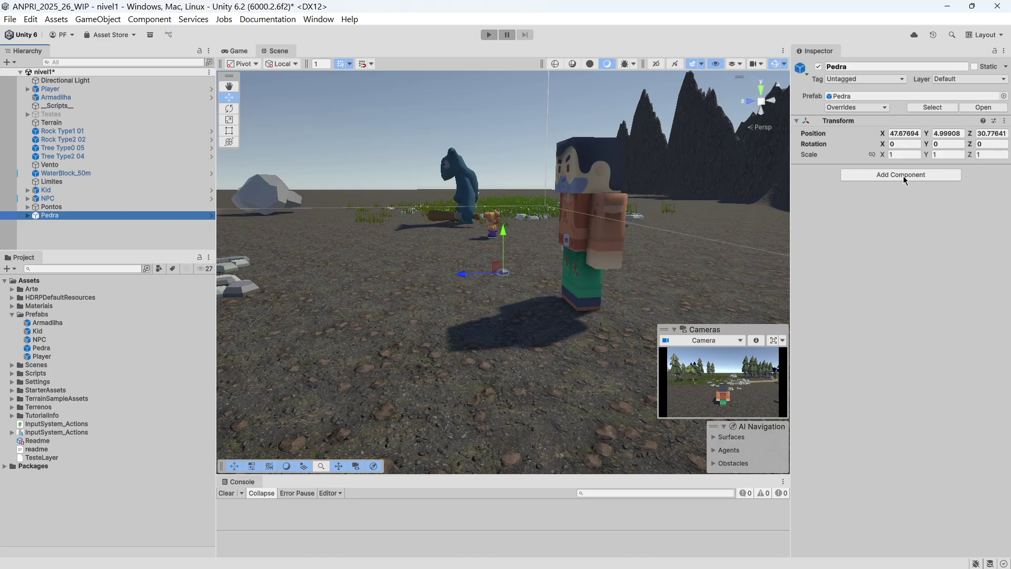
left_click(27, 216)
left_click(52, 233)
left_click(53, 225)
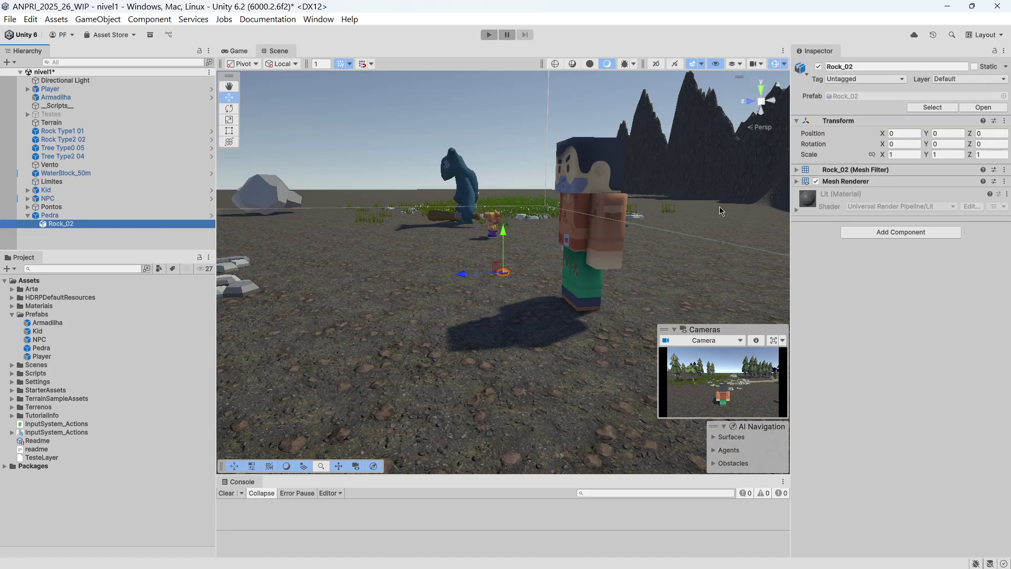
left_click(32, 217)
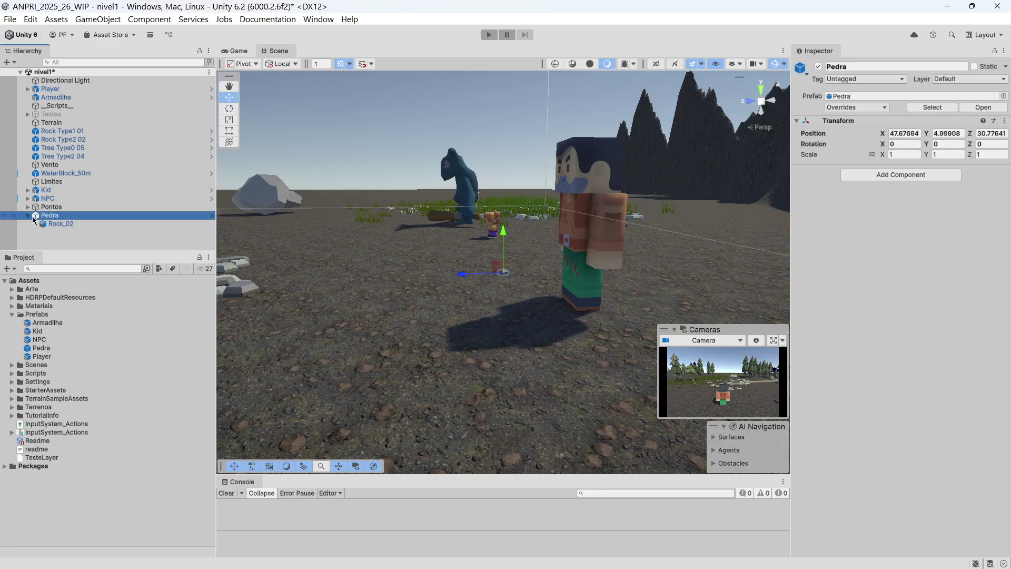
left_click(28, 216)
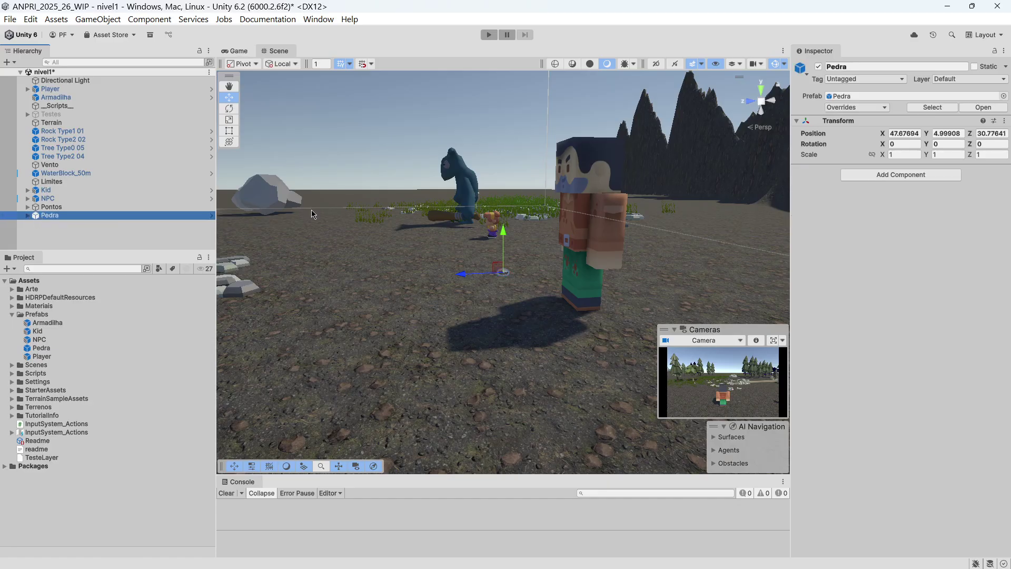
Step: Add a Sphere Collider component and the Tira Vida script to the Pedra object in the scene
left_click(889, 175)
type("sphe")
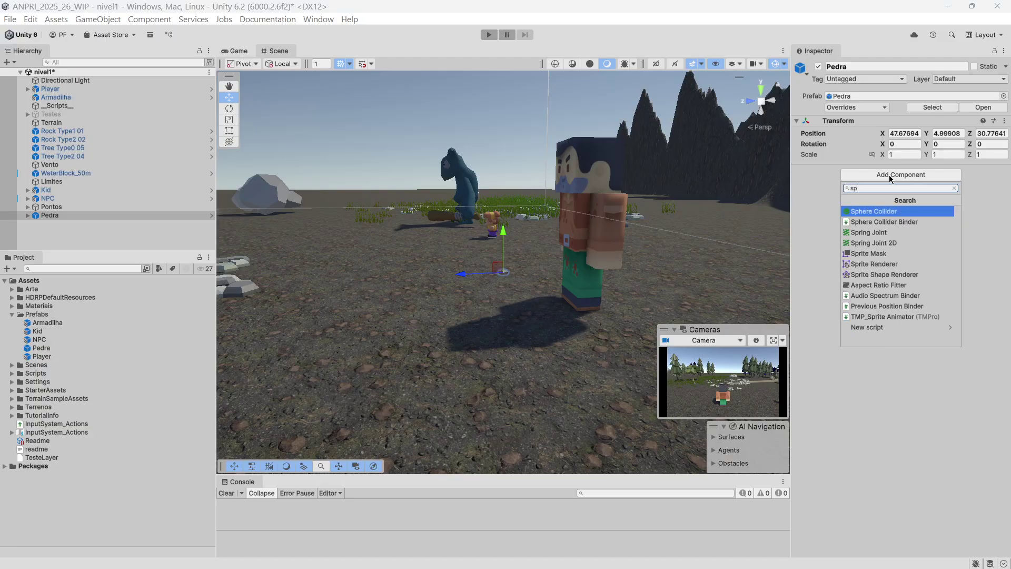
key("Return")
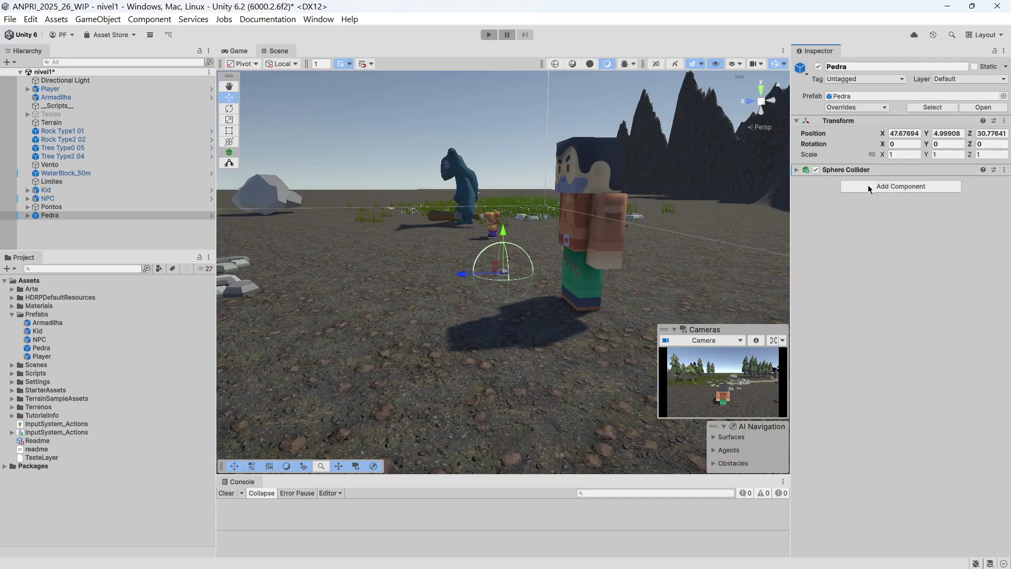
left_click(868, 185)
type("tir")
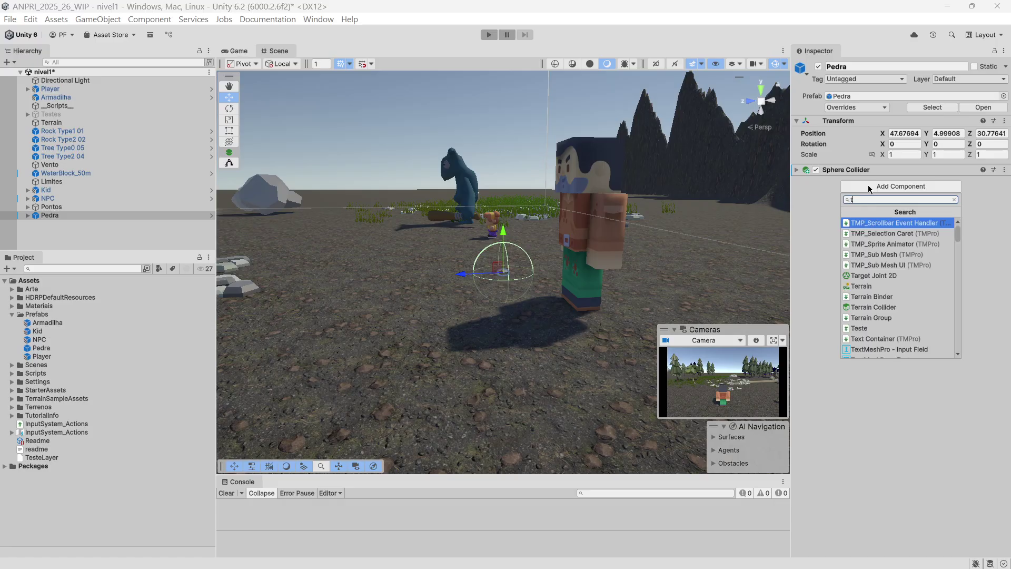
key("Return")
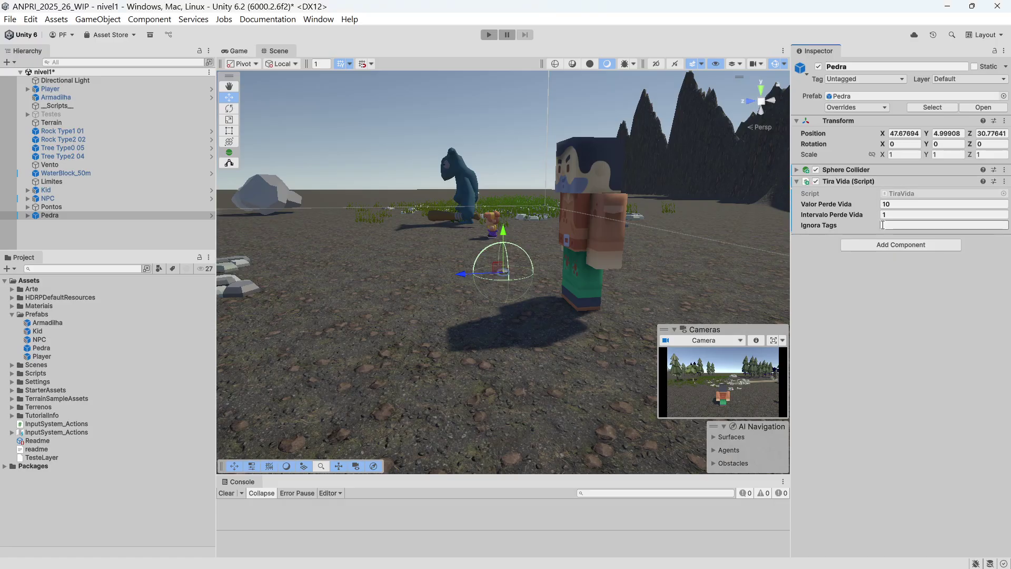
Step: Add a Rigidbody component to Pedra, and expand the Rigidbody and Sphere Collider settings
left_click(887, 245)
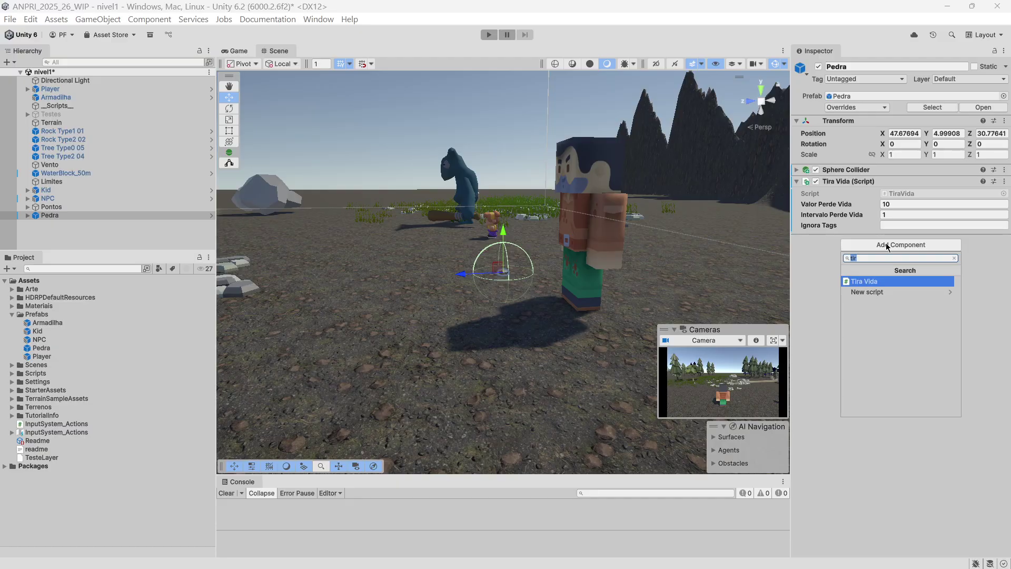
type("rig")
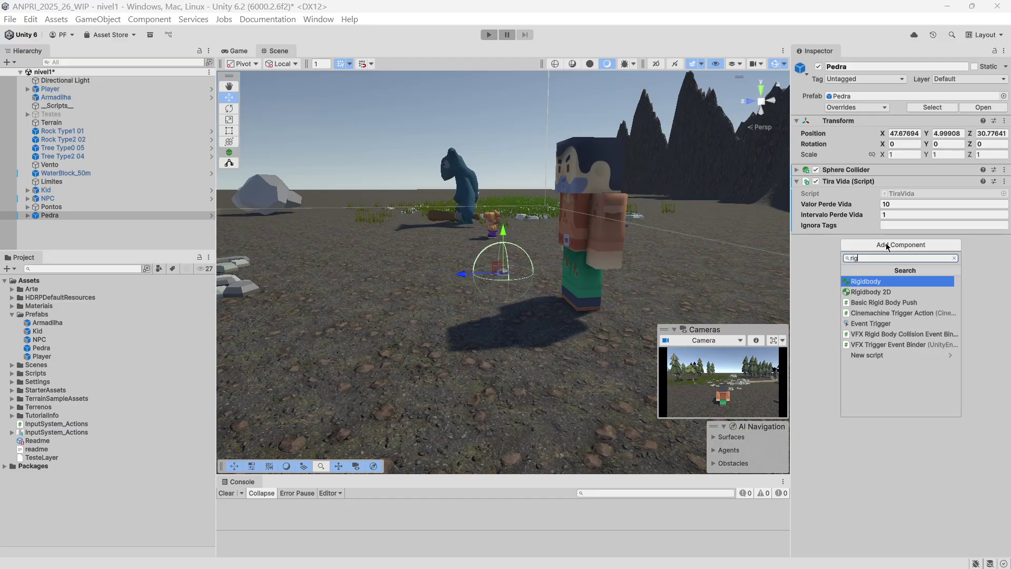
key("Return")
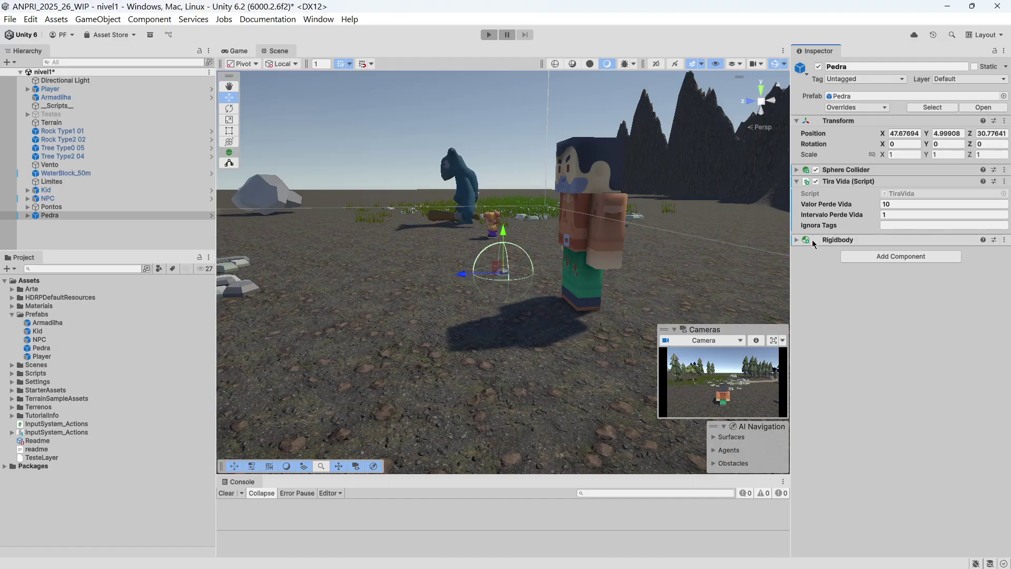
left_click(795, 240)
left_click(796, 170)
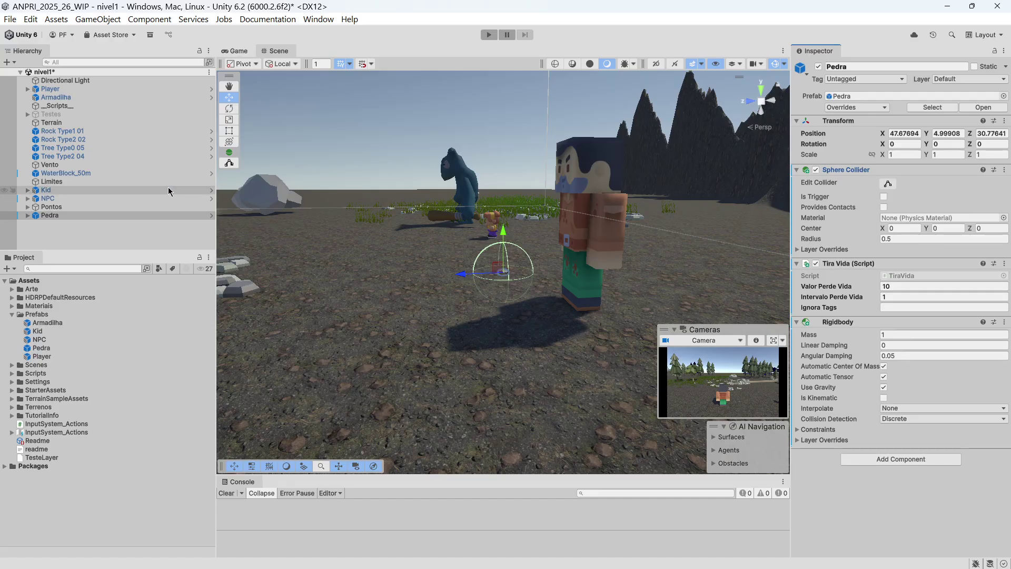
Step: Place a second instance of the Pedra prefab in the scene and compare its components with those of the original Pedra
left_click(42, 349)
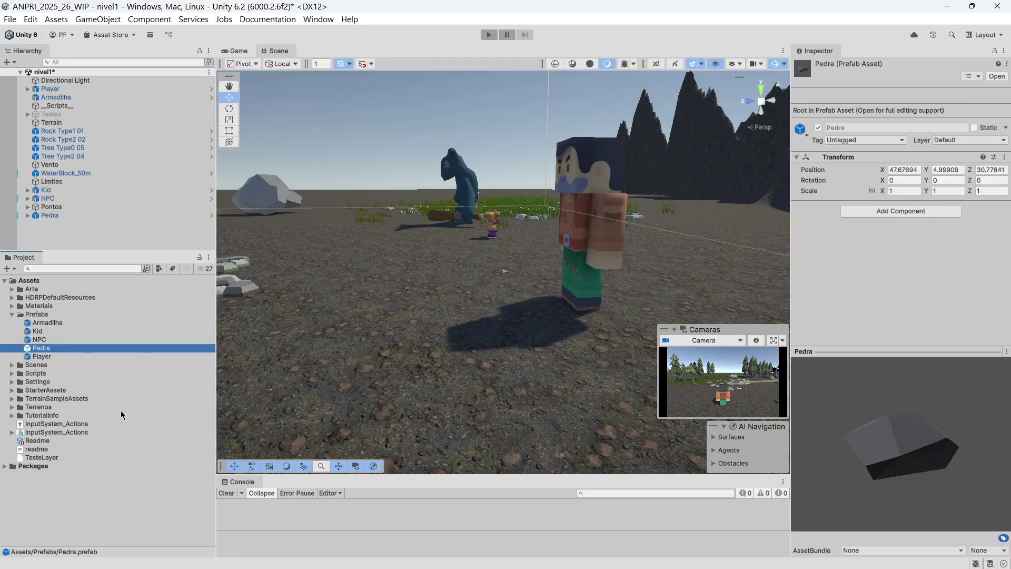
left_click_drag(39, 357, 67, 234)
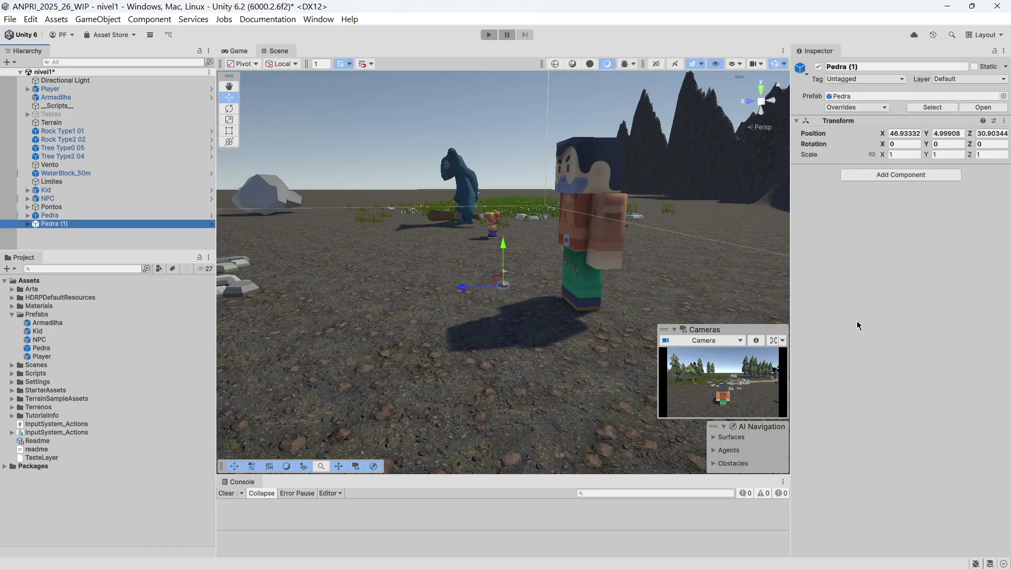
left_click(60, 216)
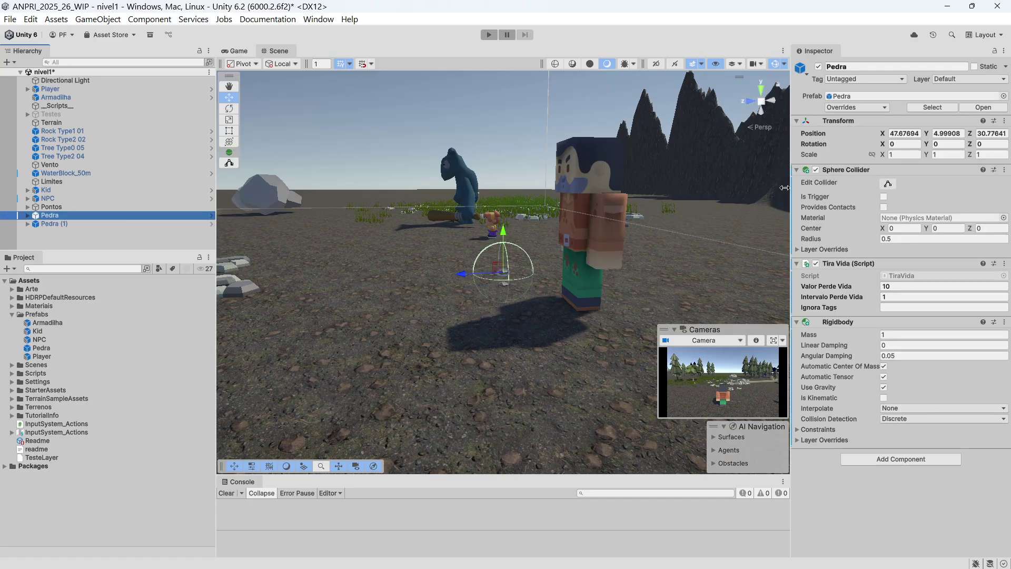
left_click(52, 224)
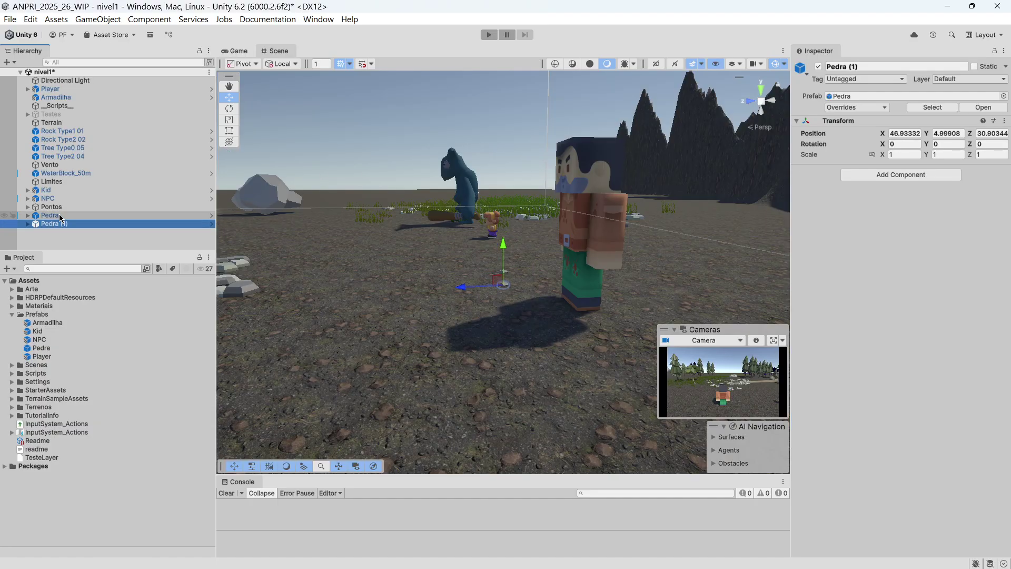
left_click(59, 215)
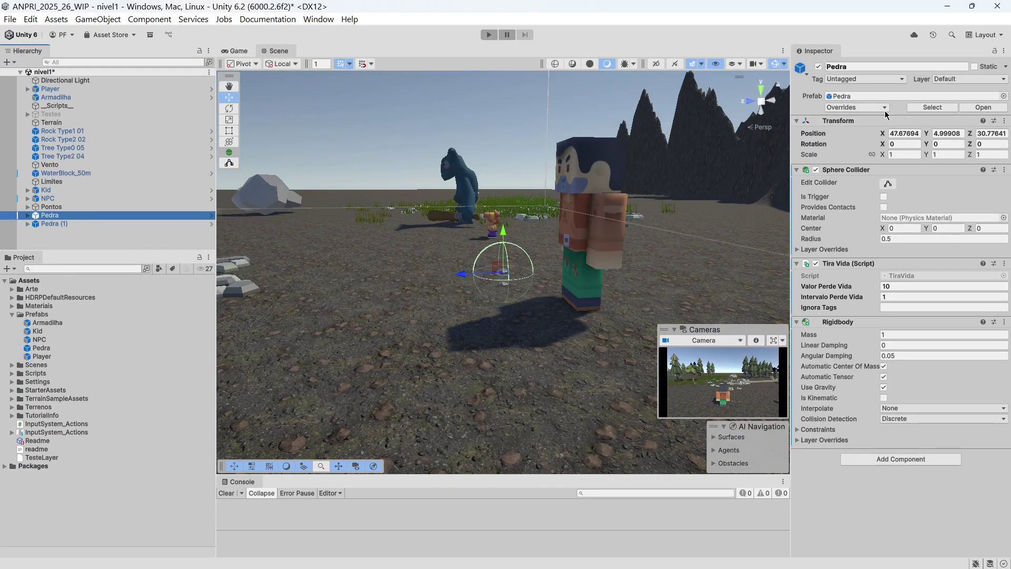
Step: Review the overrides on the original Pedra instance, and compare it with Pedra (1) and the Pedra prefab asset
left_click(886, 108)
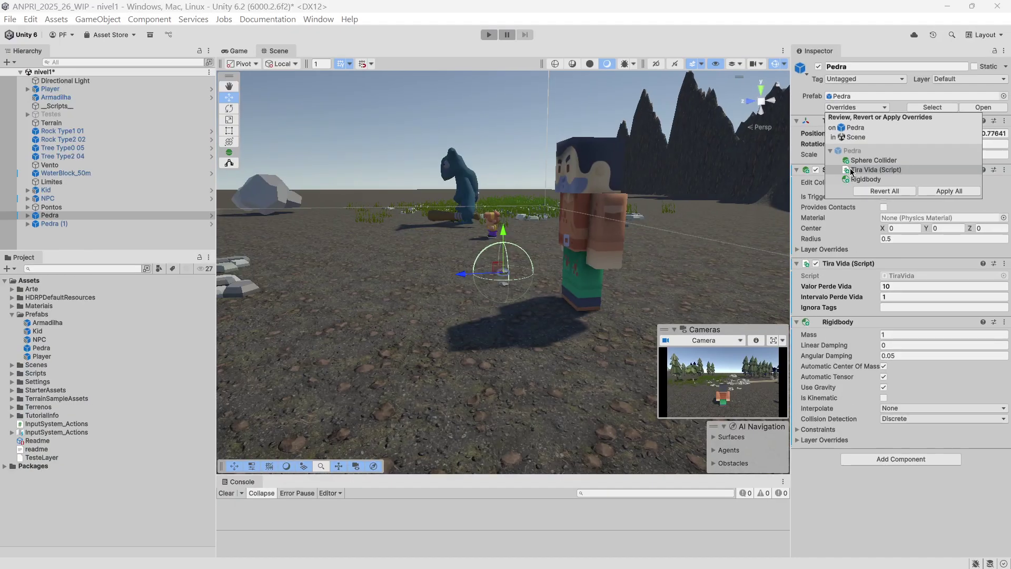
left_click(838, 207)
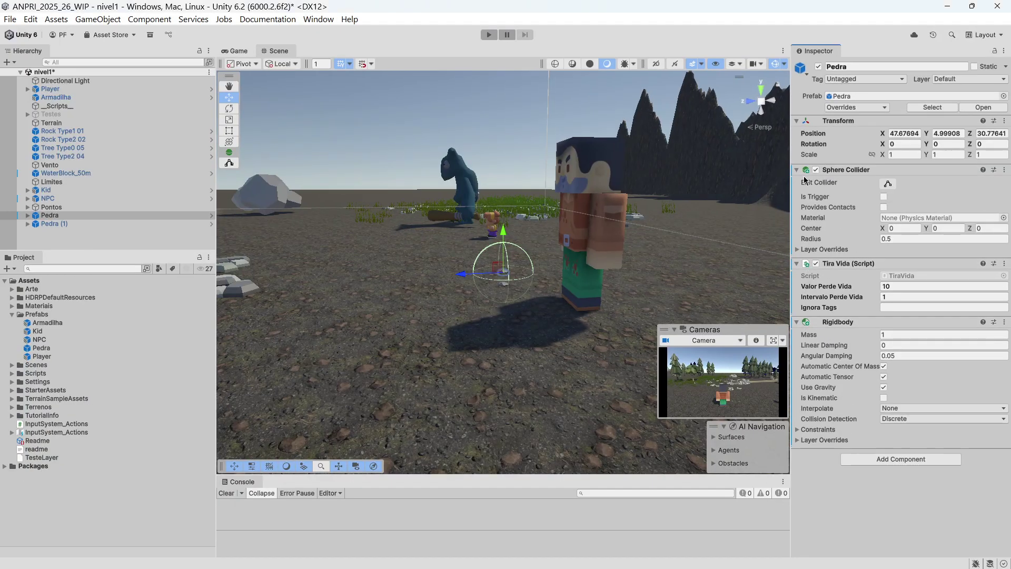
left_click(57, 224)
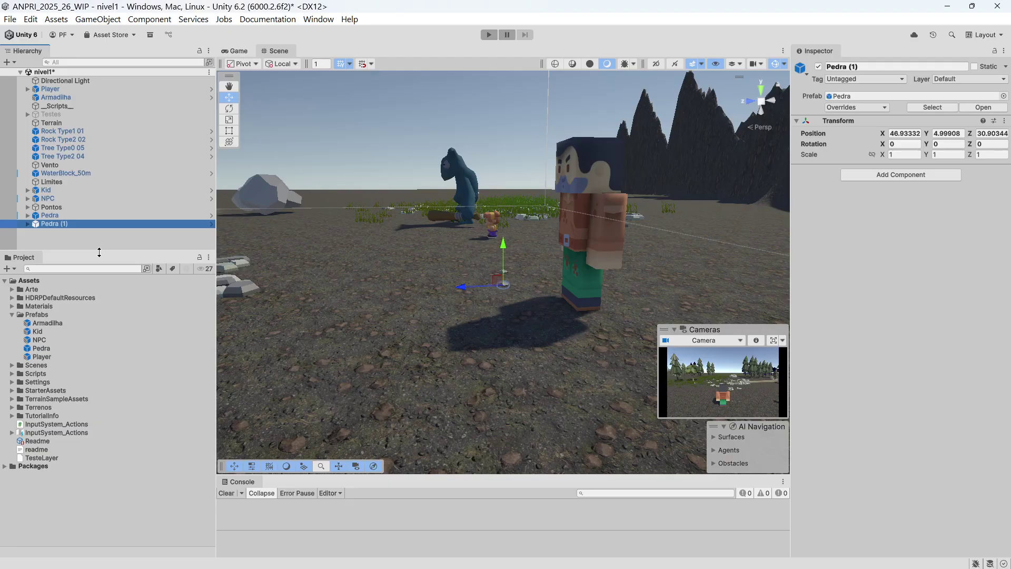
left_click(62, 217)
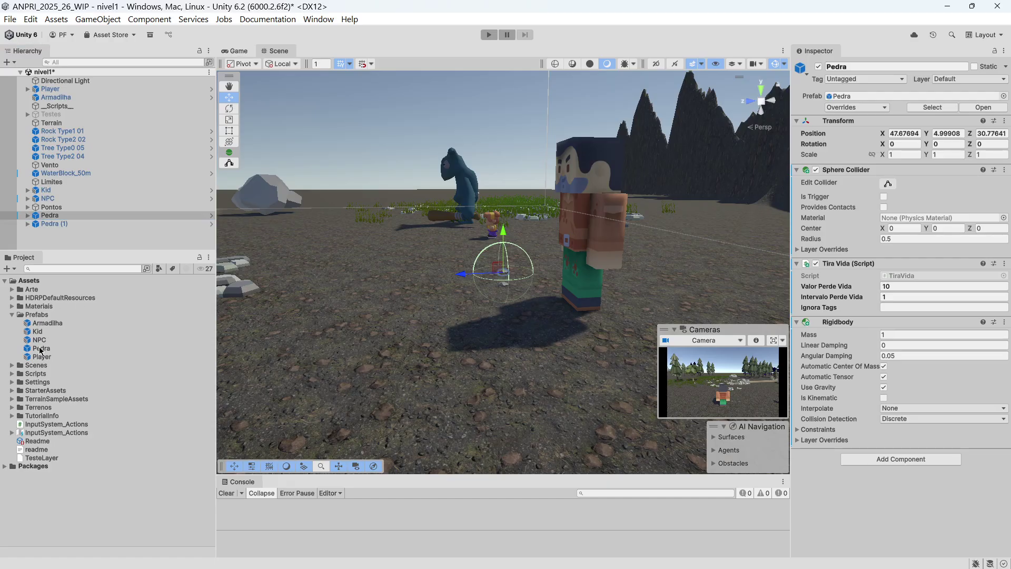
left_click(41, 349)
left_click(53, 216)
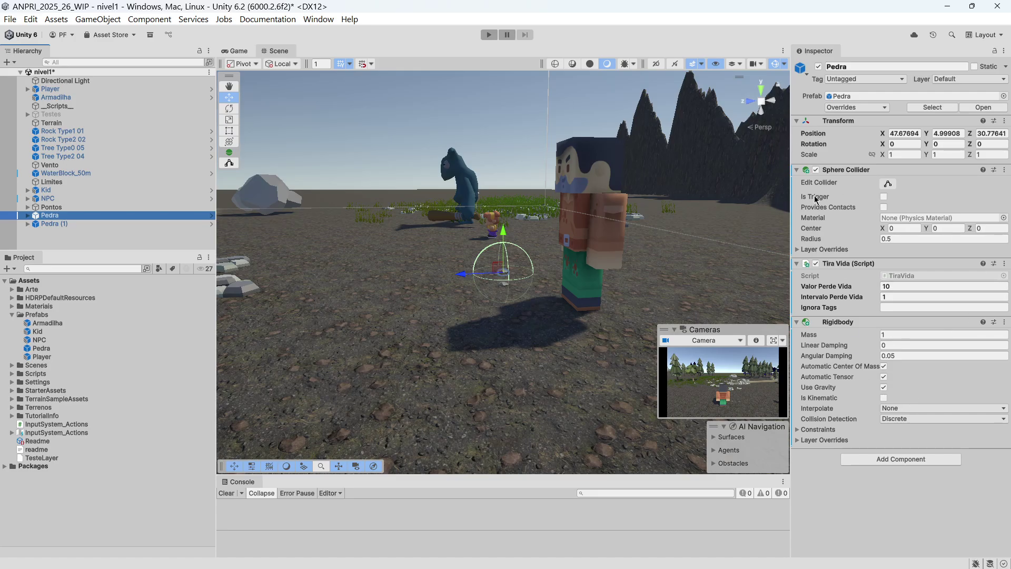
Step: Review each Pedra override, apply only the Tira Vida script to the prefab, and check Pedra (1) and the prefab asset
left_click(882, 107)
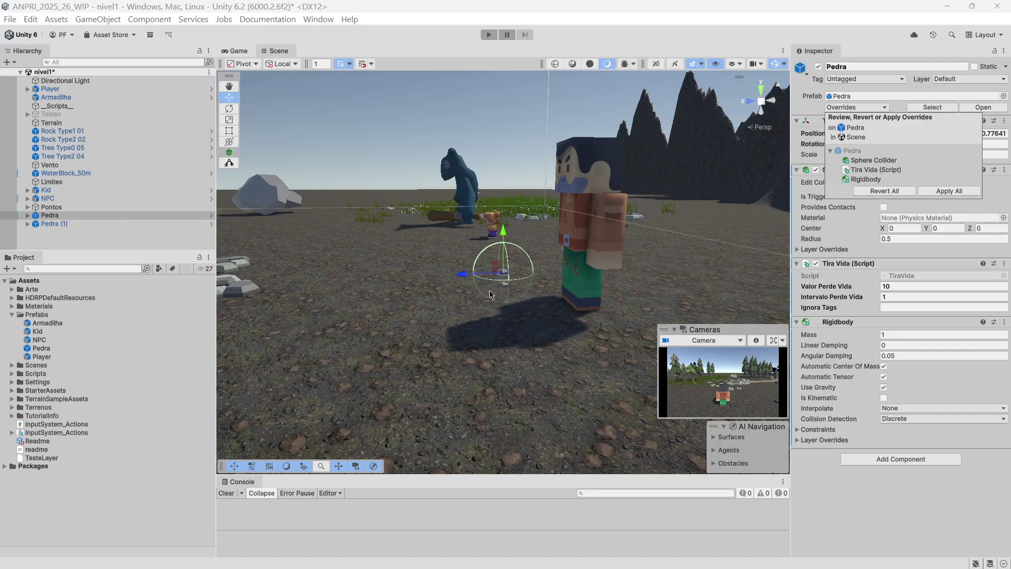
left_click(895, 160)
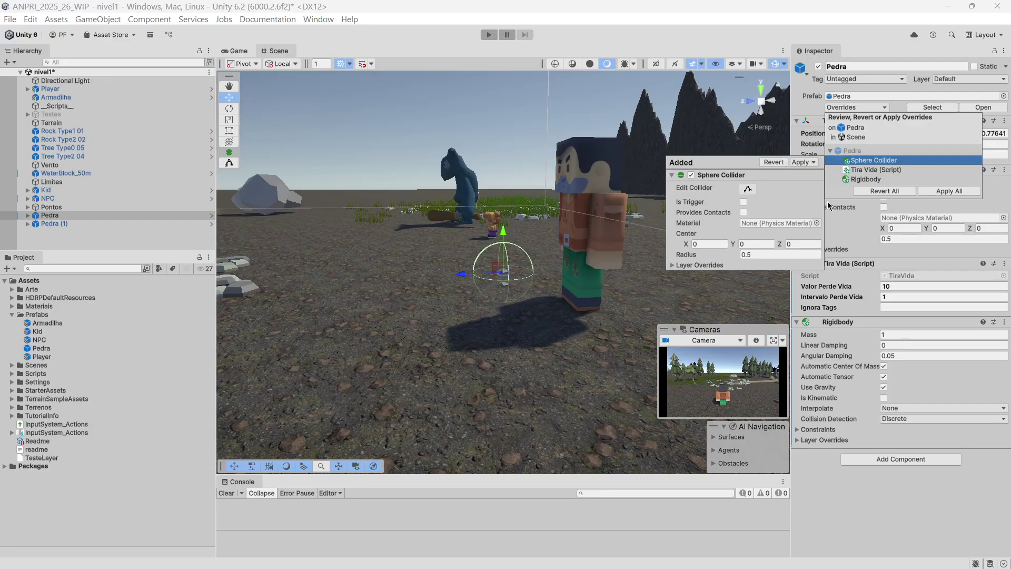
left_click(872, 169)
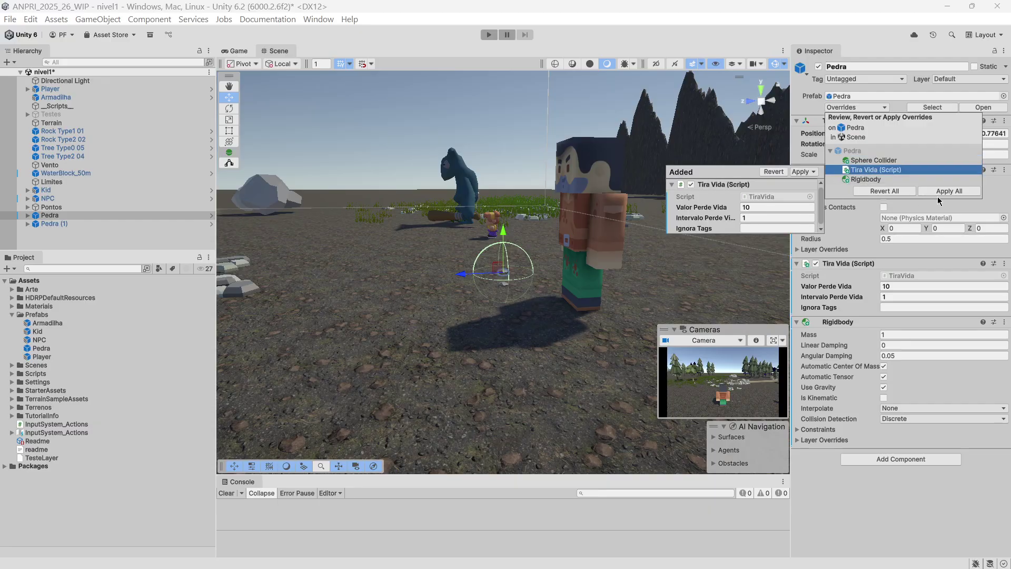
left_click(888, 180)
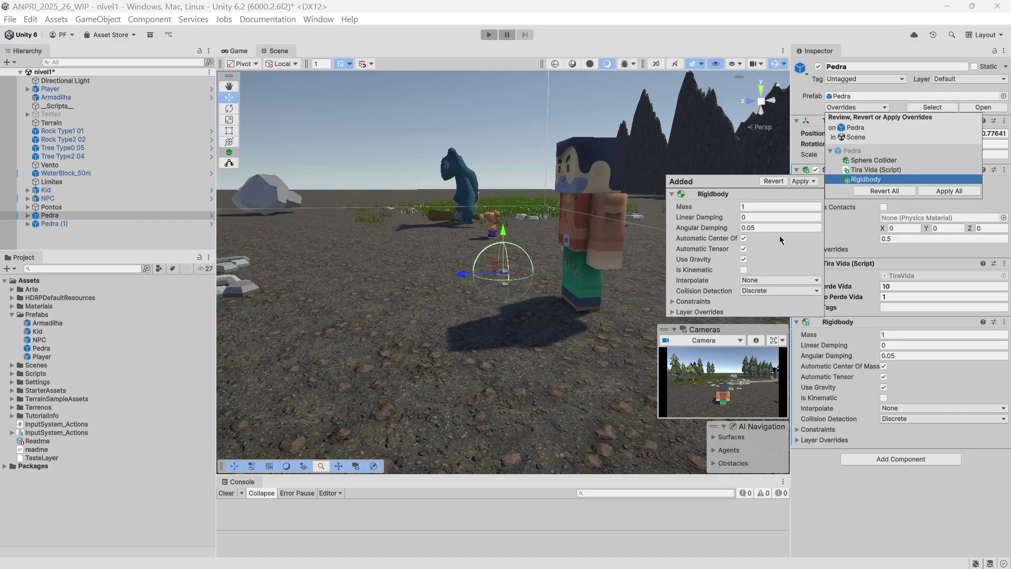
left_click(887, 170)
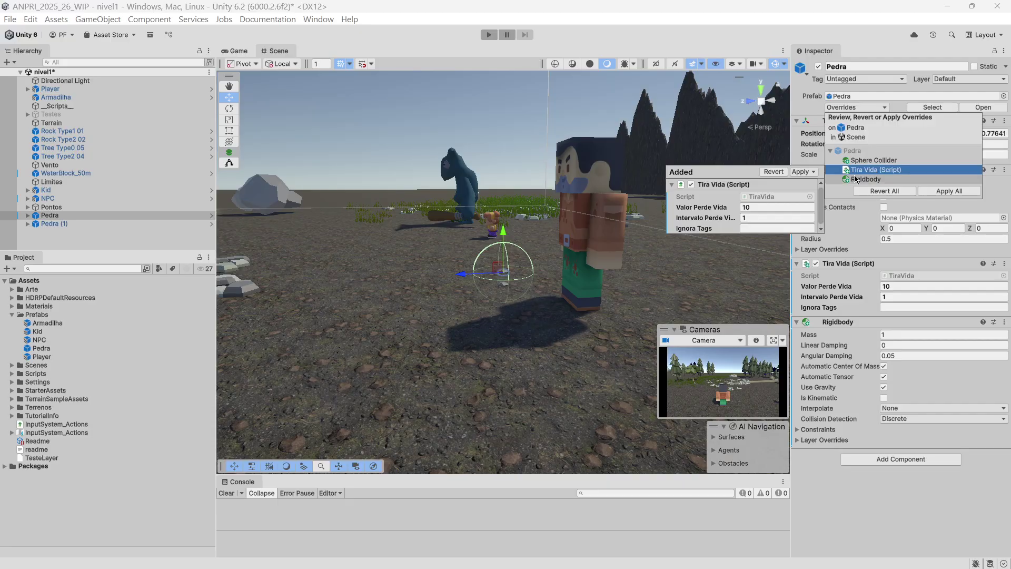
left_click(814, 172)
left_click(833, 185)
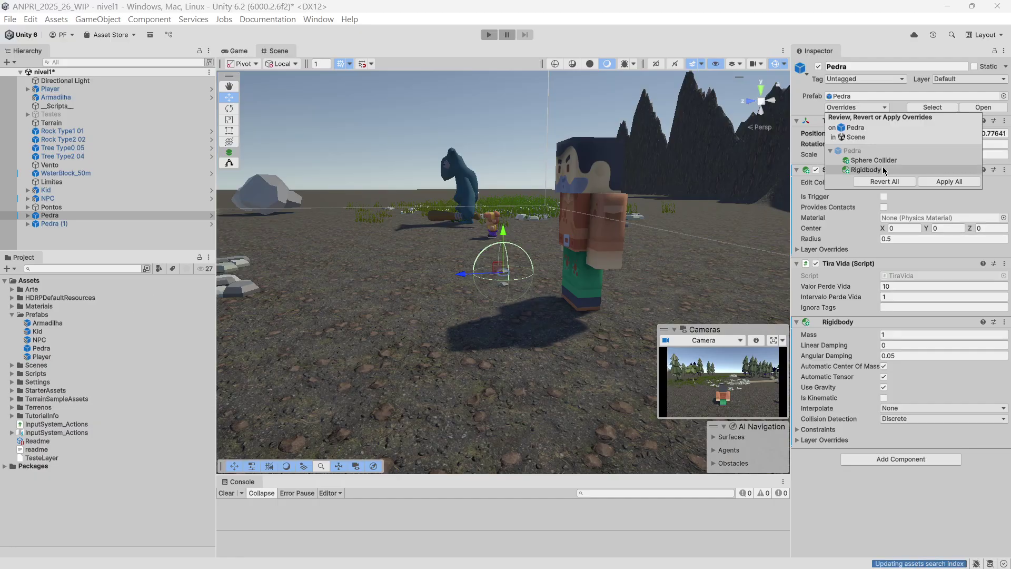
left_click(64, 223)
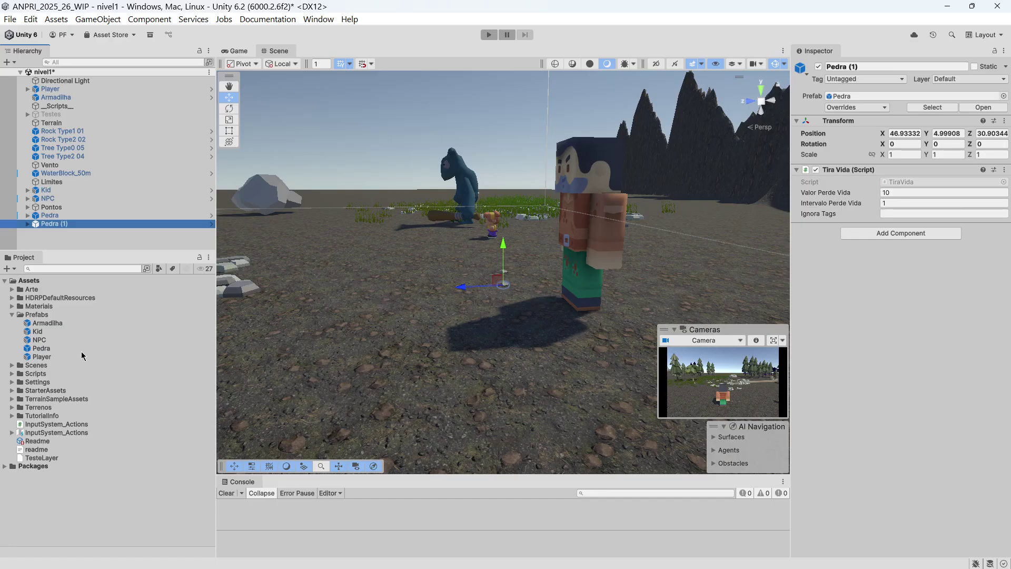
left_click(56, 349)
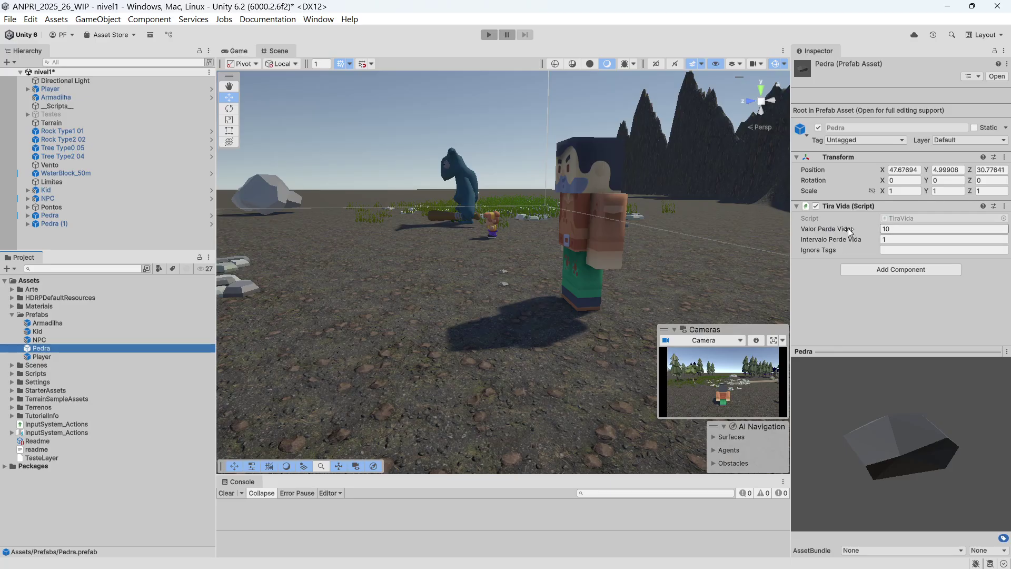
Step: Apply all remaining overrides of the original Pedra instance to its prefab, and check Pedra (1) and the prefab asset
left_click(61, 214)
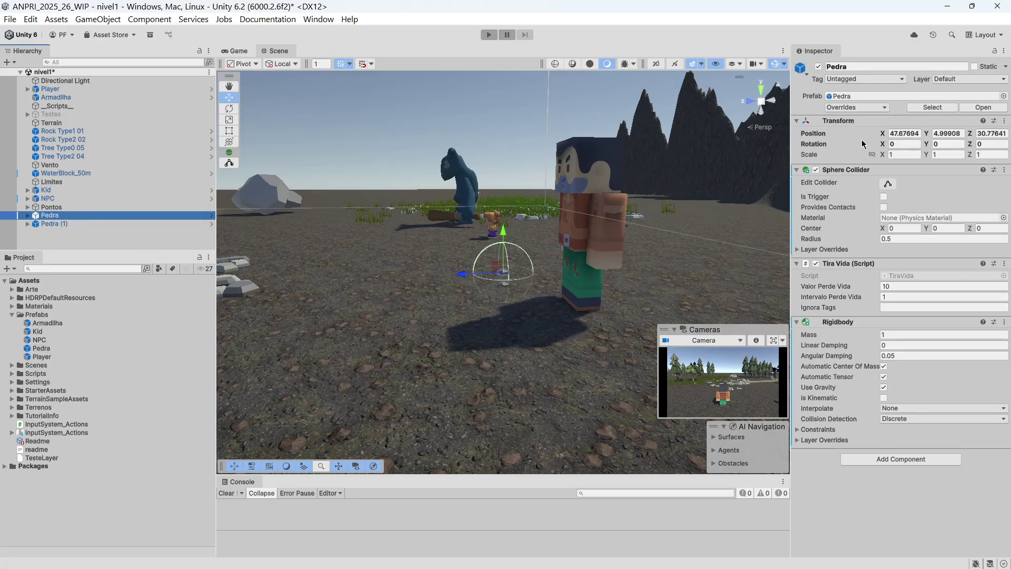
left_click(884, 109)
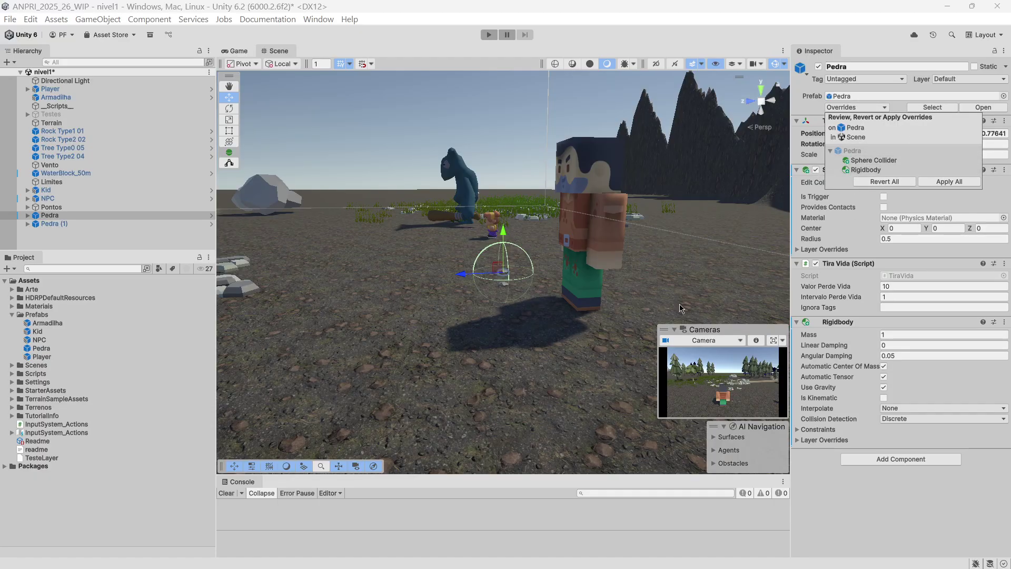
left_click(925, 182)
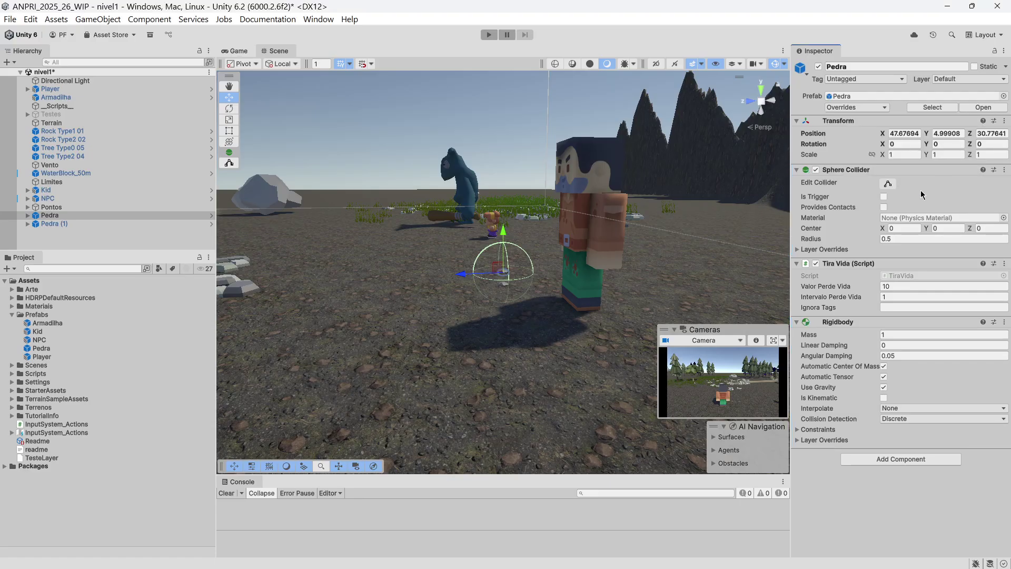
left_click(55, 223)
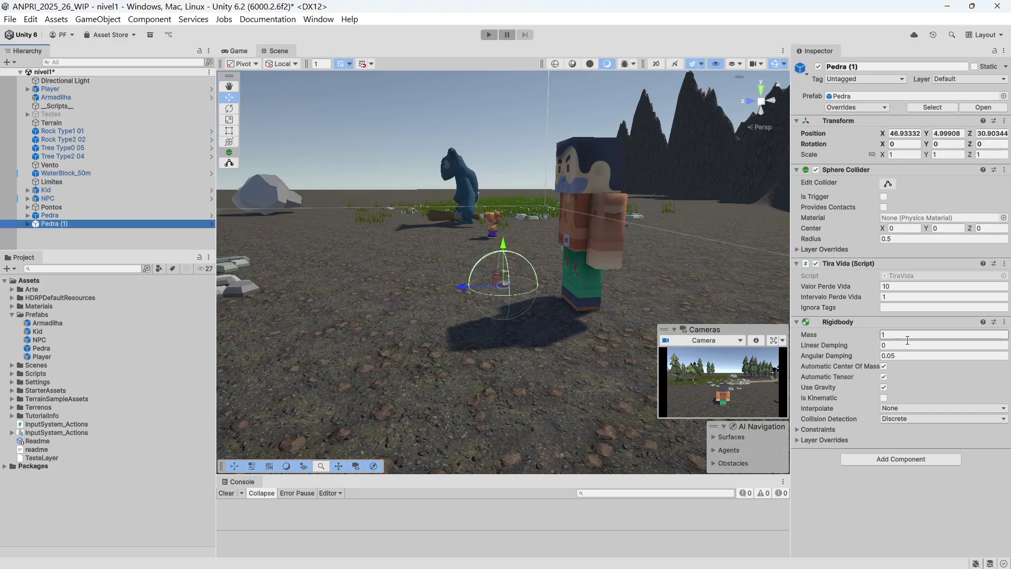
left_click(41, 348)
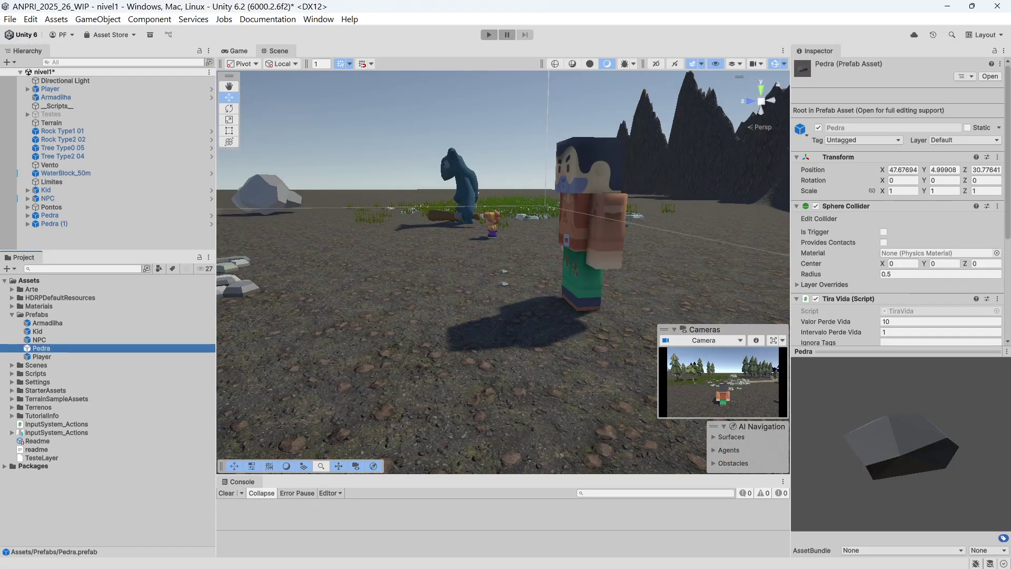
Step: Place a third Pedra prefab instance in the scene, and delete all three Pedra instances from the hierarchy
left_click_drag(49, 347, 79, 247)
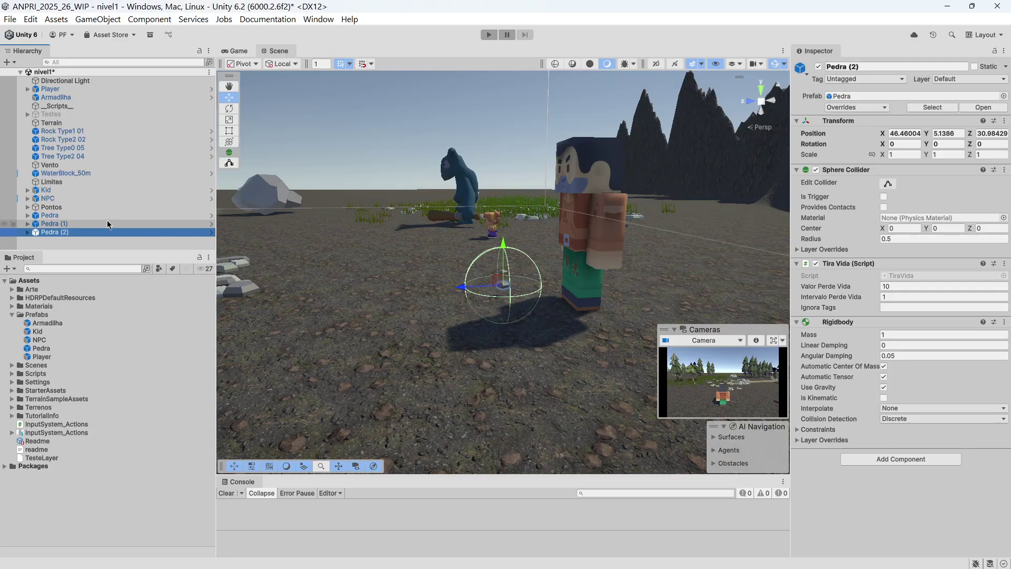
left_click(74, 217, "shift")
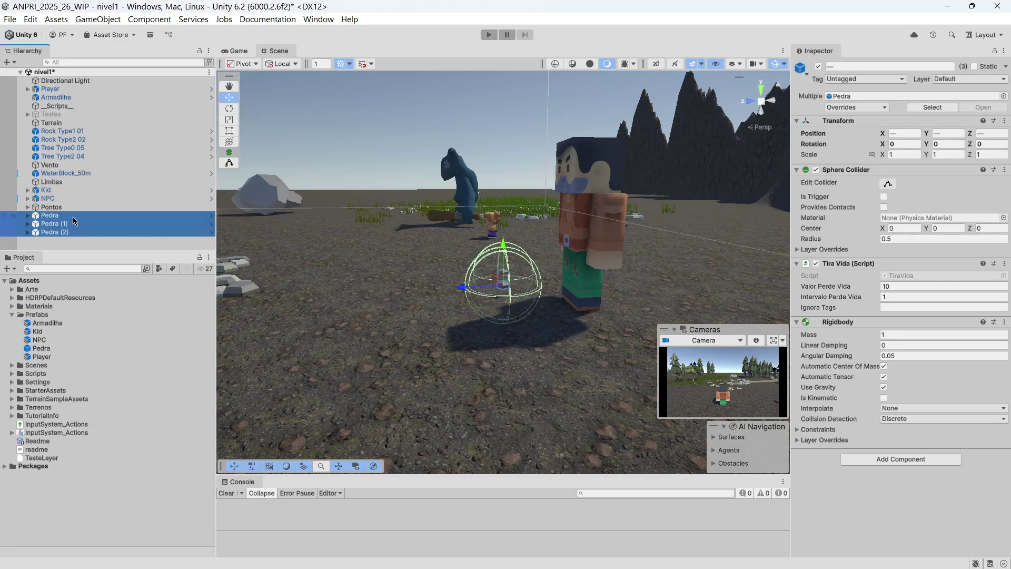
key("Delete")
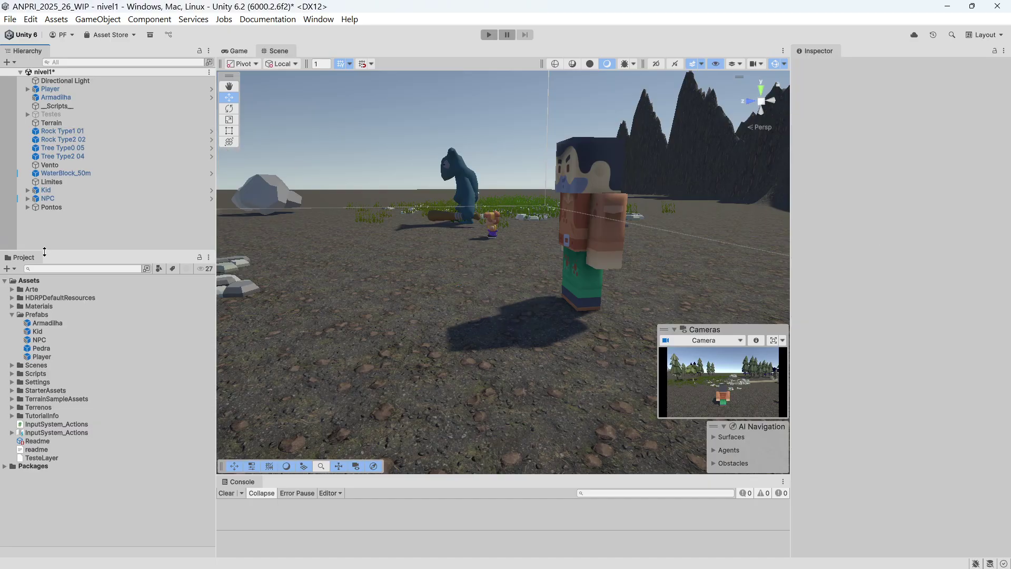
Step: Create a 3D cube in the scene and save it as a prefab in the Prefabs folder
left_click(15, 63)
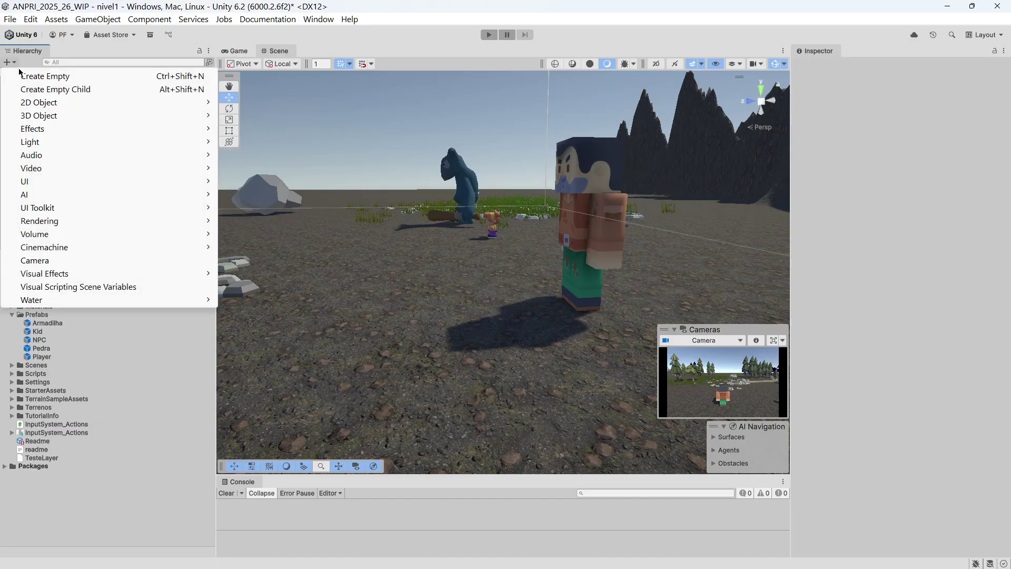
mouse_move(58, 115)
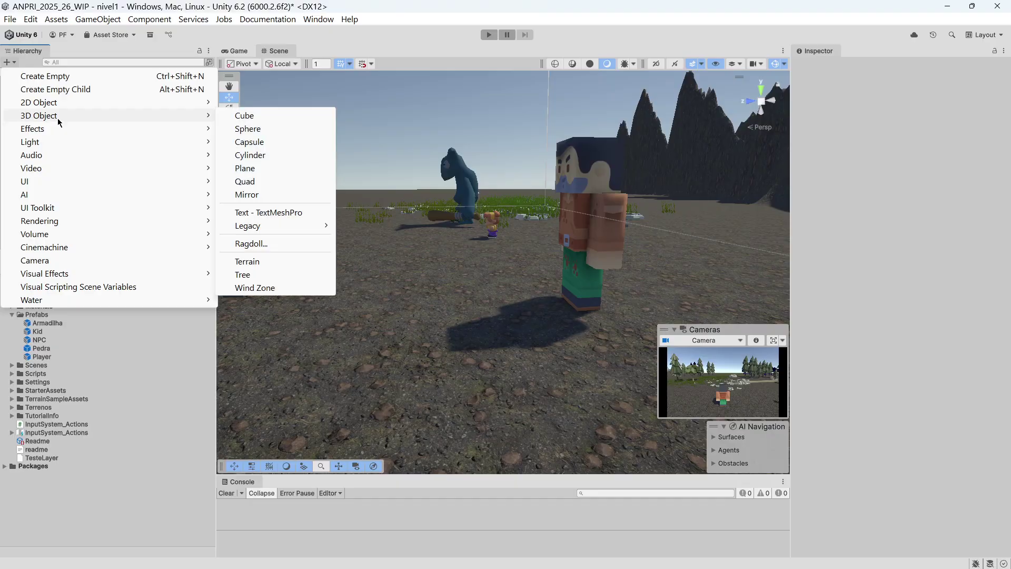
left_click(271, 114)
left_click(46, 223)
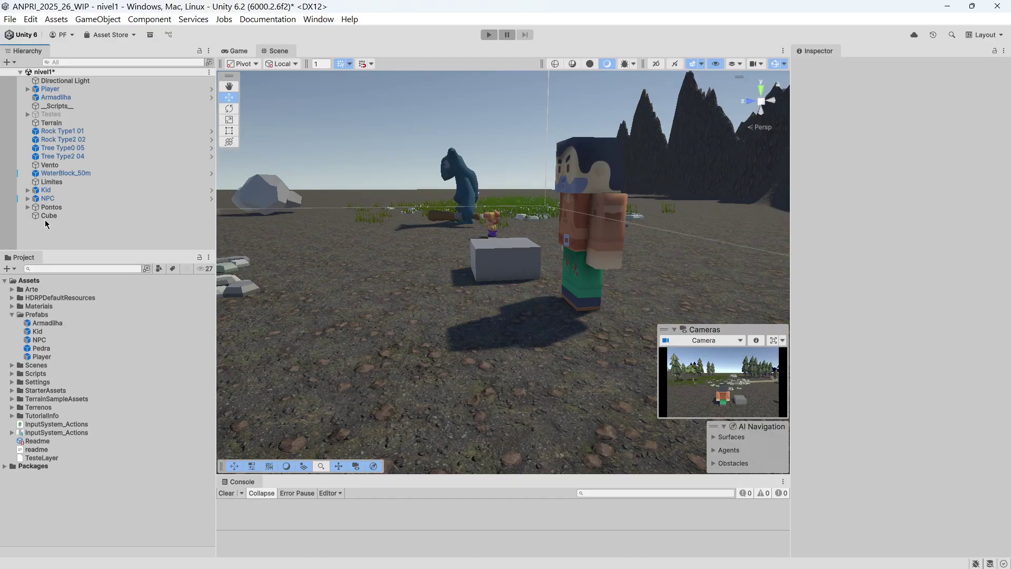
left_click(49, 218)
left_click_drag(49, 216, 41, 319)
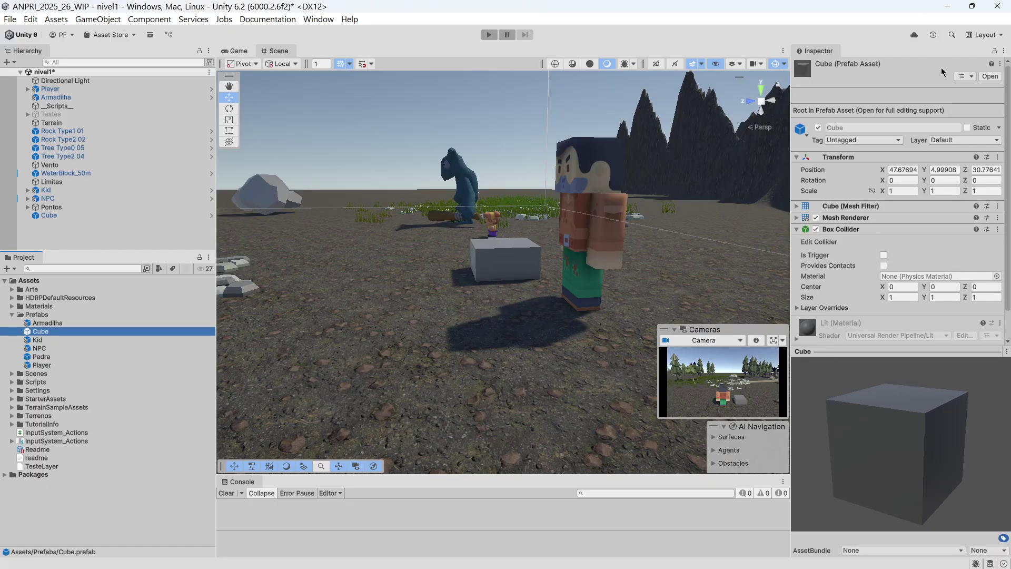
Step: Examine the Cube prefab asset's components, and check the scene instance of Cube for overrides
scroll(860, 243, "down", 2)
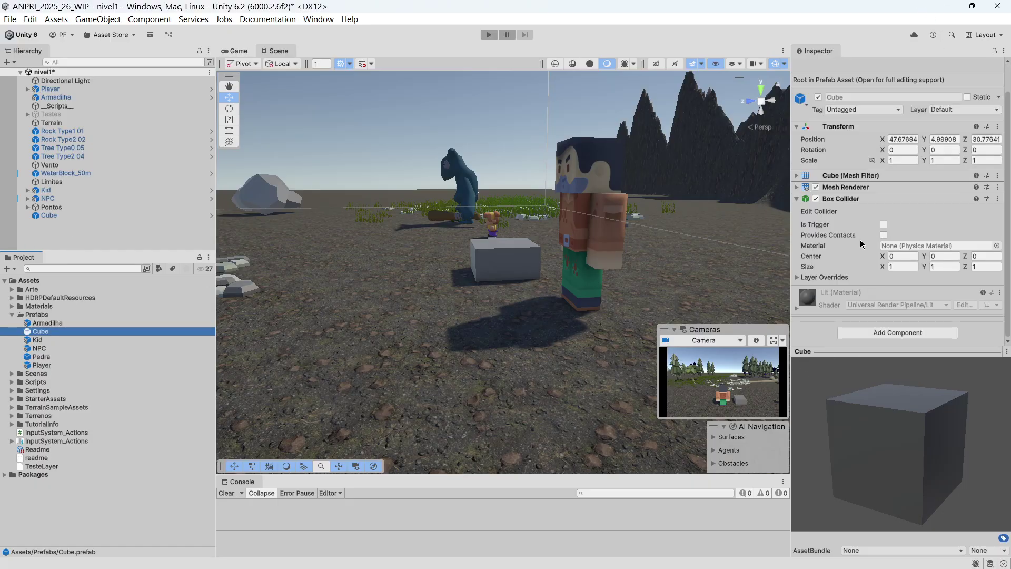
left_click(58, 215)
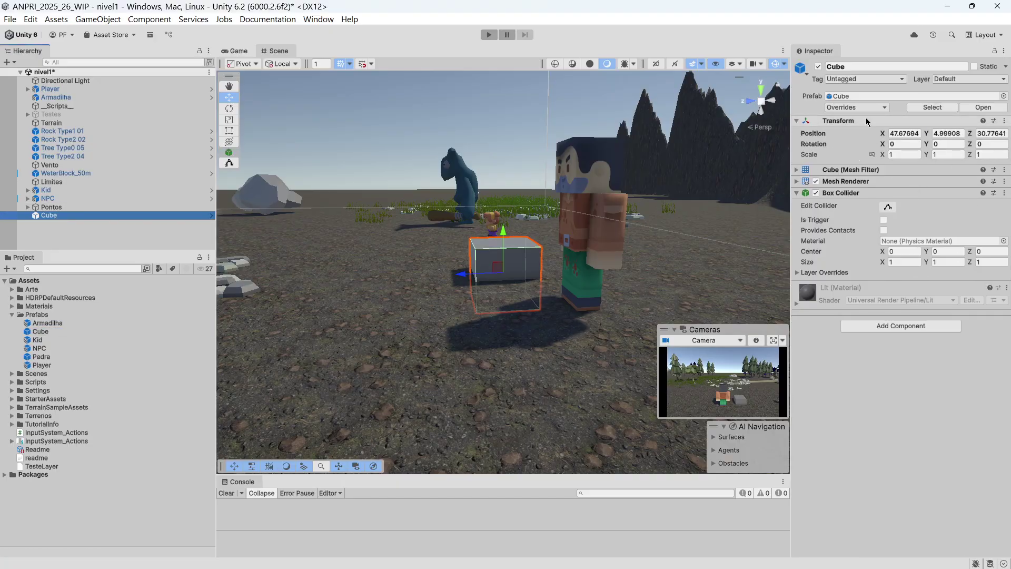
left_click(884, 108)
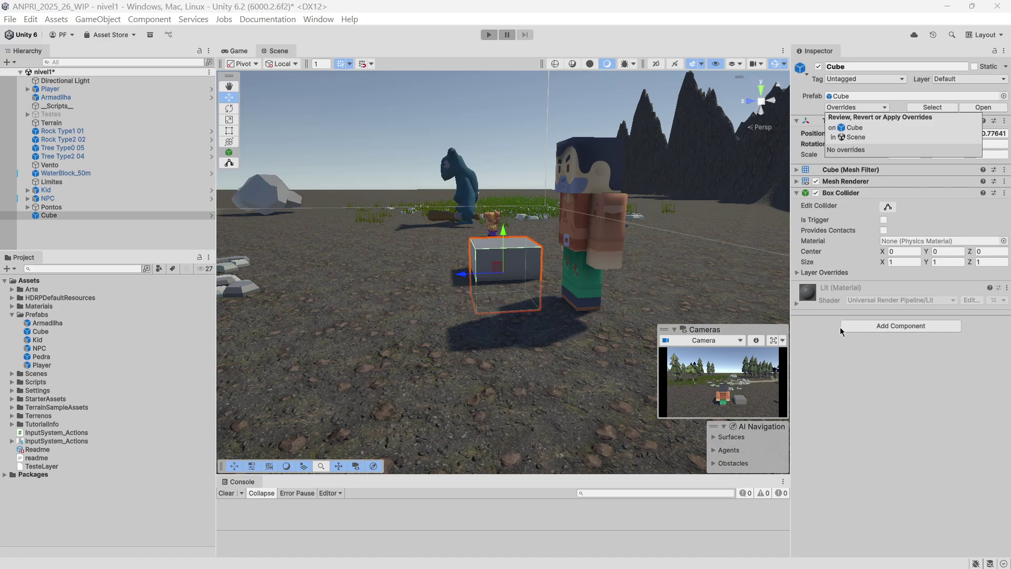
left_click(885, 108)
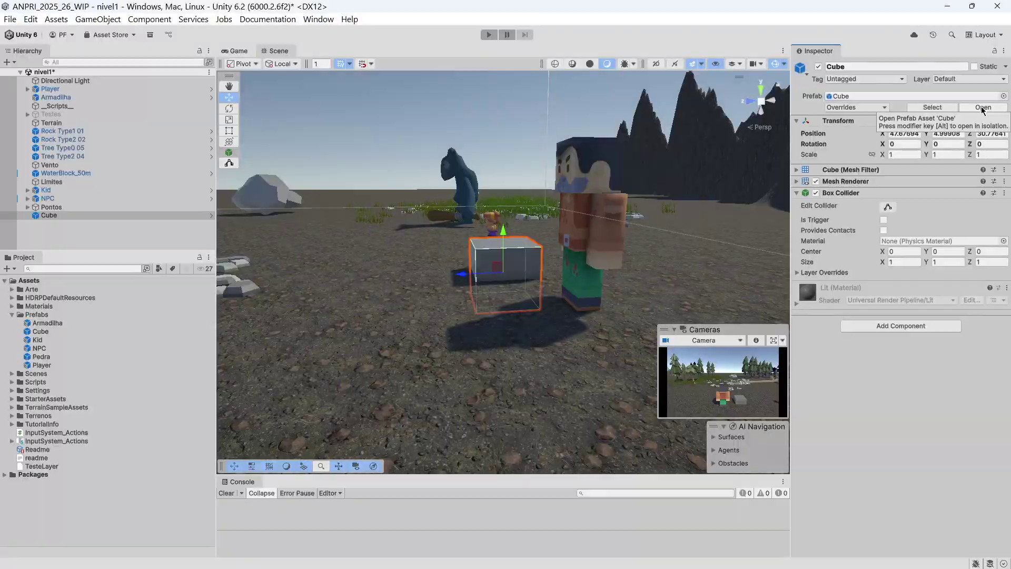
Step: Open the Cube prefab for editing, set its X and Y scale to 2, return to the scene and check the asset
left_click(982, 107)
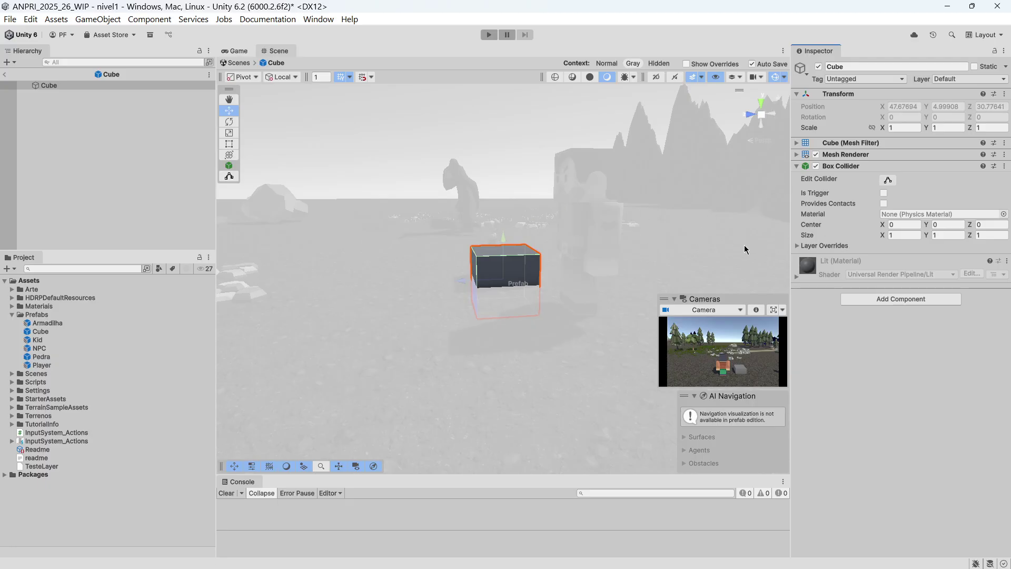
left_click(908, 127)
type("2")
left_click(949, 128)
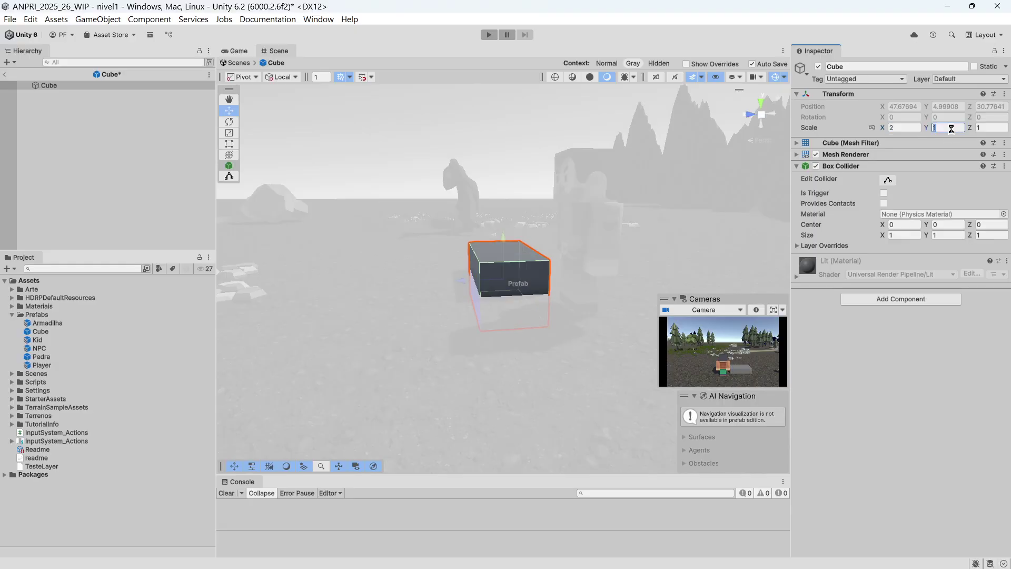
type("2")
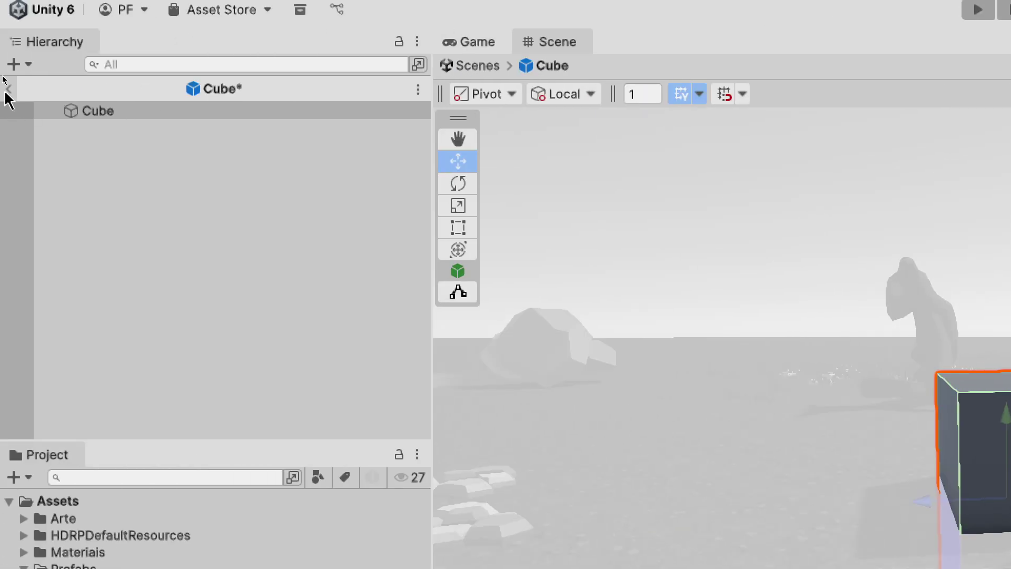
left_click(5, 89)
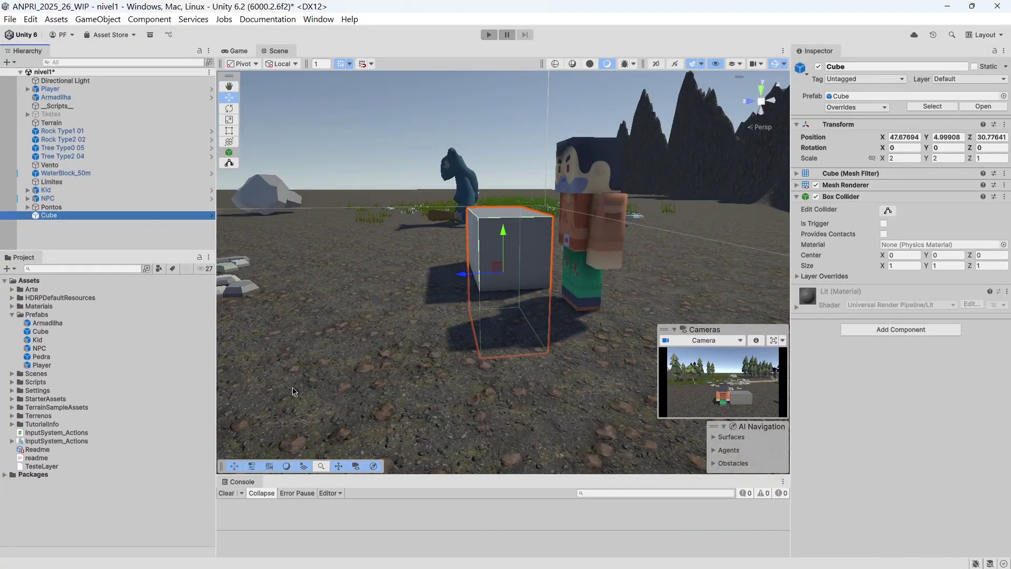
left_click(46, 331)
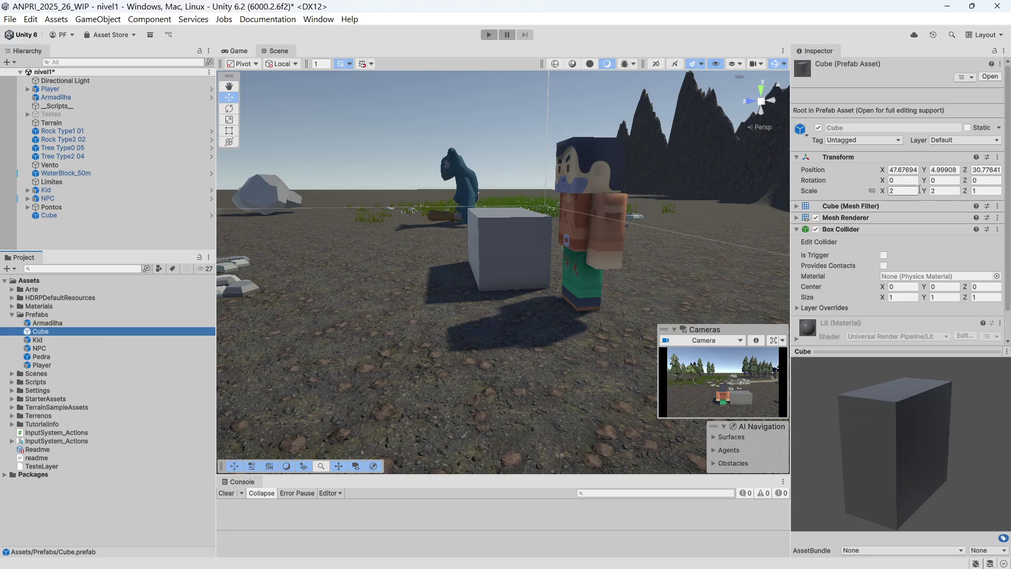
Step: Place another Cube prefab instance in the scene, and delete it
left_click_drag(31, 333, 387, 287)
left_click_drag(380, 249, 392, 174)
key("Delete")
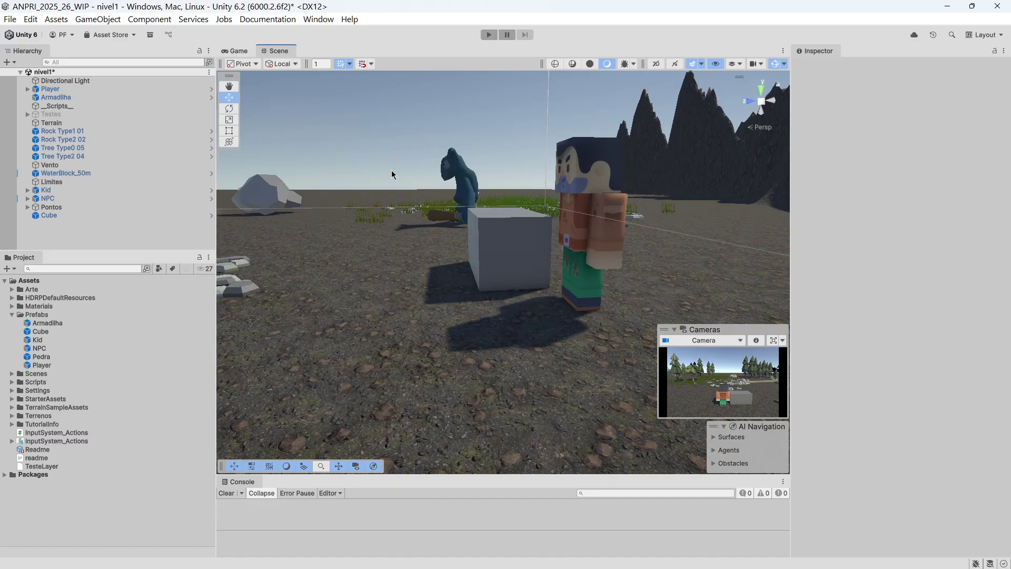
Step: Open the Cube prefab from its scene instance to view it, and return to the nivel1 scene
left_click(68, 216)
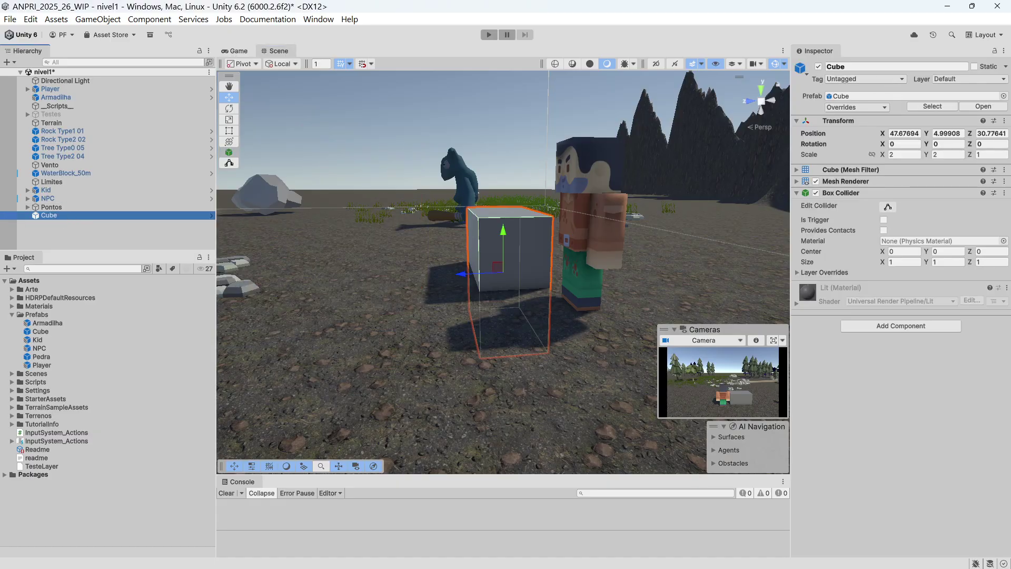
left_click(983, 107)
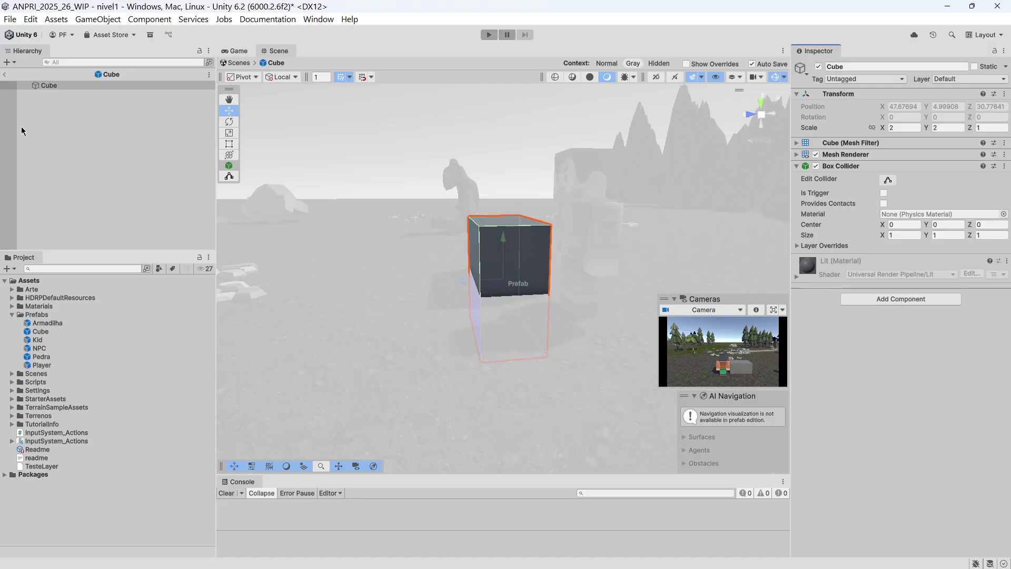
left_click(5, 74)
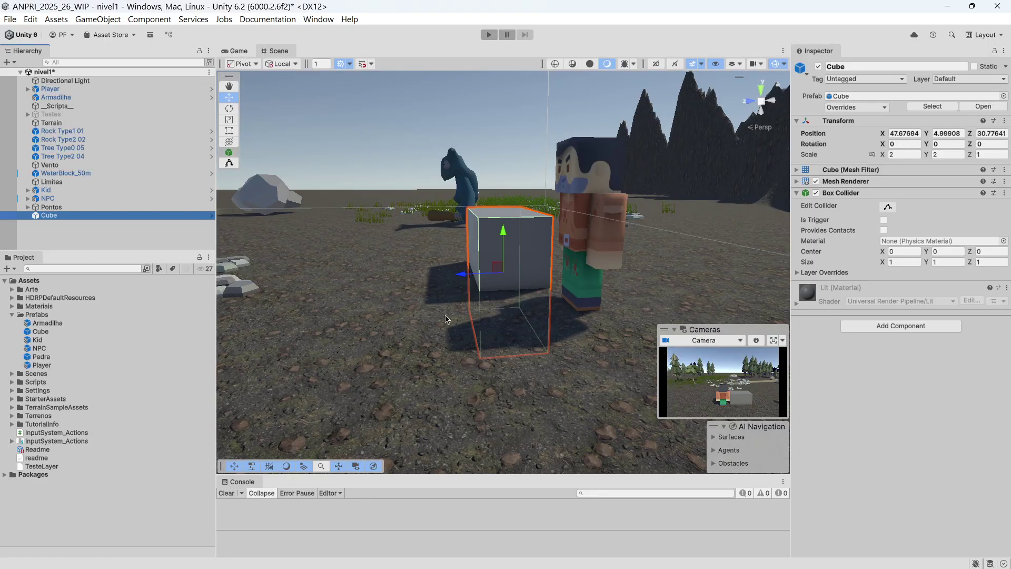
Step: Raise the Cube instance above the ground to a Y position of about 5.9, and set its X and Y scale to 1
left_click_drag(510, 238, 573, 186)
left_click(905, 155)
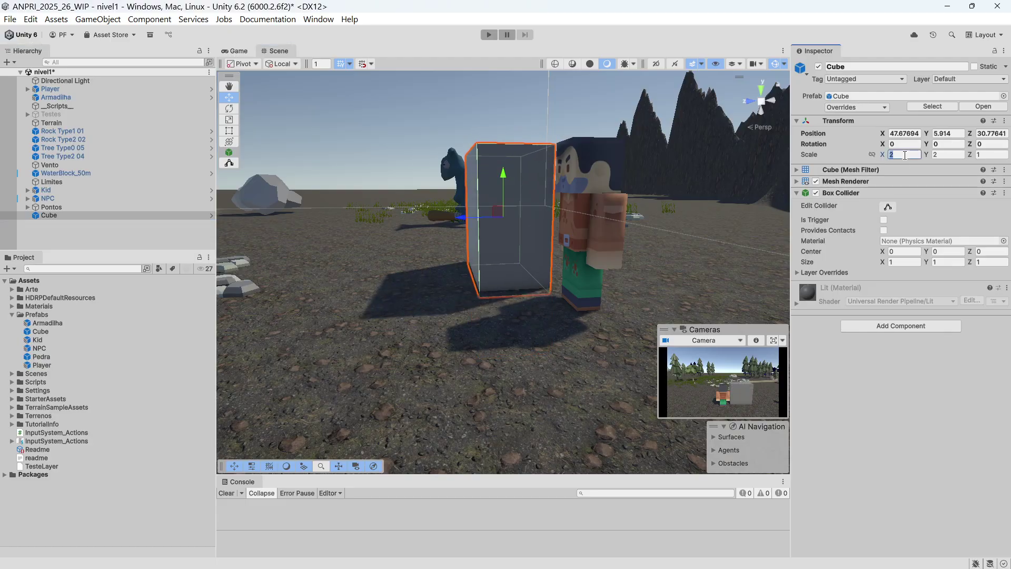
type("1")
key("Tab")
type("1")
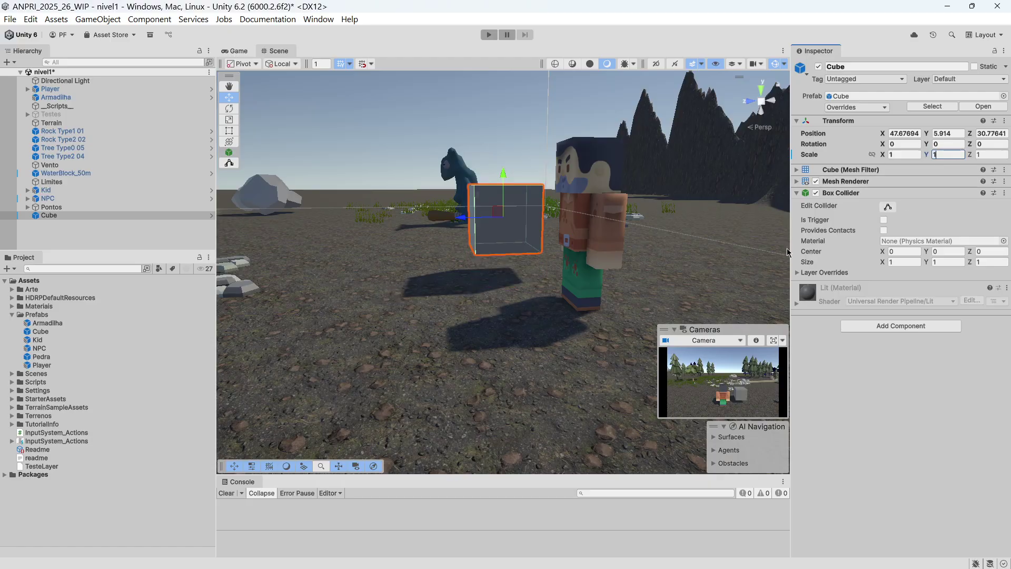
Step: Apply all overrides of the Cube instance to its prefab, and check the Cube prefab asset
left_click(887, 108)
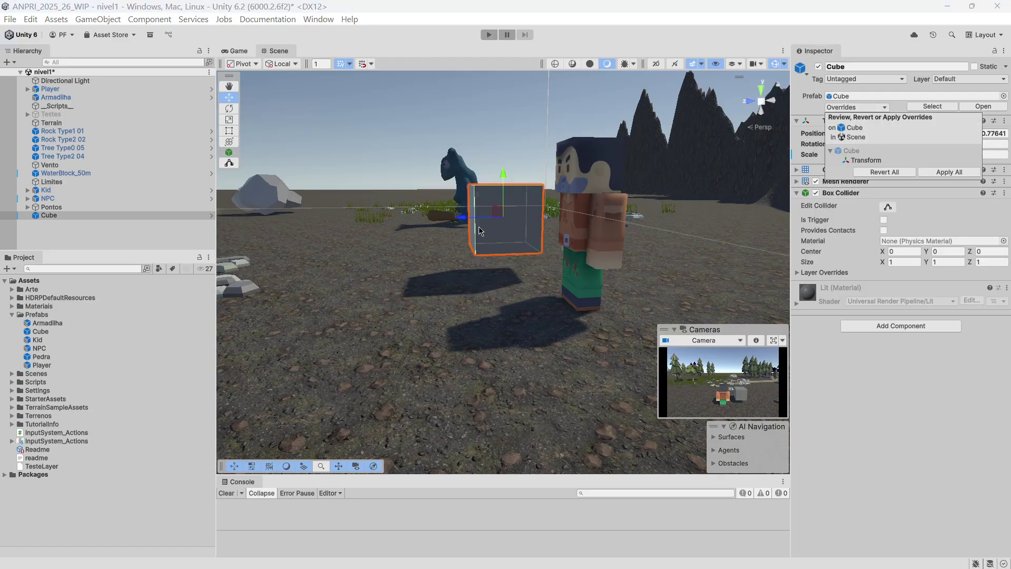
left_click(957, 174)
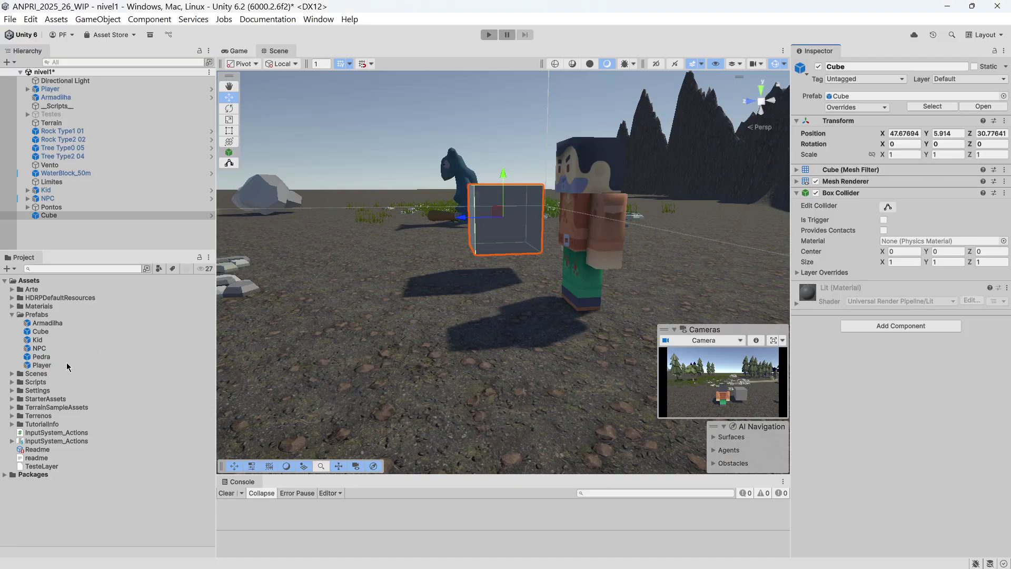
left_click(50, 333)
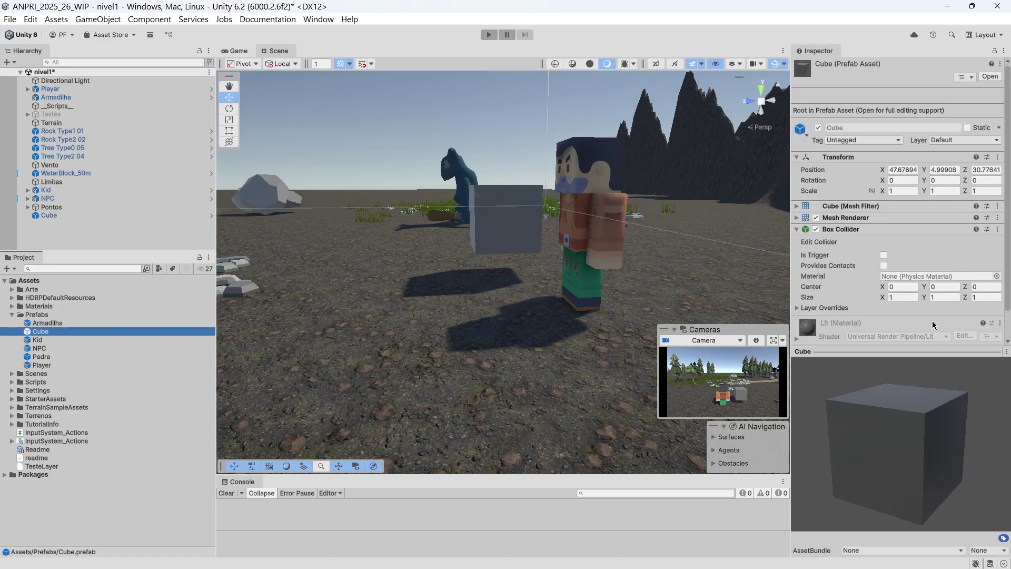
scroll(935, 333, "down", 2)
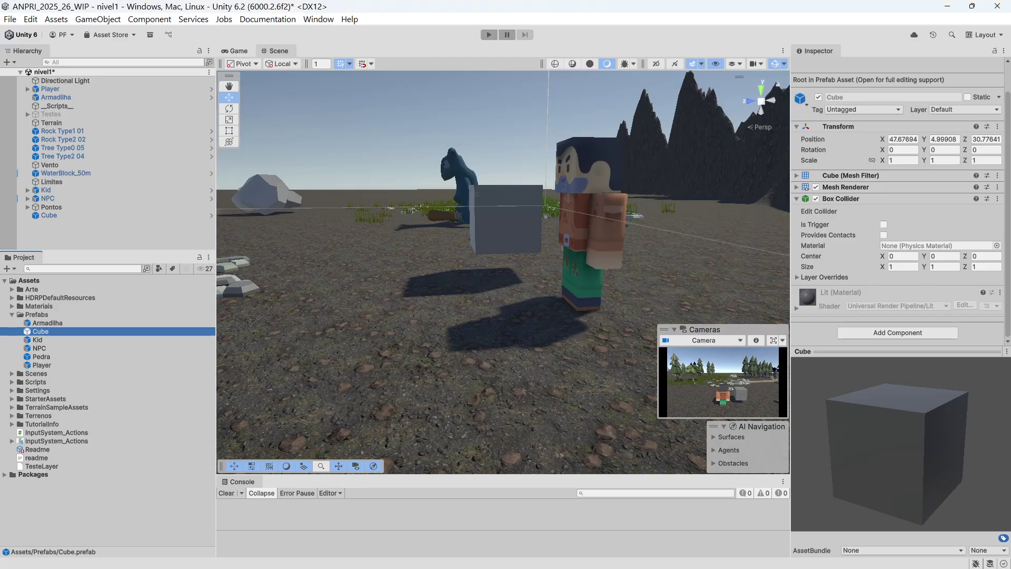
Step: Compare the Transform scale of the Cube instance with that of the Cube prefab asset
left_click(48, 216)
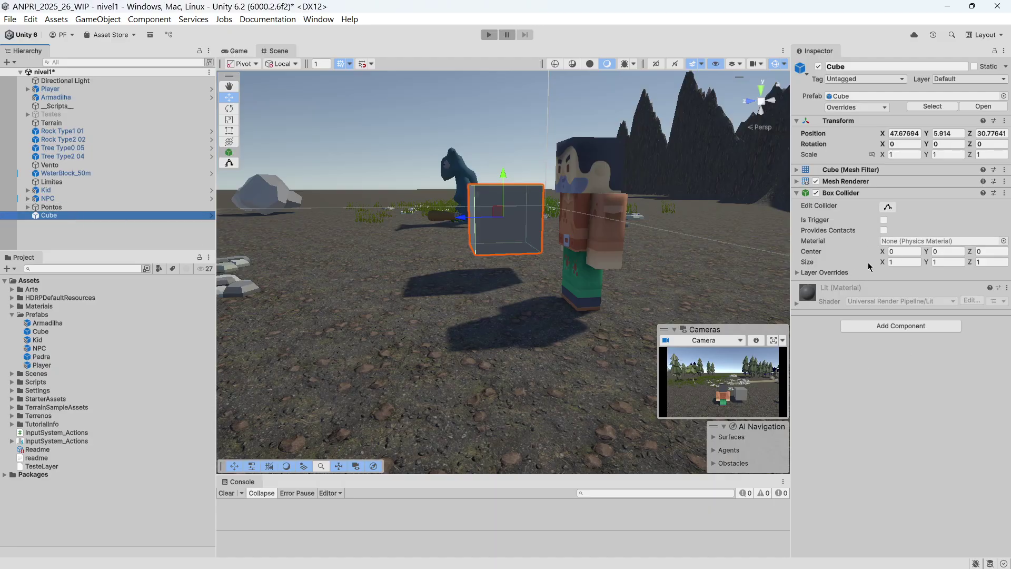
left_click(911, 156)
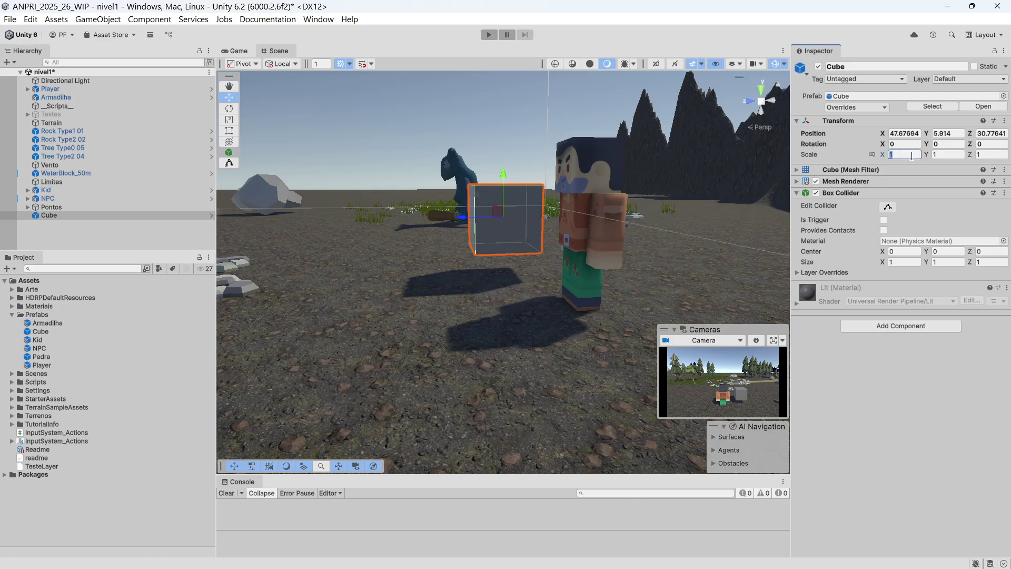
left_click(41, 331)
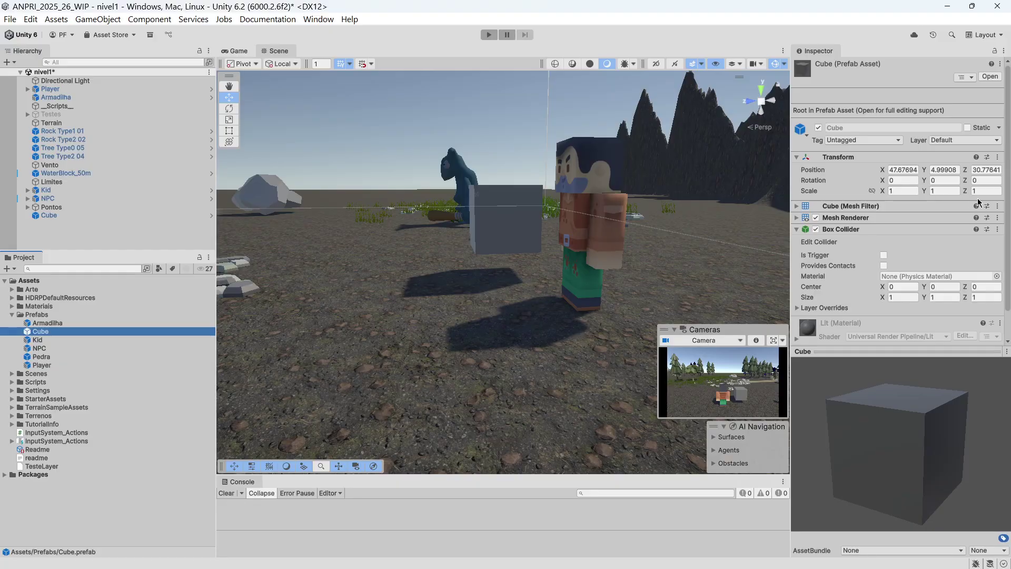
left_click(66, 214)
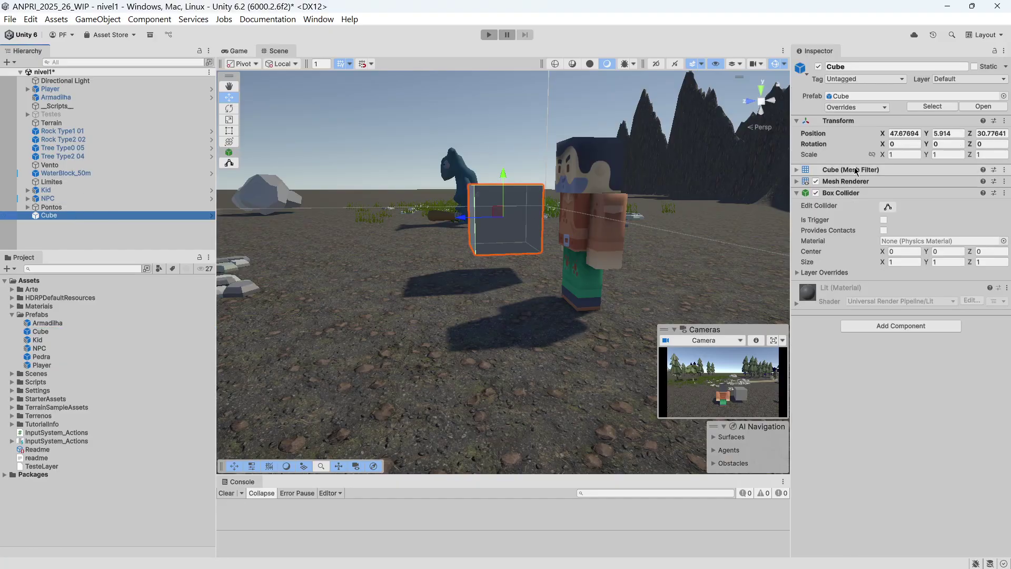
Step: Set the Cube instance's Y scale to 2, save it in Prefabs as a prefab variant, and compare the instance with the variant asset
left_click(942, 157)
type("2")
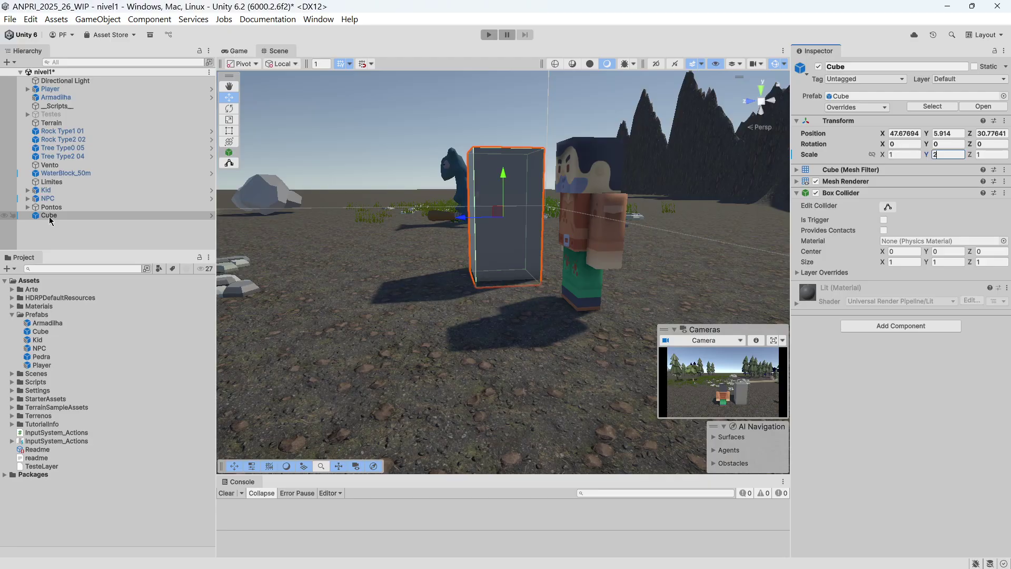
left_click(936, 399)
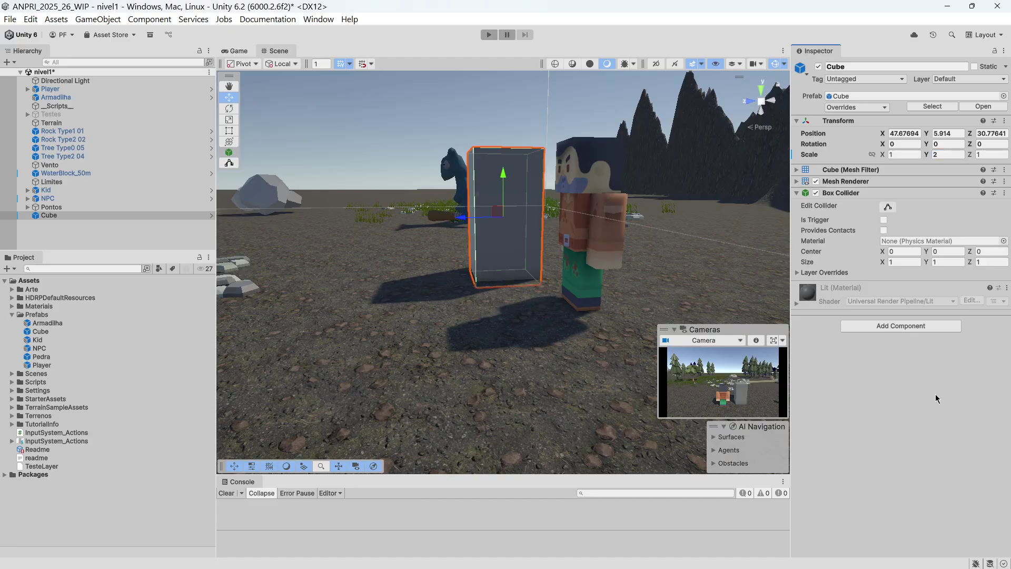
left_click(44, 219)
left_click_drag(44, 219, 56, 322)
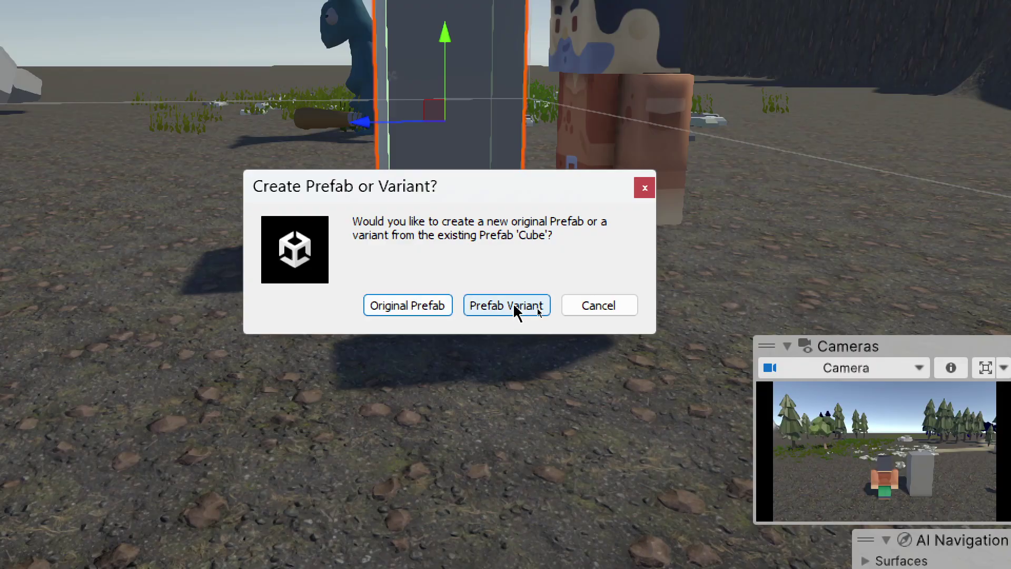
left_click(506, 305)
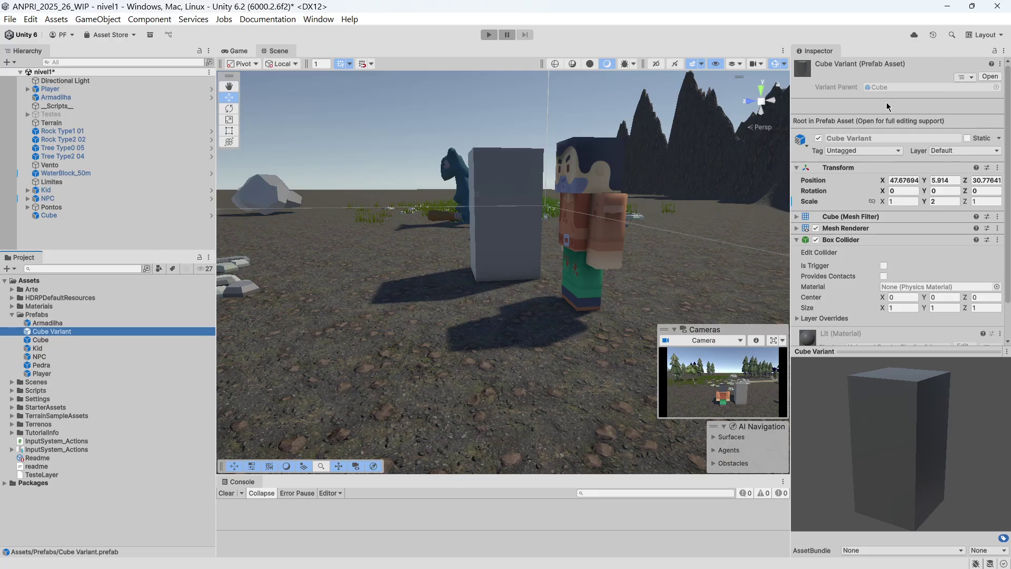
left_click(75, 216)
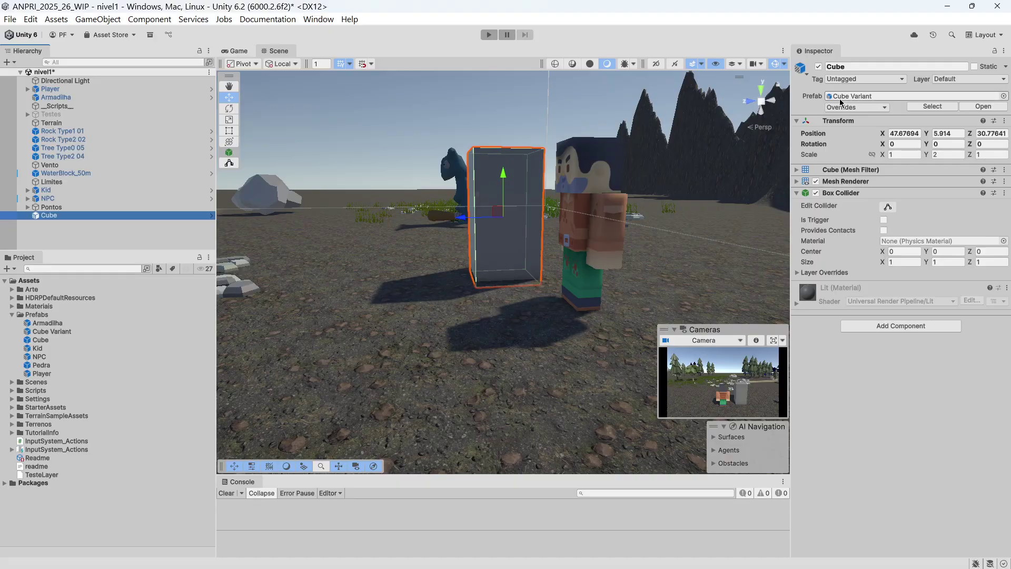
left_click(53, 332)
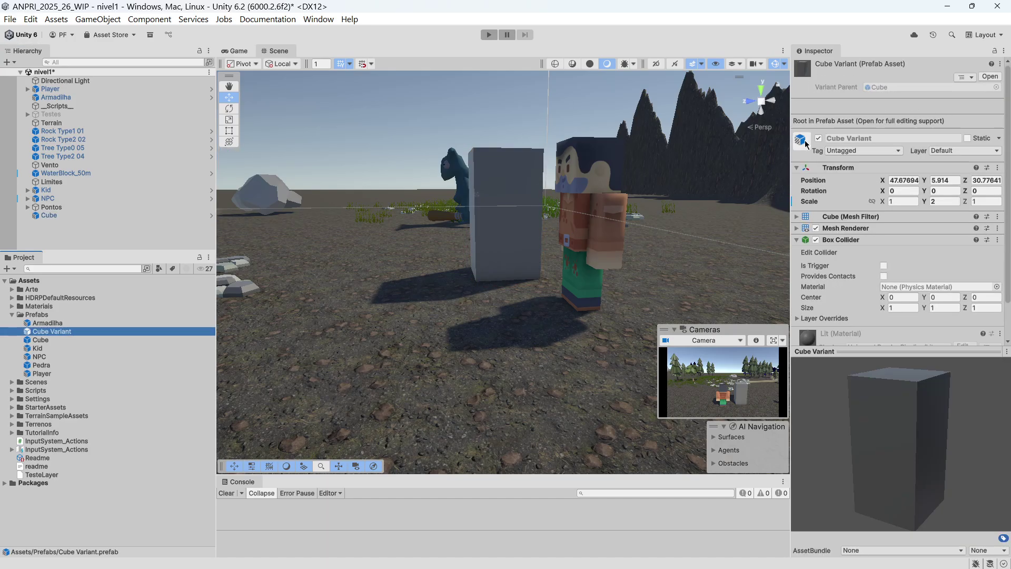
Step: Place an original Cube prefab instance beside the taller Cube Variant instance in the scene, and select the variant instance for comparison
left_click_drag(47, 342, 79, 243)
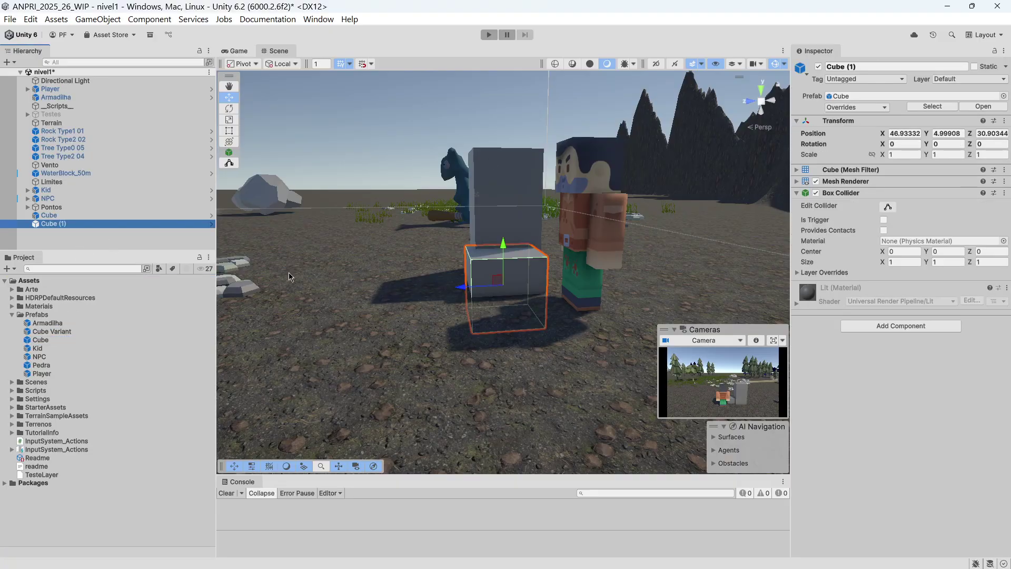
right_click_drag(415, 235, 473, 248)
middle_click_drag(473, 248, 719, 274)
left_click_drag(677, 286, 654, 299)
left_click(91, 214)
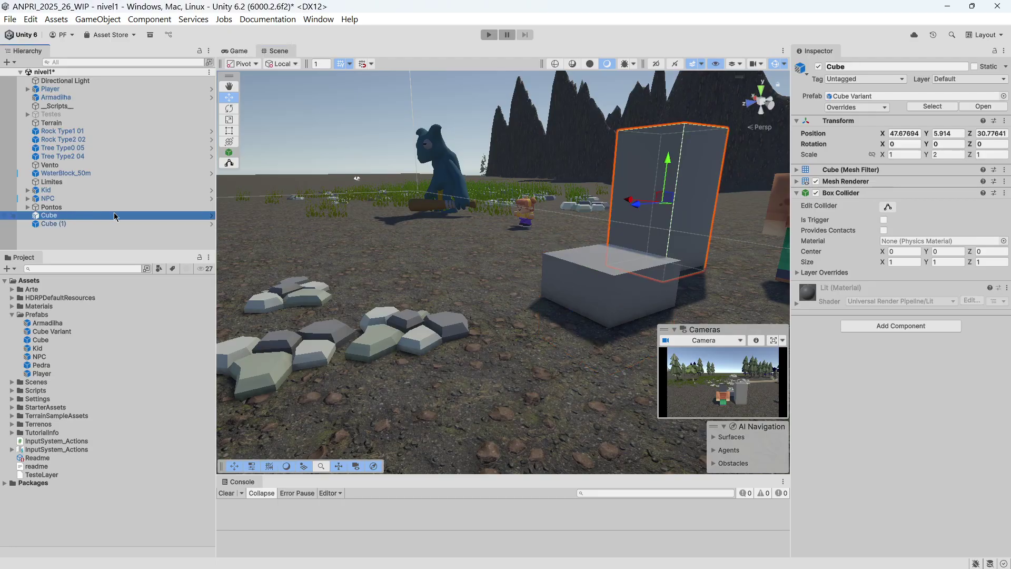
Step: Set the X scale of the Cube Variant instance to 2 and apply all its overrides to the Cube Variant prefab
middle_click_drag(633, 282, 600, 281)
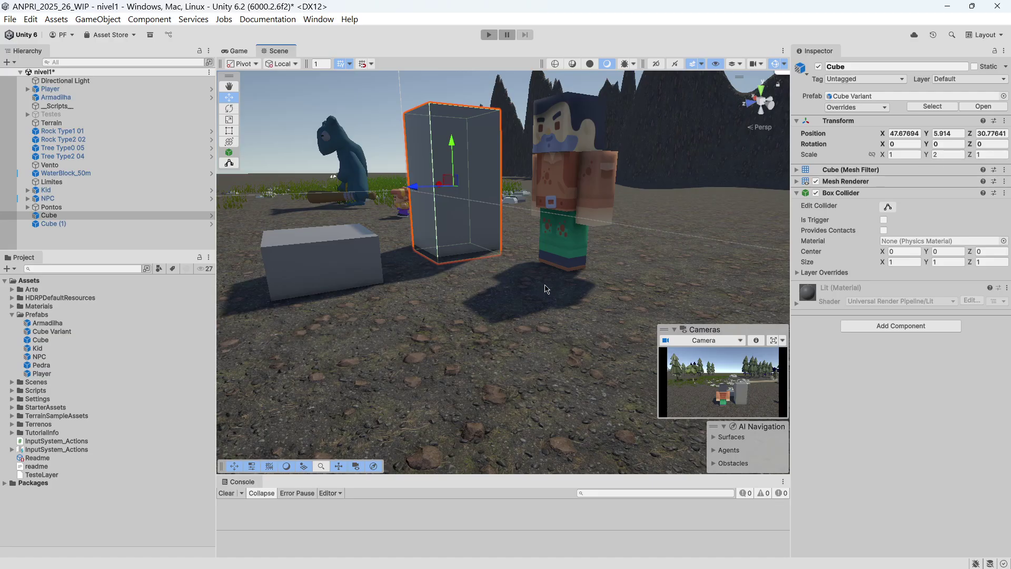
right_click_drag(544, 286, 501, 286)
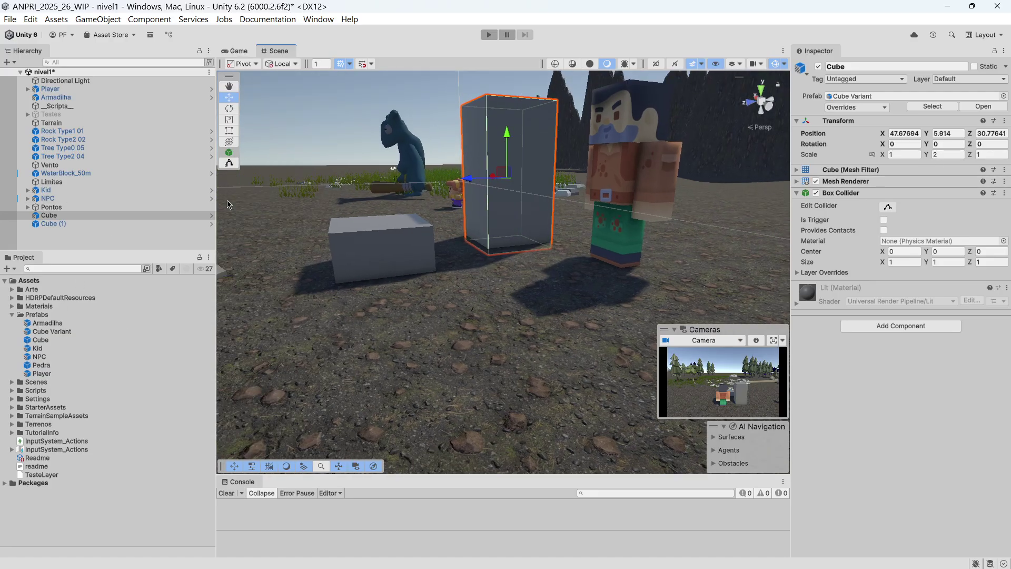
left_click(905, 155)
type("2")
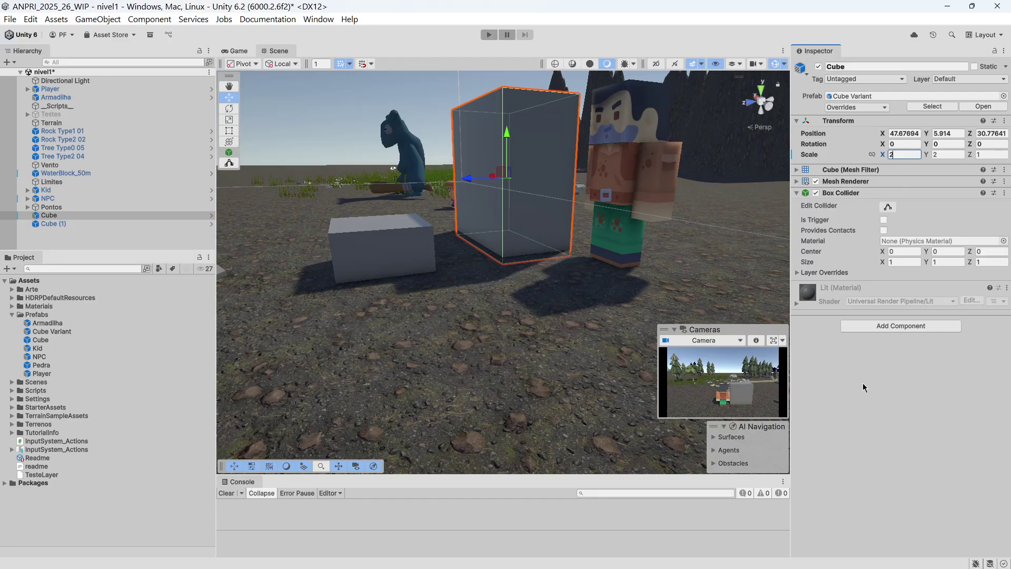
left_click(880, 107)
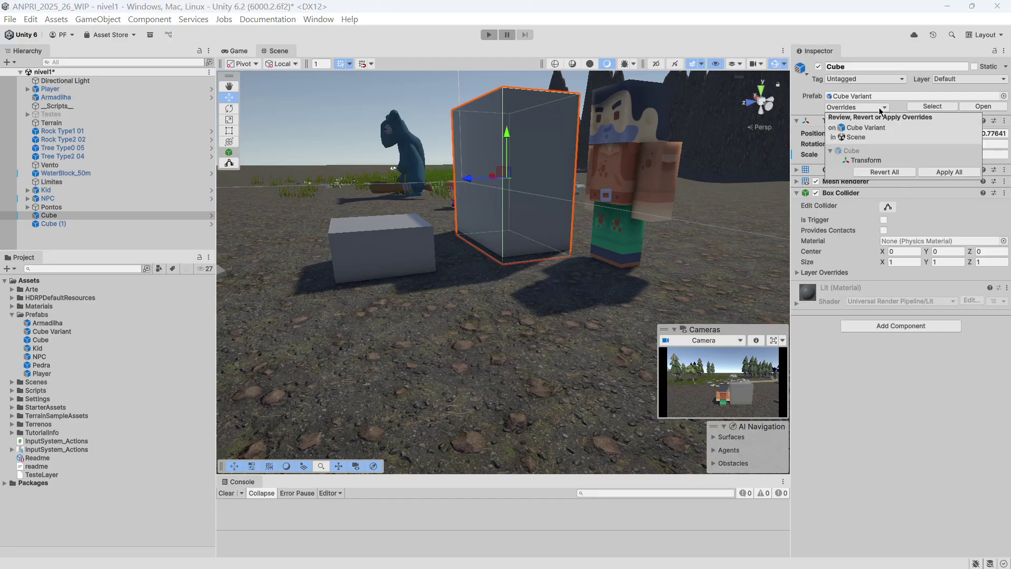
left_click(956, 172)
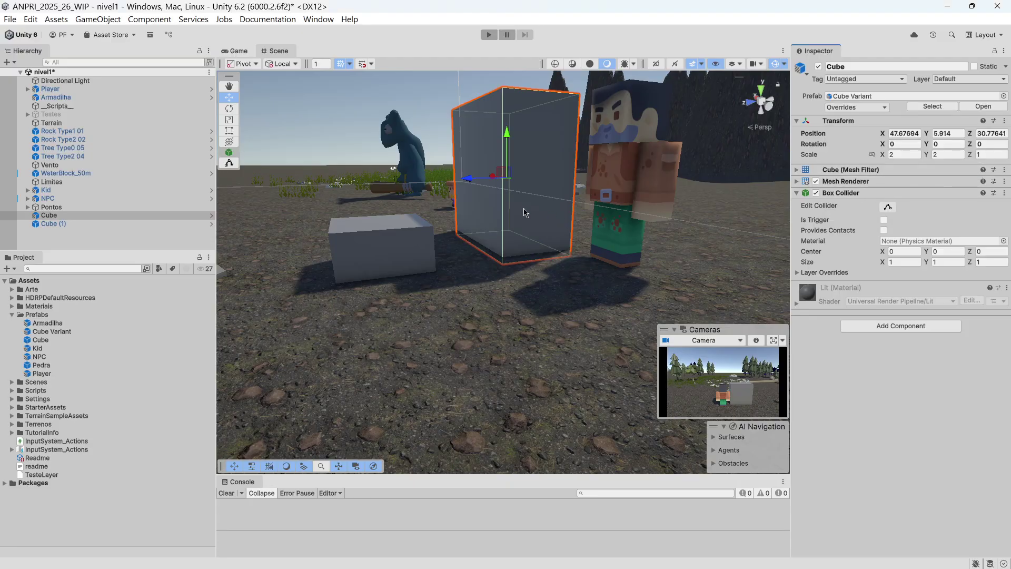
Step: Place a second Cube Variant instance beside the player character, raised to Y 5.78, and another Cube instance beside the existing short cube
left_click_drag(46, 339, 712, 270)
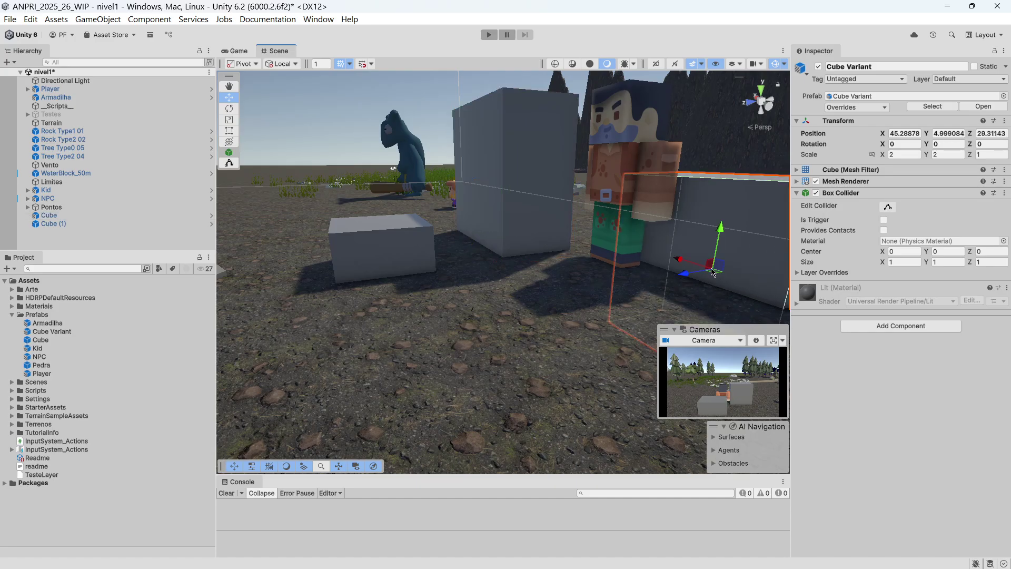
left_click_drag(720, 229, 720, 213)
scroll(529, 280, "down", 5)
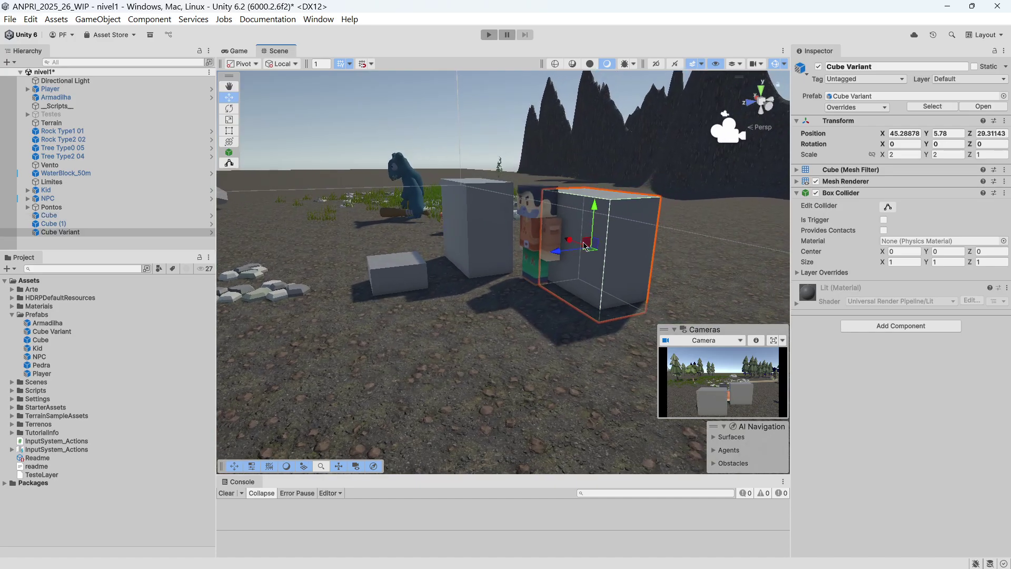
left_click_drag(42, 342, 328, 324)
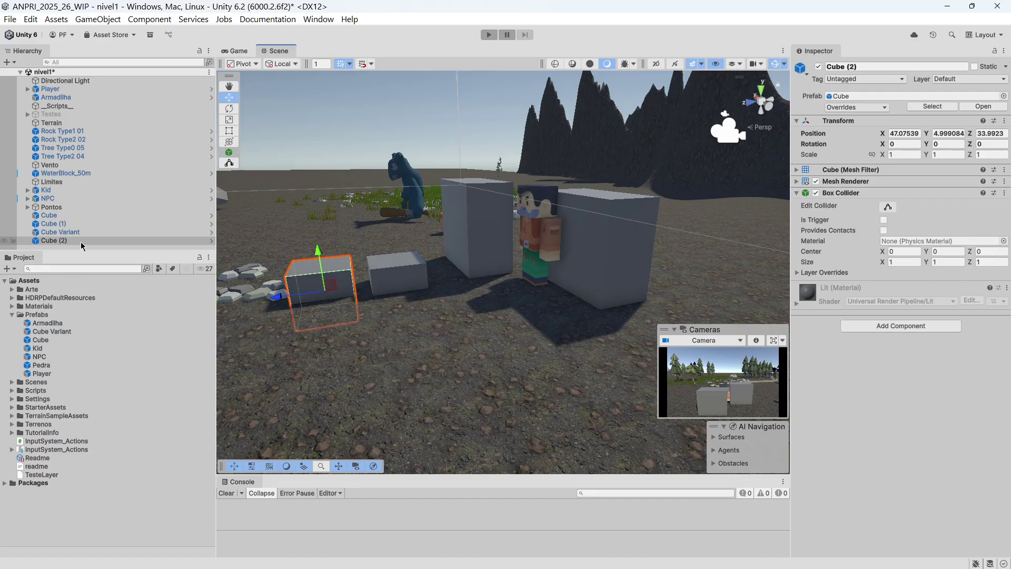
Step: Set the Z scale of the Cube (1) instance to 3 and apply all its overrides to the original Cube prefab
left_click(51, 224)
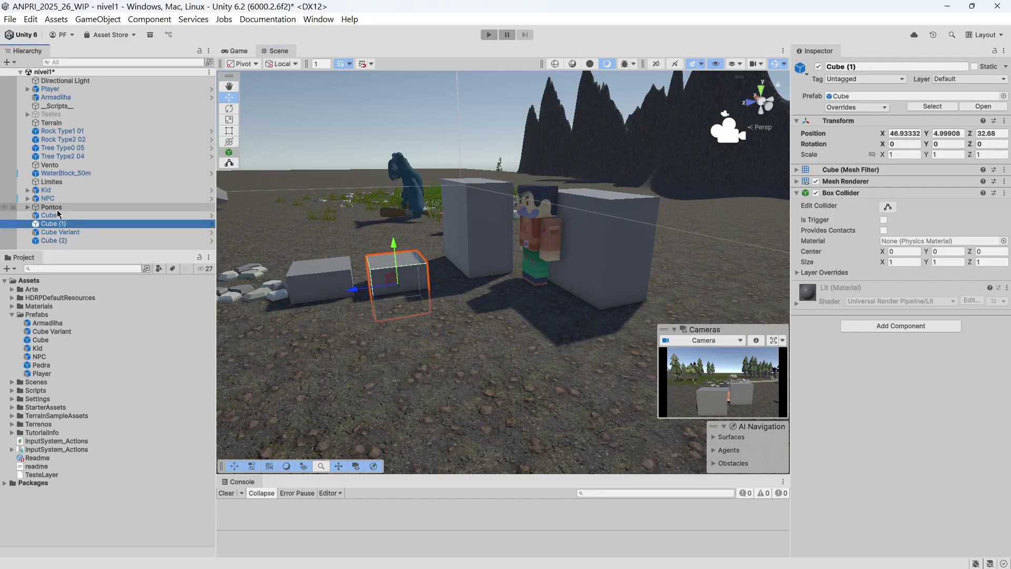
left_click(57, 217)
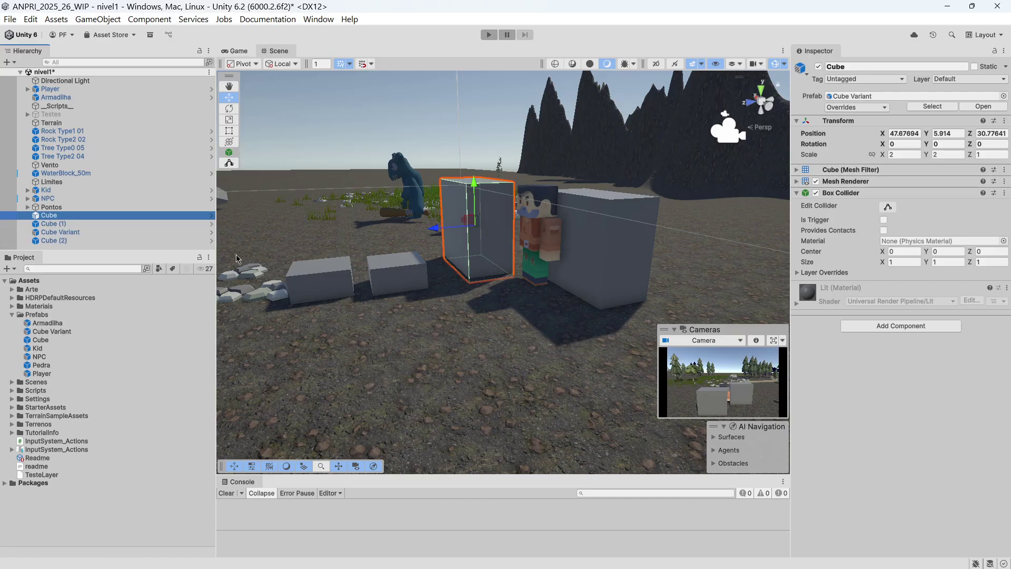
left_click(59, 223)
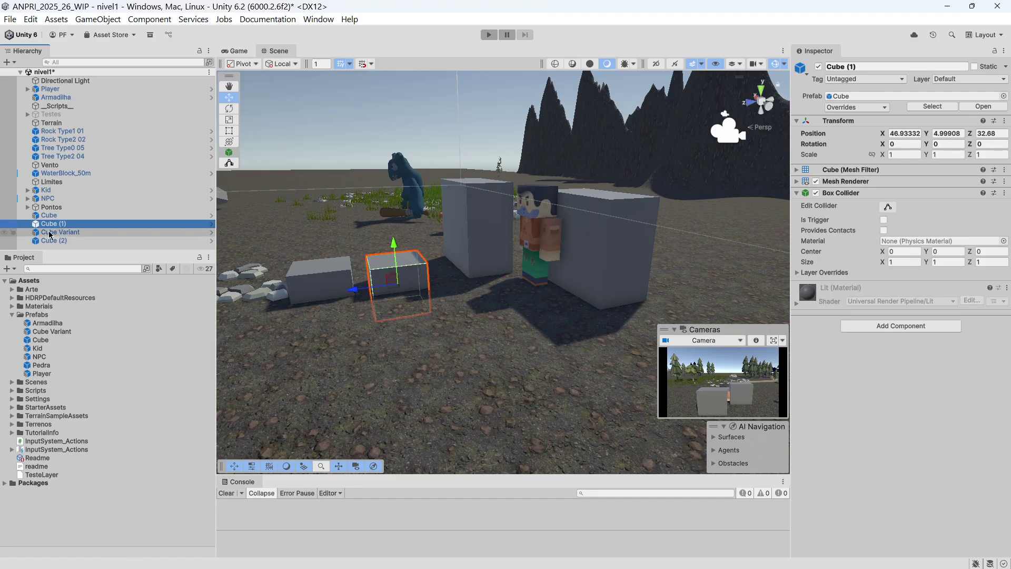
left_click(984, 155)
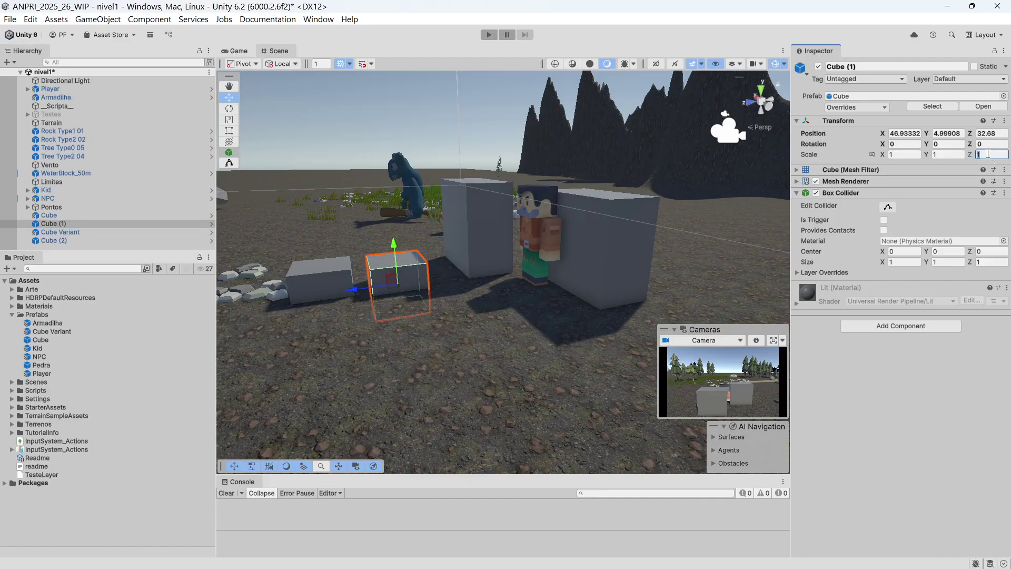
type("3")
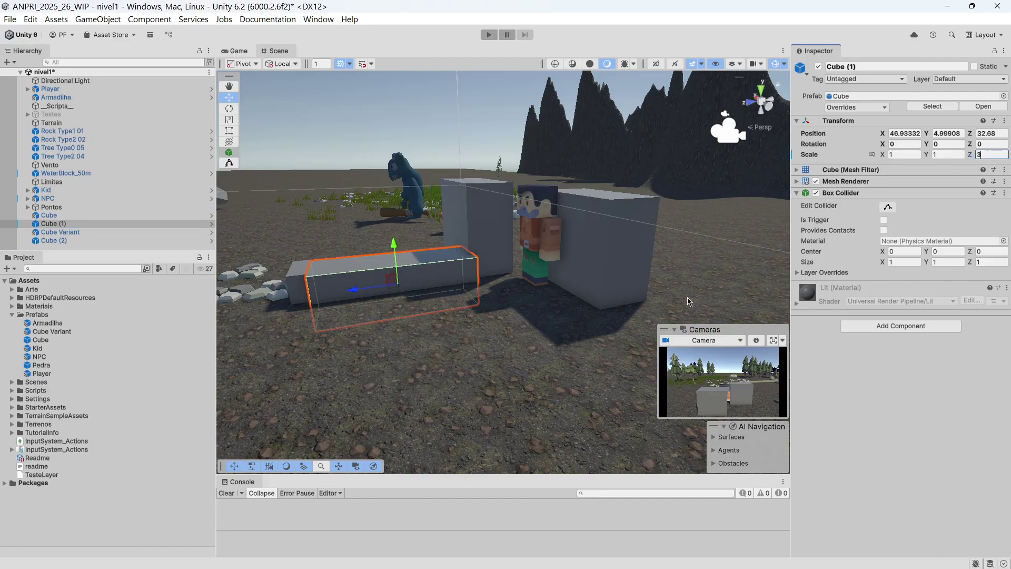
left_click(875, 108)
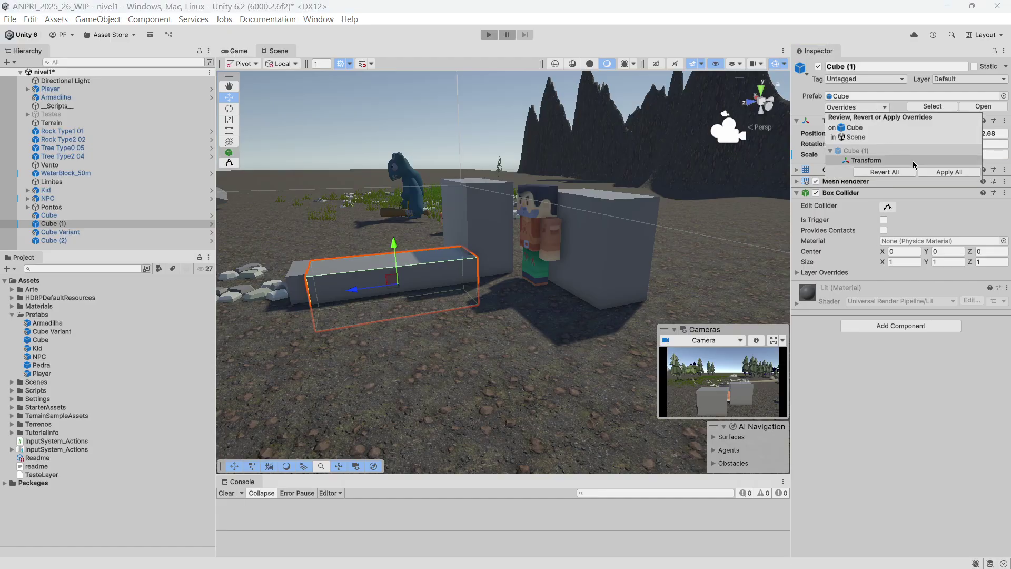
left_click(941, 172)
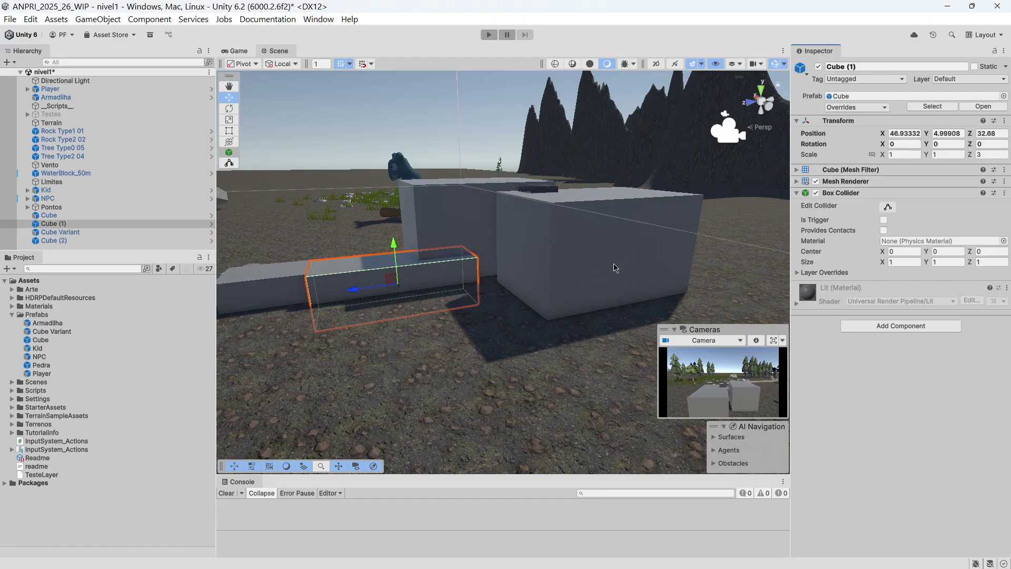
scroll(622, 263, "down", 3)
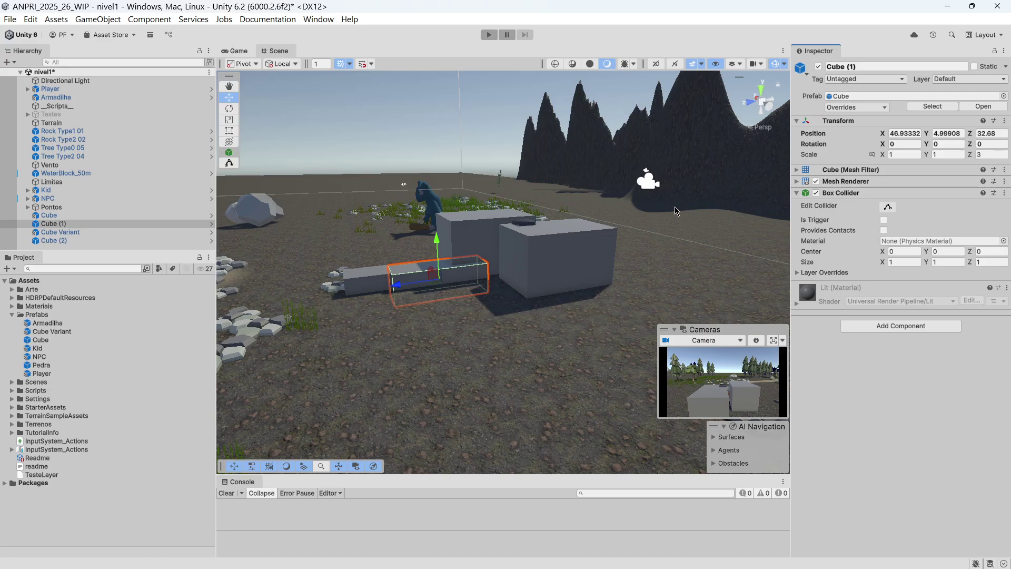
mouse_move(602, 119)
left_mouse_down()
mouse_move(608, 160)
mouse_move(645, 120)
mouse_move(662, 163)
mouse_move(608, 160)
mouse_move(630, 225)
mouse_move(674, 283)
mouse_move(602, 230)
left_mouse_up()
mouse_move(653, 146)
left_mouse_down()
mouse_move(691, 146)
mouse_move(682, 227)
left_mouse_up()
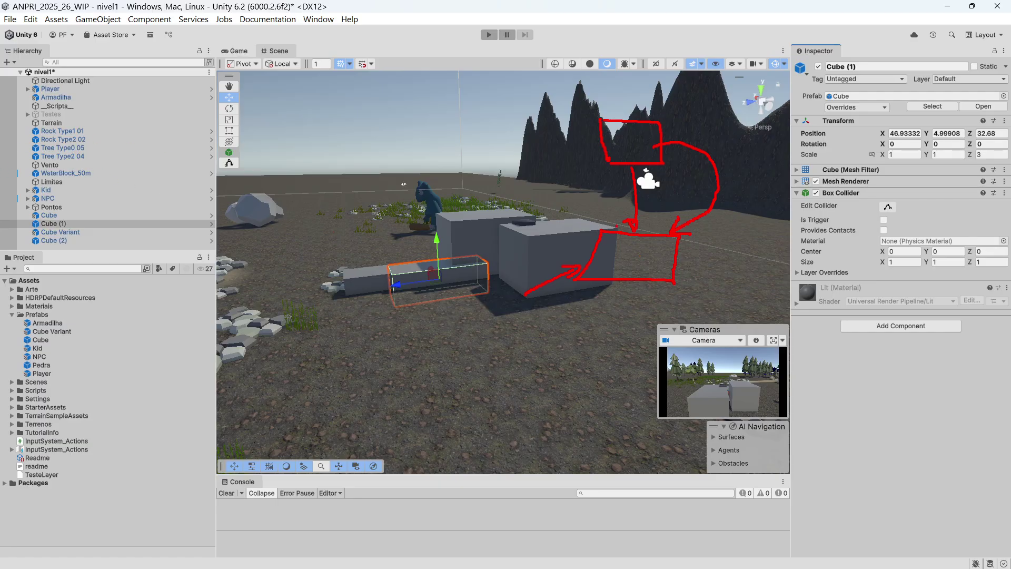
key("Escape")
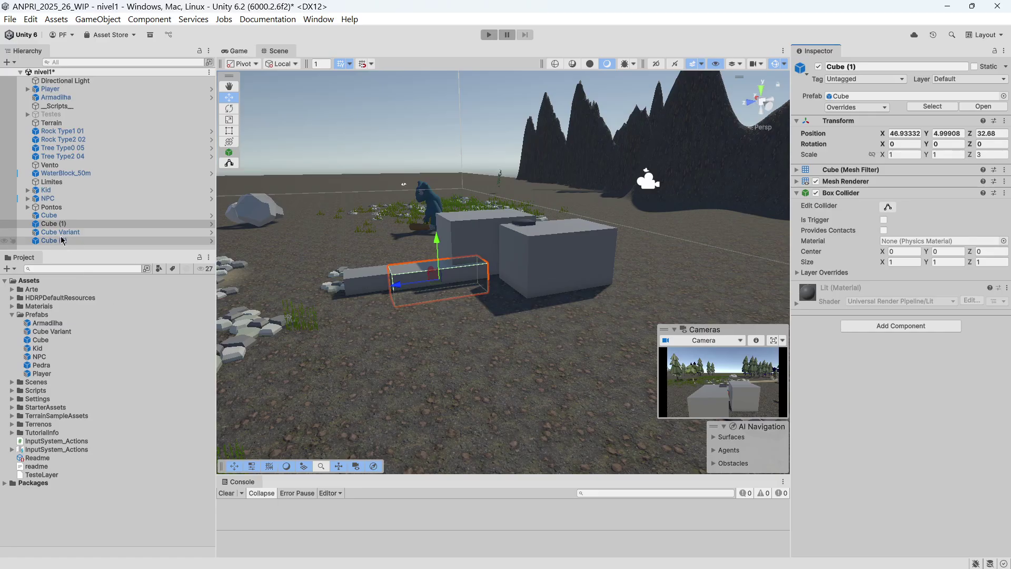
Step: Delete all four cube instances, from Cube through Cube (2), from the nivel1 scene
left_click(63, 215)
left_click(69, 241, "shift")
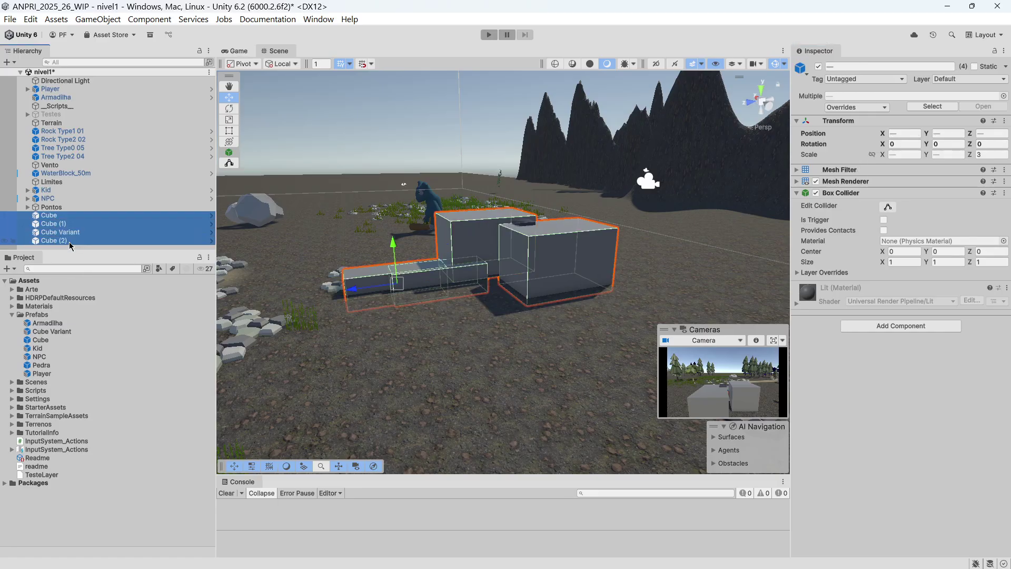
key("Delete")
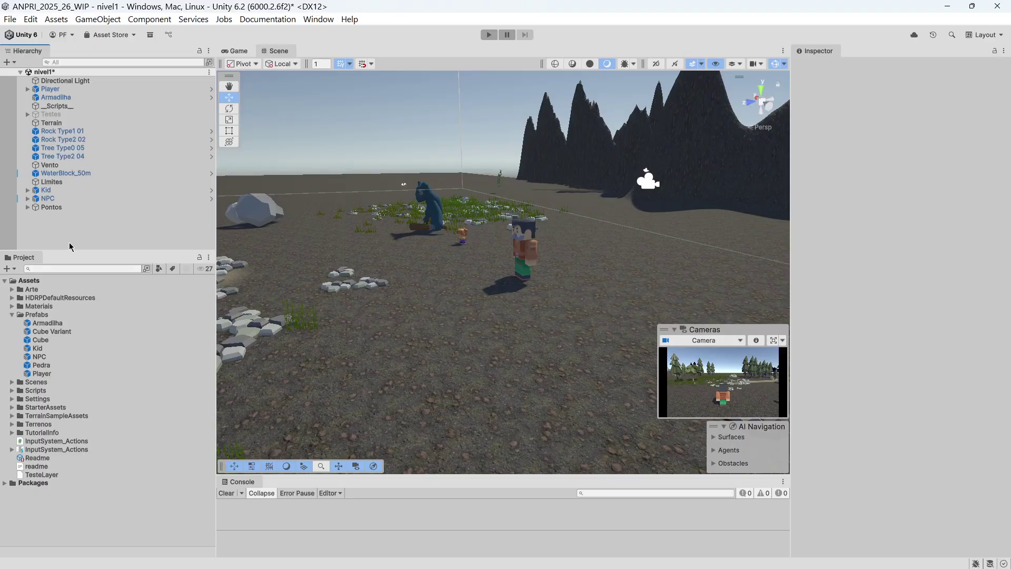
Step: Save the scene's NPC in the Prefabs folder as a prefab variant and name it NPC Variant N2
left_click(51, 200)
key("f")
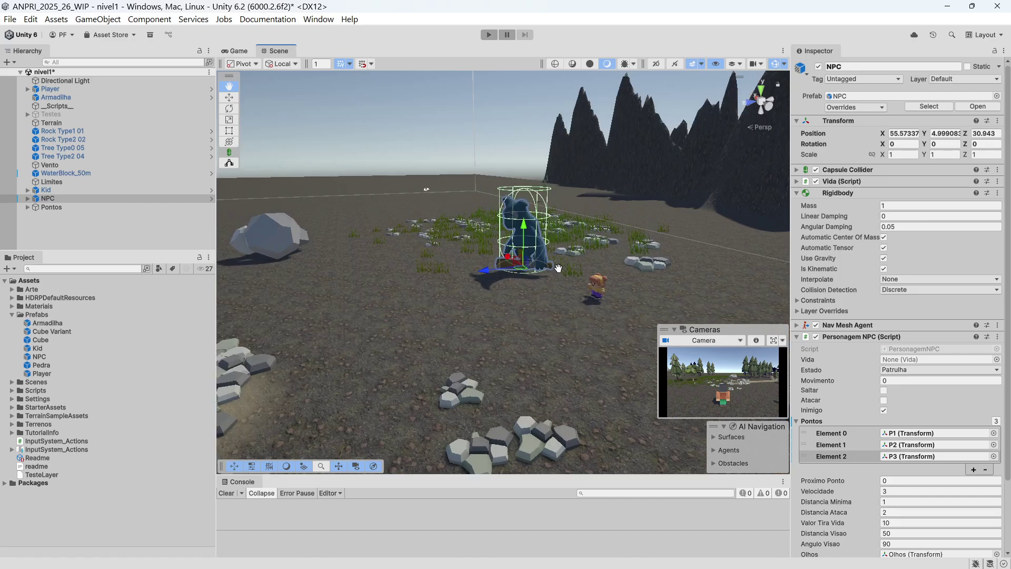
right_click_drag(484, 263, 500, 267)
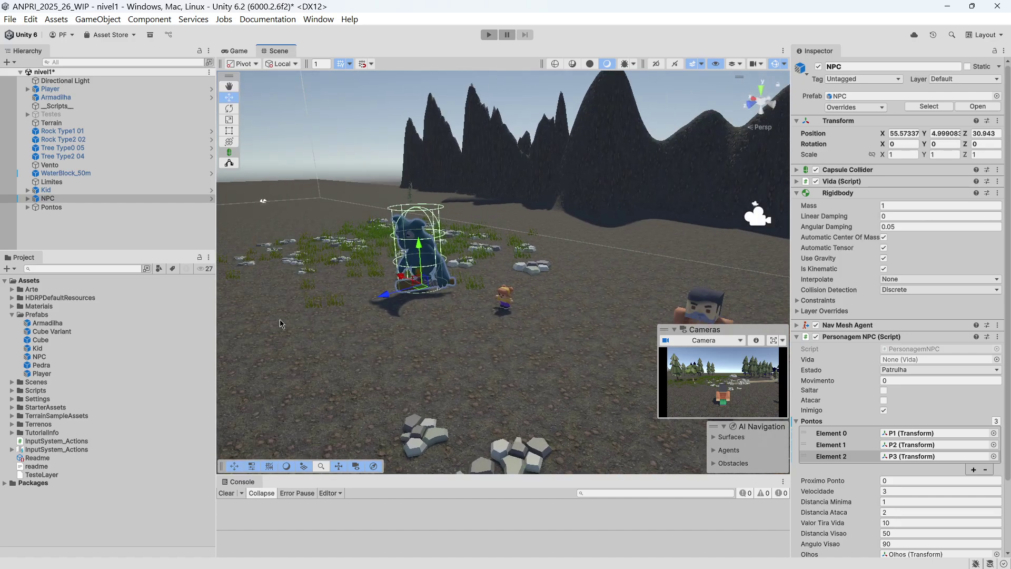
left_click_drag(47, 200, 62, 321)
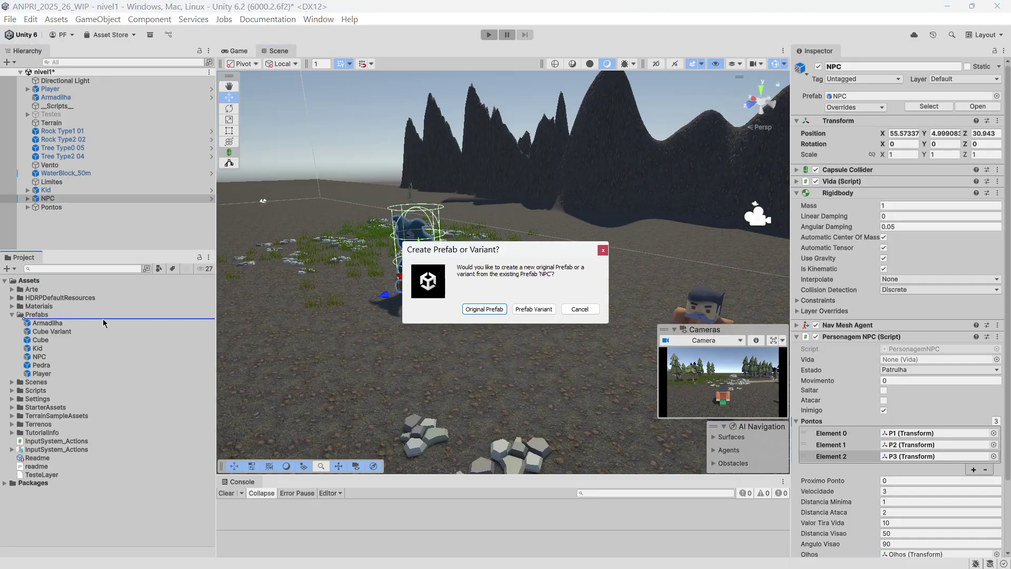
left_click(534, 309)
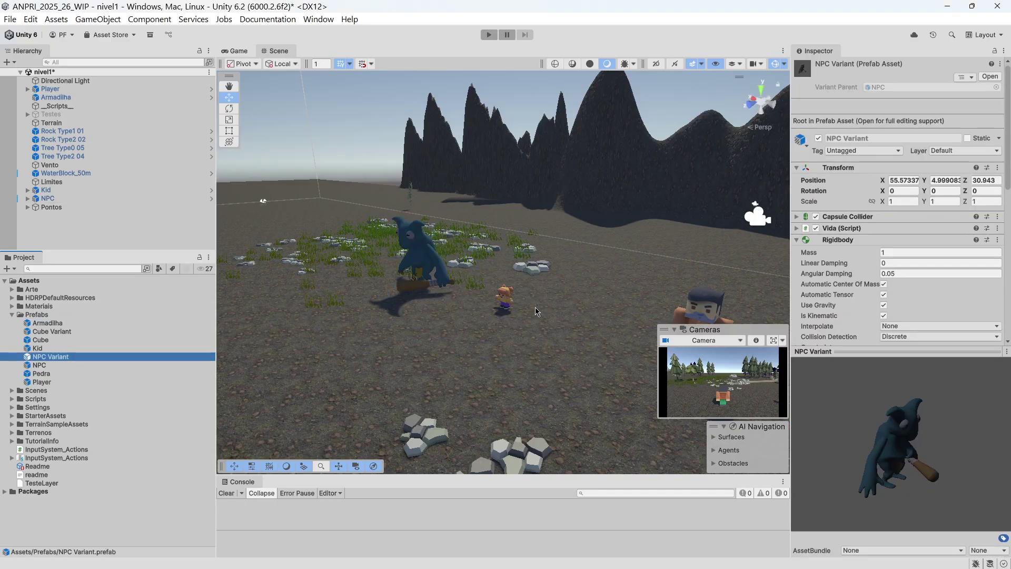
left_click(72, 360)
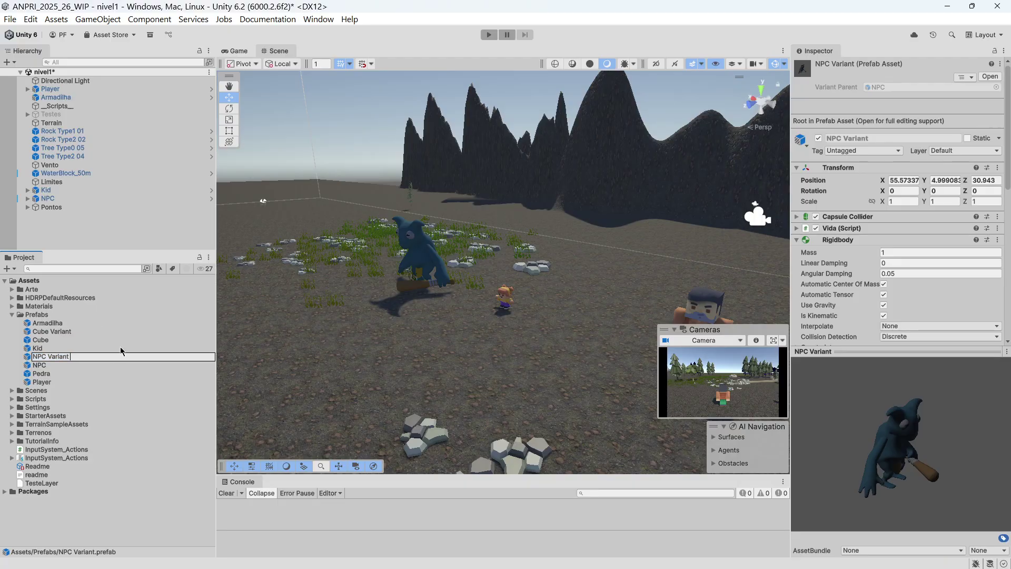
key("Return")
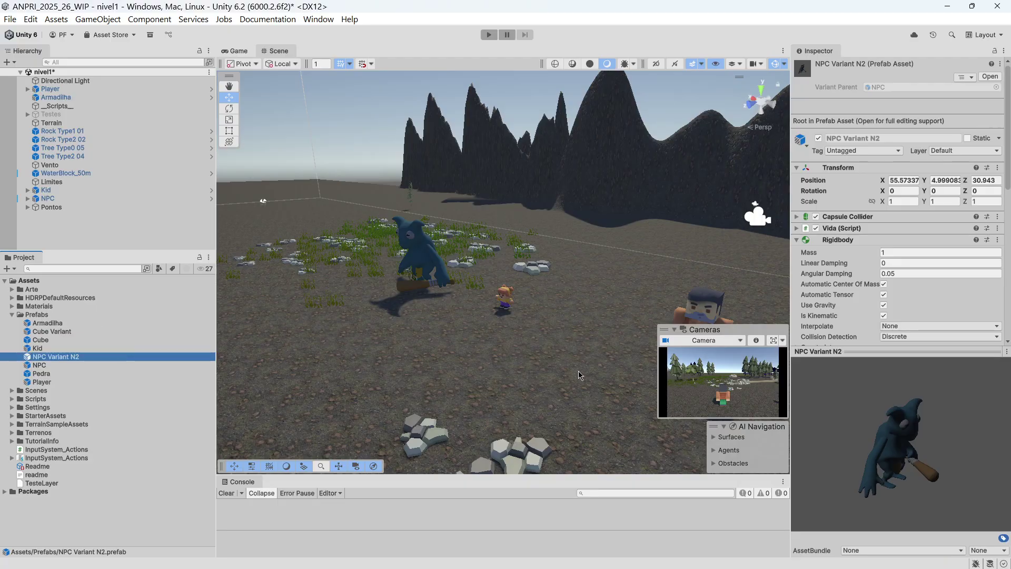
Step: Set Max_vida to 150 in the Vida script of the NPC Variant N2 prefab
left_click(796, 228)
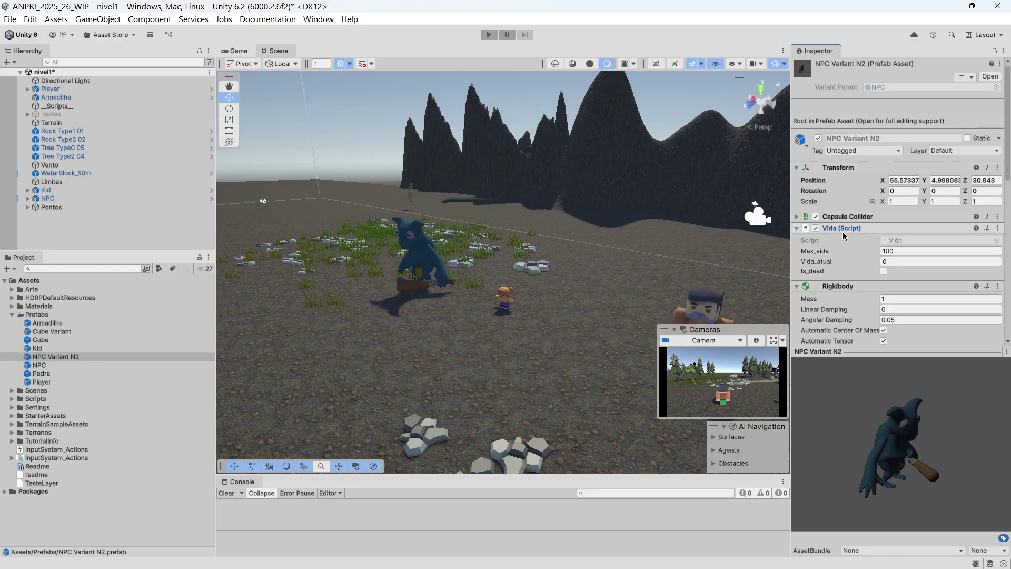
scroll(895, 234, "down", 1)
left_click(902, 225)
type("1")
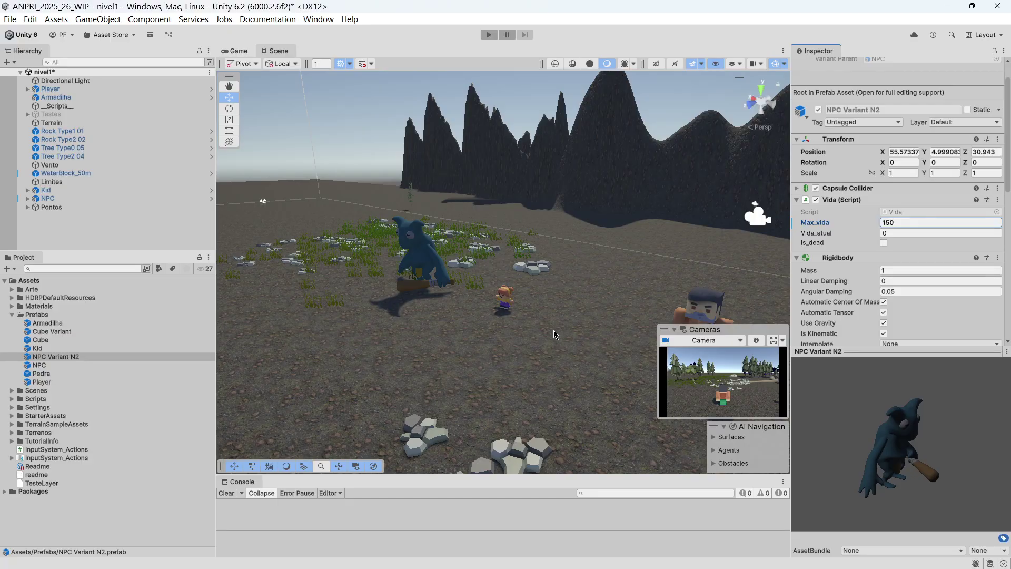
scroll(399, 314, "down", 3)
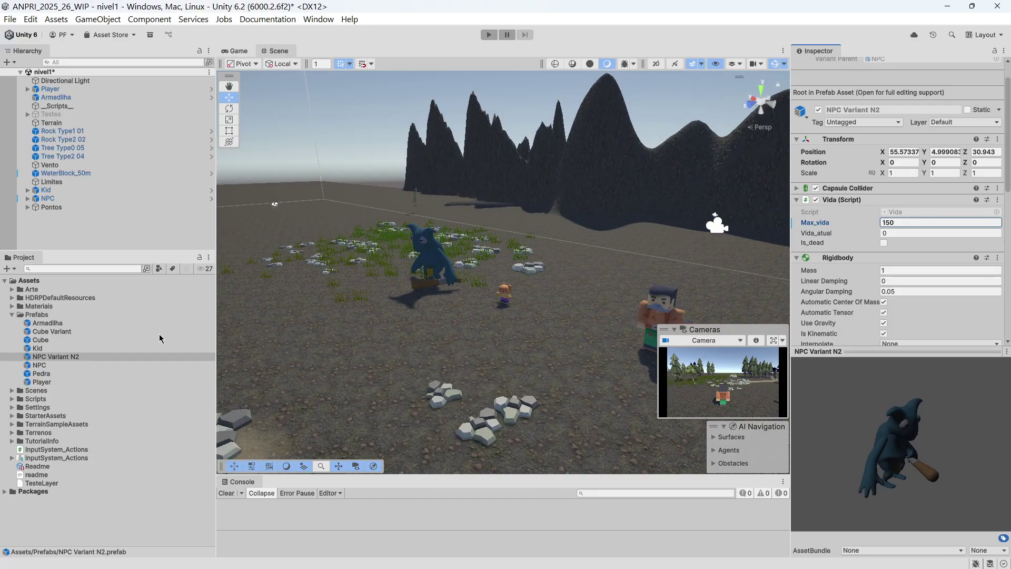
Step: Compare the Vida and Personagem NPC script settings of NPC Variant N2 with the original NPC prefab
left_click(57, 366)
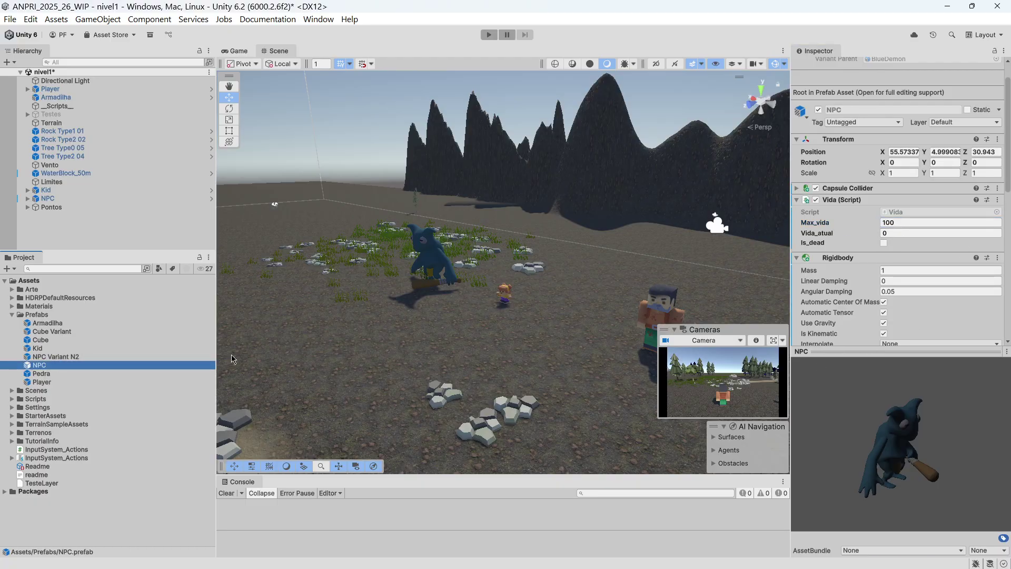
left_click(92, 357)
scroll(921, 213, "down", 5)
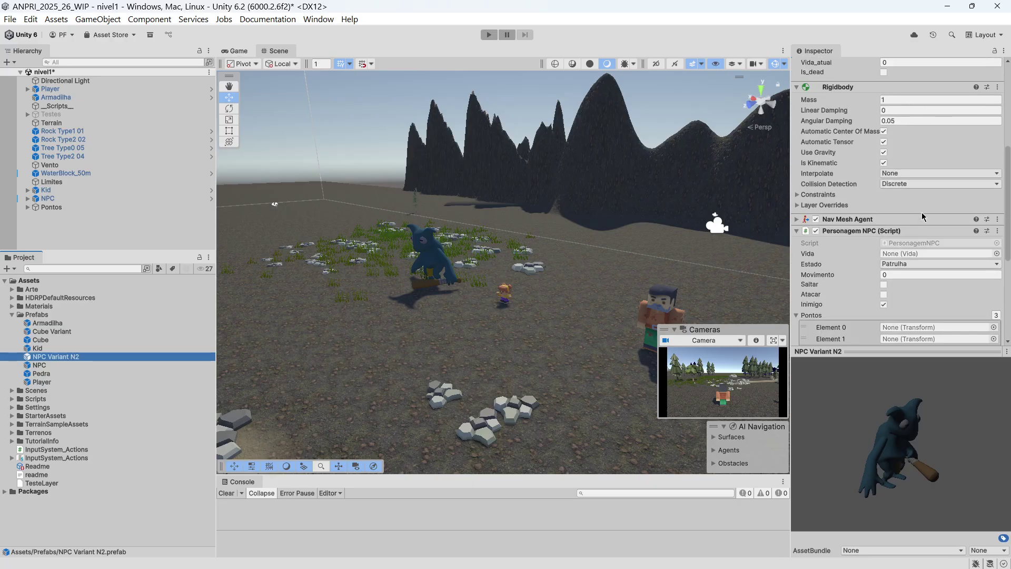
scroll(921, 213, "down", 3)
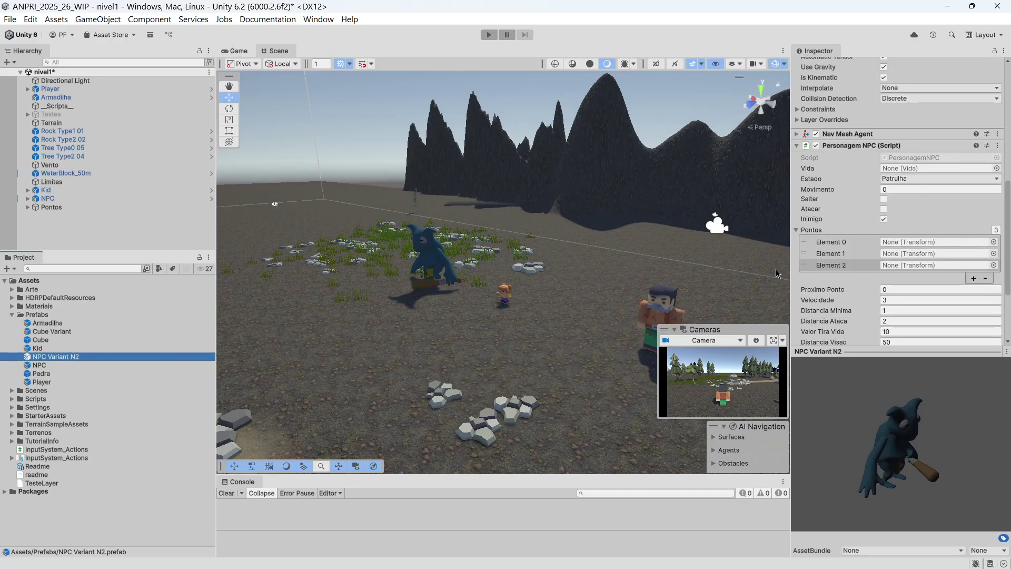
scroll(943, 268, "down", 1)
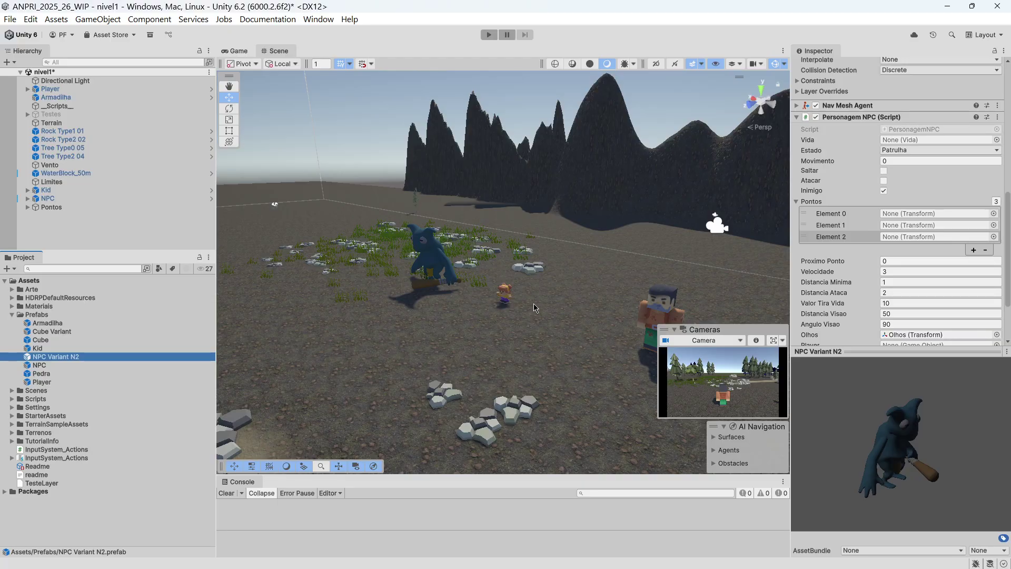
scroll(923, 253, "up", 10)
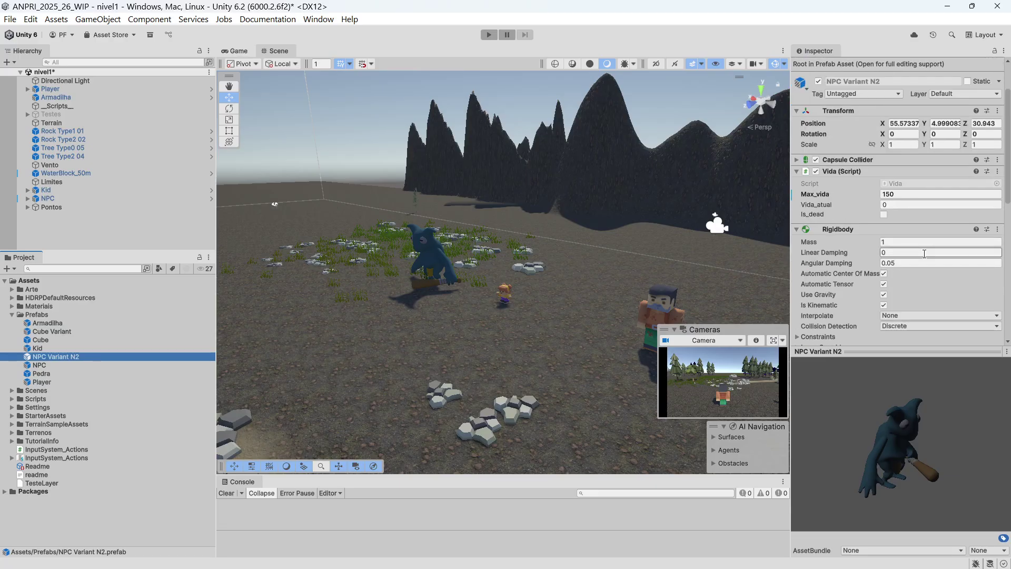
left_click(59, 365)
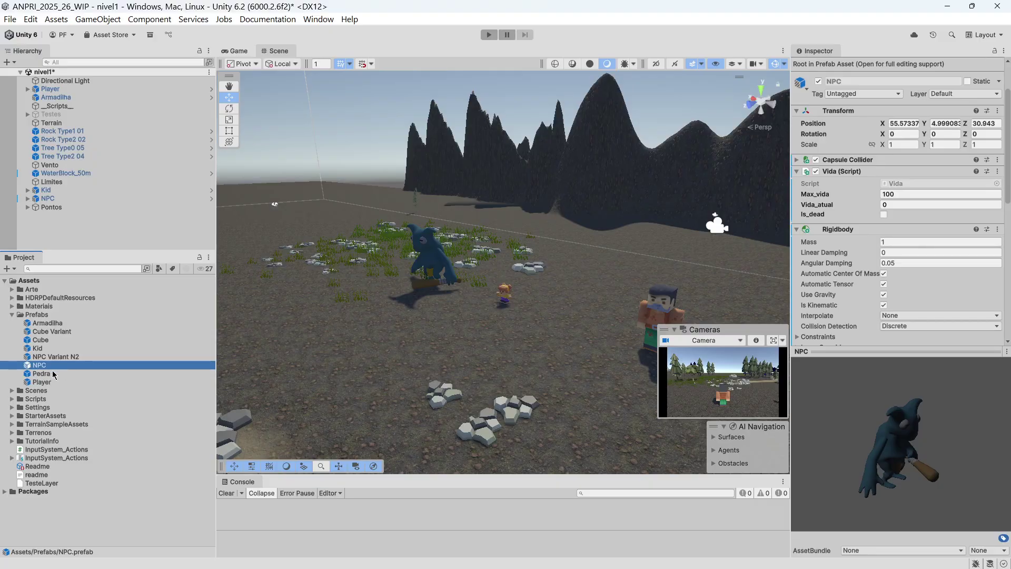
Step: Review the component settings of the NPC Variant N2 and Pedra prefabs, including Pedra's Sphere Collider, Tira Vida script and Rigidbody
left_click(76, 358)
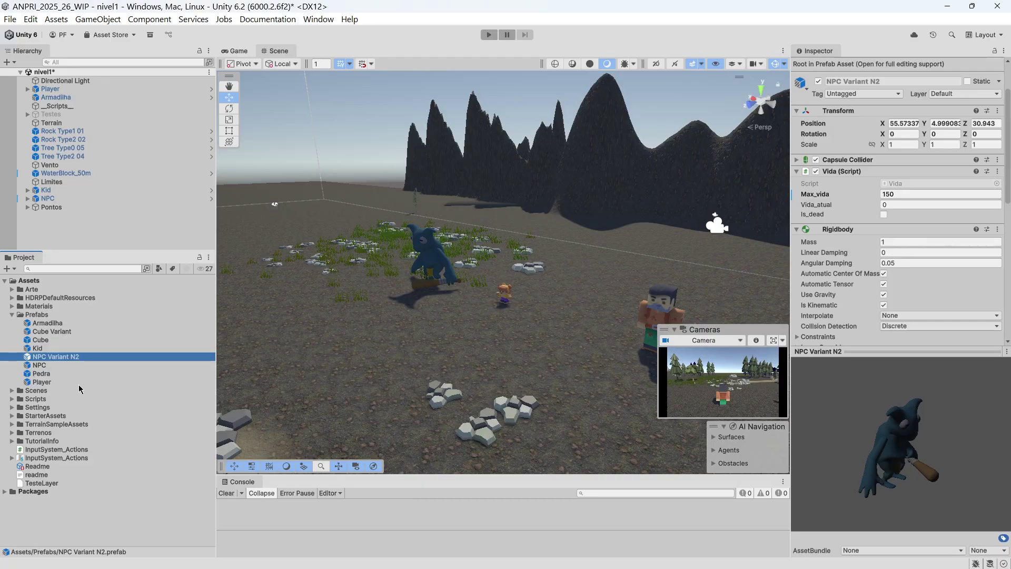
left_click(46, 374)
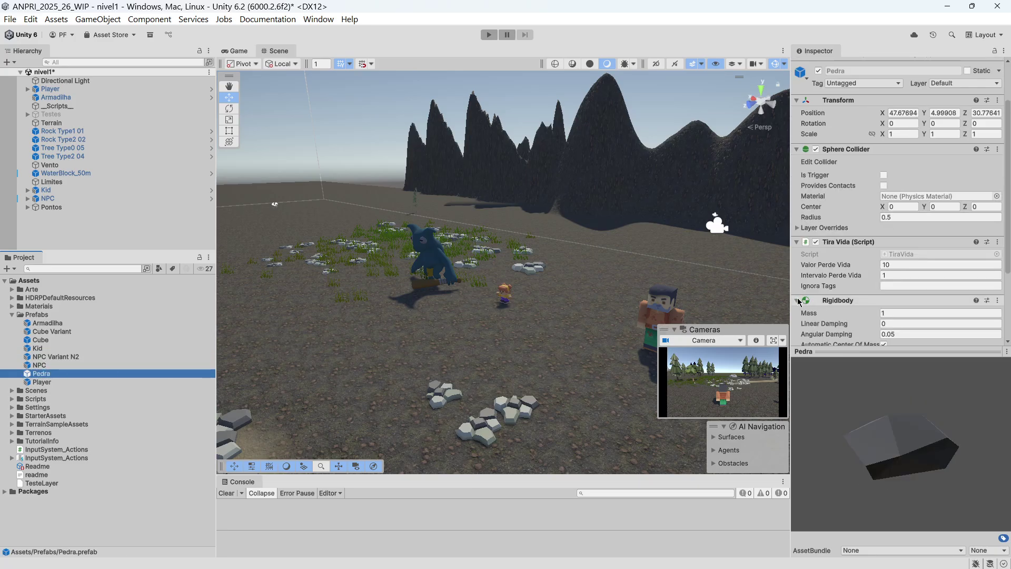
left_click_drag(883, 352, 893, 430)
left_click_drag(910, 350, 904, 438)
middle_click_drag(596, 375, 537, 365)
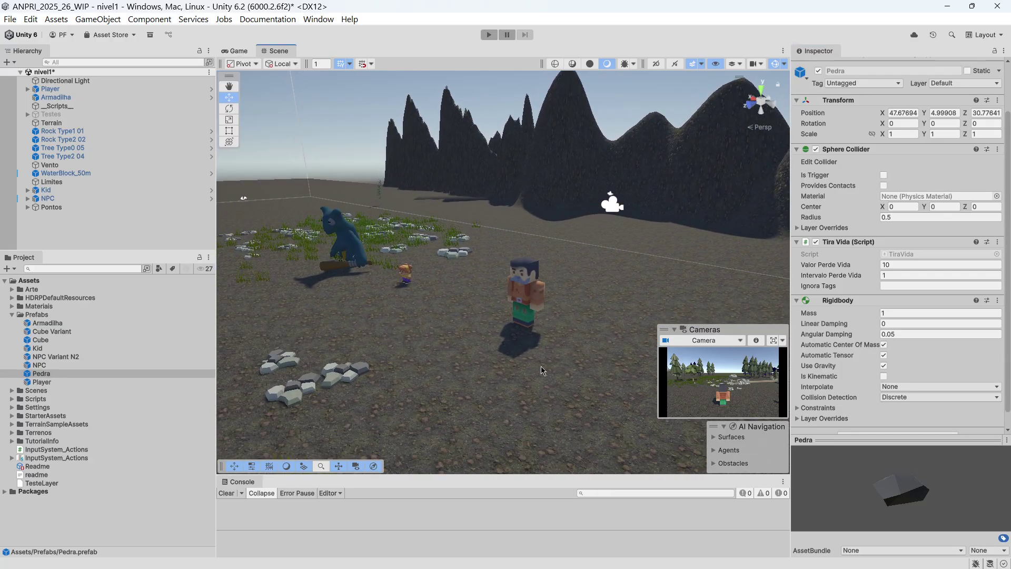
scroll(965, 304, "down", 2)
scroll(965, 304, "up", 3)
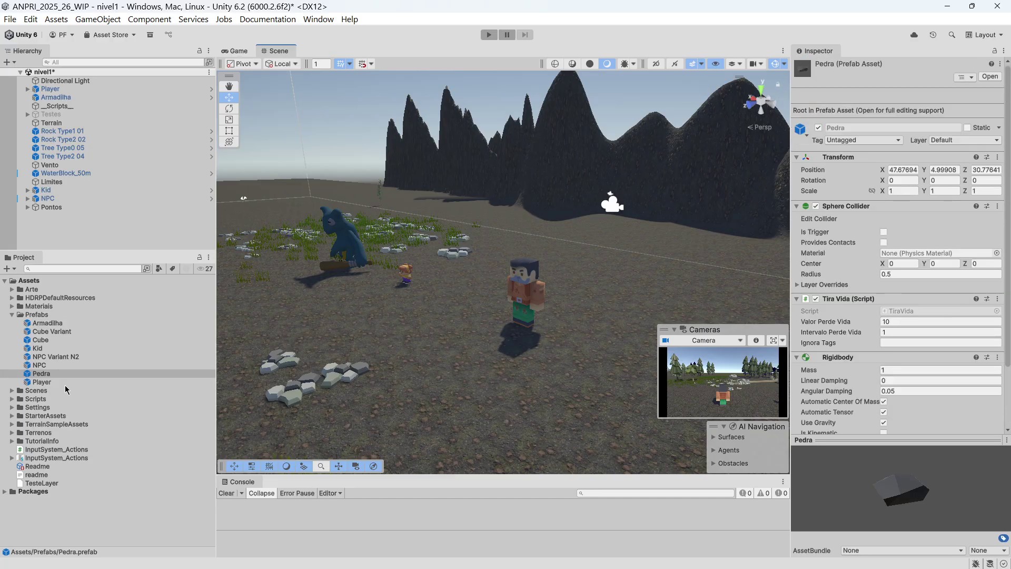
Step: Place an instance of the Pedra prefab on the ground beside the bearded Player character
left_click_drag(43, 375, 481, 327)
scroll(558, 368, "up", 2)
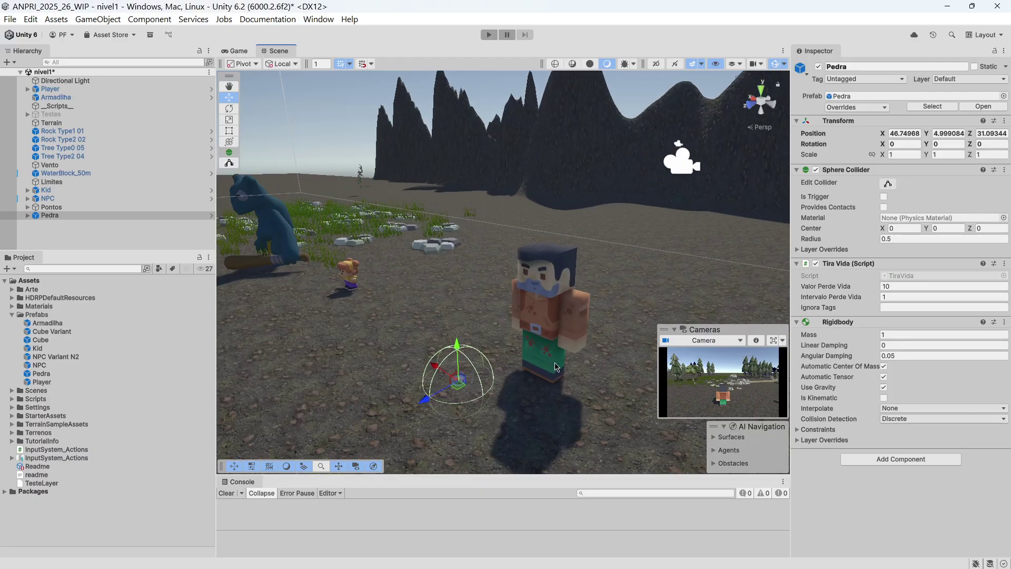
scroll(558, 367, "up", 2)
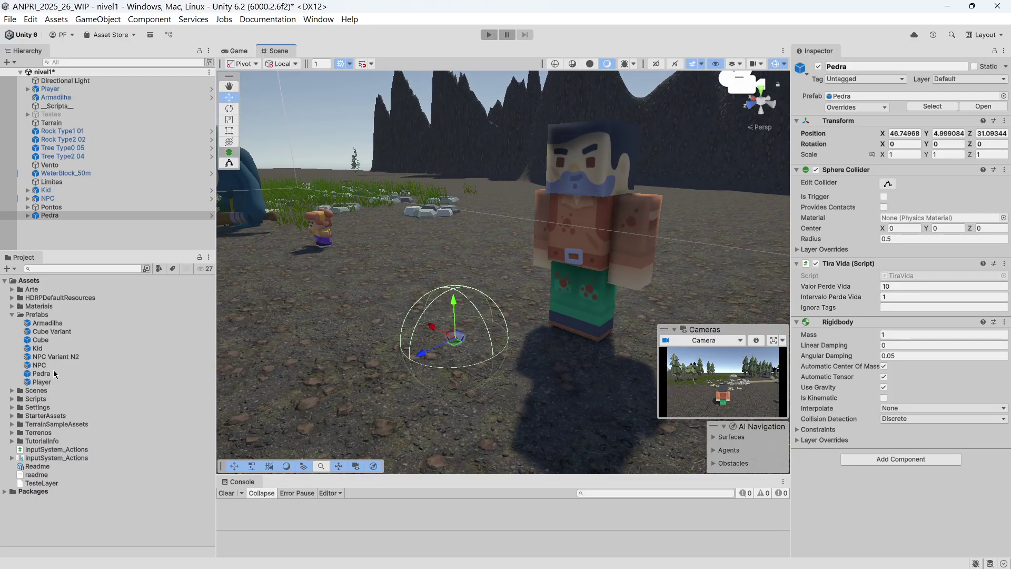
Step: Delete the Pedra prefab from the Prefabs folder and remove its orphaned instance from the nivel1 scene
left_click(42, 374)
key("Delete")
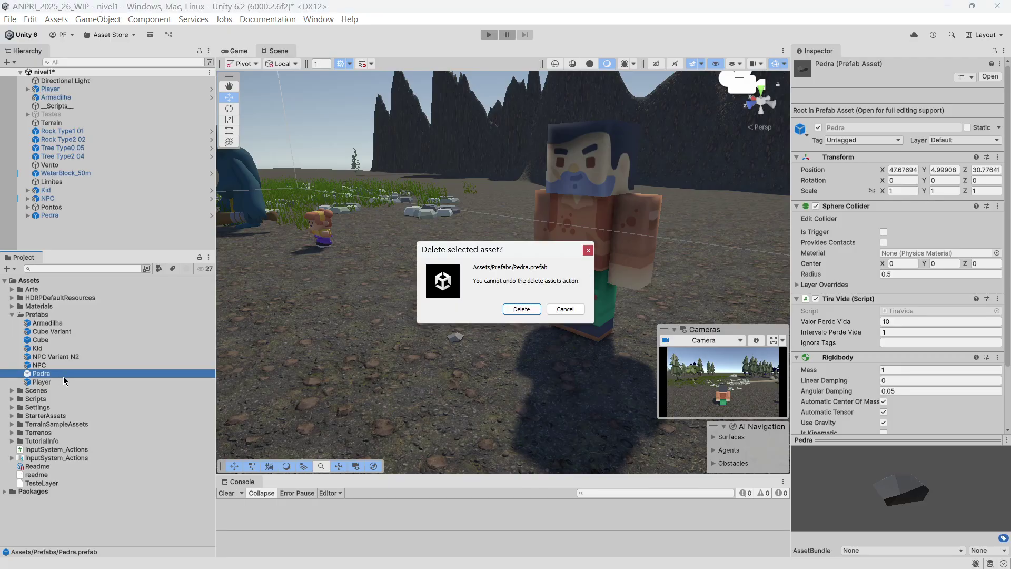
left_click(520, 309)
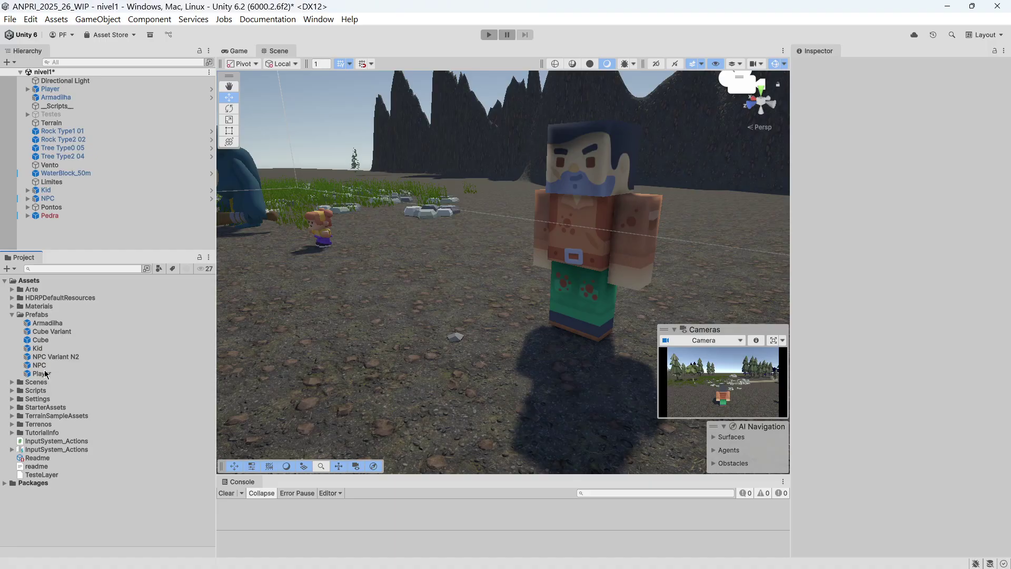
left_click(52, 216)
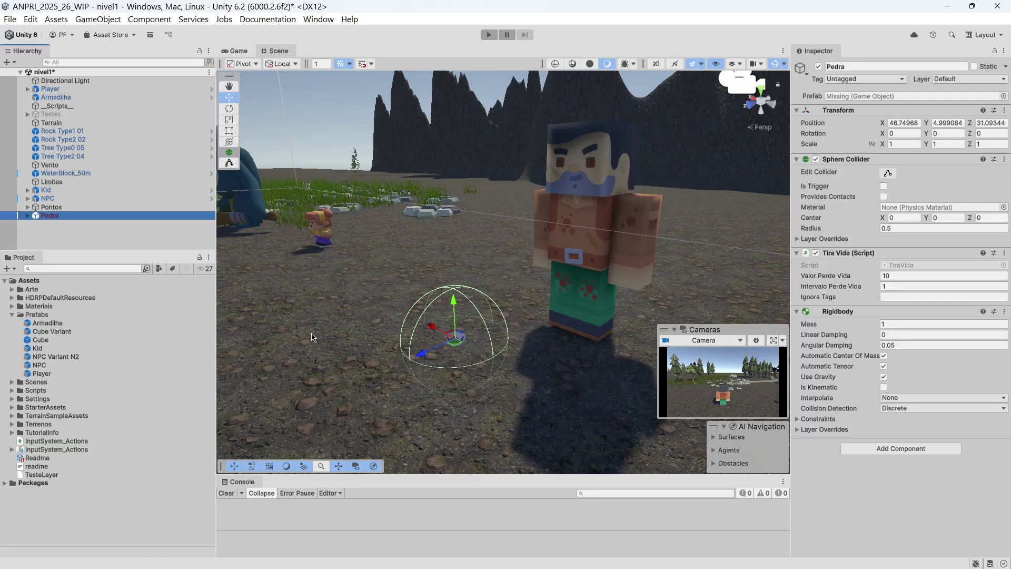
left_click(106, 238)
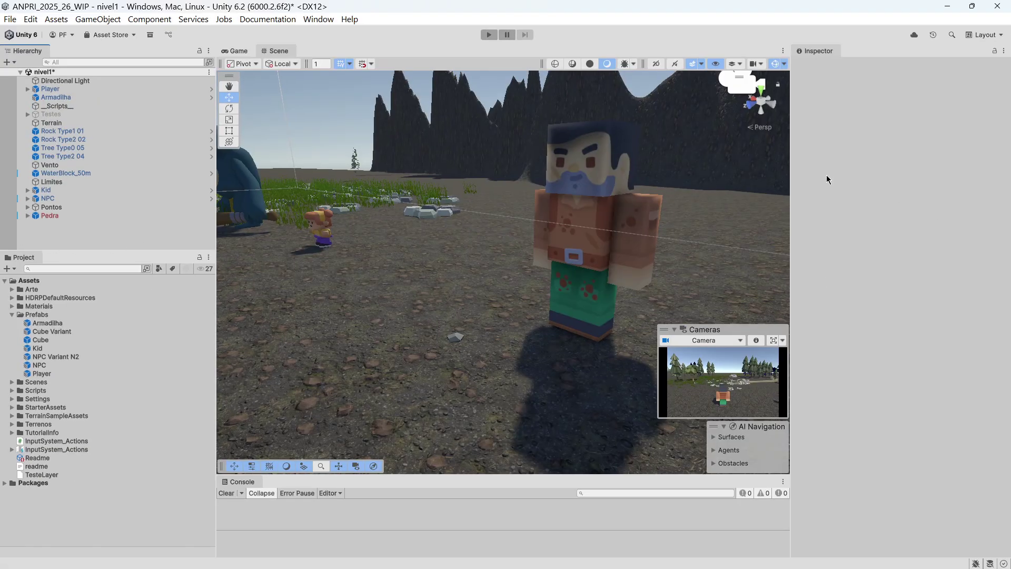
left_click(53, 217)
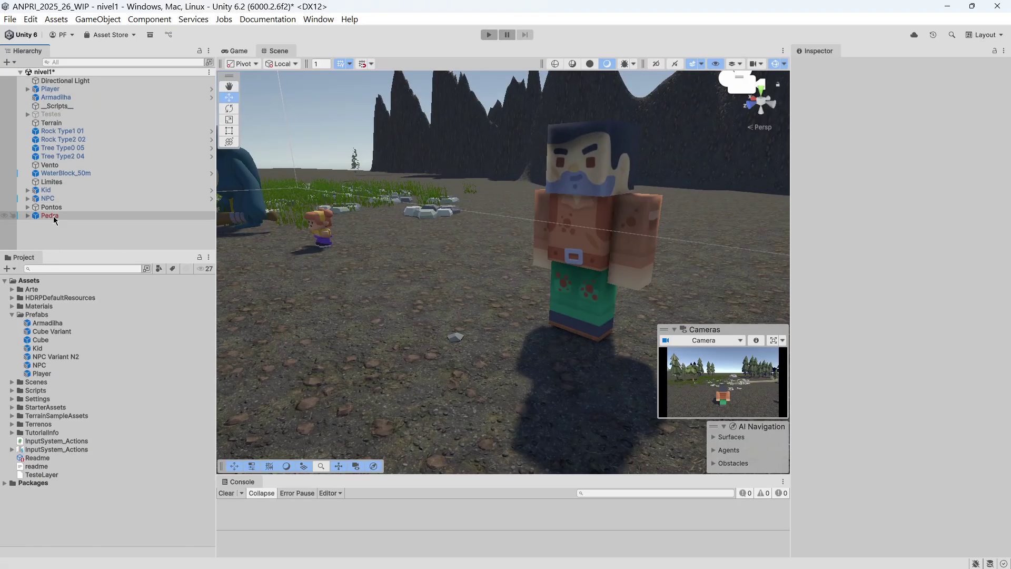
key("Delete")
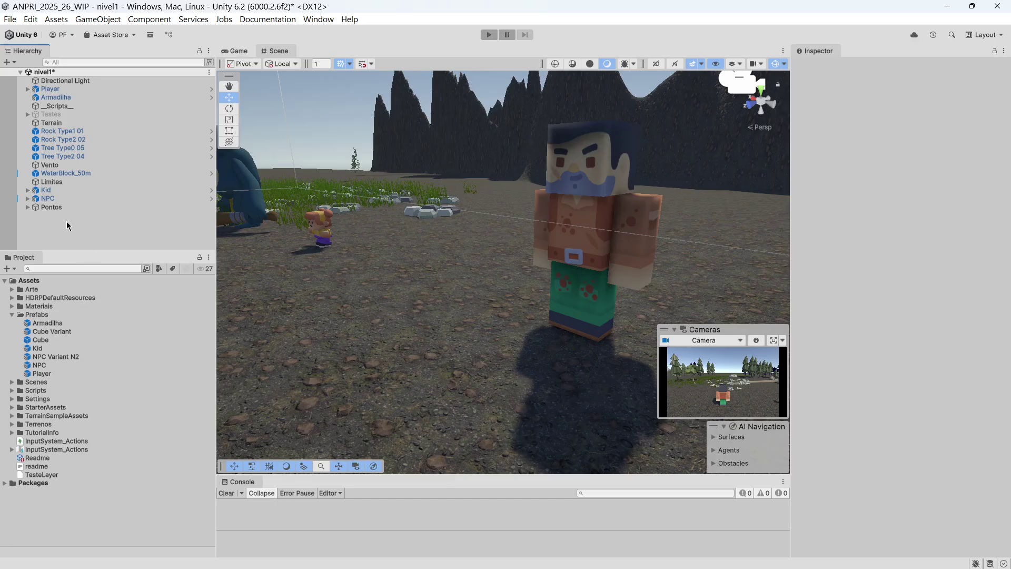
Step: Completely unpack the scene's NPC so it is no longer linked to NPC Variant N2
left_click(42, 200)
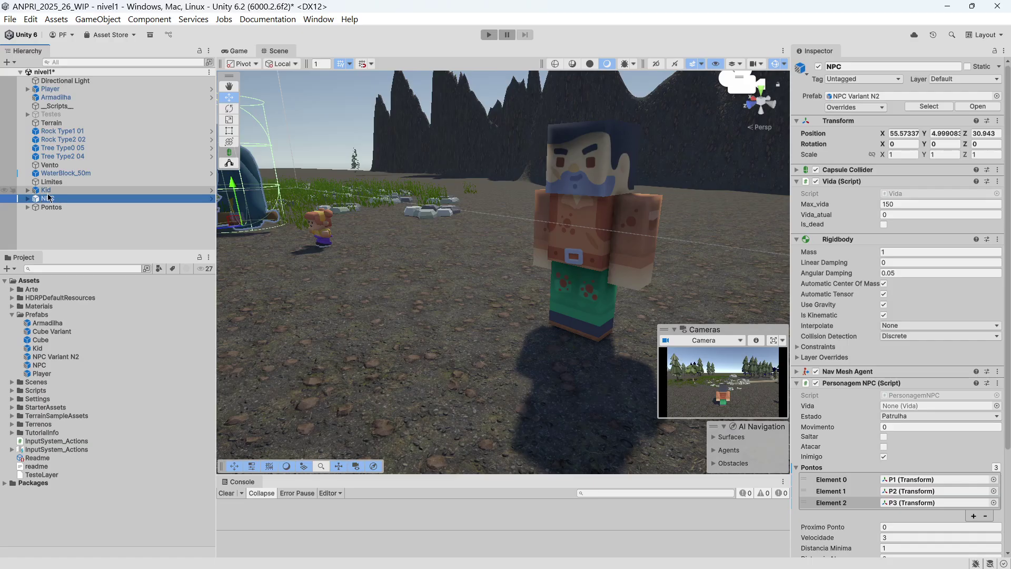
key("f")
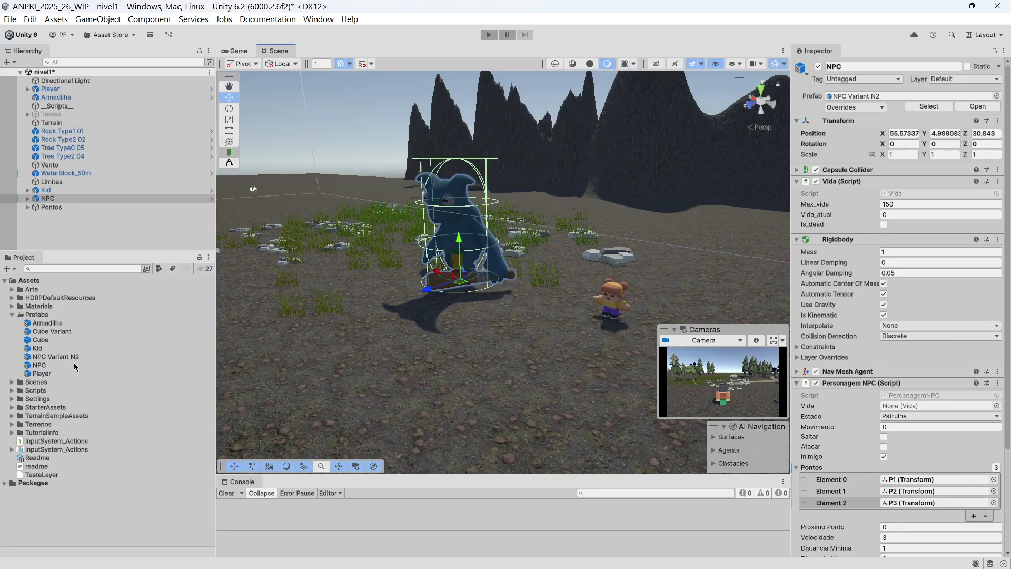
right_click(46, 200)
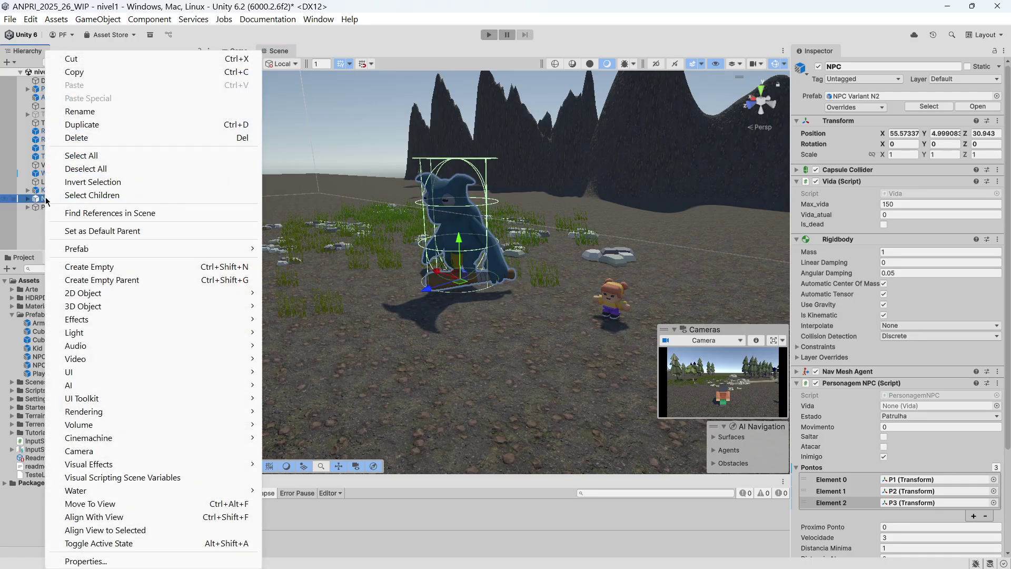
mouse_move(164, 245)
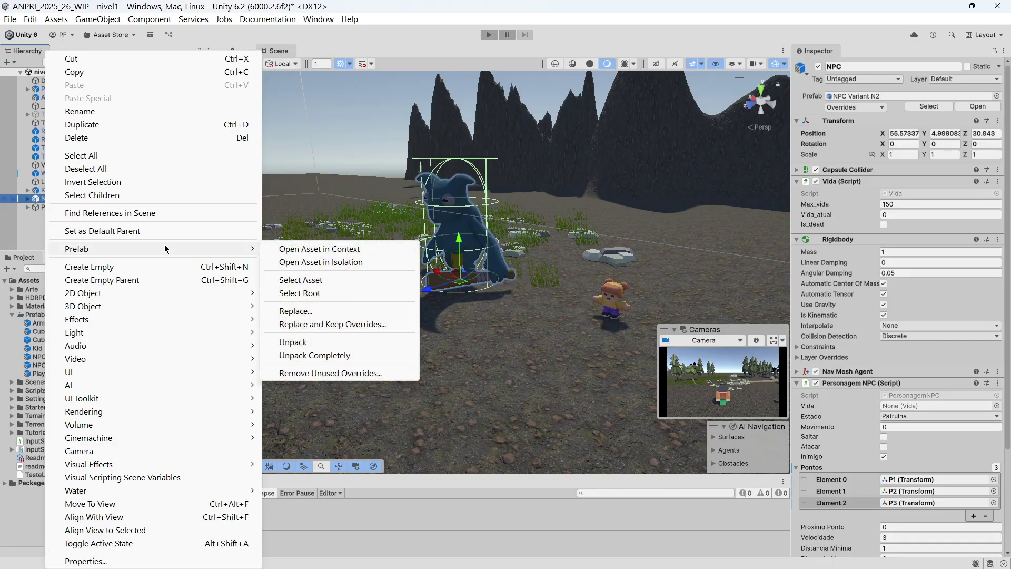
left_click(352, 356)
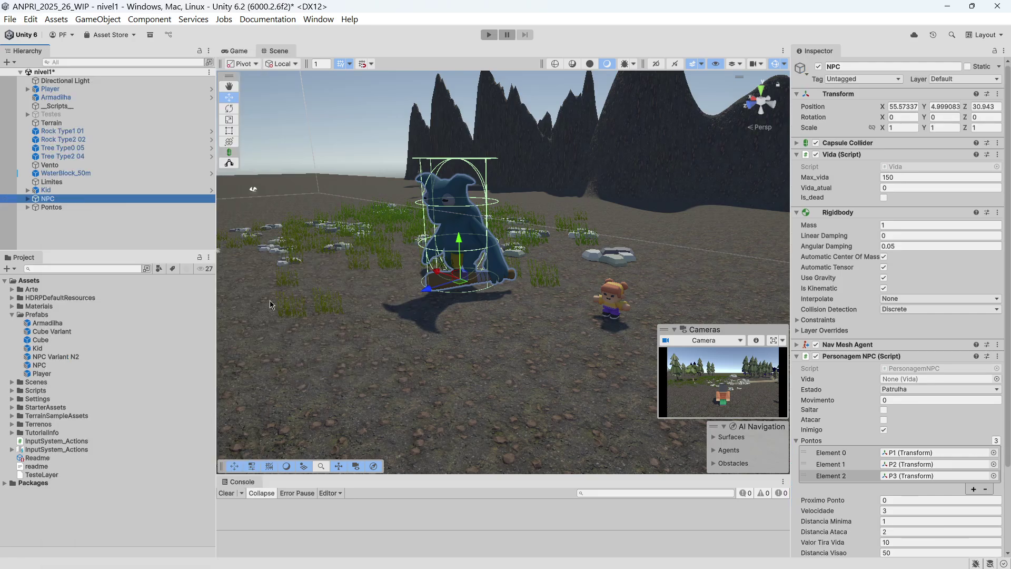
Step: Examine the unpacked NPC's child objects in the scene and the original NPC prefab's component settings
left_click(42, 217)
left_click(43, 200)
left_click(28, 198)
left_click(103, 237)
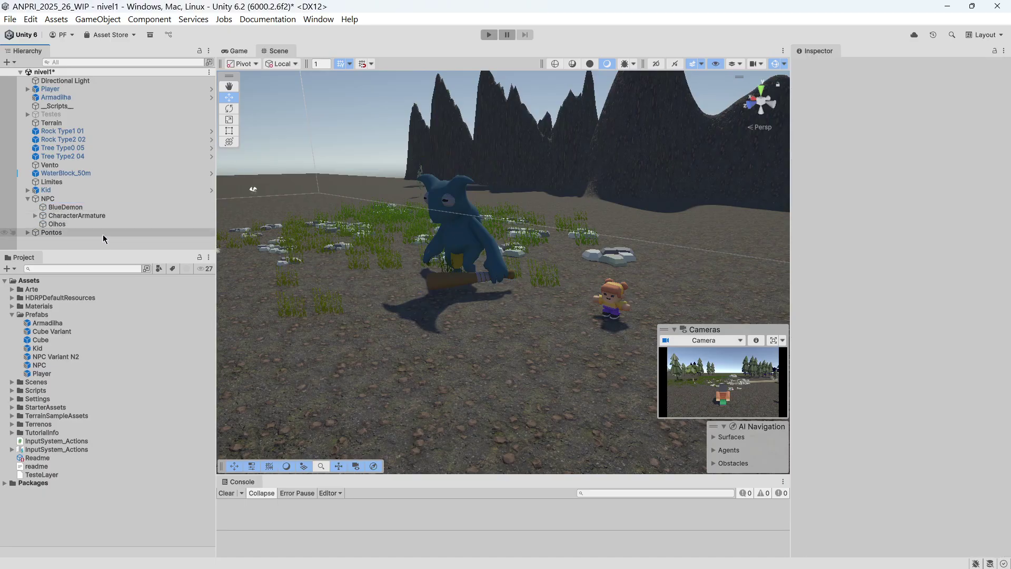
left_click(45, 366)
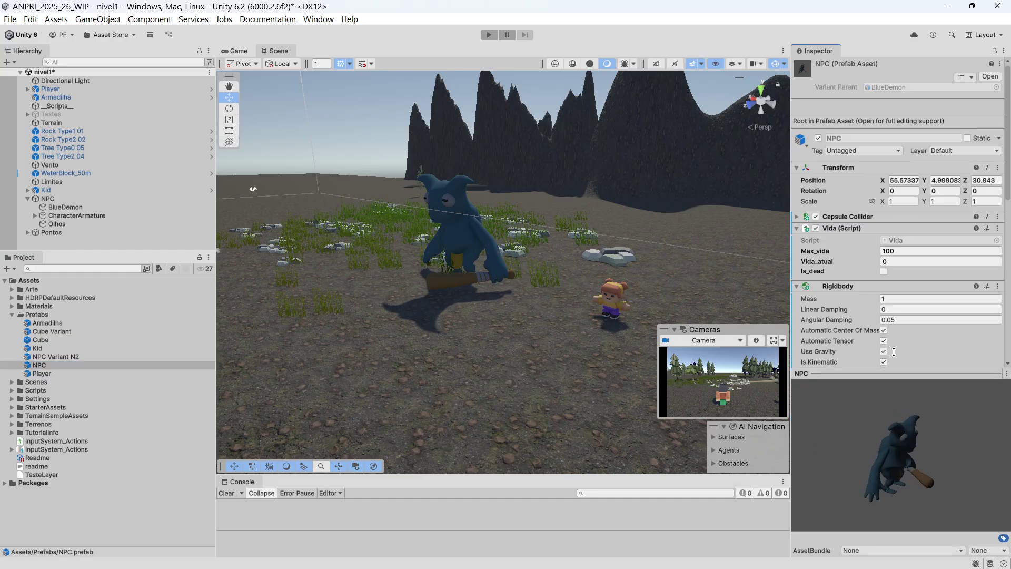
Step: Save the unpacked NPC as a new original prefab in the Prefabs folder, and delete the NPC from the scene
left_click(49, 200)
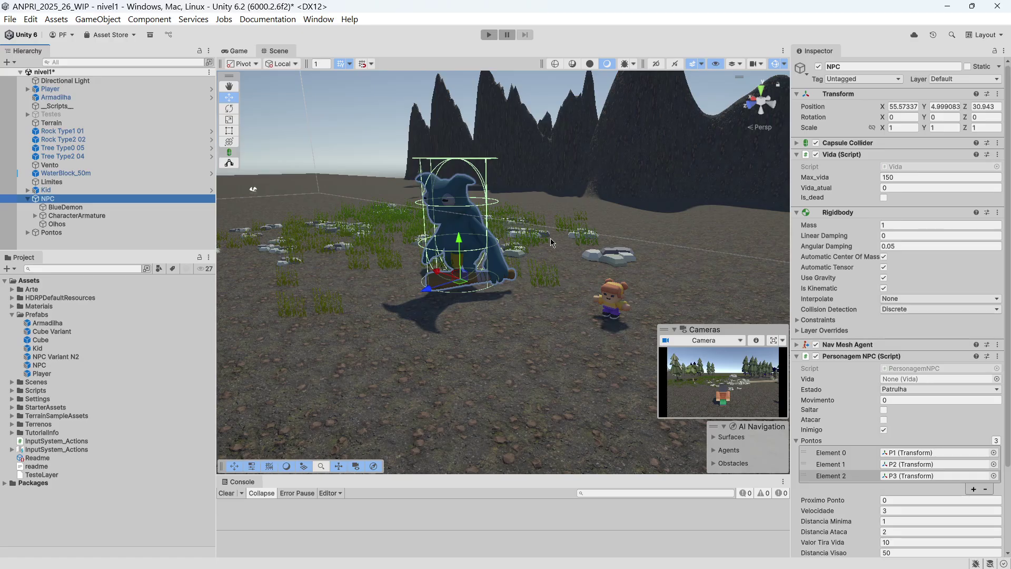
left_click_drag(48, 199, 77, 312)
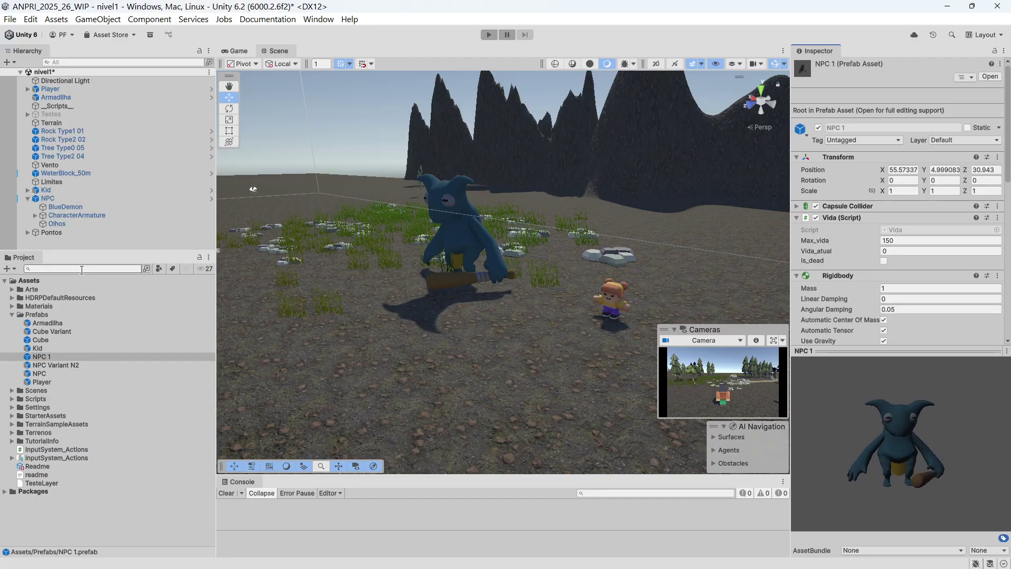
left_click(47, 200)
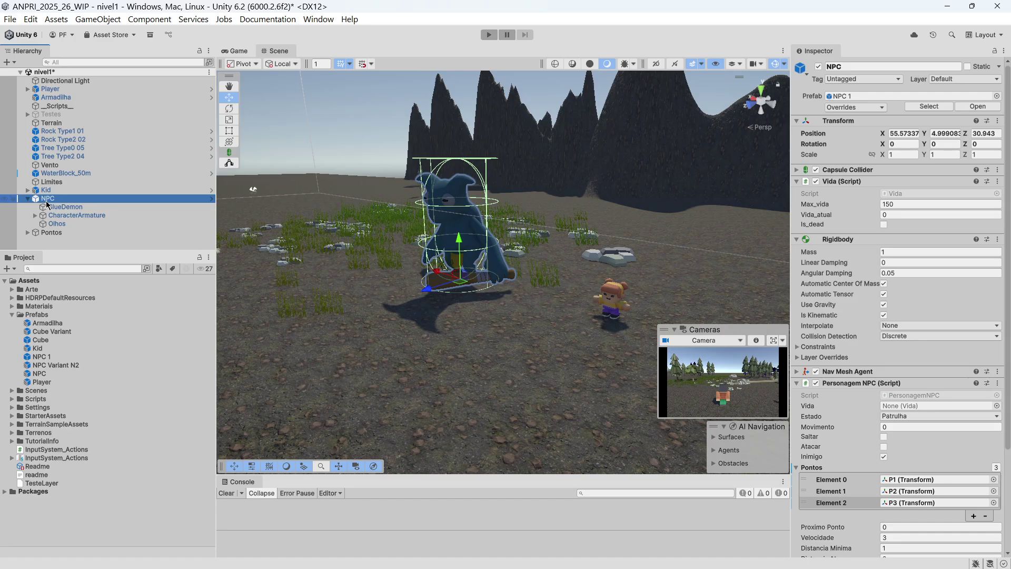
key("Delete")
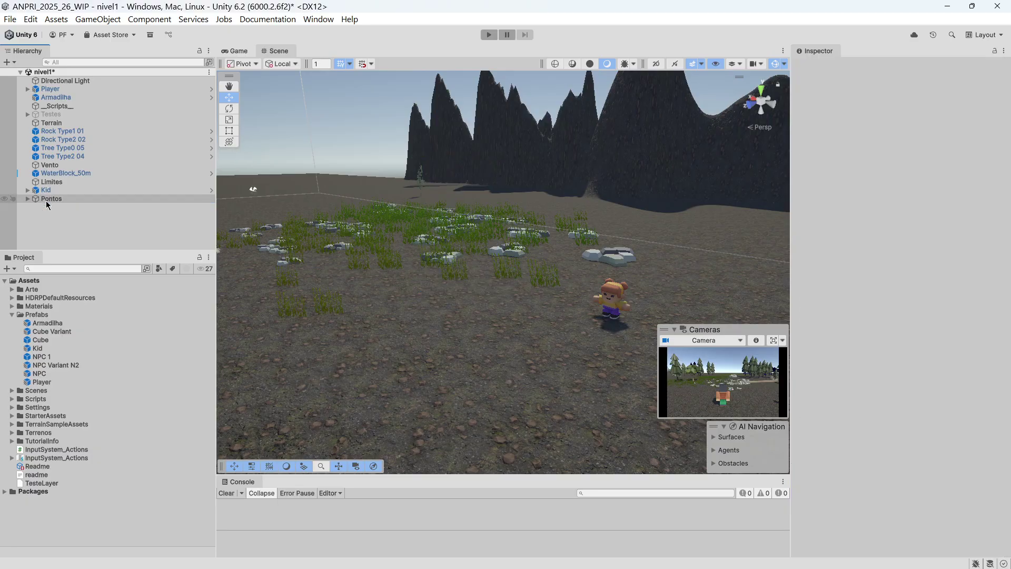
Step: Delete the Cube and Cube Variant prefabs from the Prefabs folder and clear the Console
left_click(43, 360)
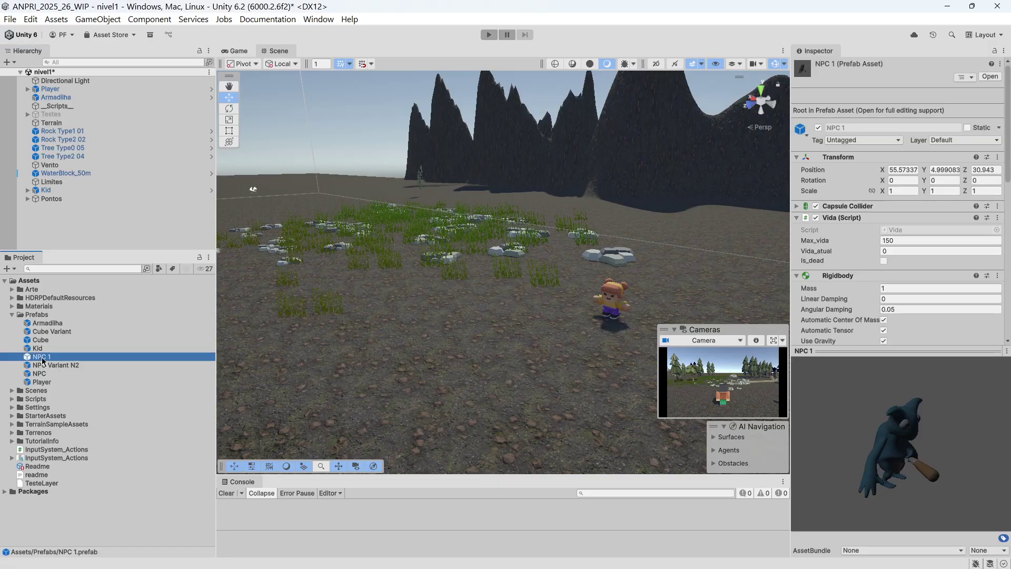
left_click(36, 341)
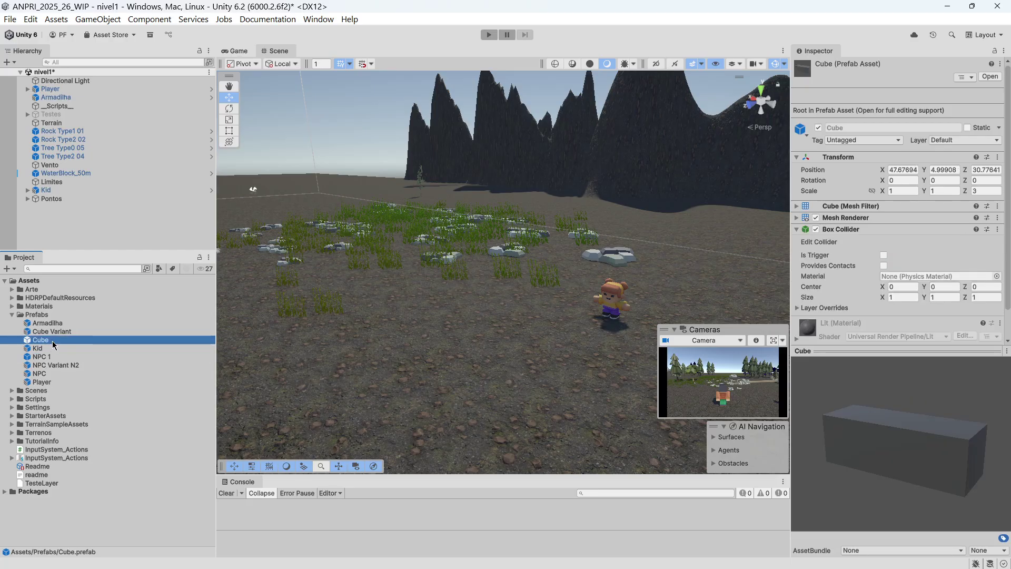
key("Delete")
key("Return")
left_click(80, 324)
left_click(82, 331)
key("Delete")
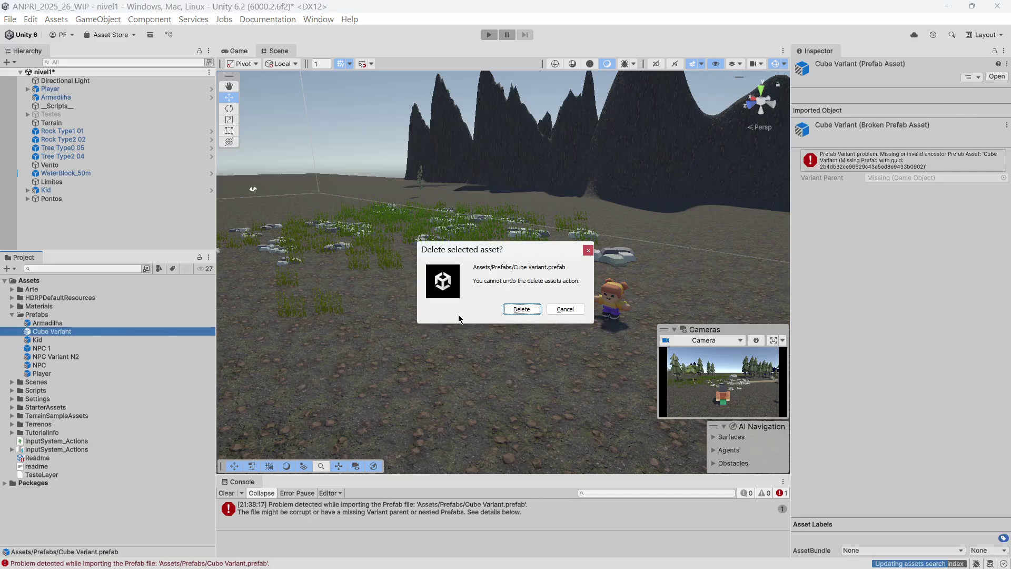
left_click(521, 309)
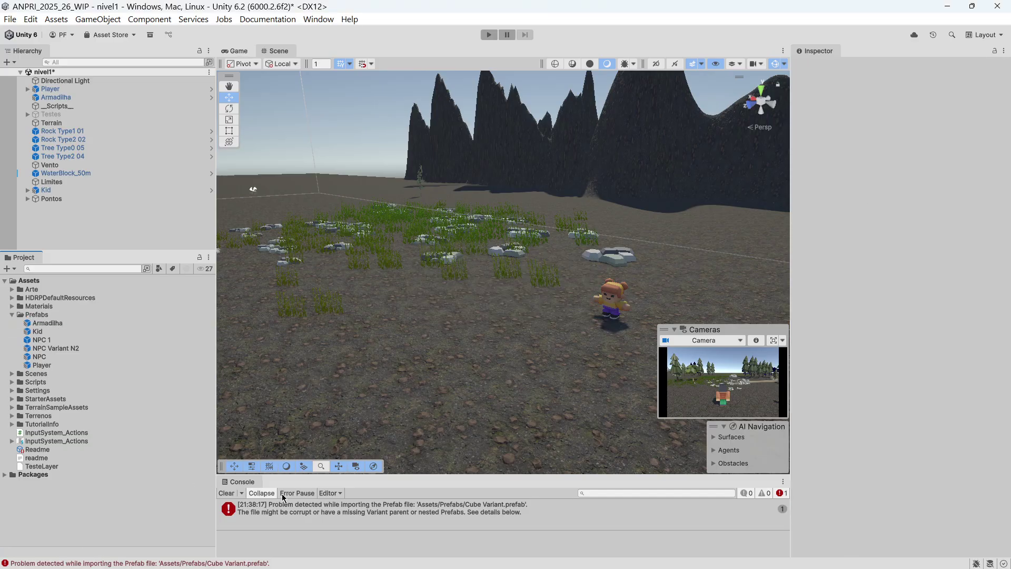
left_click(233, 493)
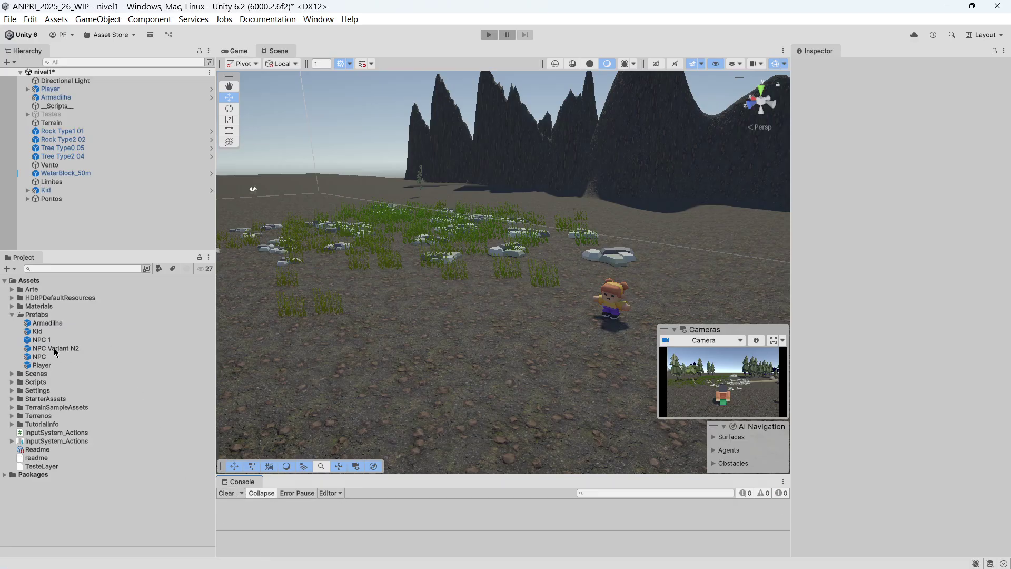
Step: Delete the NPC Variant N2 prefab from the Prefabs folder
left_click(53, 350)
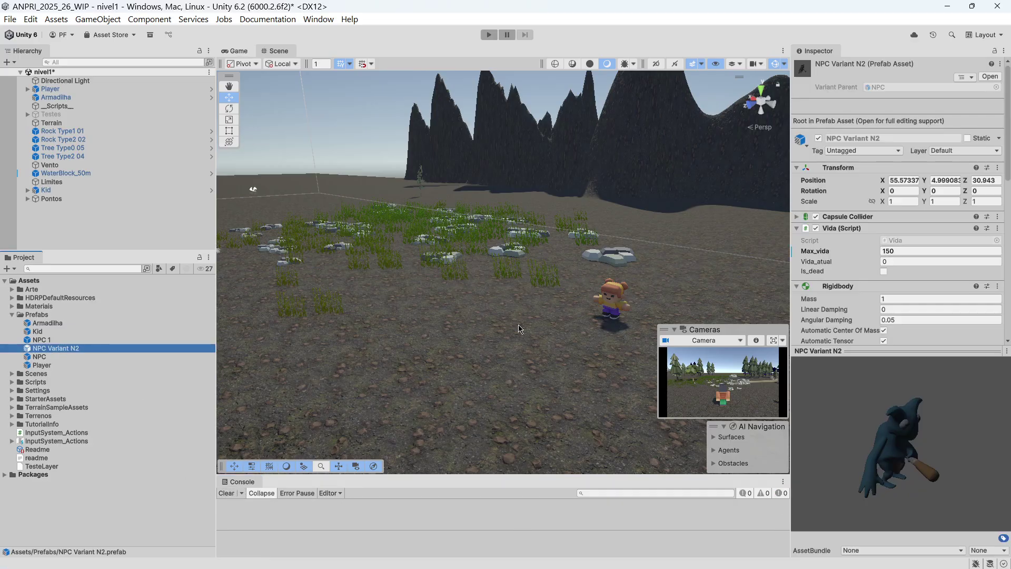
key("Delete")
left_click(521, 309)
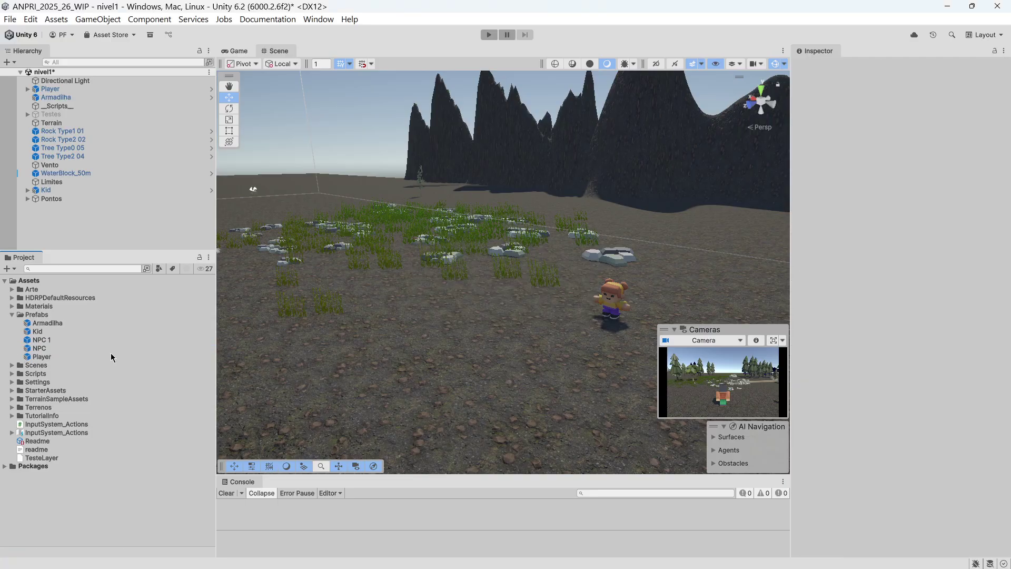
Step: Place the original NPC prefab in the grass behind the Kid, and delete the NPC 1 prefab from the Prefabs folder
left_click(46, 350)
left_click_drag(42, 351, 472, 268)
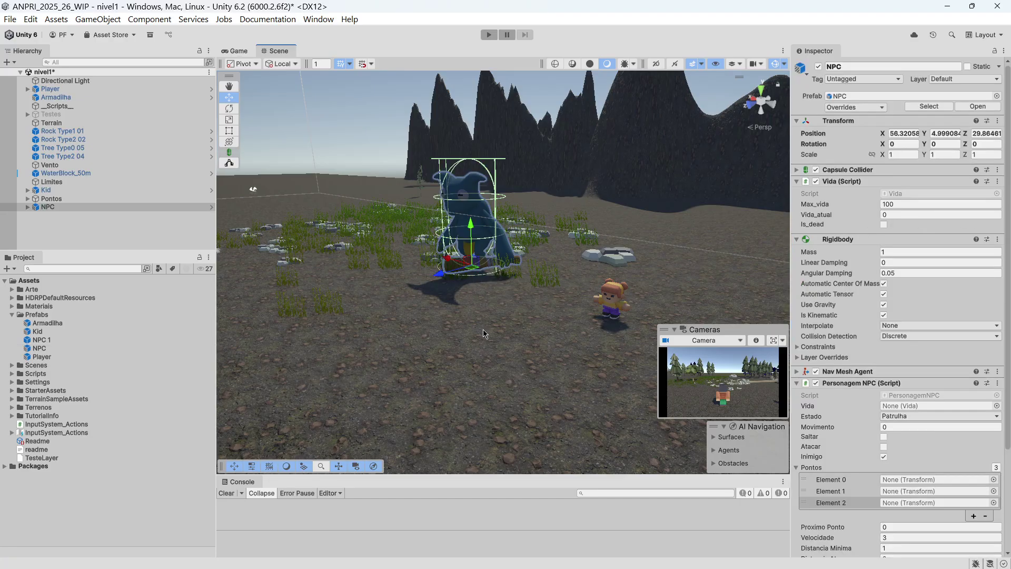
left_click(41, 341)
key("Delete")
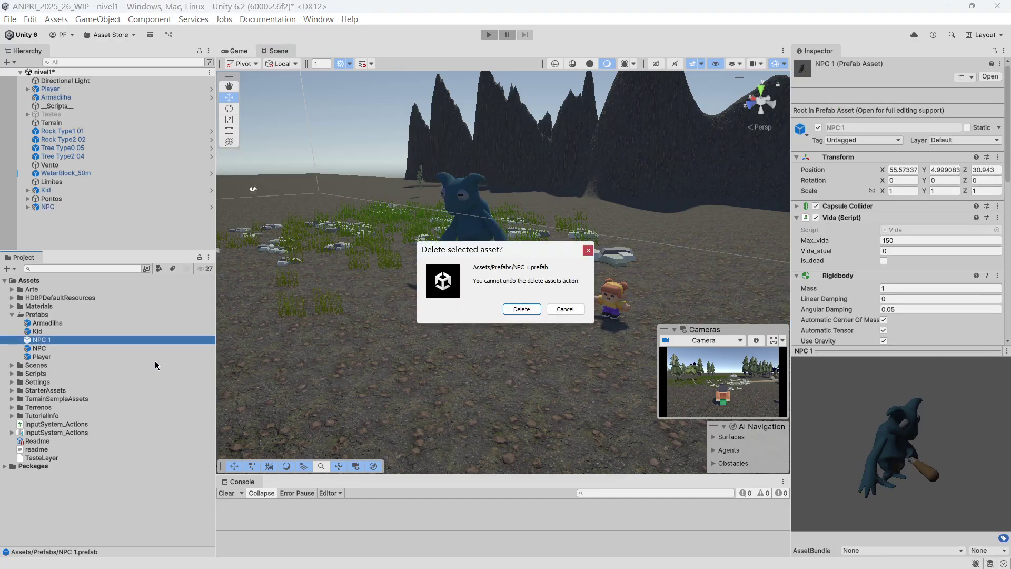
left_click(518, 309)
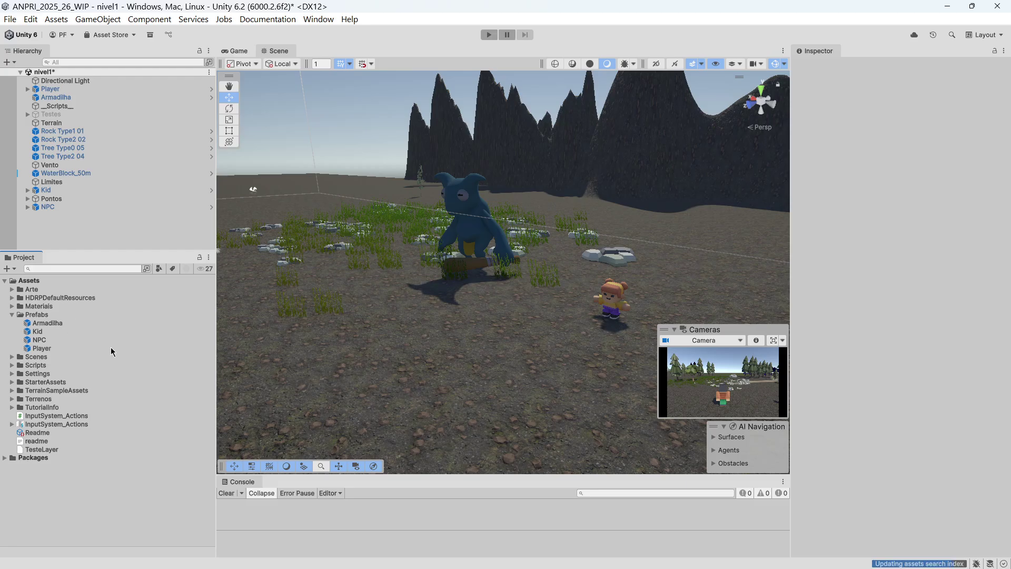
right_click_drag(342, 305, 316, 295)
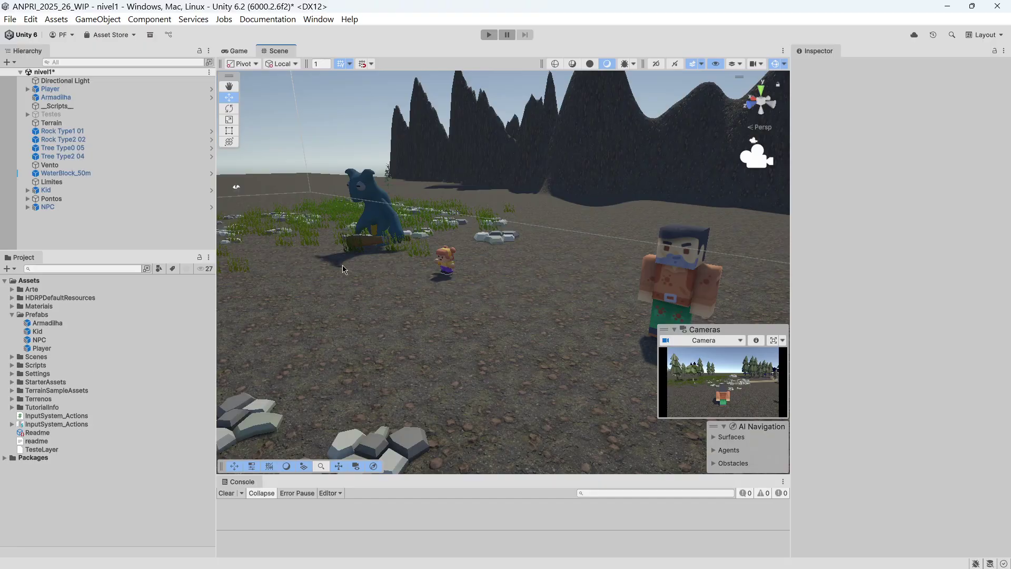
middle_click_drag(545, 320, 496, 326)
right_click_drag(541, 321, 496, 311)
middle_click_drag(512, 319, 481, 300)
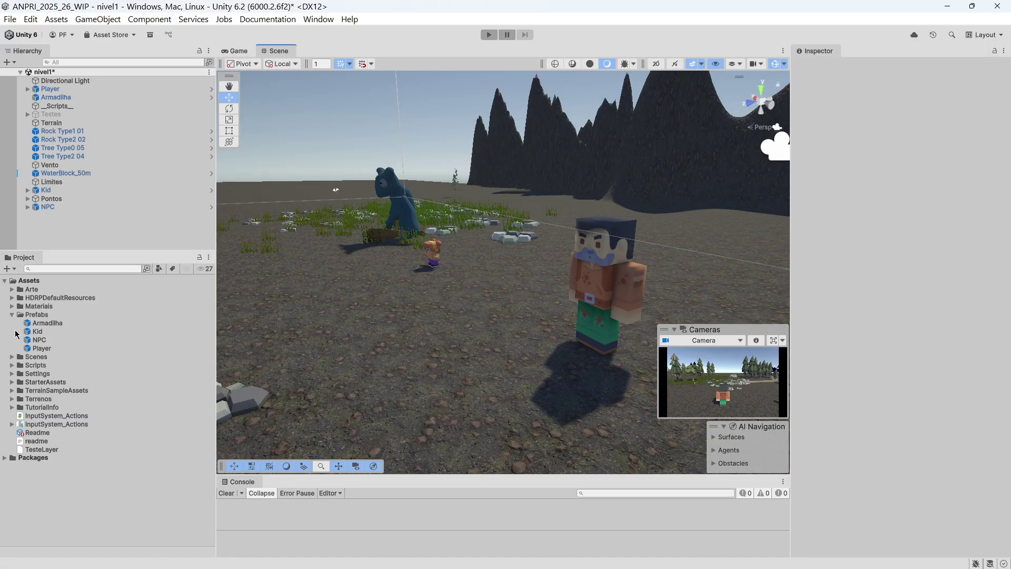
Step: Add the Rock_02 model from SimpleNaturePack to the scene and position it near the NPC at about X 46.85, Z 30.91
left_click(13, 291)
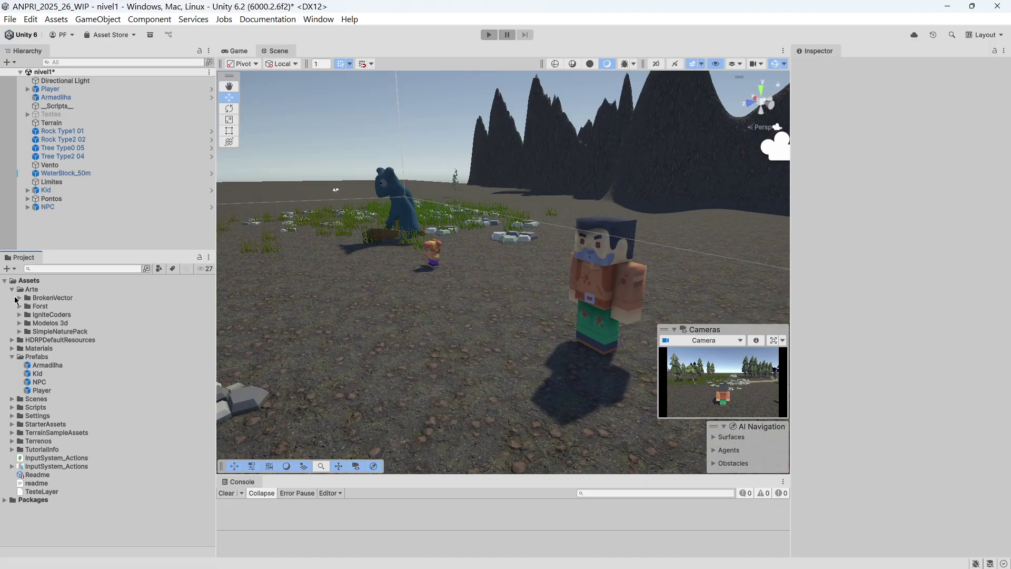
left_click(19, 332)
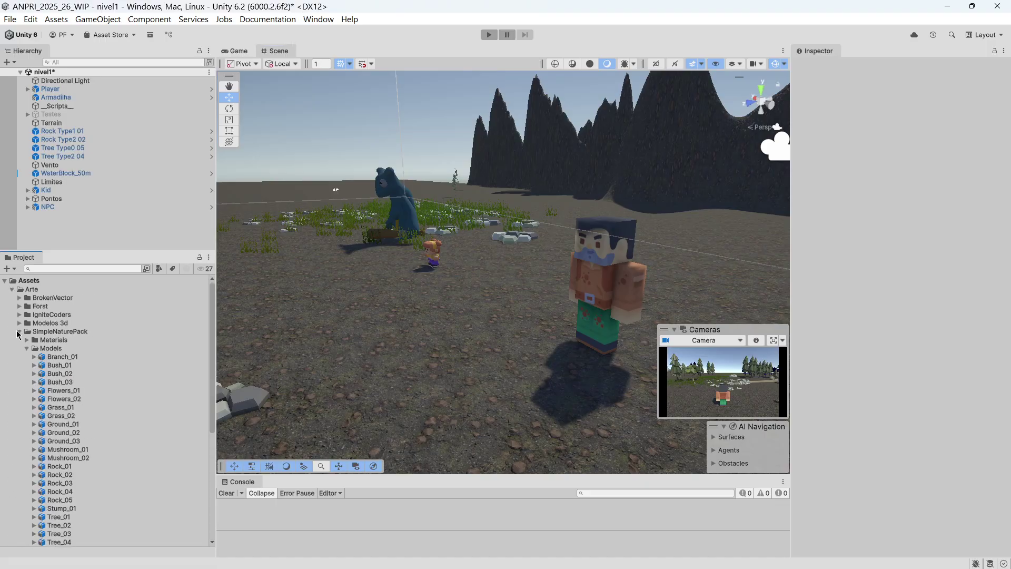
left_click_drag(61, 475, 69, 235)
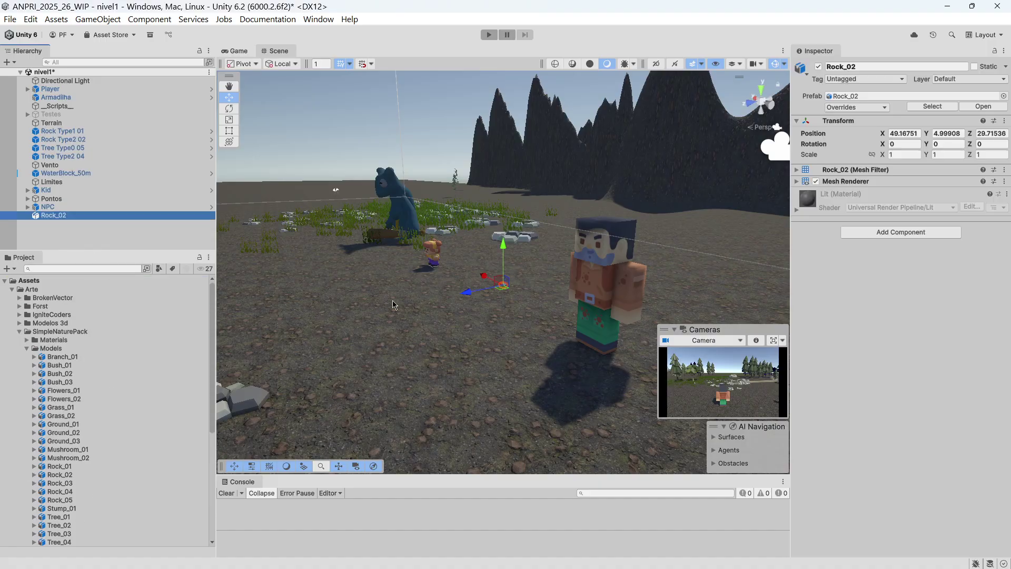
left_click_drag(495, 292, 503, 342)
Step: Add a Rigidbody component to Rock_02 and collapse the SimpleNaturePack folder
left_click(875, 236)
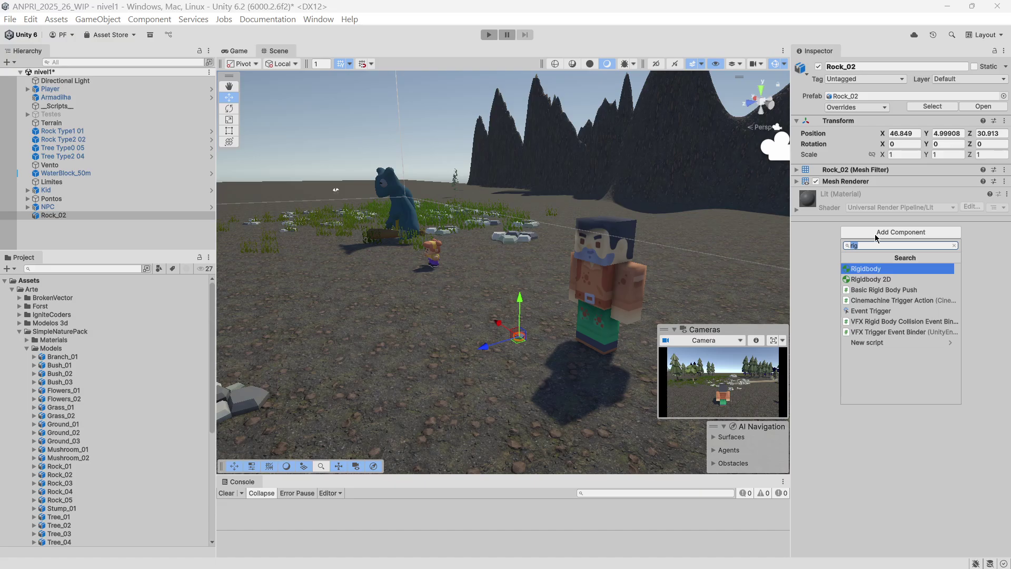
key("Return")
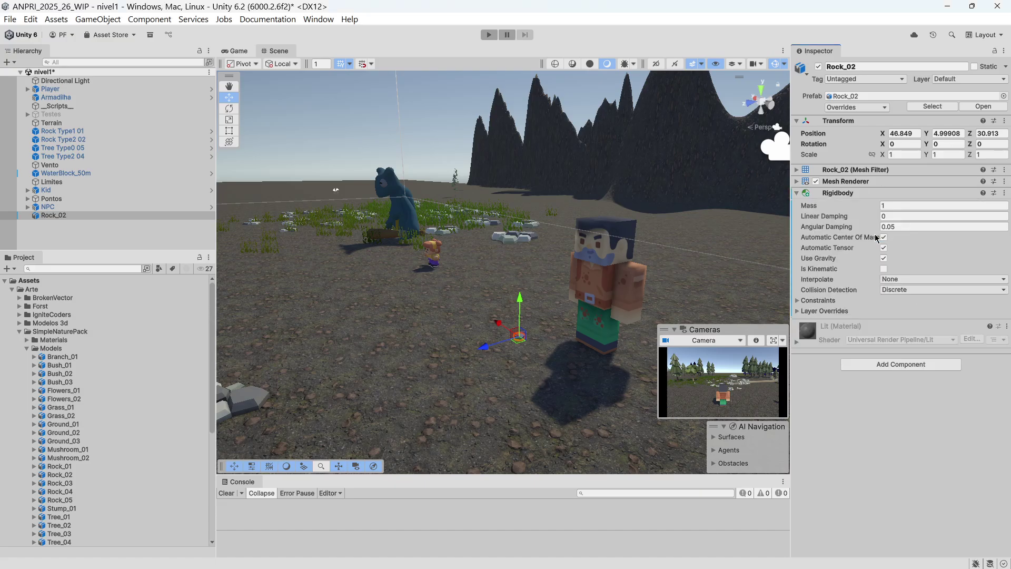
left_click(19, 331)
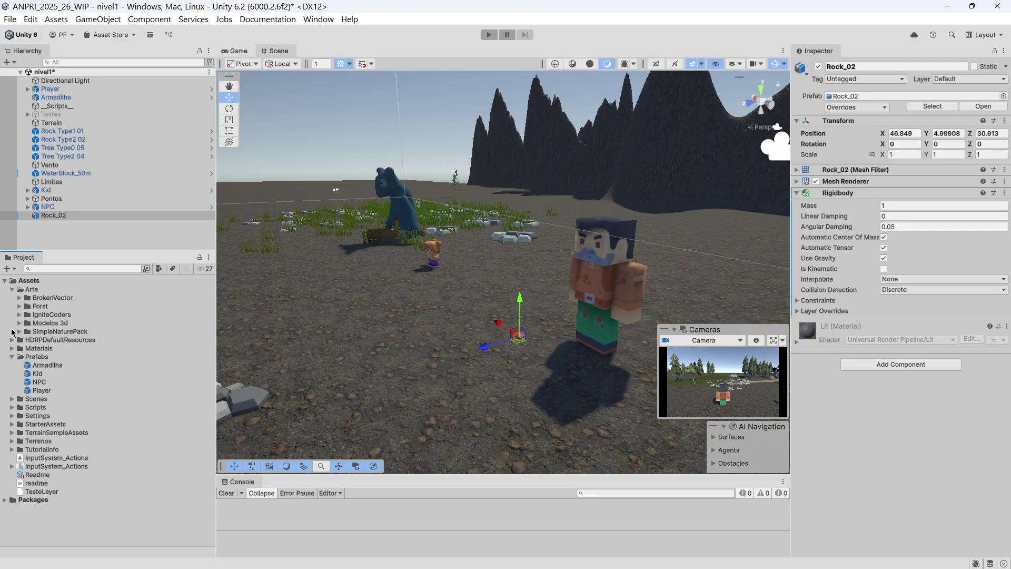
Step: Add a Sphere Collider component to Rock_02
left_click(66, 215)
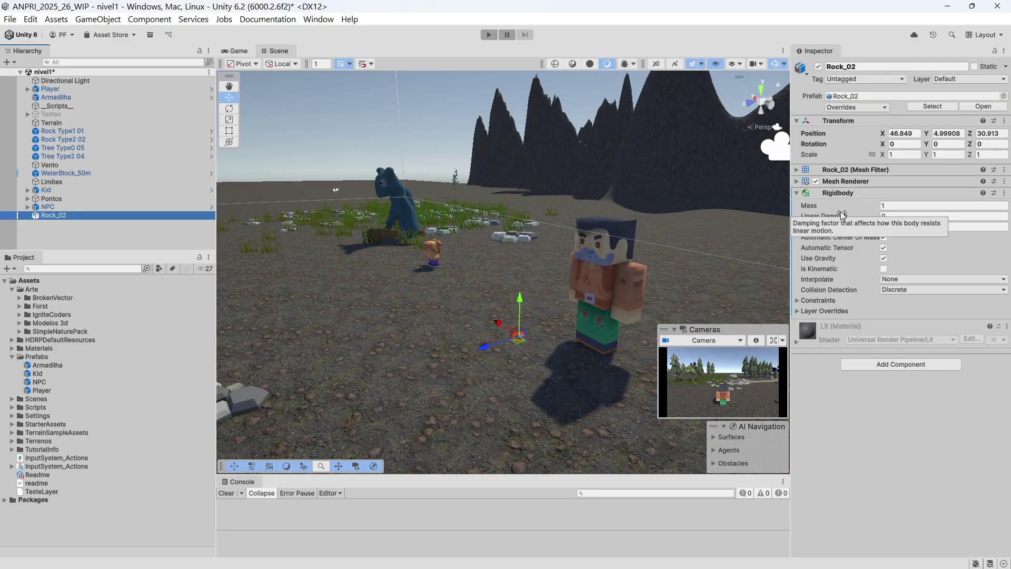
left_click(889, 364)
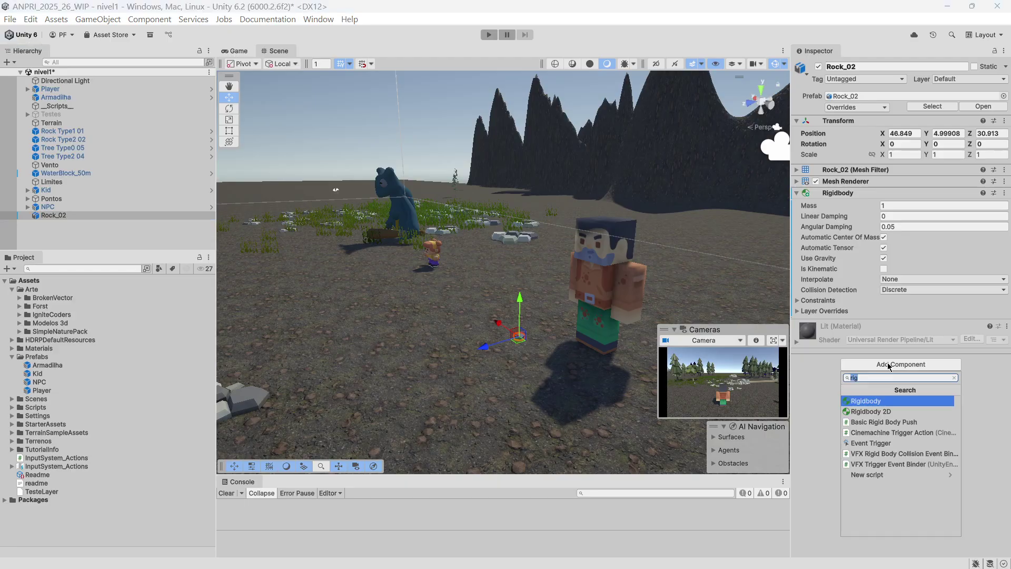
type("sp")
key("Return")
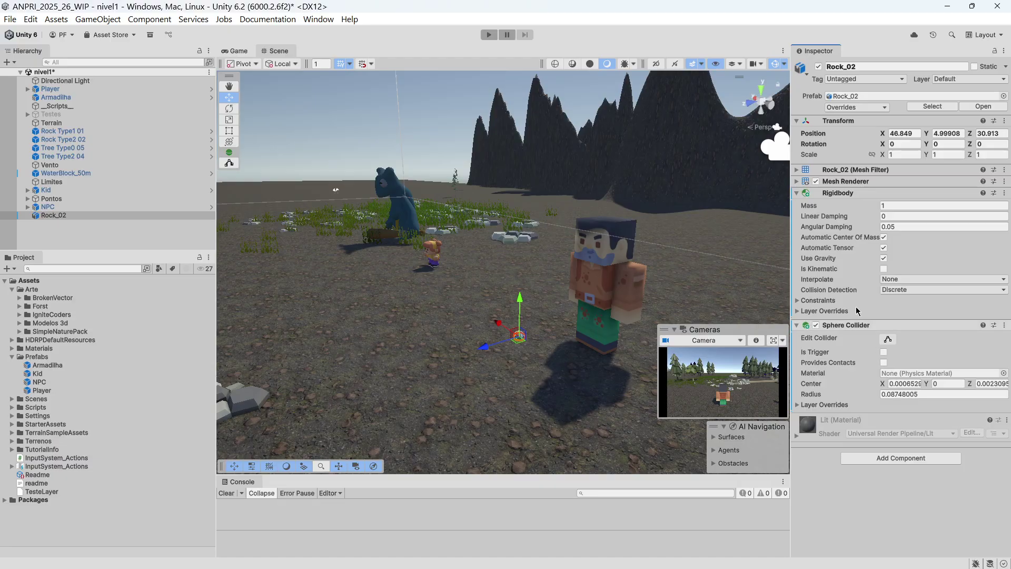
Step: Raise Rock_02 above the ground to a Y position of about 5.48
scroll(574, 379, "up", 5)
middle_click_drag(574, 378, 567, 362)
scroll(566, 363, "up", 3)
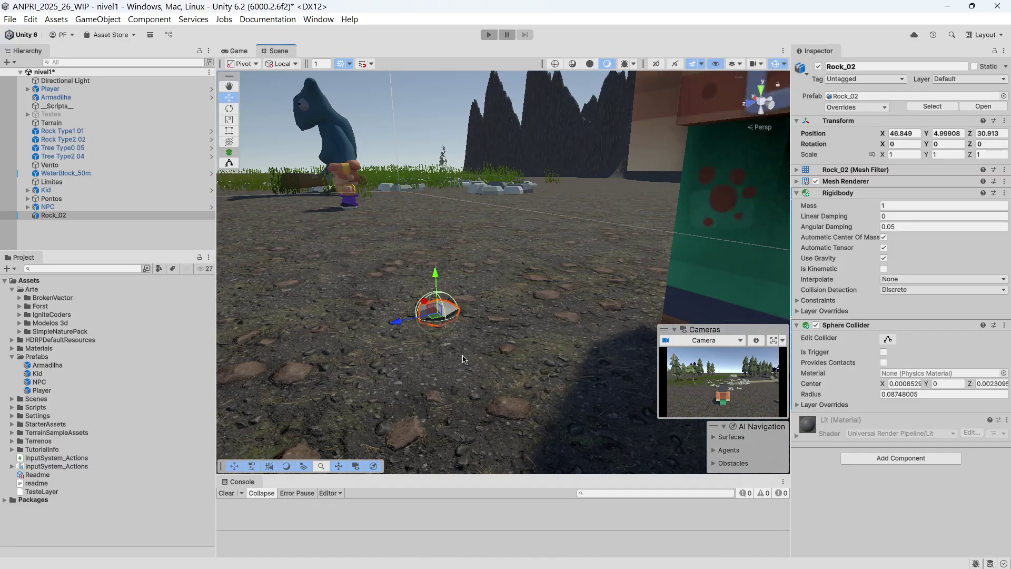
left_click_drag(435, 274, 448, 157)
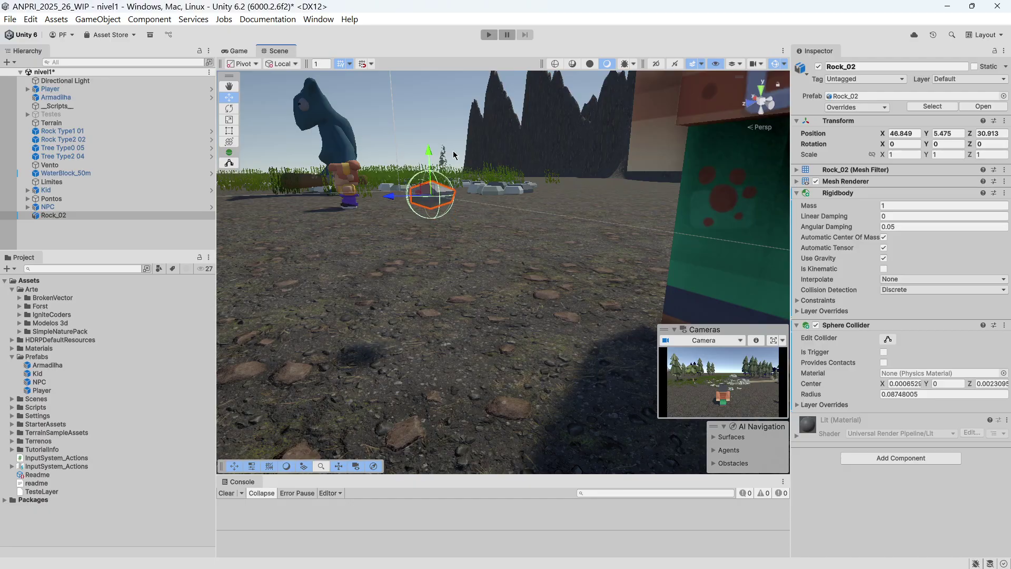
right_click_drag(448, 156, 480, 190)
middle_click_drag(481, 190, 504, 207)
scroll(503, 207, "down", 4)
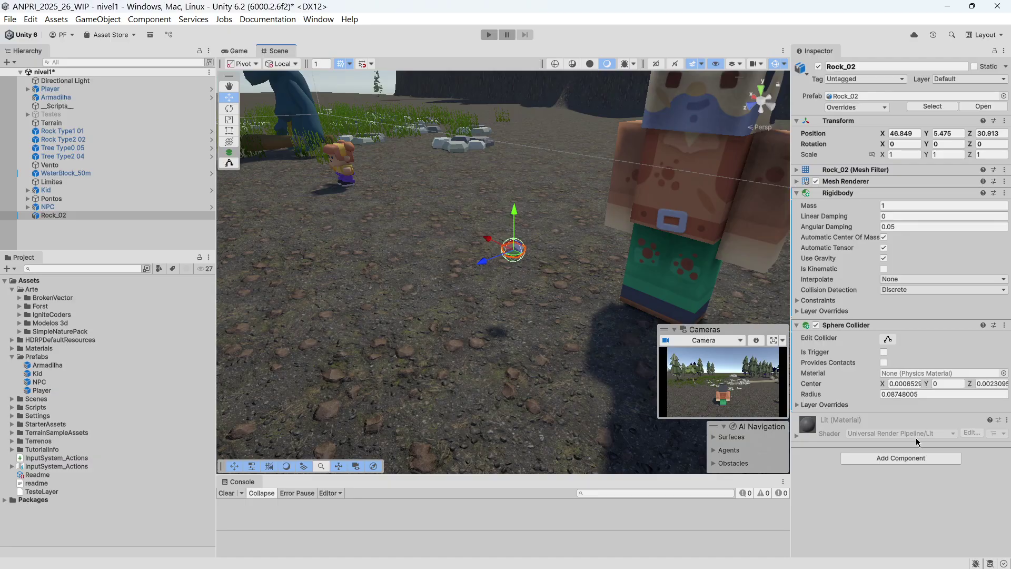
Step: Replace Rock_02's Sphere Collider with a Mesh Collider that has Convex enabled
left_click(913, 458)
type("mes")
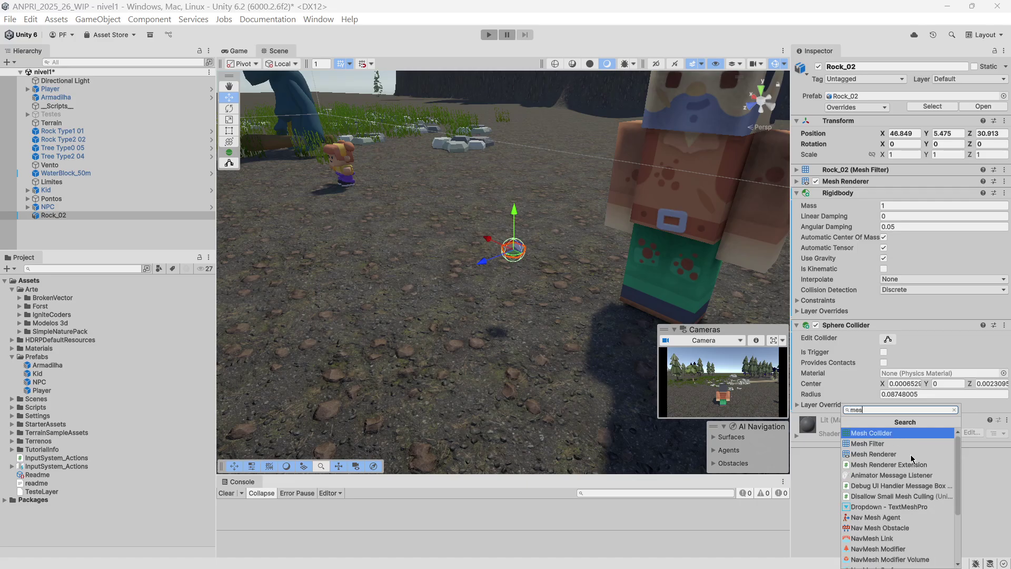
key("Return")
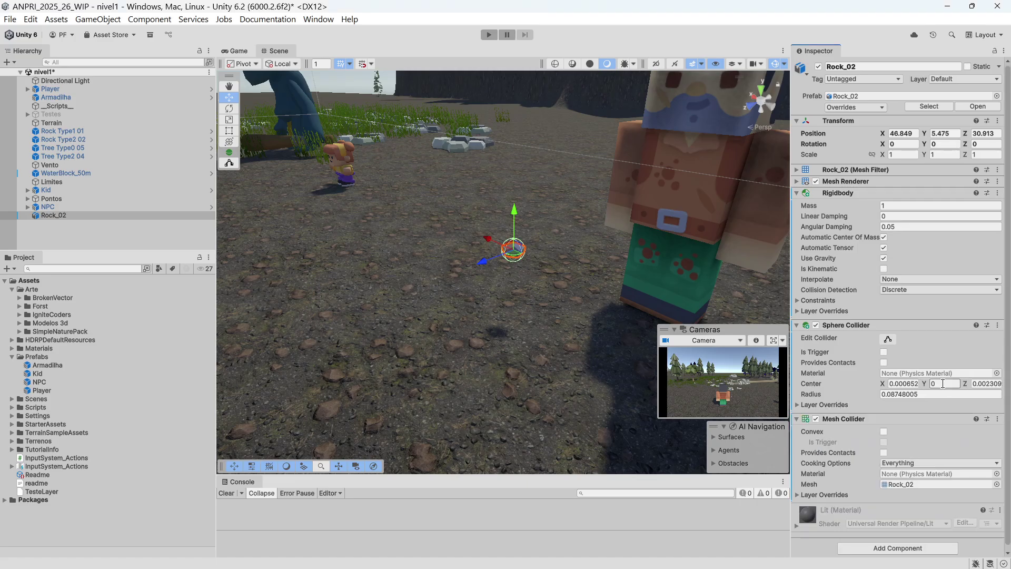
left_click(997, 325)
left_click(926, 369)
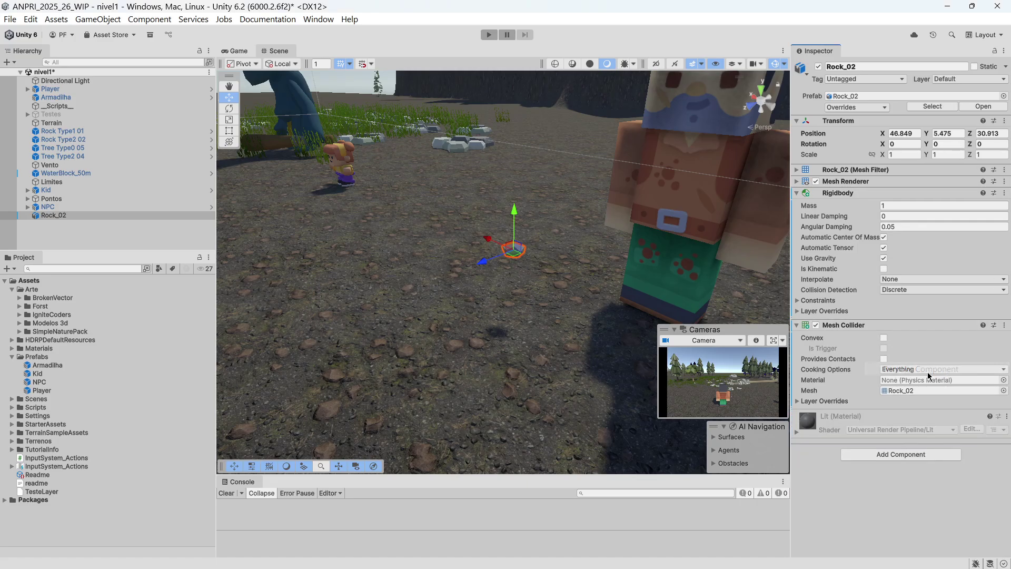
scroll(544, 275, "up", 2)
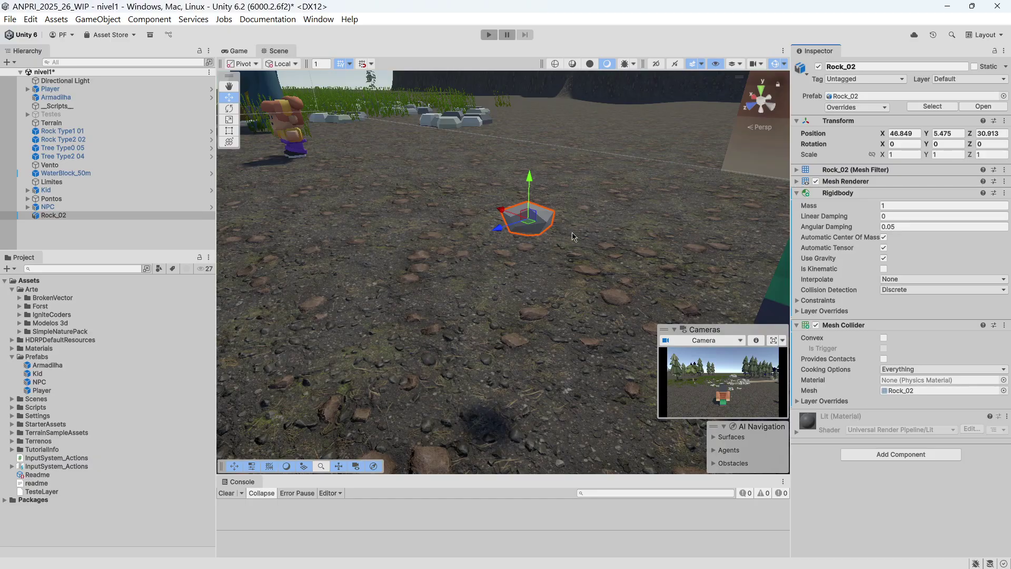
left_click(883, 337)
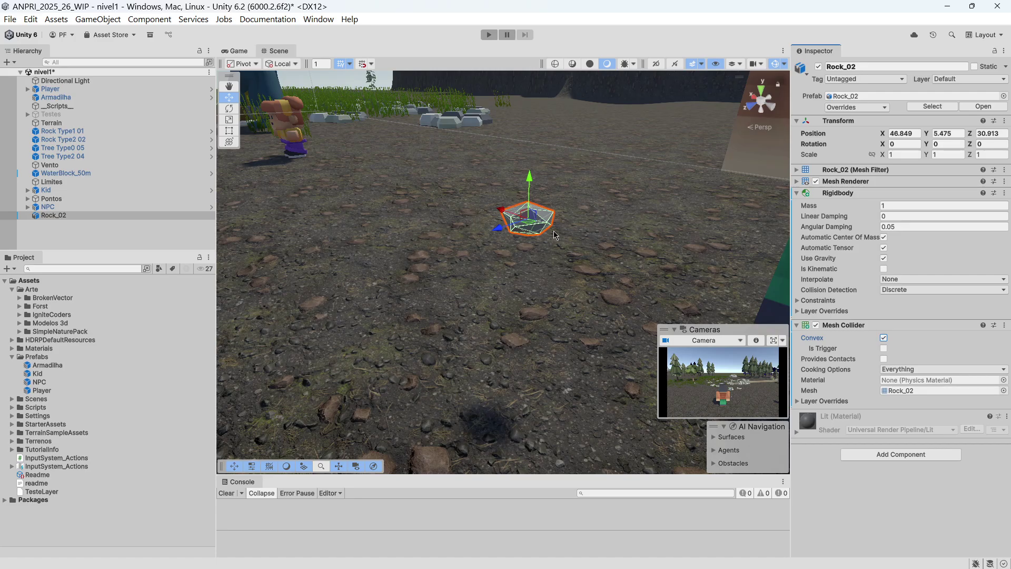
Step: Remove the Mesh Collider from Rock_02 and start adding another component
left_click(1004, 325)
left_click(949, 368)
left_click(905, 365)
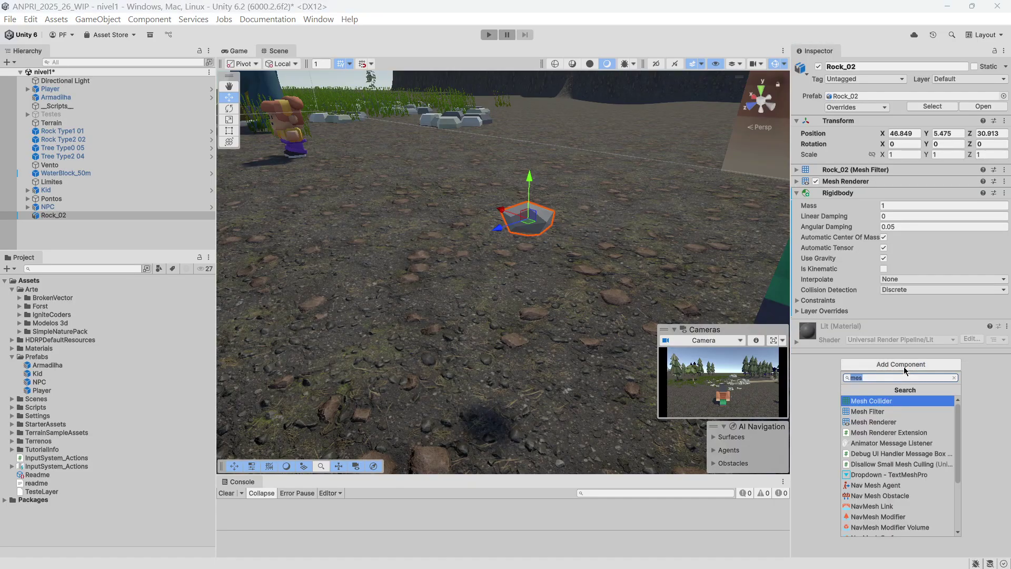
Step: Add a Sphere Collider and the Tira Vida script to the Rock_02 object
type("sphere")
key("Return")
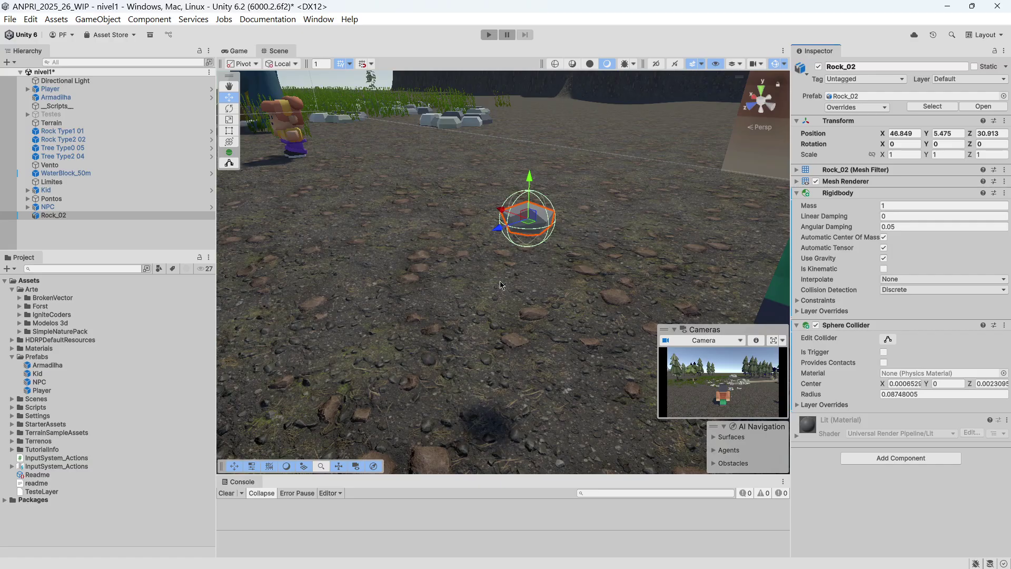
scroll(580, 280, "down", 5)
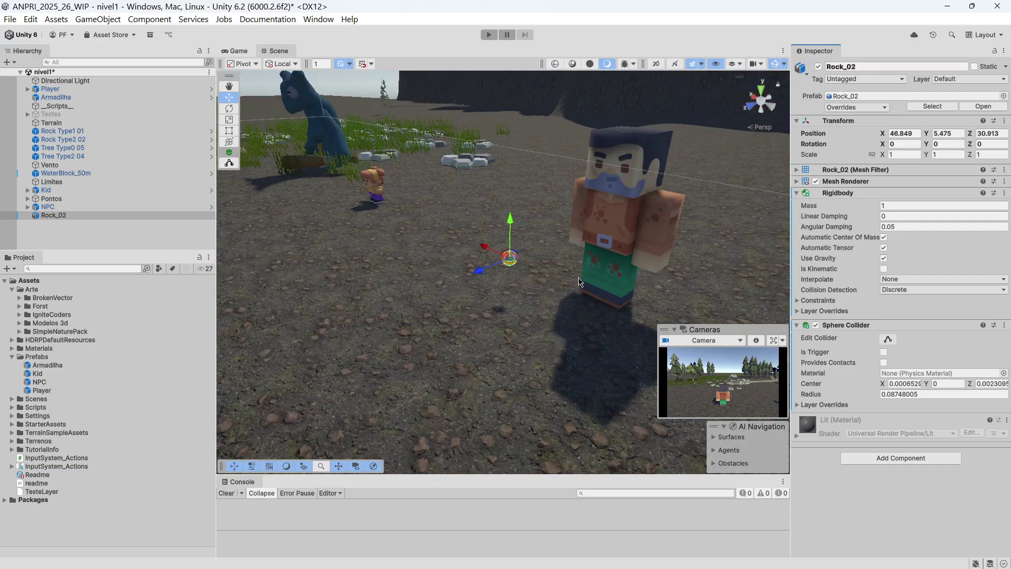
left_click(898, 458)
type("tir")
key("Return")
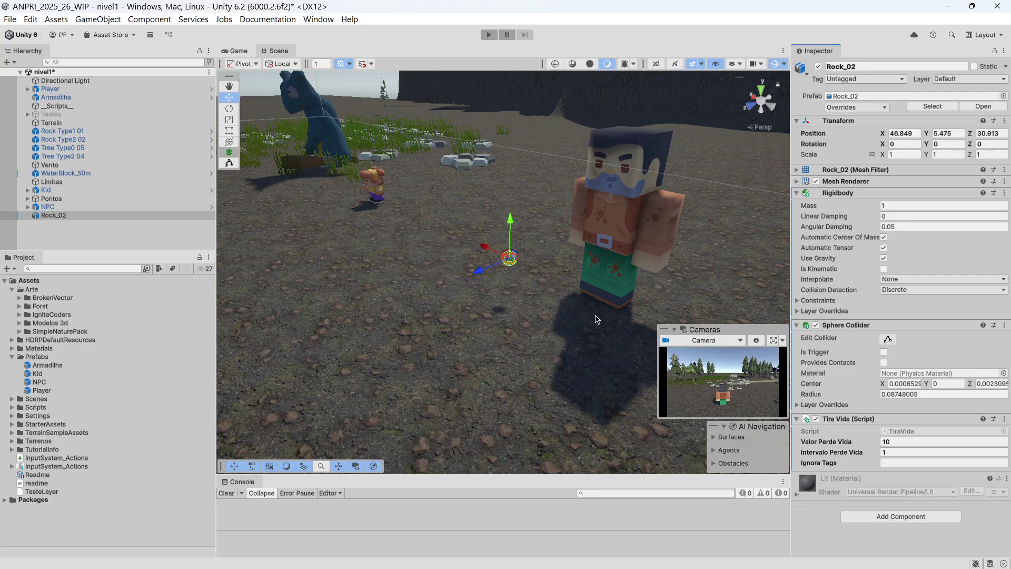
Step: Rename the Rock_02 scene object as Pedra
left_click(46, 217)
left_click(54, 216)
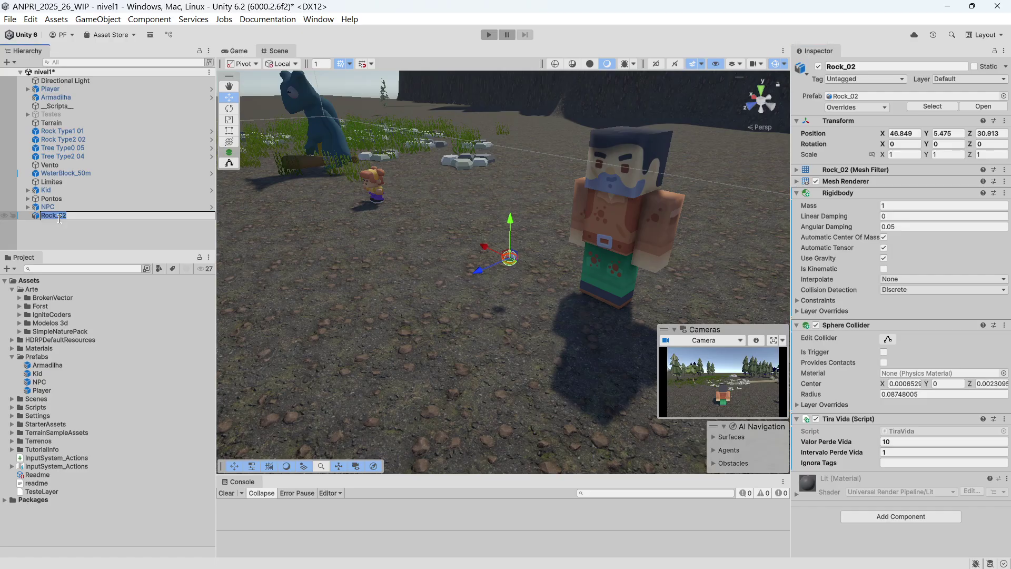
type("Pe")
key("Return")
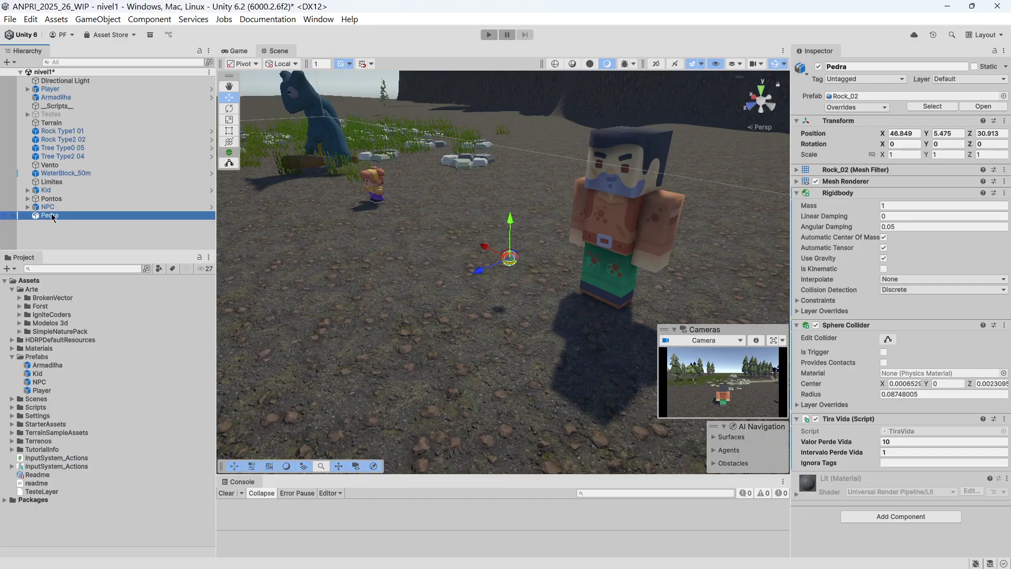
left_click(72, 235)
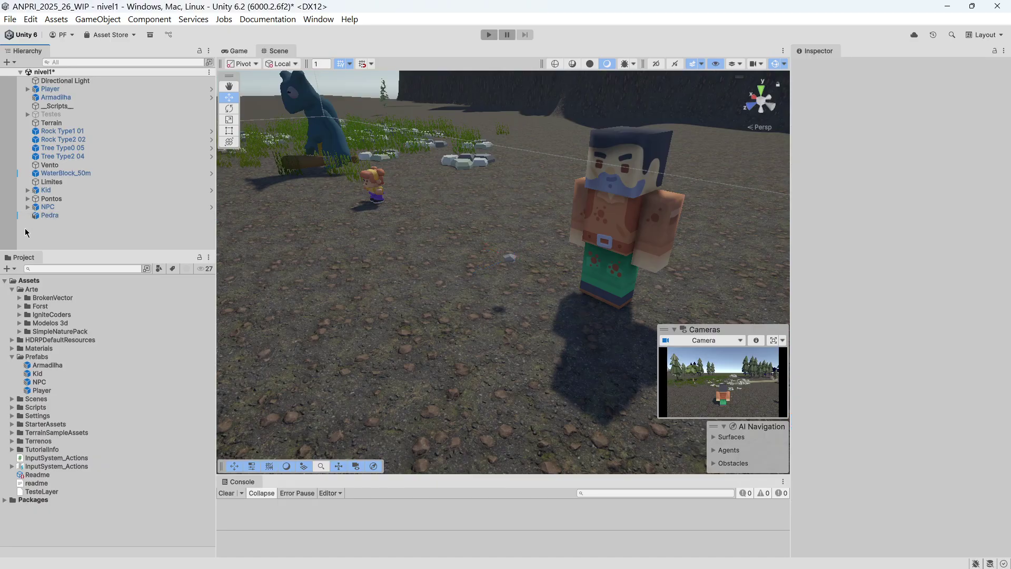
Step: Save the Pedra object as a prefab variant in the Prefabs folder and delete its instance from the scene
left_click(44, 217)
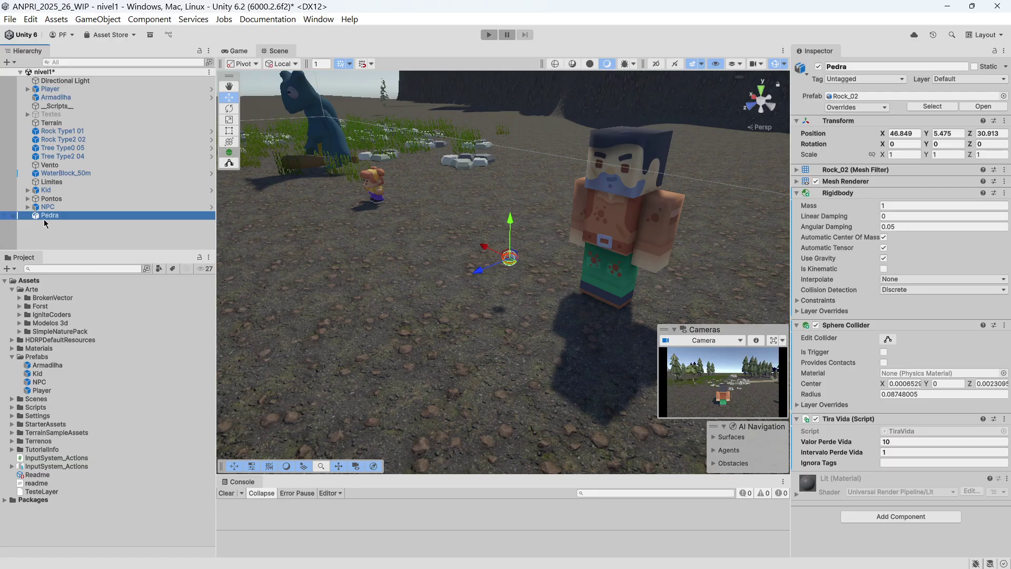
left_click_drag(50, 219, 54, 363)
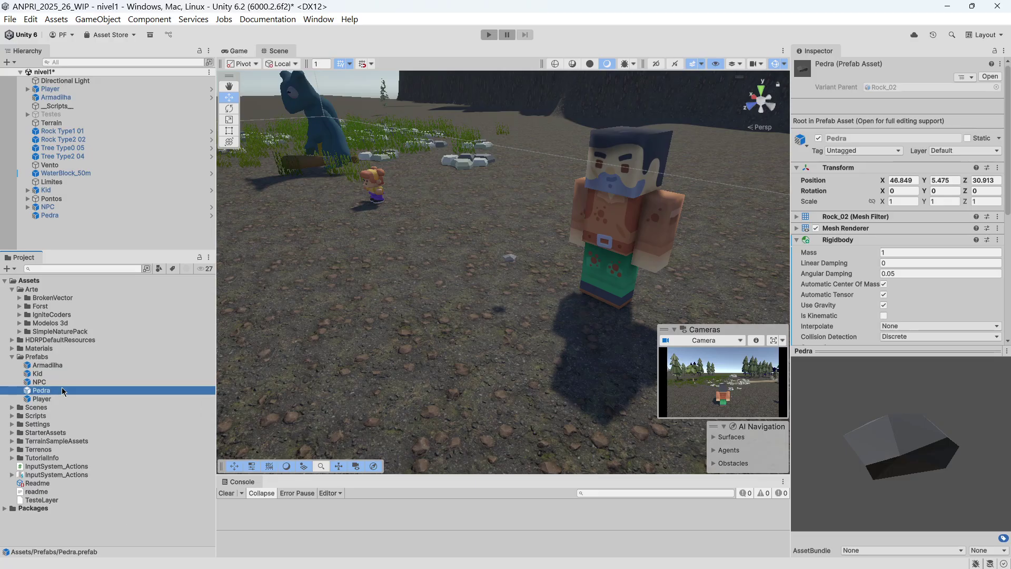
left_click(56, 207)
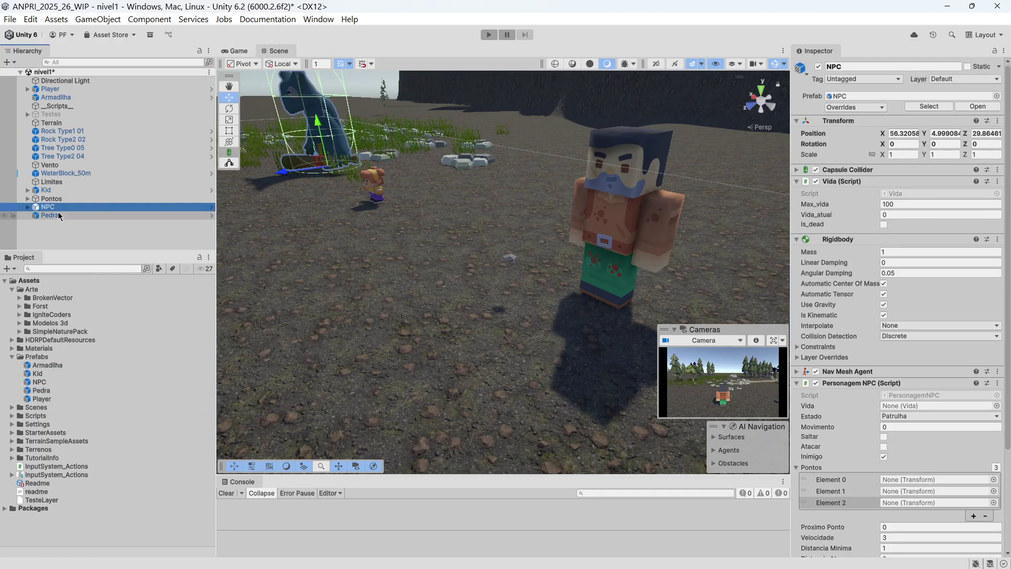
left_click(61, 216)
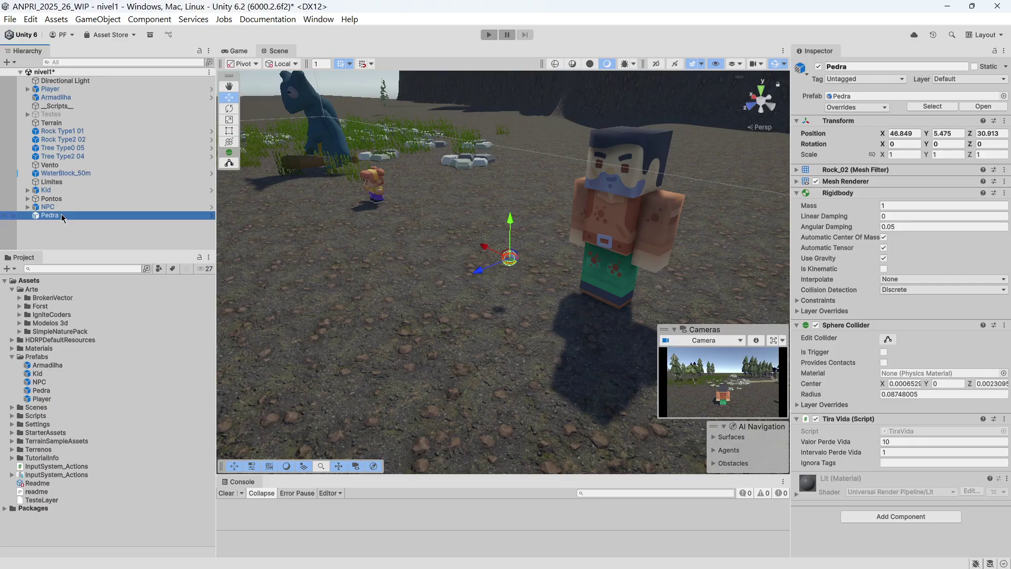
key("Delete")
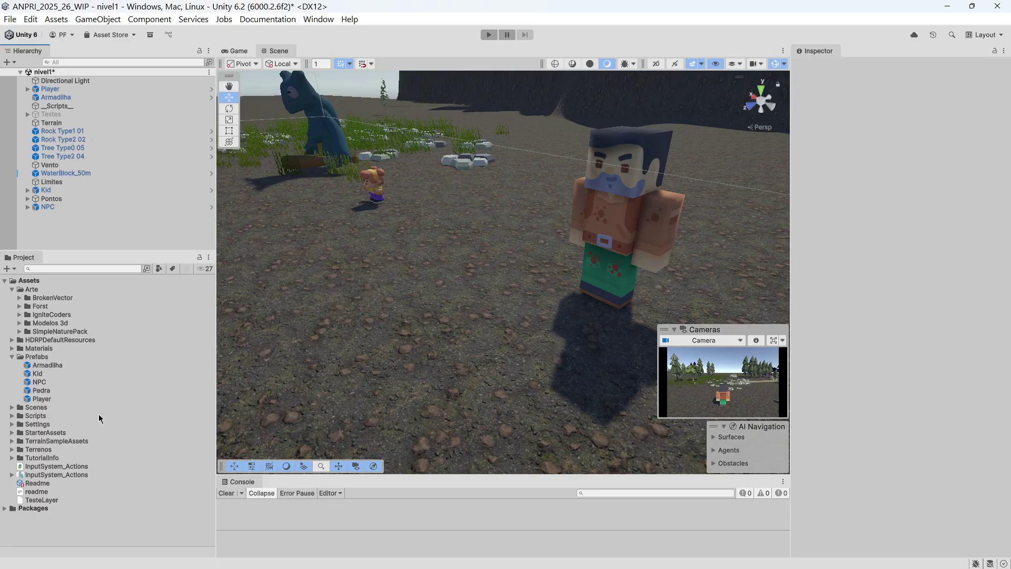
Step: Reset the position of the Pedra prefab asset to 0, 0, 0
left_click(41, 390)
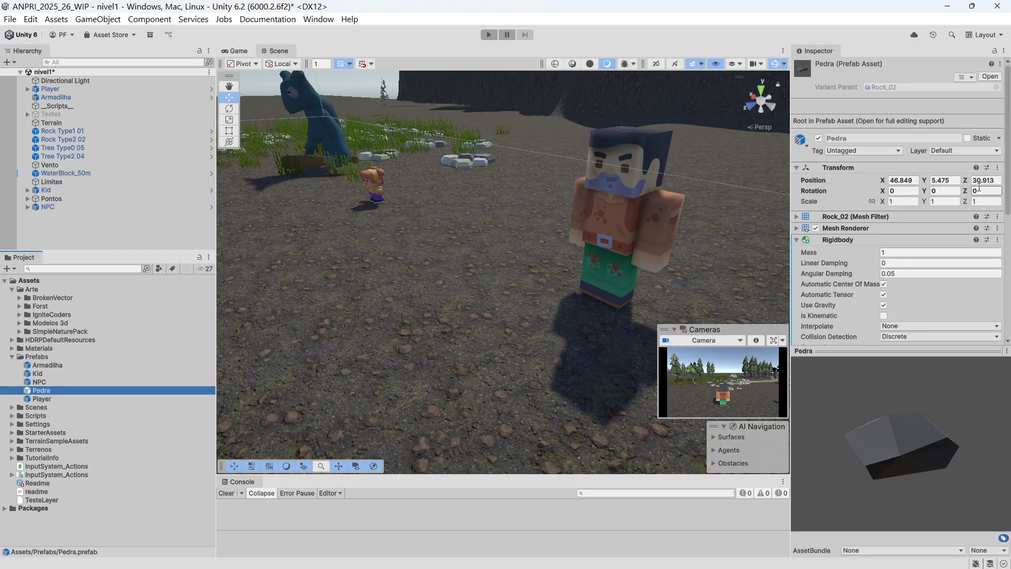
left_click(997, 168)
left_click(962, 182)
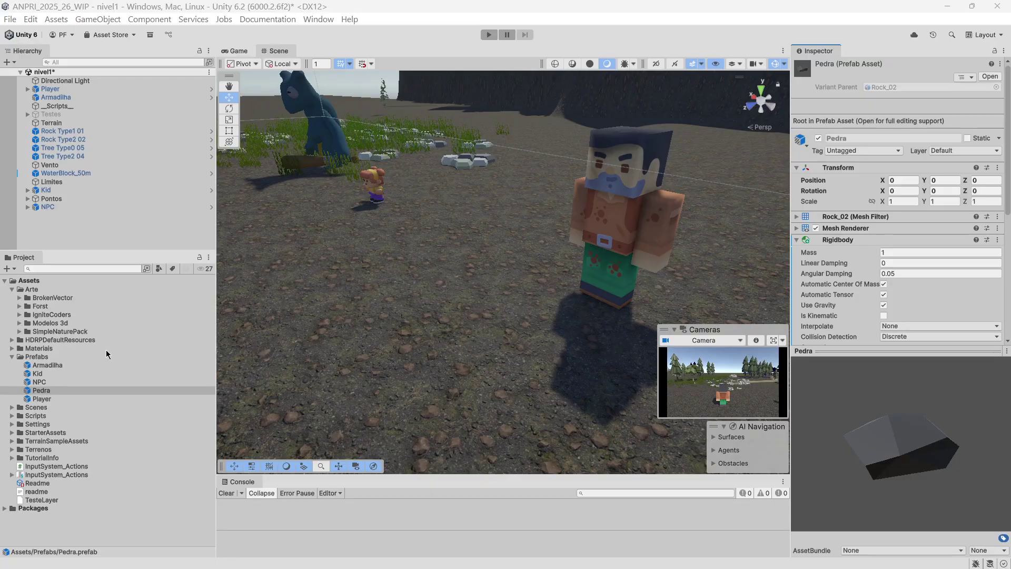
Step: Create a MonoBehaviour script named Atirar in the Scripts folder and open it in Visual Studio
left_click(12, 290)
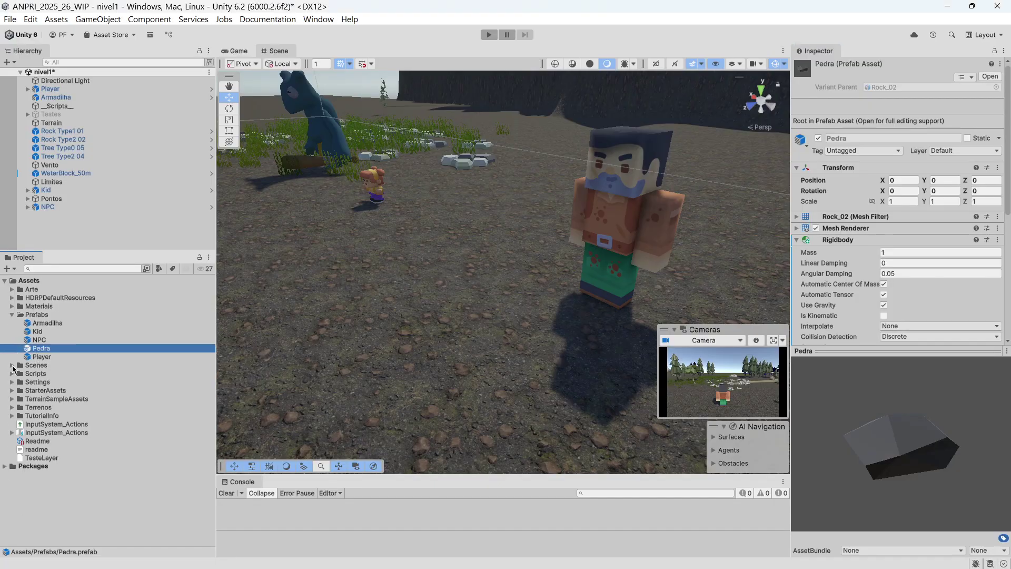
left_click(12, 316)
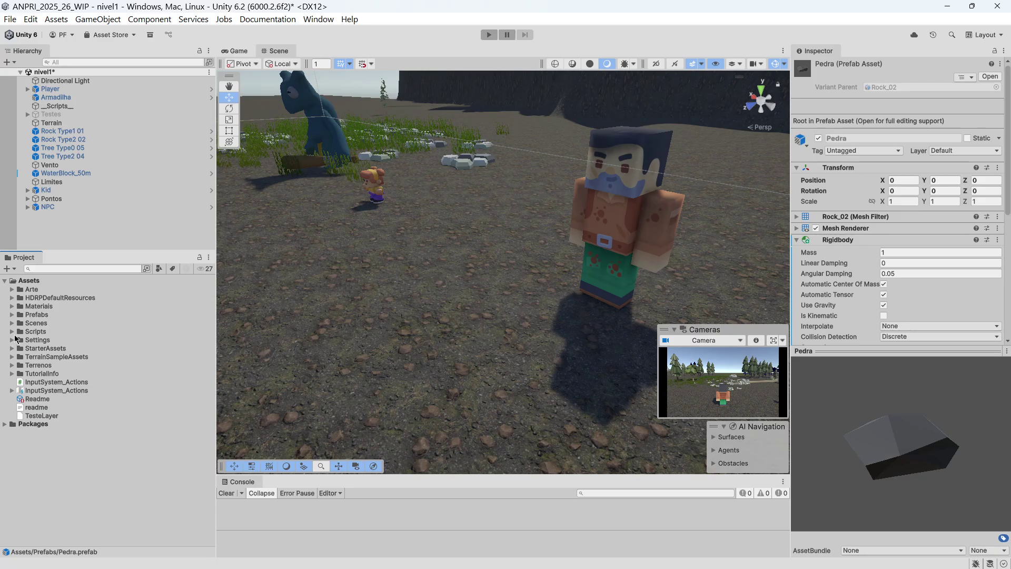
left_click(13, 333)
right_click(29, 335)
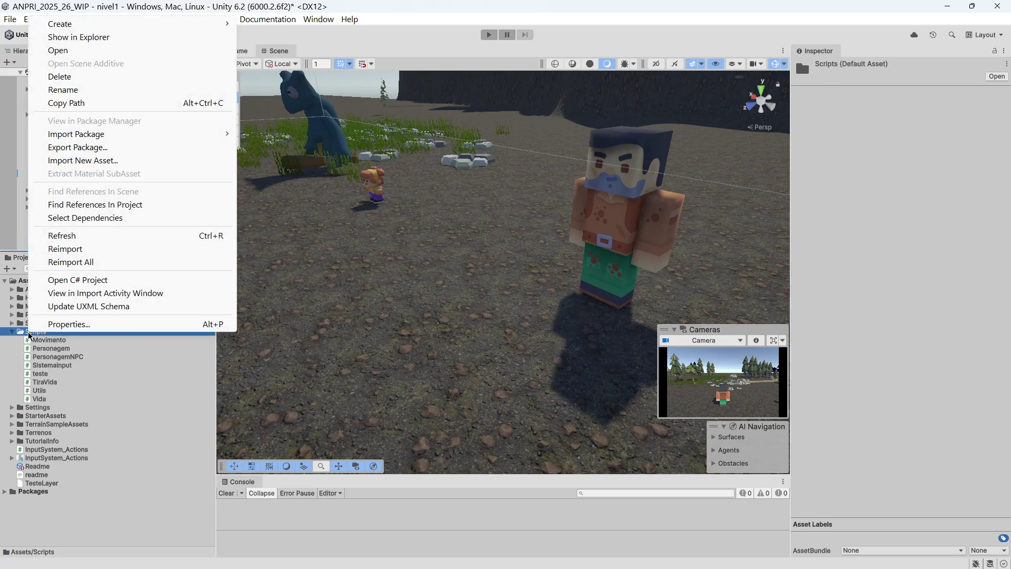
mouse_move(202, 30)
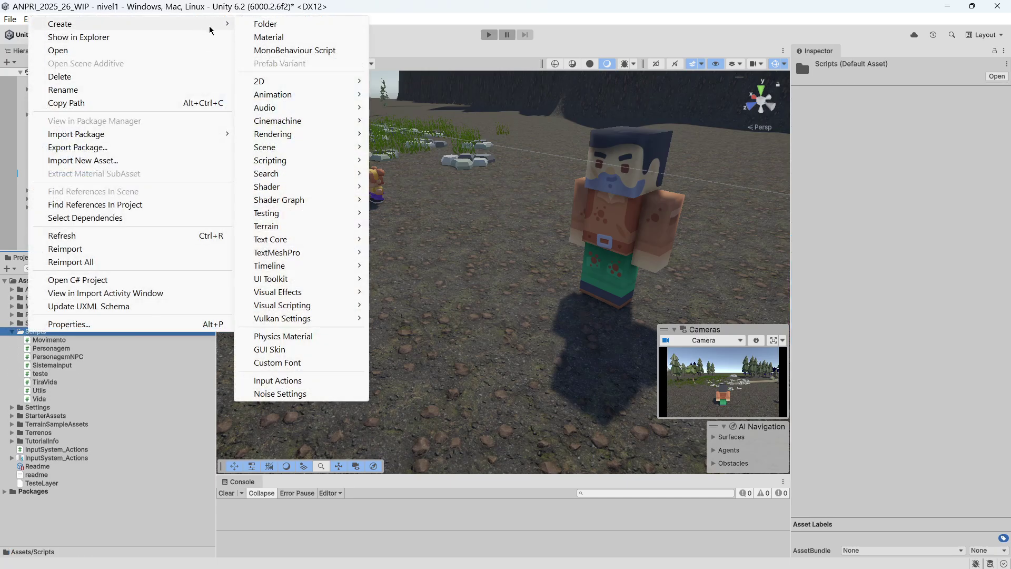
left_click(286, 50)
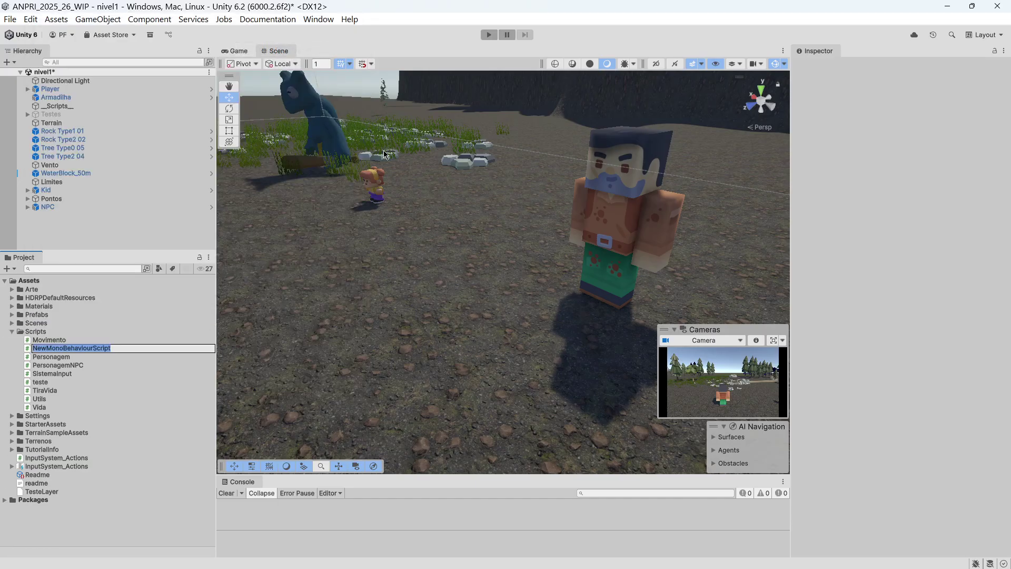
type("AIirar")
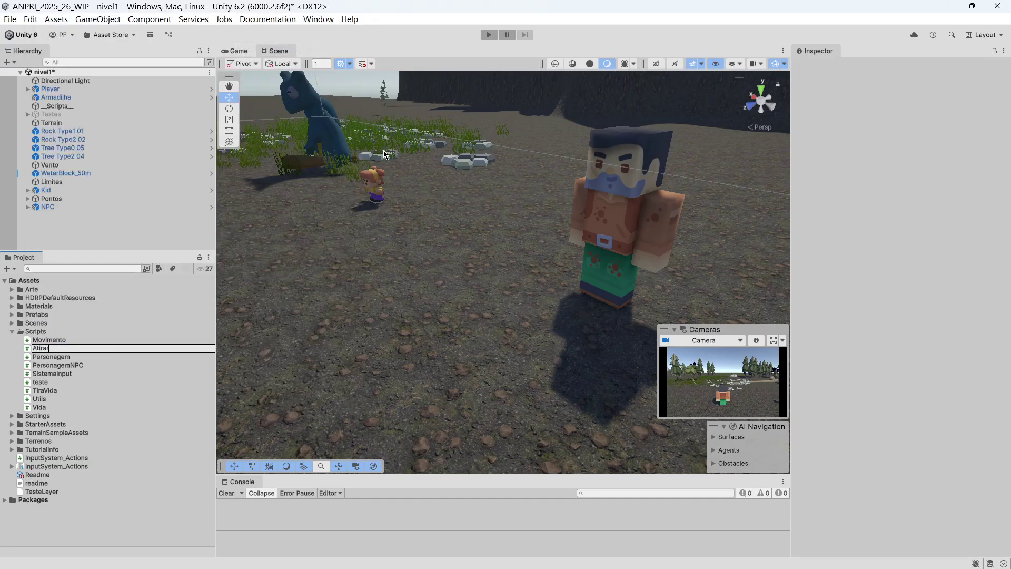
key("Return")
key("Return")
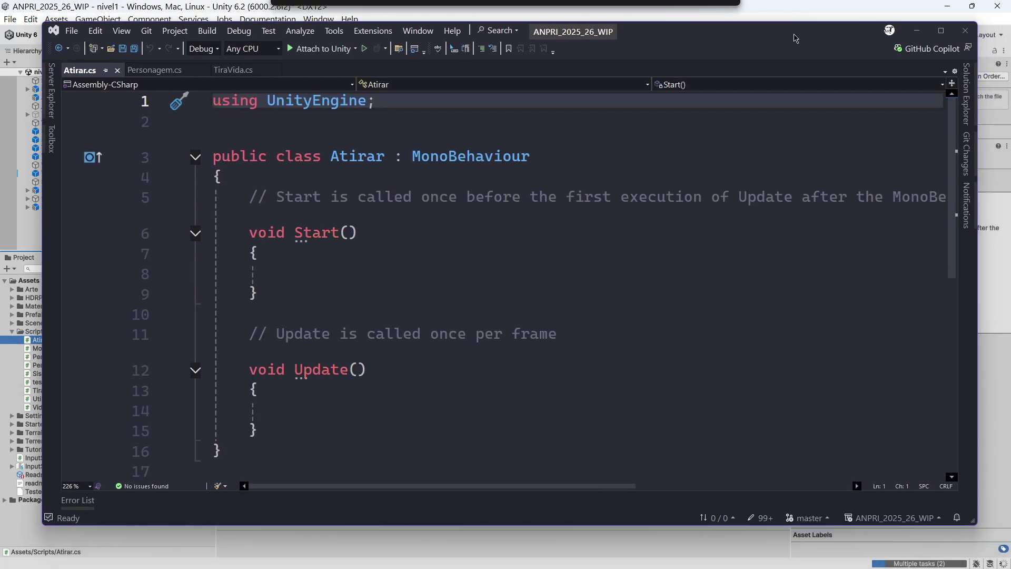
Step: Declare a public GameObject field named ModeloPrefab in the Atirar class and begin a second public declaration below it
left_click(334, 175)
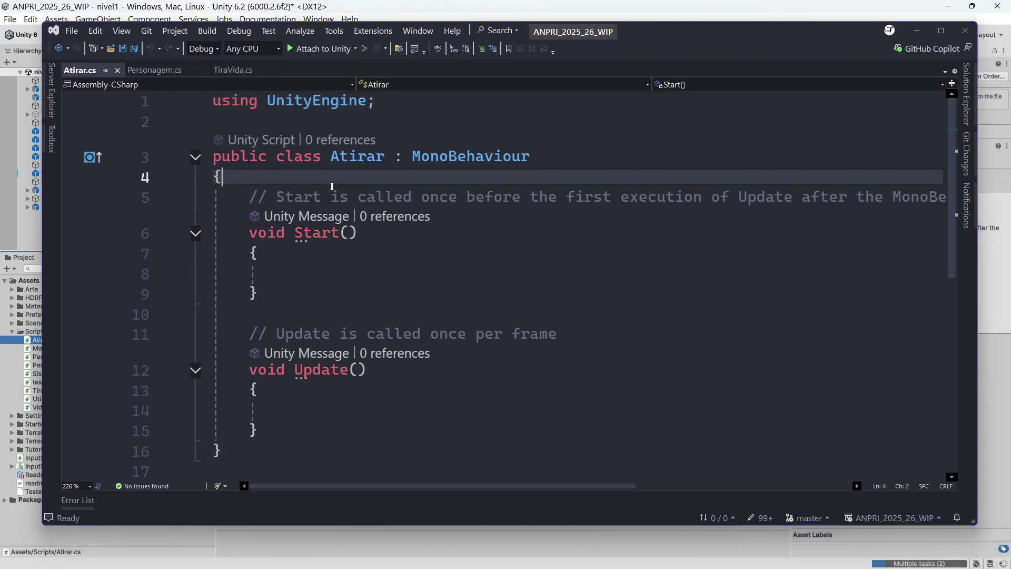
key("Return")
type("public GameObject")
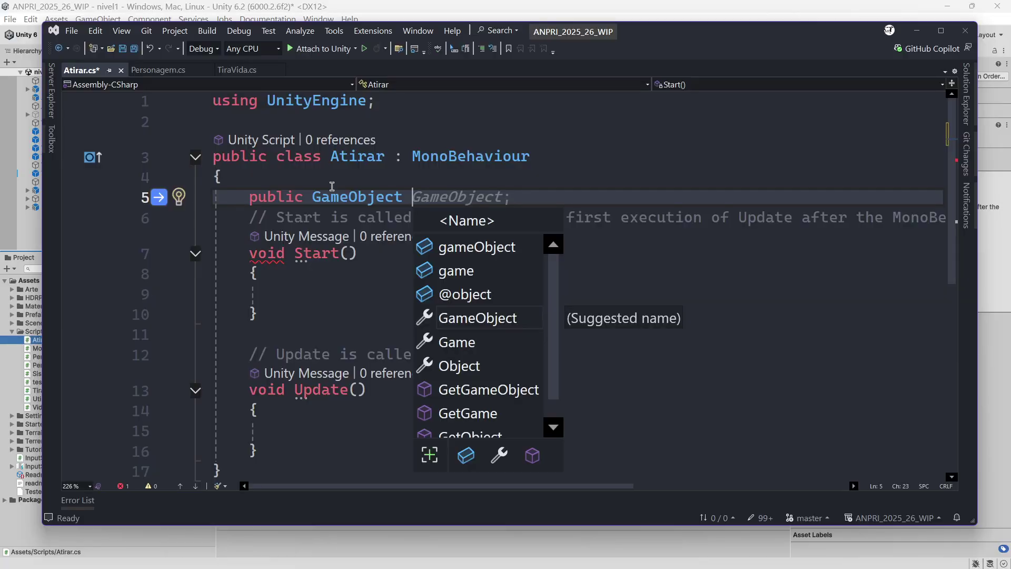
type(" ModeloPrefab;")
key("Return")
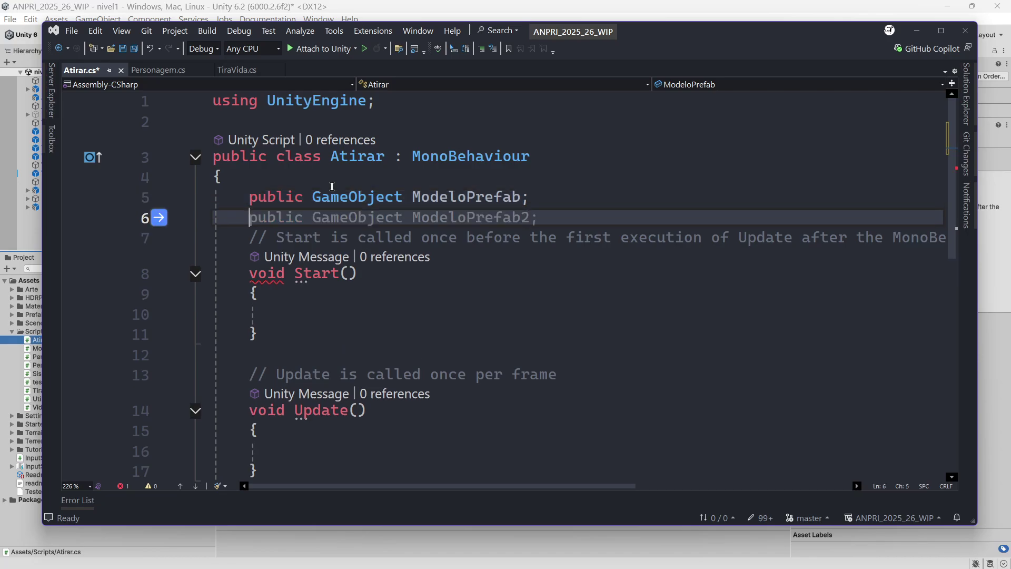
key("Escape")
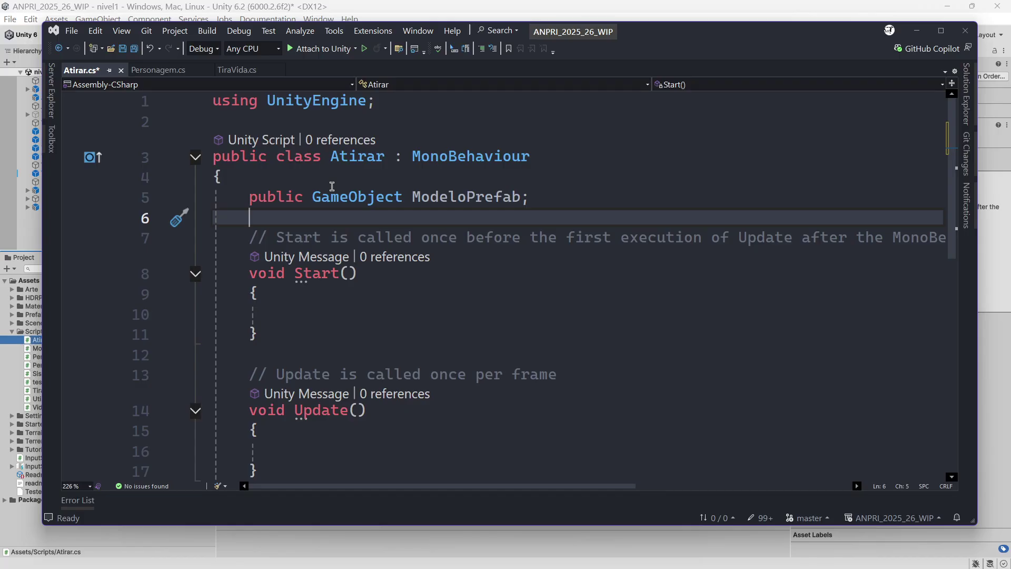
type("public")
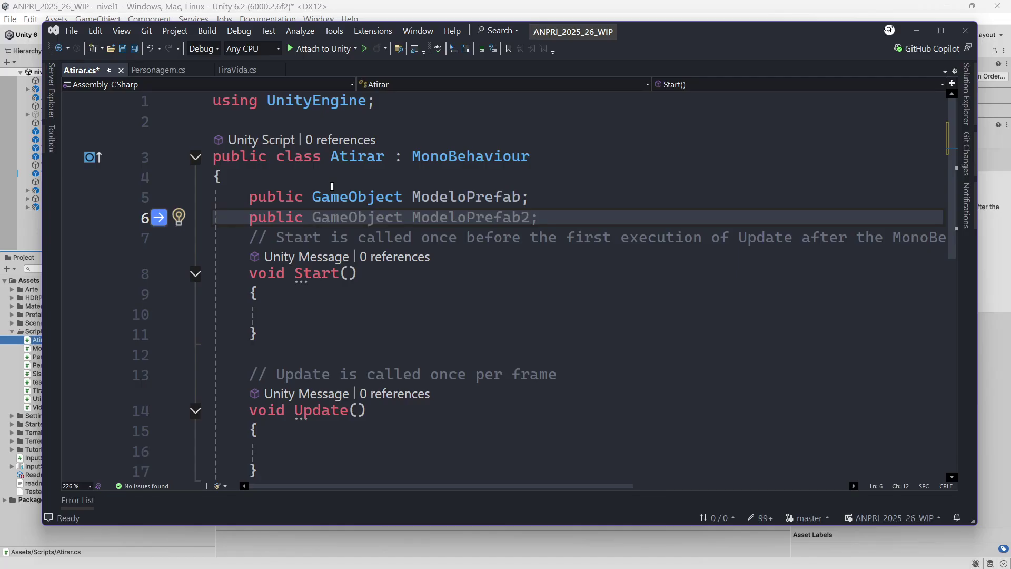
Step: Switch to the Unity editor and examine the player character from the side in the Scene view
left_click(917, 30)
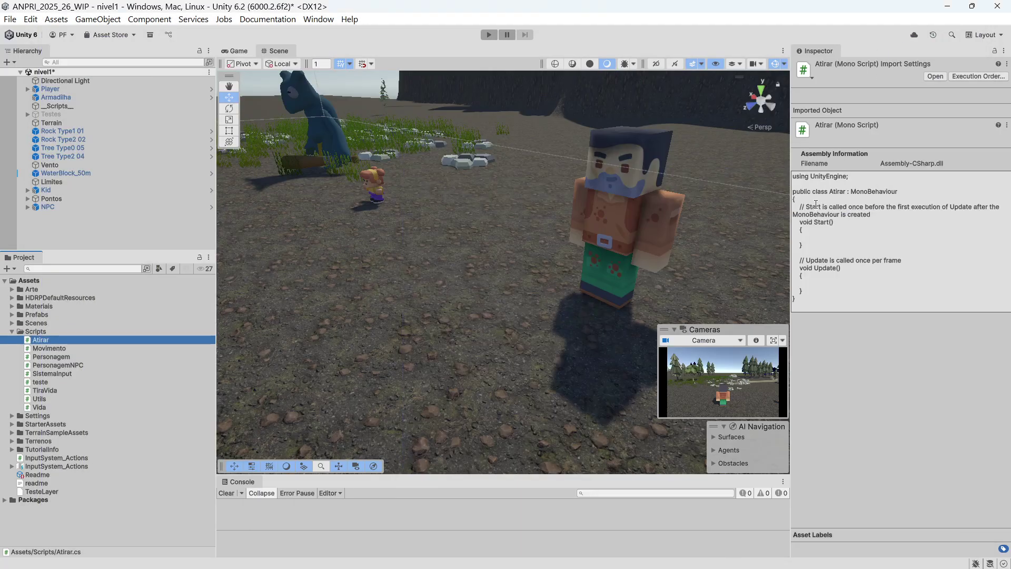
middle_click_drag(664, 217, 593, 237)
right_click_drag(593, 237, 569, 231)
middle_click_drag(570, 231, 533, 212)
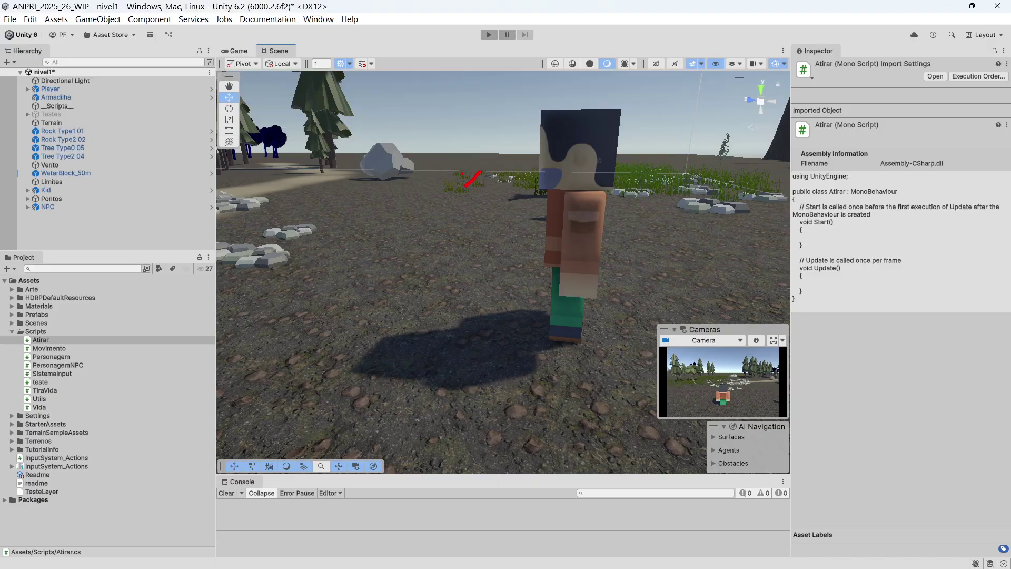
left_click_drag(476, 195, 346, 190)
key("Escape")
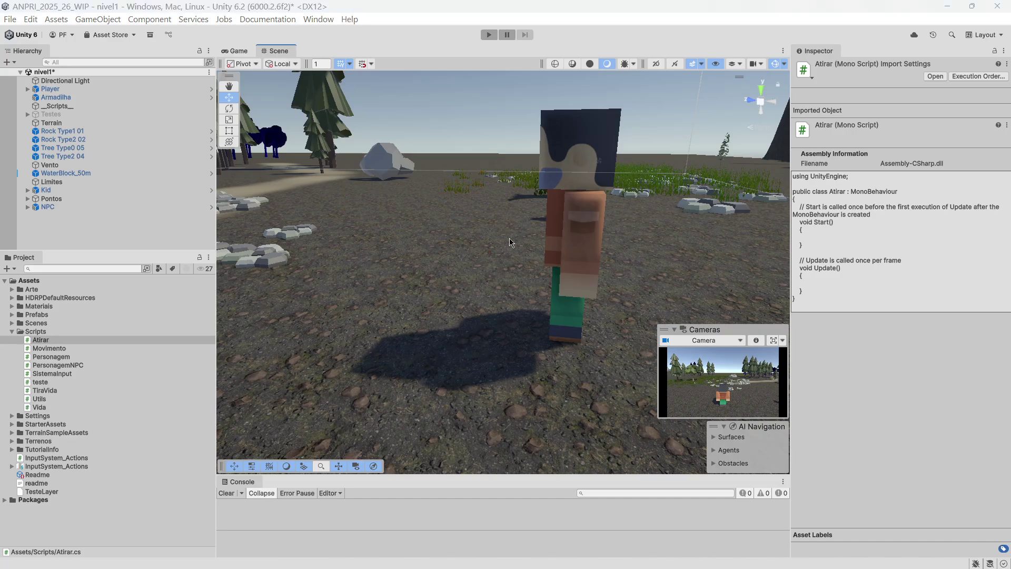
Step: Switch back to Visual Studio and complete the second declaration as a public Transform field named PosicaoAtirar
key("alt+Tab")
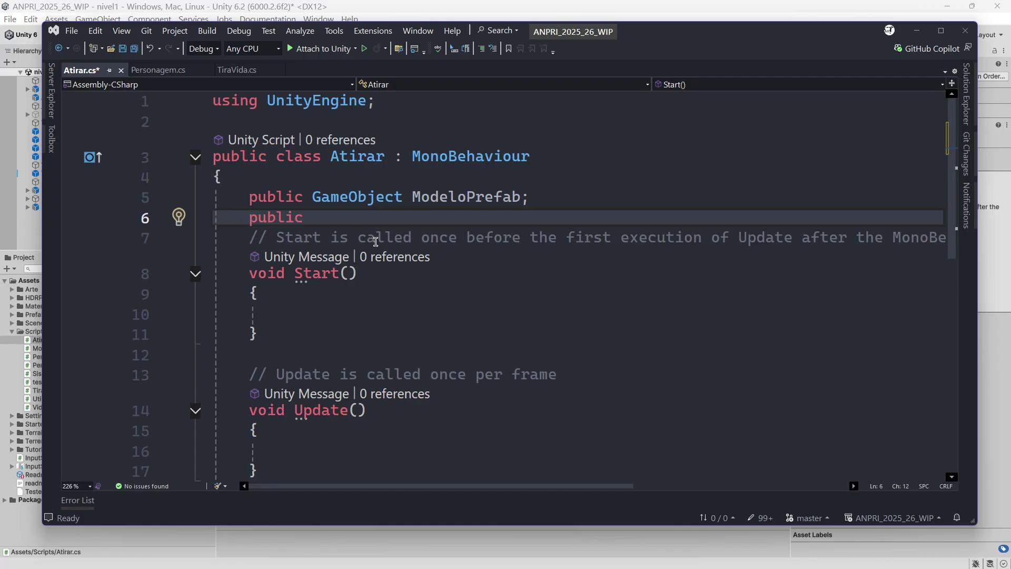
type("Tran")
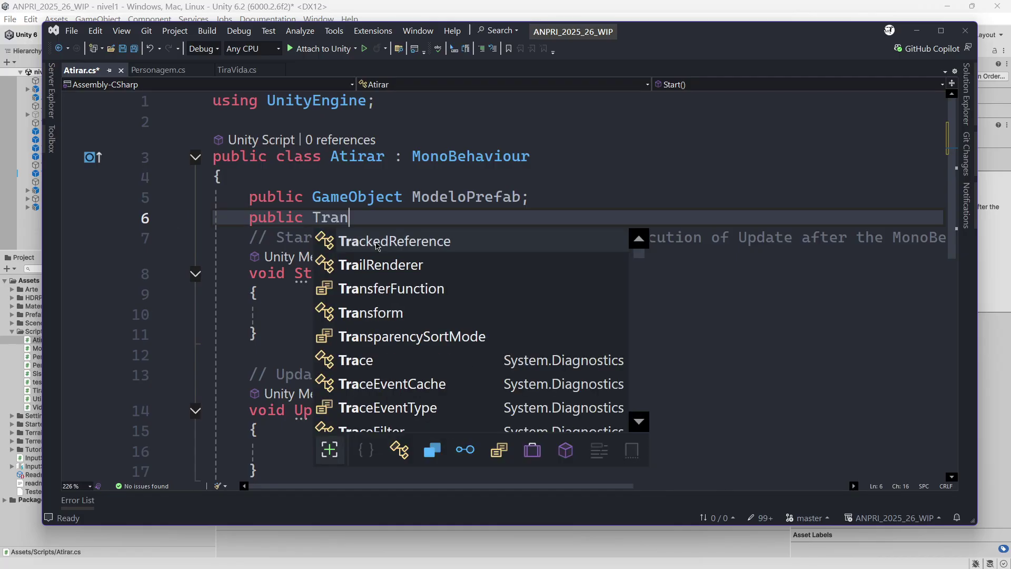
type("sform ")
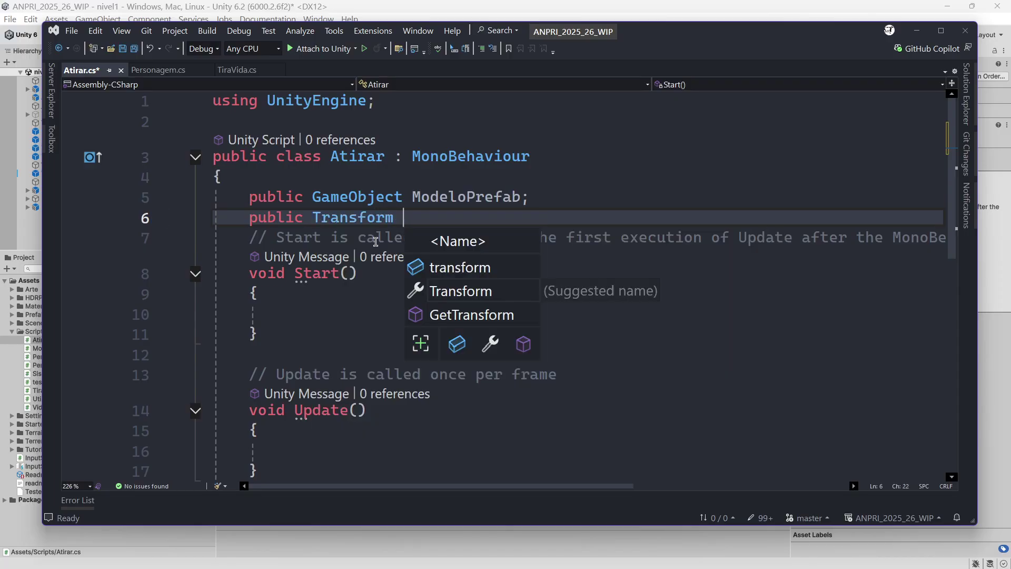
type("Po")
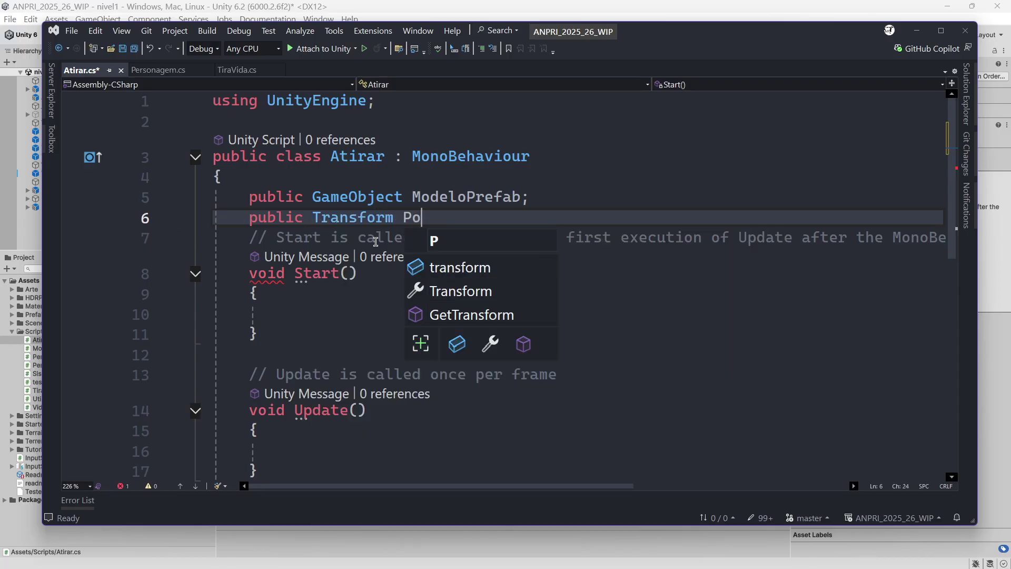
type("sicaoAtirar;")
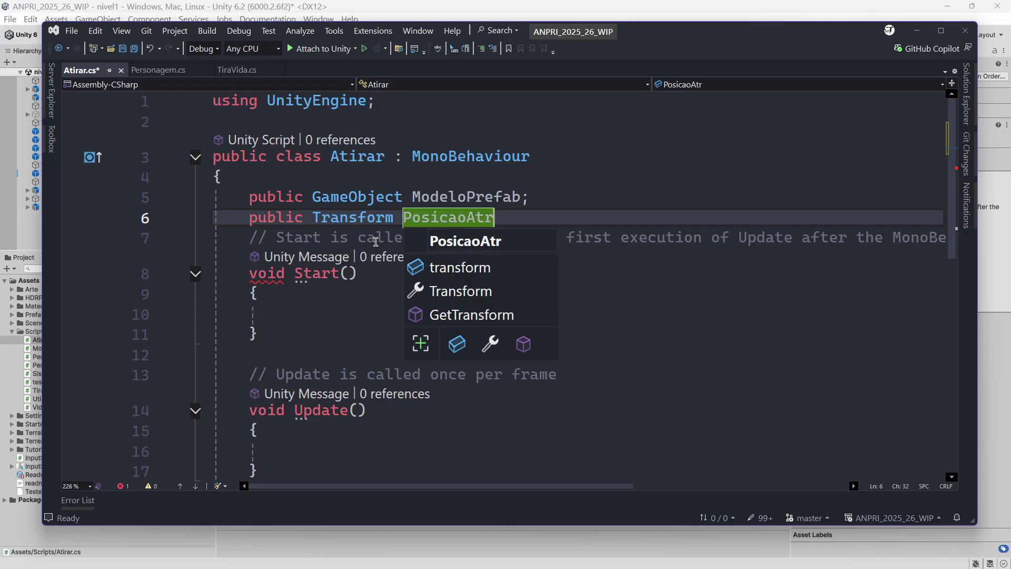
key("Return")
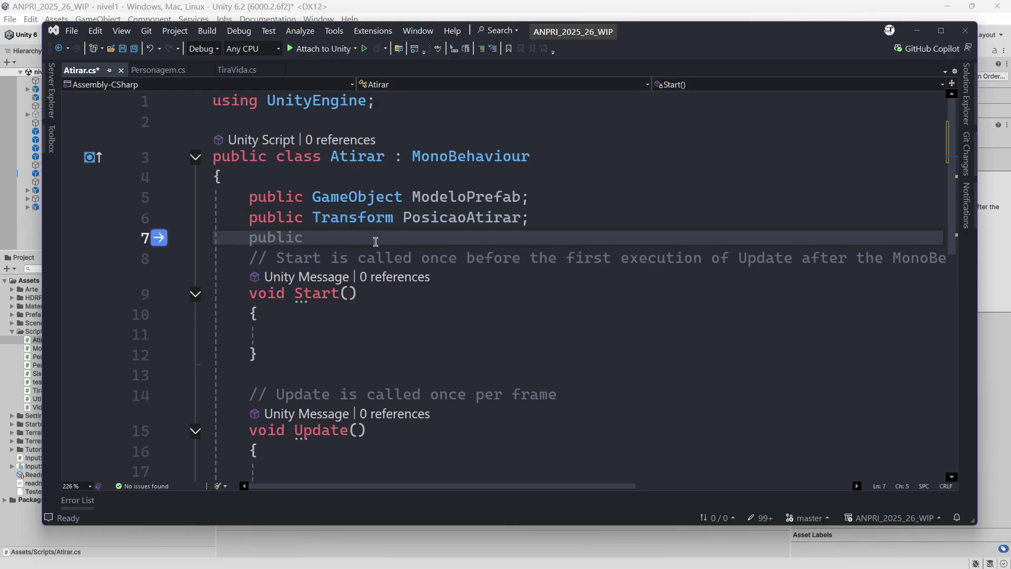
Step: Declare a public float field named forca with a default of 10f below PosicaoAtirar
type("p")
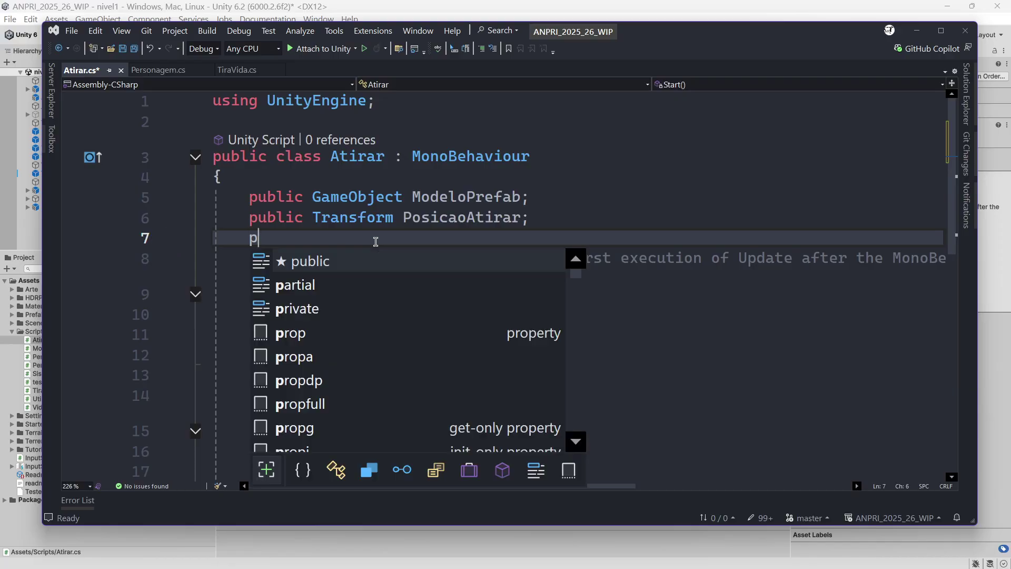
type("ublic float ")
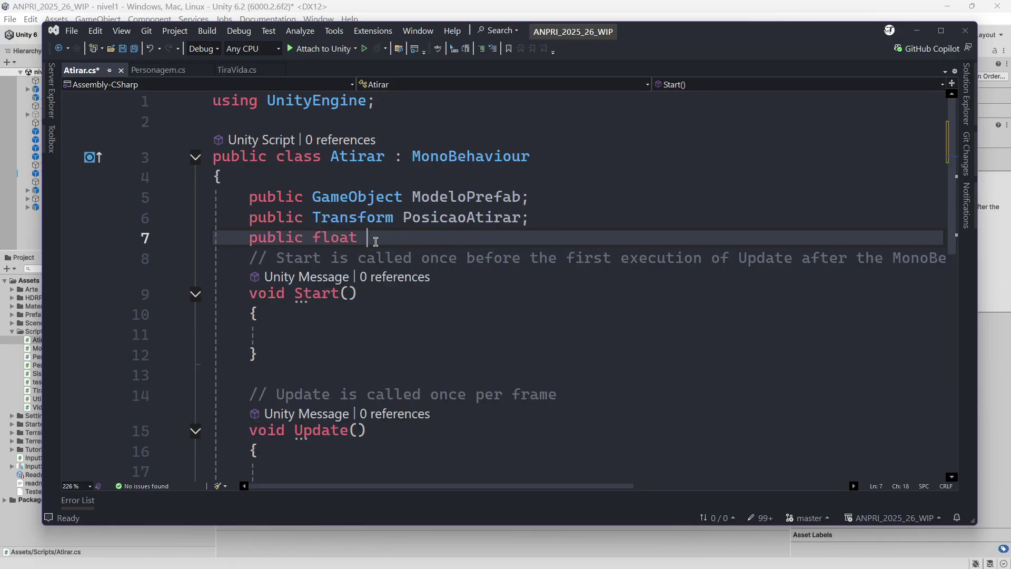
type("forca = 10f;")
key("Return")
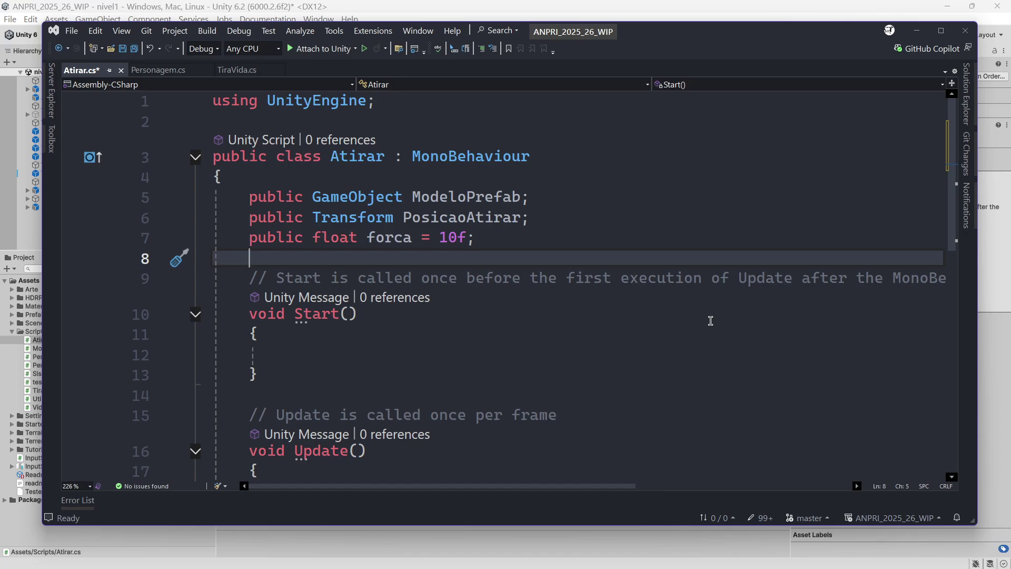
Step: Begin another public float declaration on the line below forca, correcting the misspelled type
type("p")
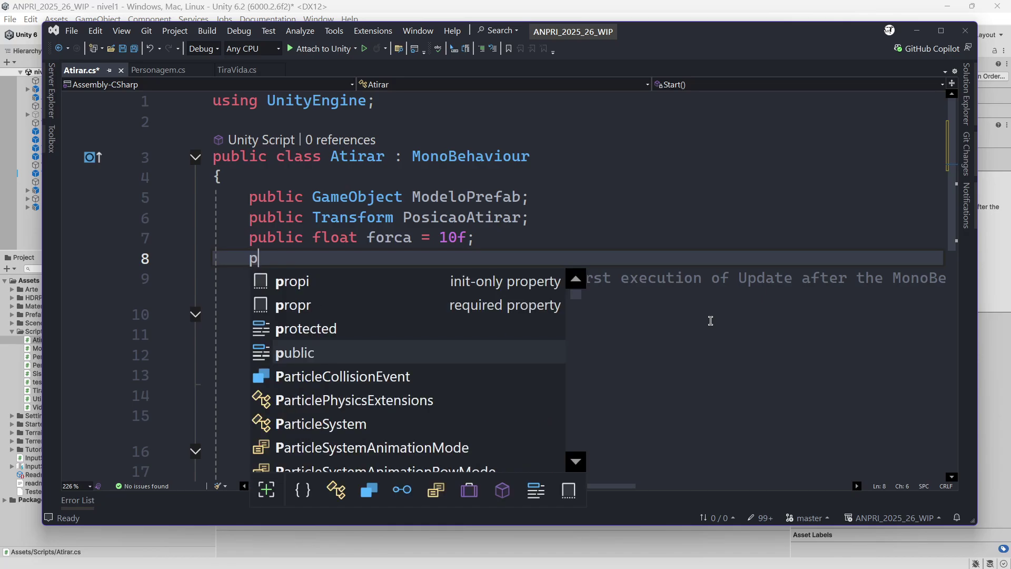
type("ublic flaot int")
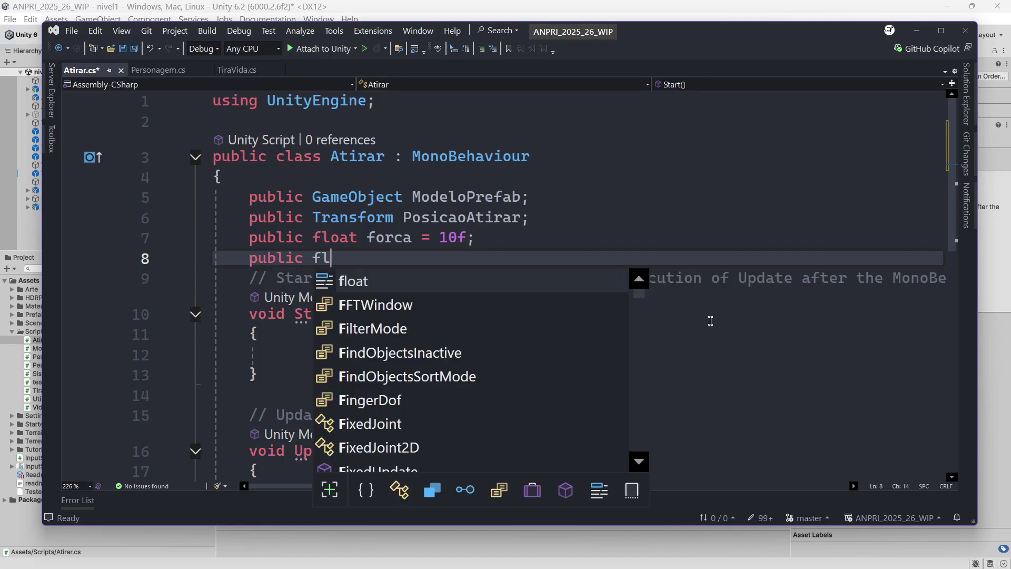
key("BackSpace")
key("BackSpace")
key("BackSpace")
key("BackSpace")
key("BackSpace")
key("BackSpace")
key("BackSpace")
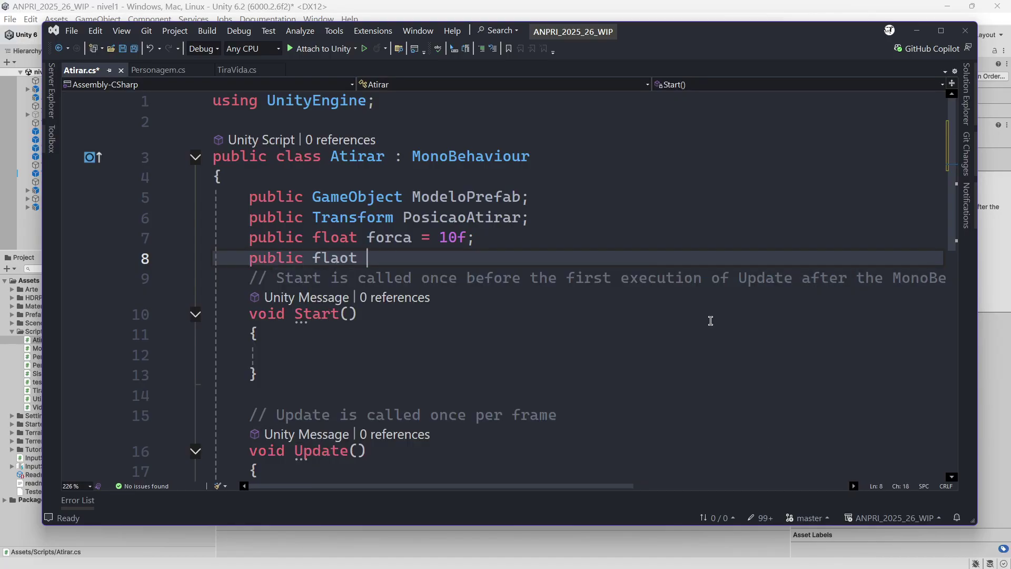
type("oat")
Step: Capitalize the forca field's name to Forca and return to the unfinished declaration below it
key("Up")
key("Right")
type("F")
key("Delete")
key("Down")
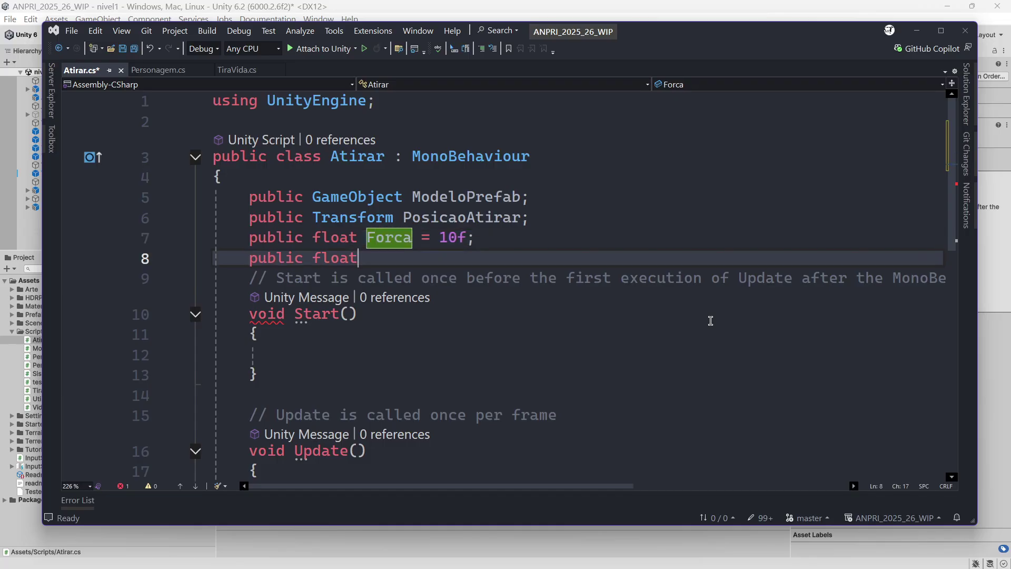
Step: Complete the unfinished float declaration as IntervaloAtirar with a default of 2f
type("Interv")
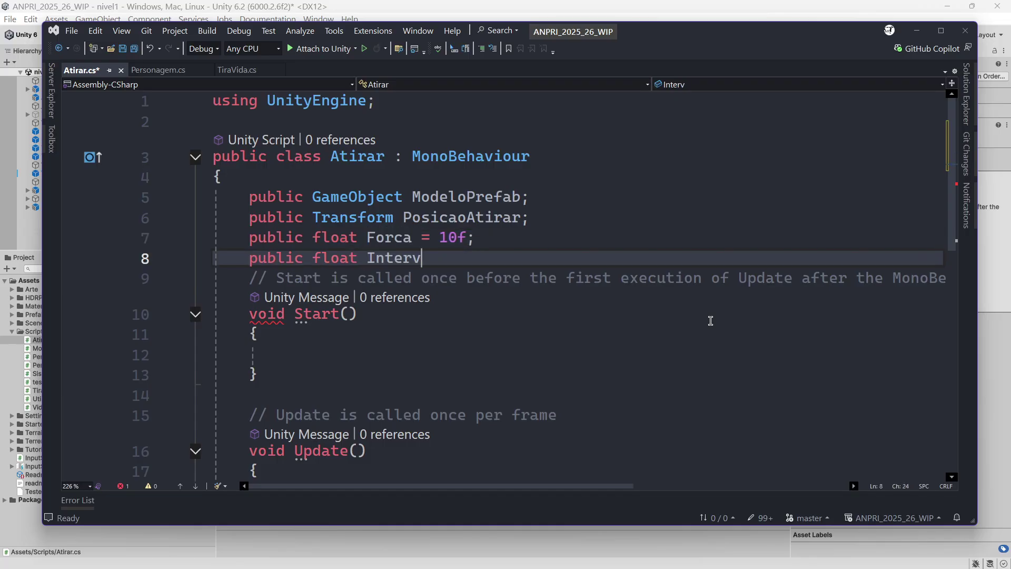
type("aloAtirar")
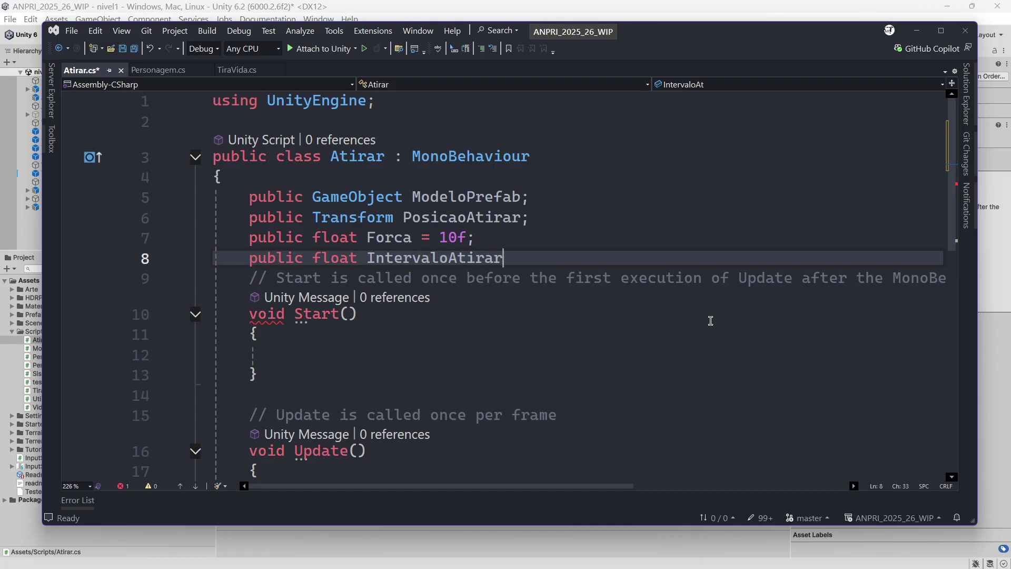
type(" = 2f;")
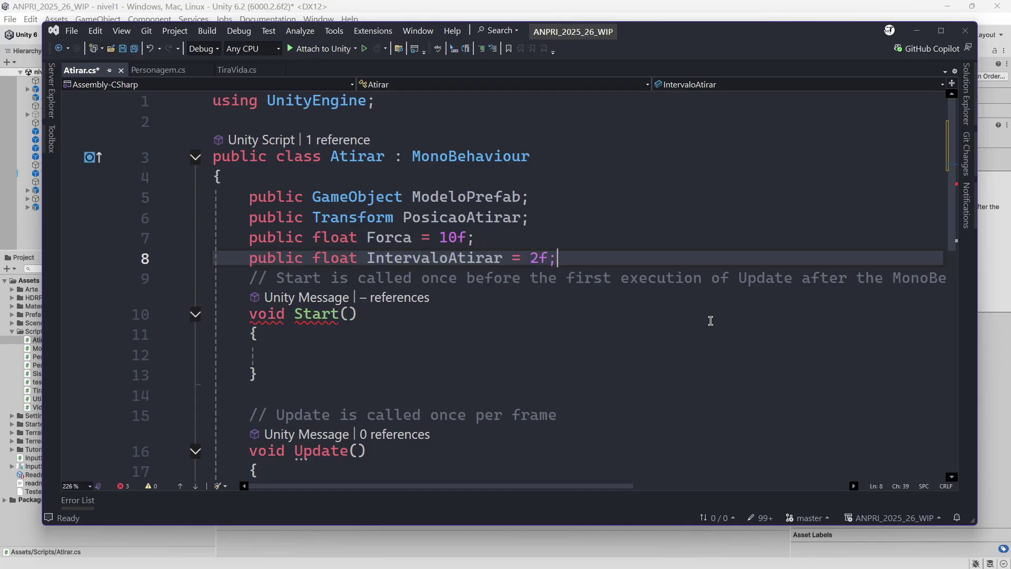
key("Return")
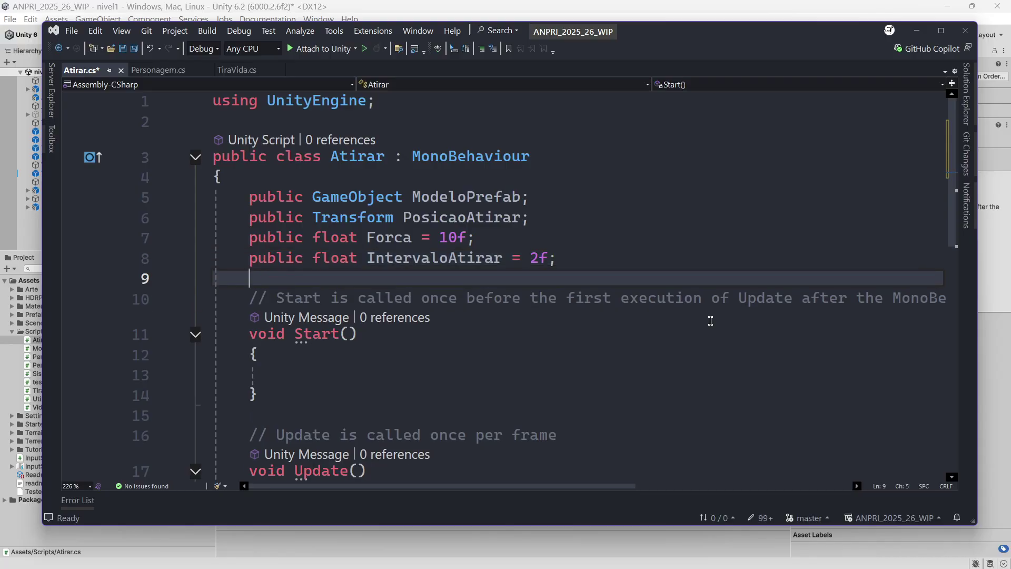
Step: Declare a public float field named IntervaloAtual without a default value below IntervaloAtirar
type("publ")
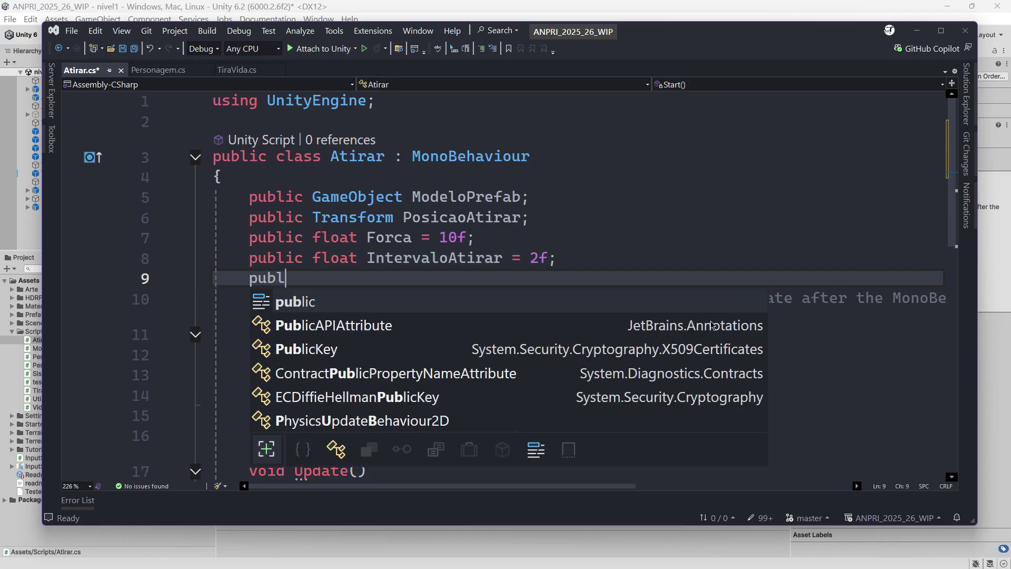
type("ic float ")
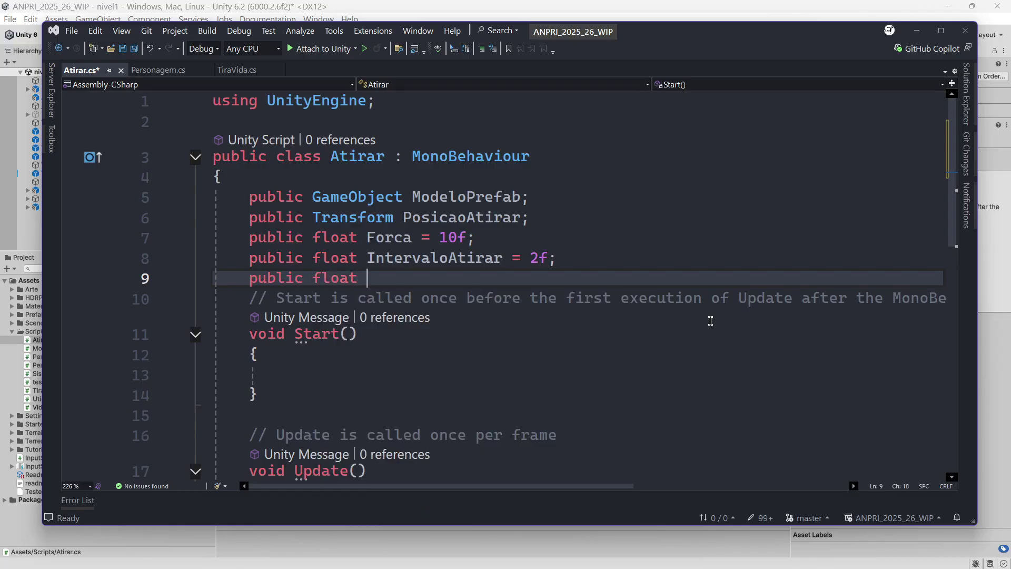
type("Interv")
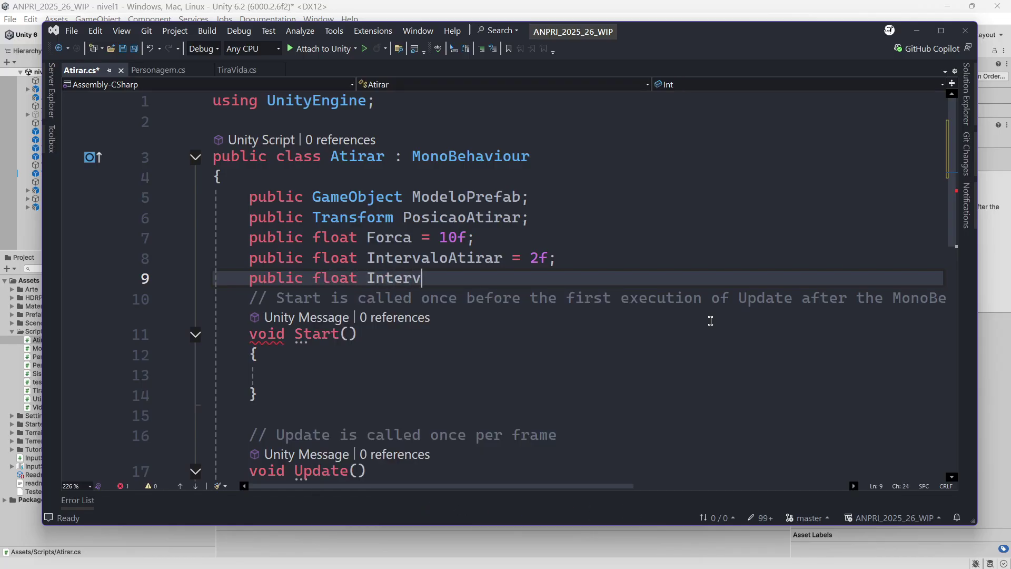
type("aloAtual")
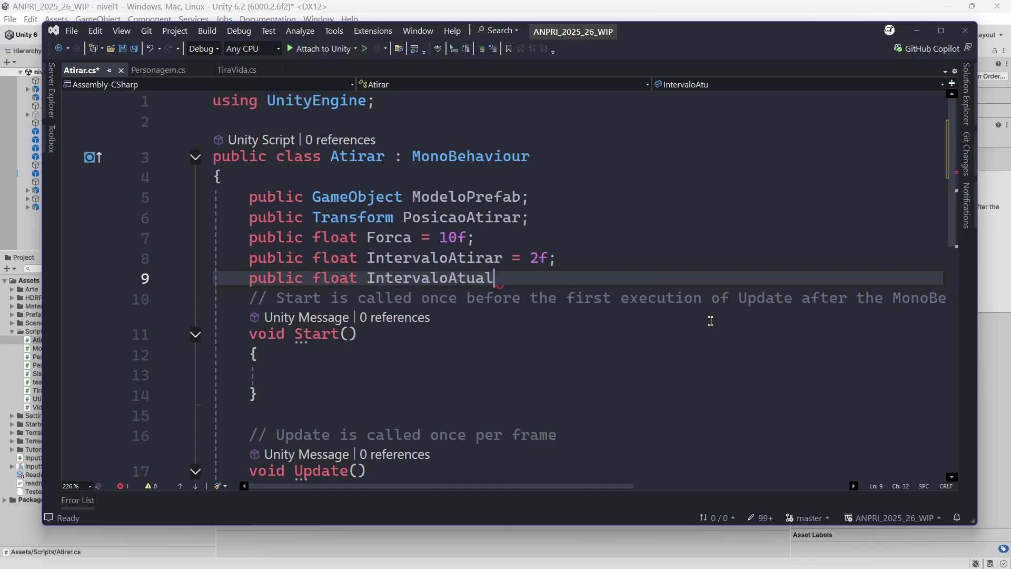
key("BackSpace")
type(";")
key("Return")
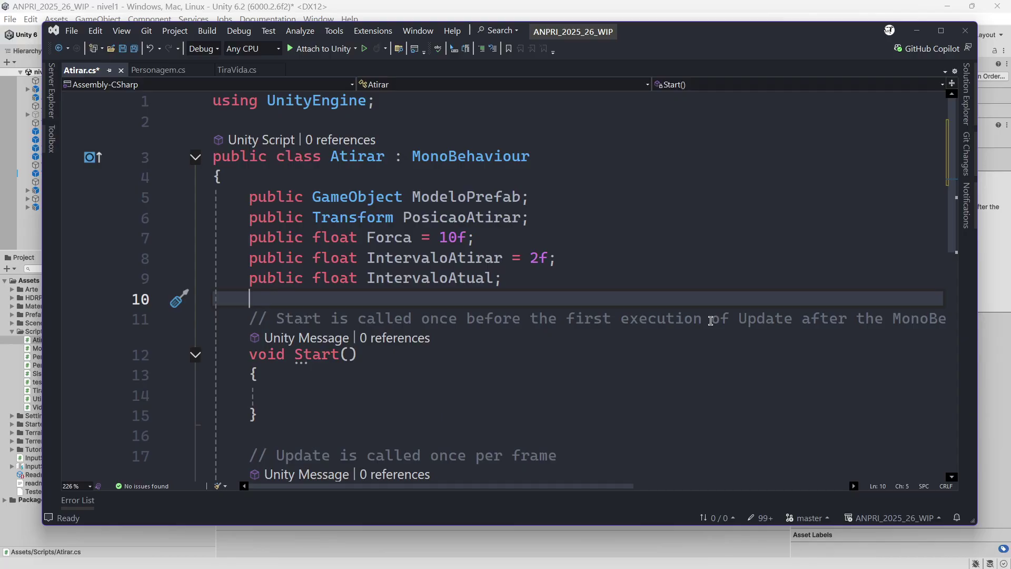
Step: Declare a public float TempoVida = 10 with the comment "Tempo para a pedra desaparecer" and add a blank line below it
type("publi")
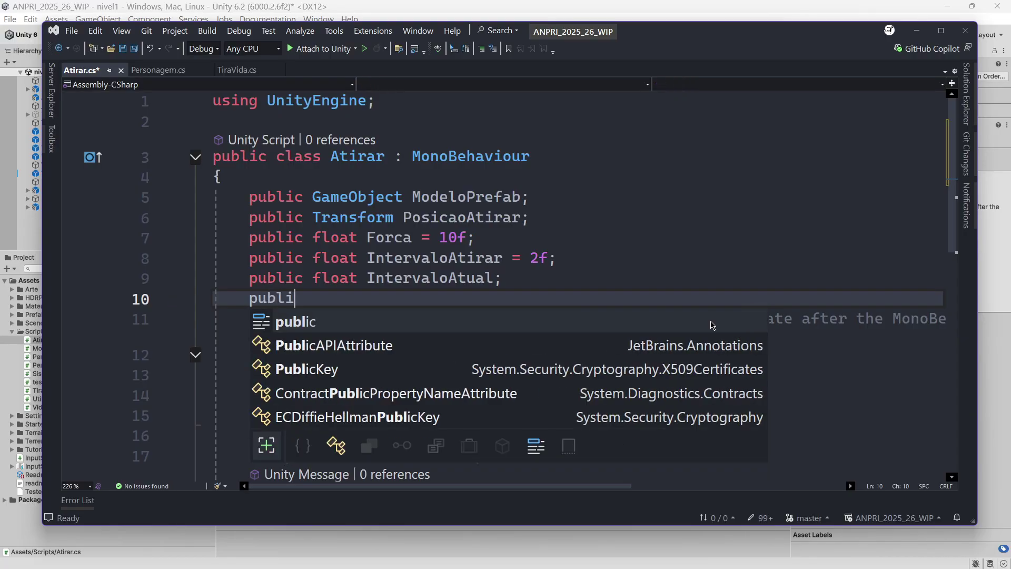
type("c float T")
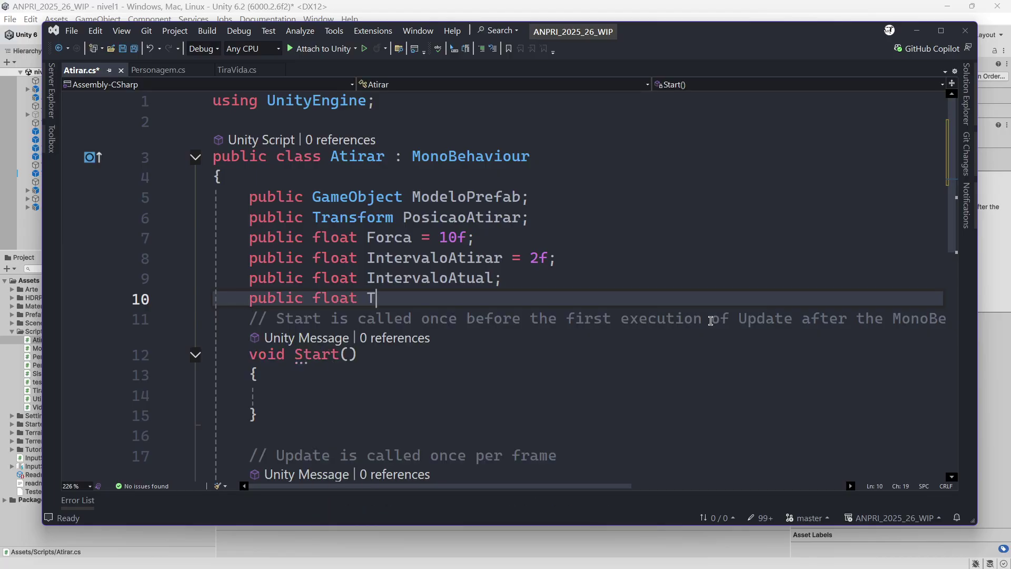
type("empoVida =")
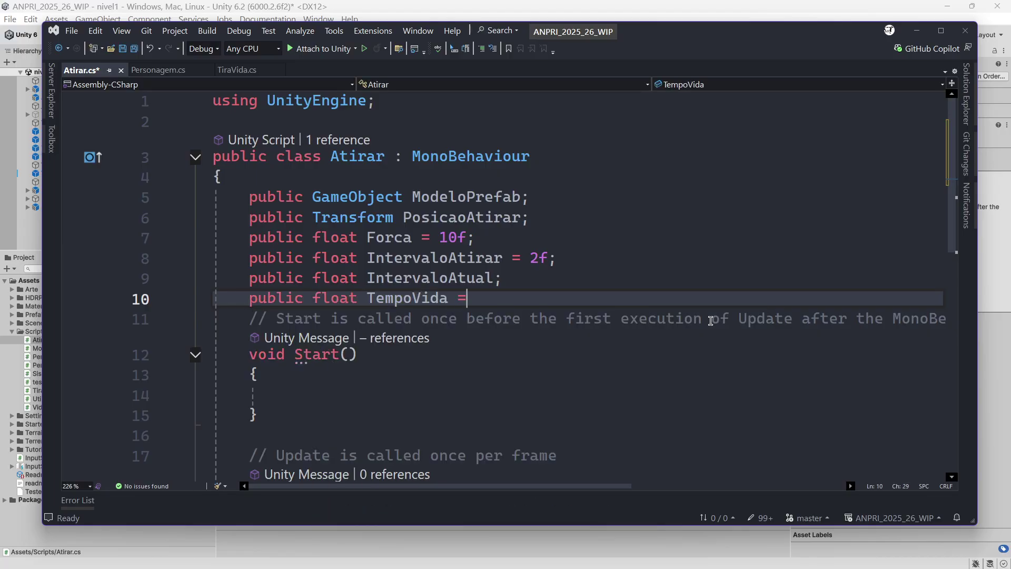
type(" 10; ")
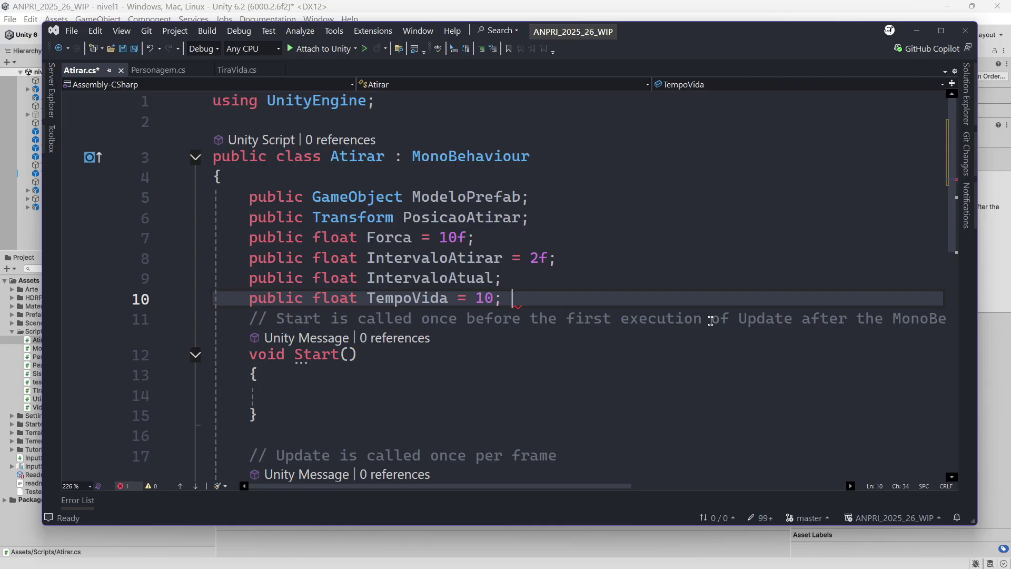
type("//Tempo")
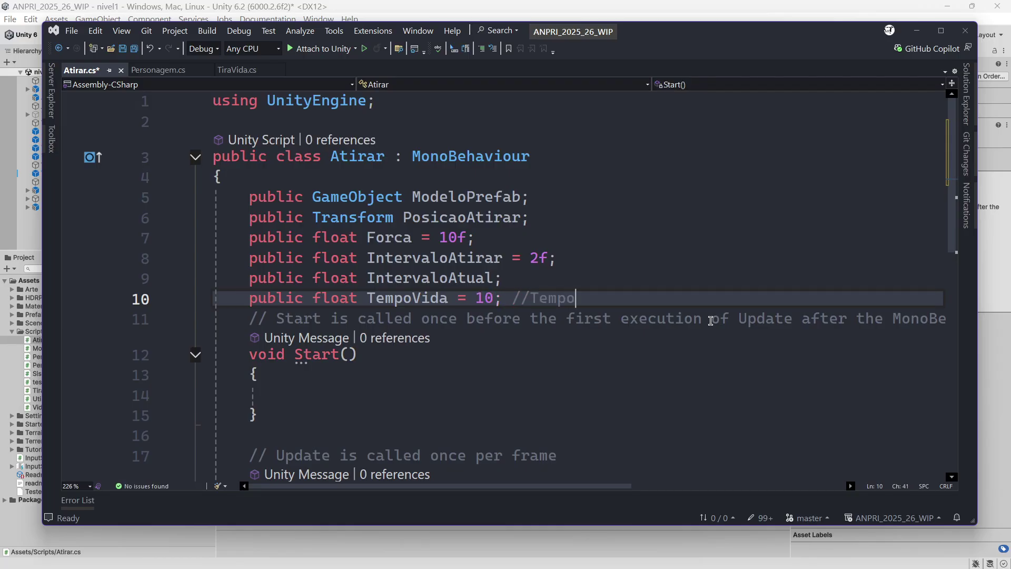
type(" para a pedra ")
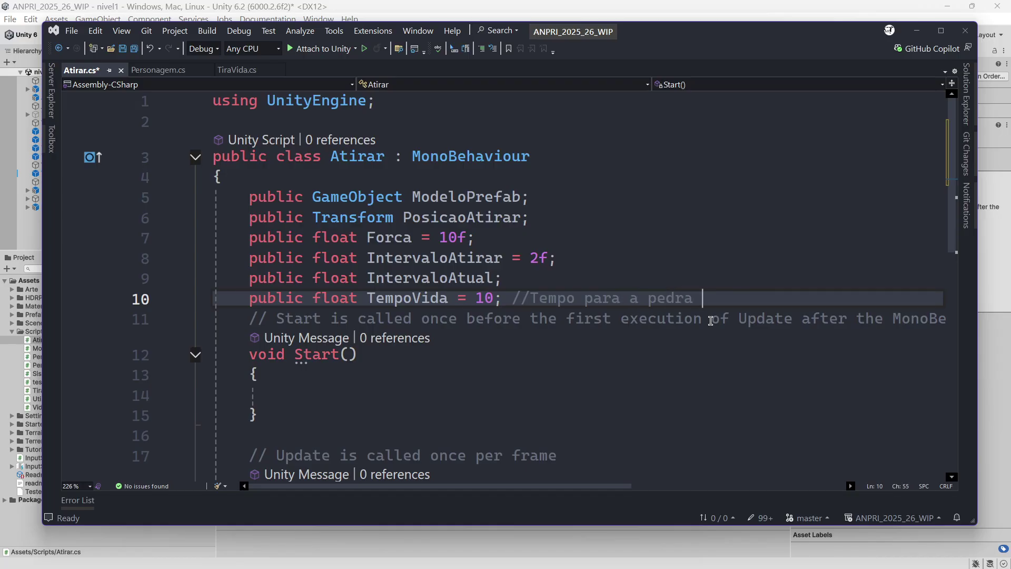
type("desaparecer")
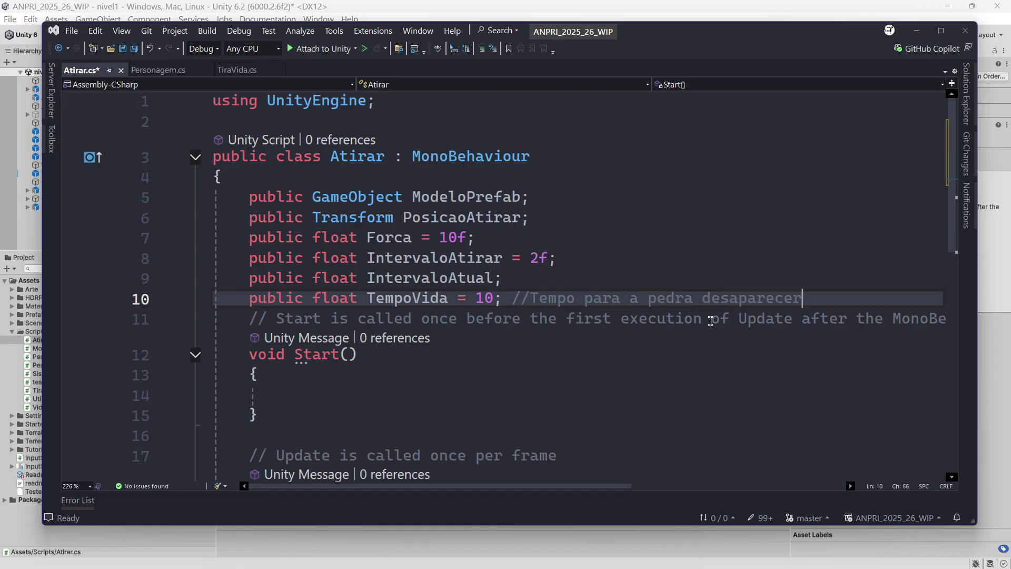
key("ctrl+Left")
key("ctrl+Left")
key("Return")
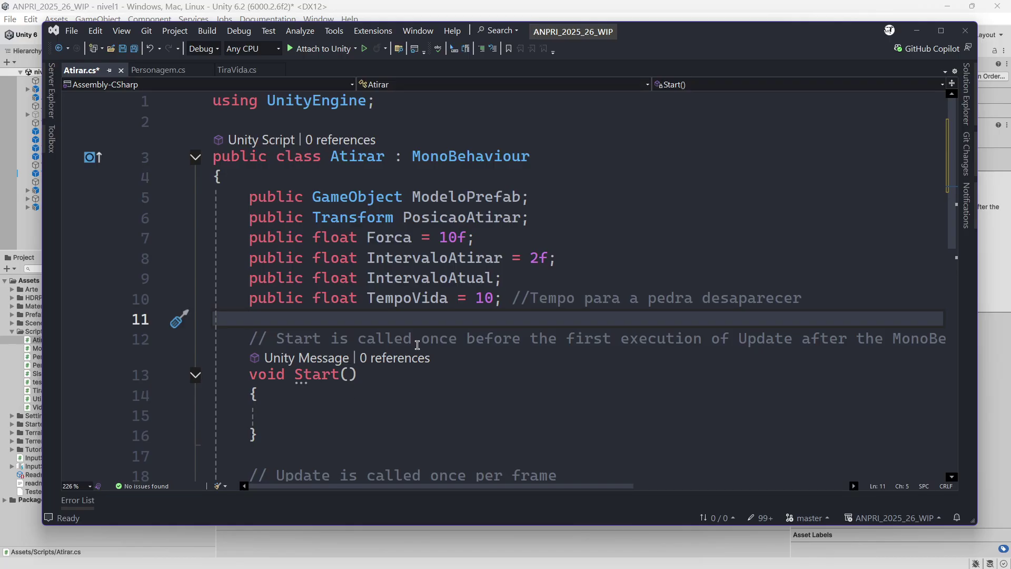
Step: Assign Time.time to IntervaloAtual inside the Start method
scroll(418, 345, "down", 1)
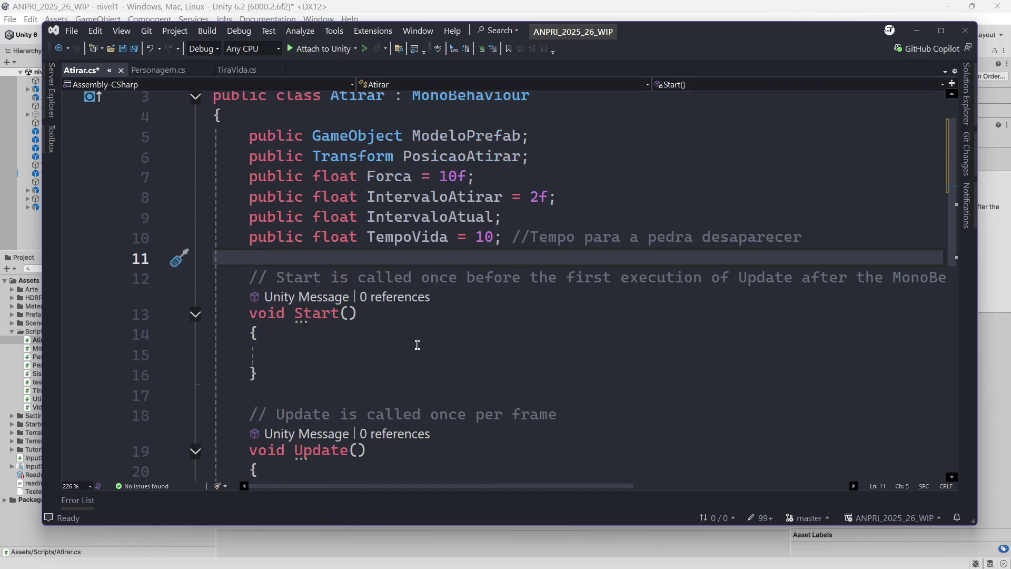
left_click(360, 351)
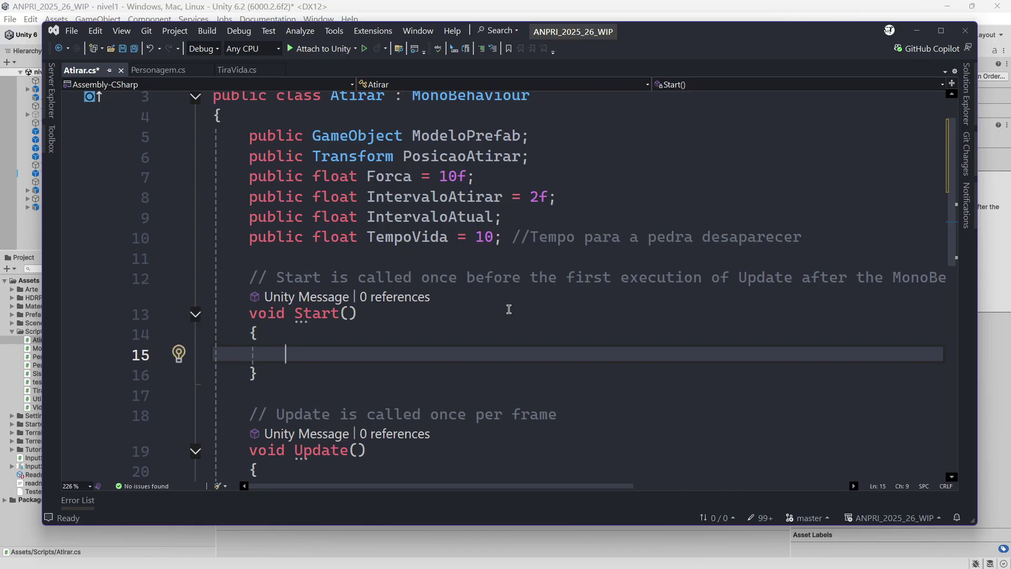
type("Inte")
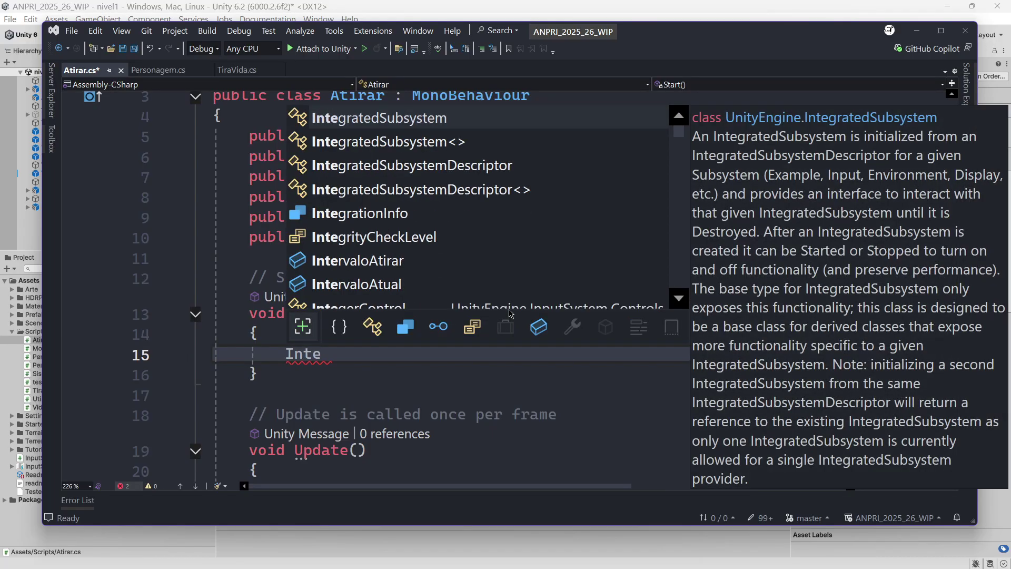
key("Down")
key("Down")
key("Down")
key("Down")
key("Down")
key("Down")
key("Down")
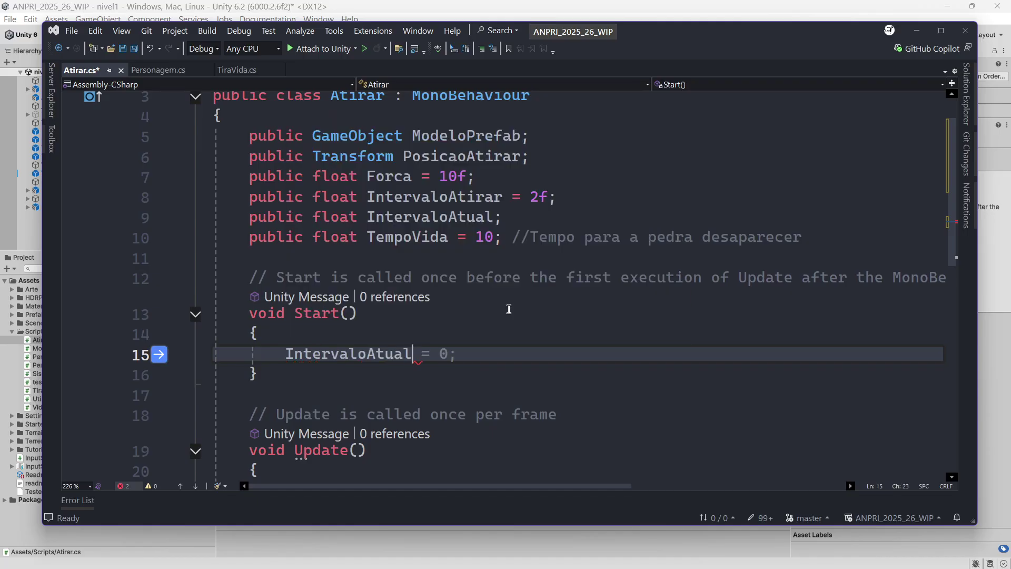
type("= Time.time;")
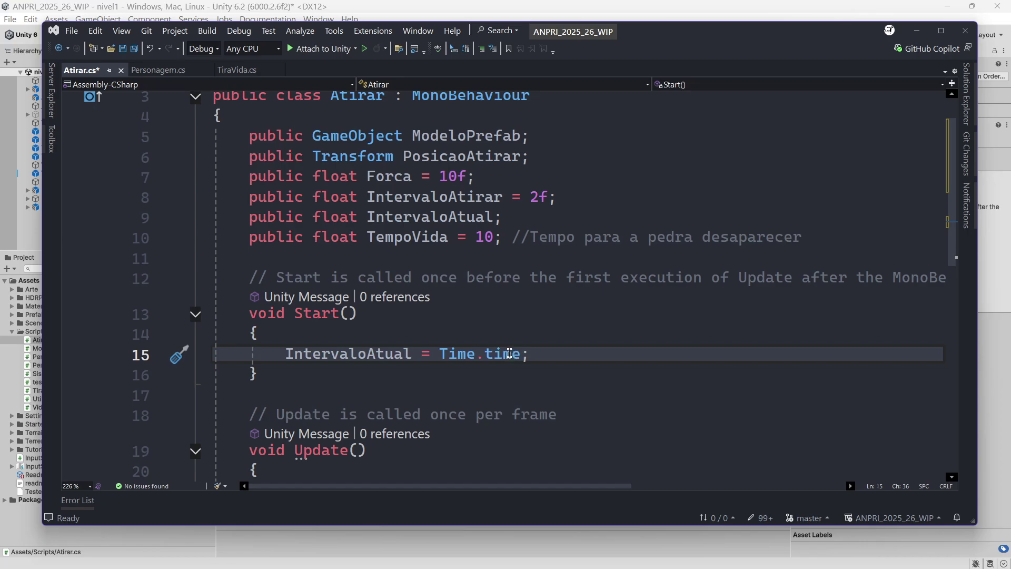
left_click_drag(529, 353, 285, 353)
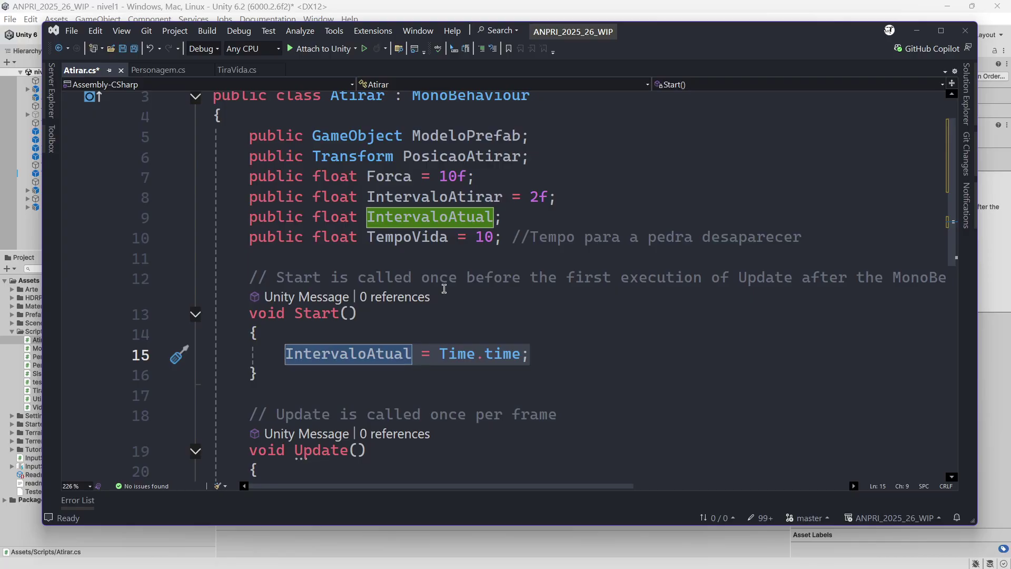
Step: Place the text cursor in the empty body of the Update method and save the Atirar script
scroll(625, 342, "down", 1)
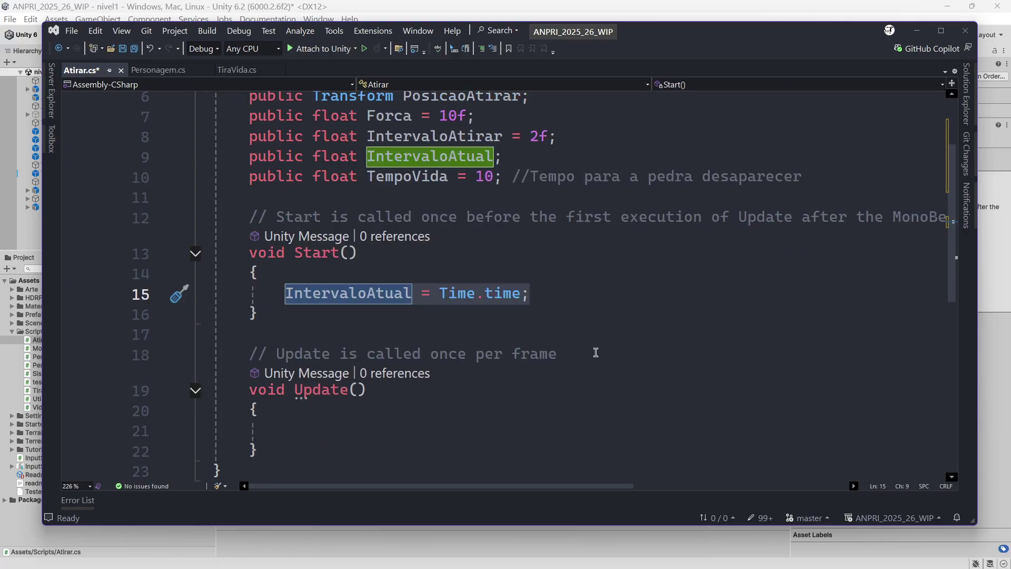
scroll(579, 356, "down", 1)
left_click(542, 354)
left_click(516, 375)
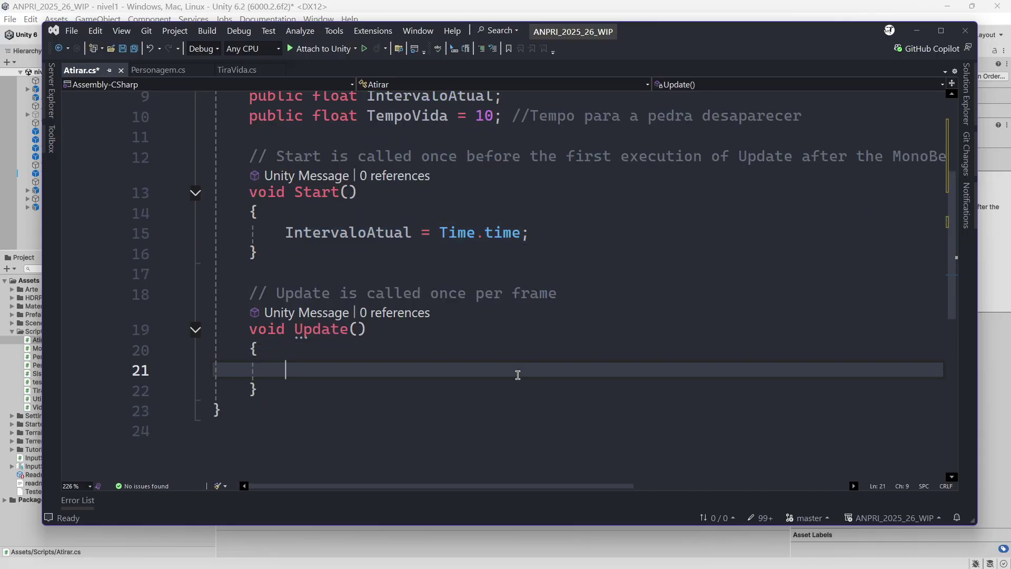
key("ctrl+s")
Step: Switch to Unity and examine the Attack action's bindings in InputSystem_Actions, including the Left Button [Mouse] binding
left_click(916, 30)
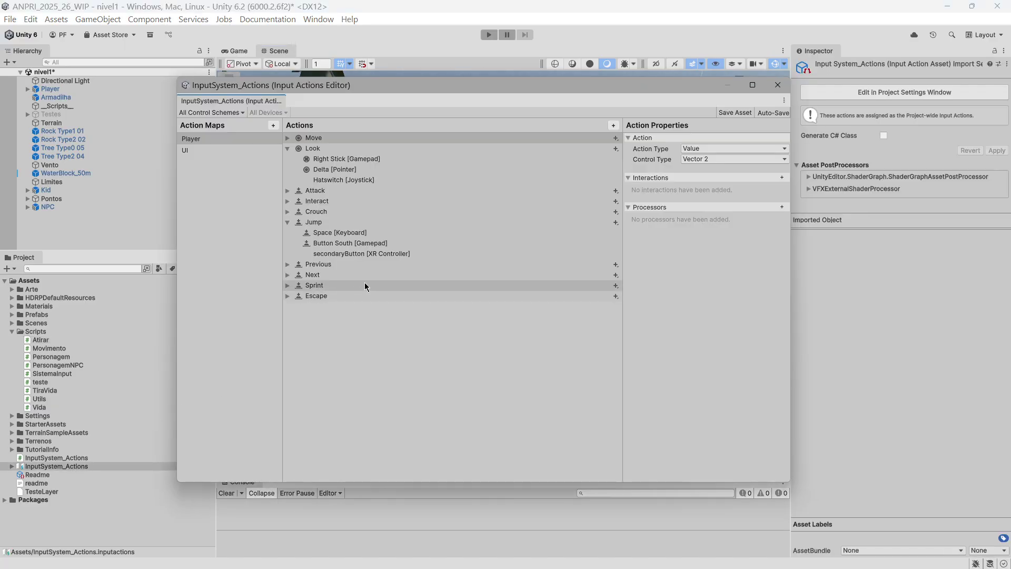
left_click(286, 190)
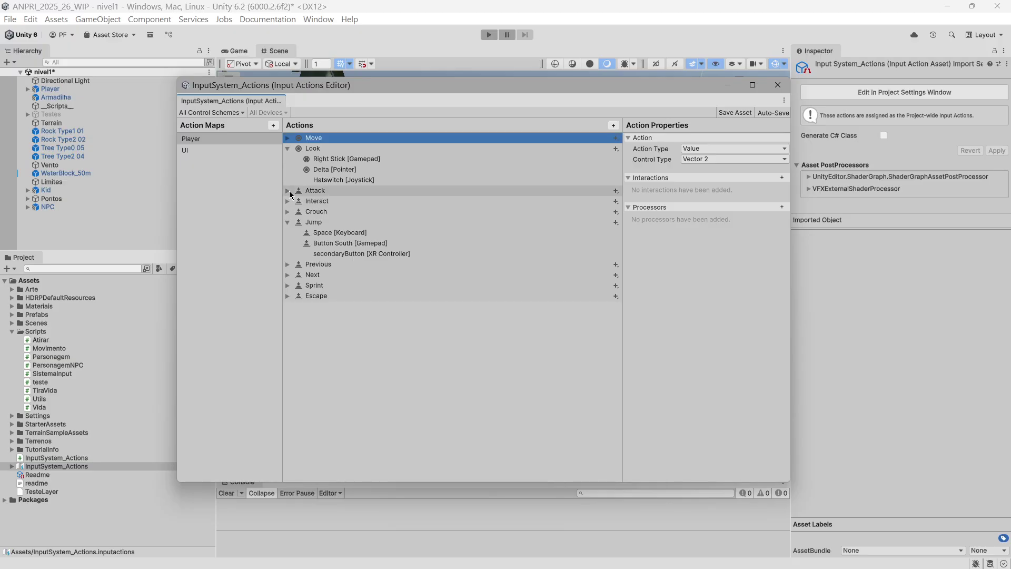
left_click(333, 212)
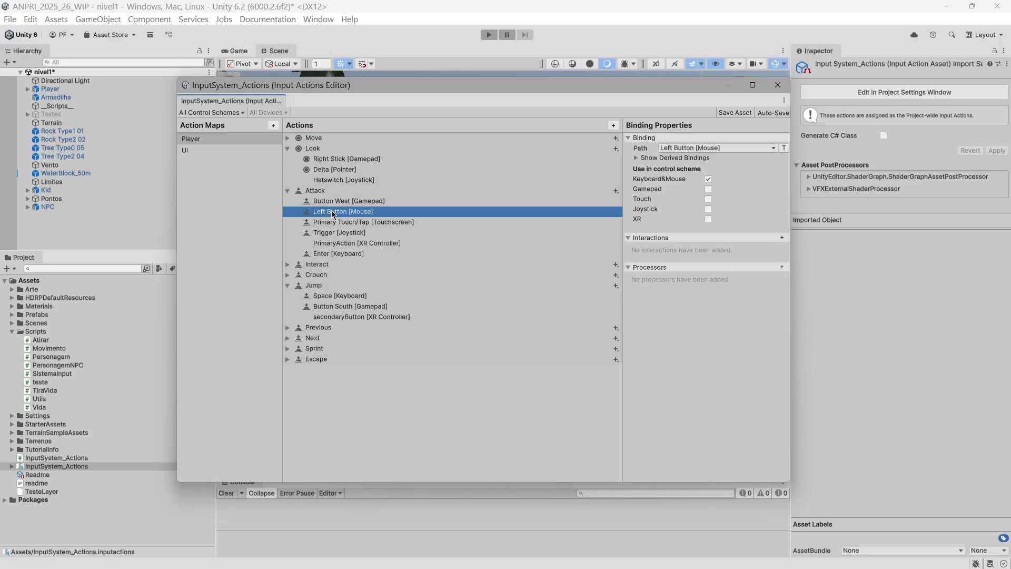
Step: Examine the Attack action's Enter [Keyboard], Button West [Gamepad] and Primary Touch/Tap [Touchscreen] bindings and close the Input Actions Editor
left_click(338, 254)
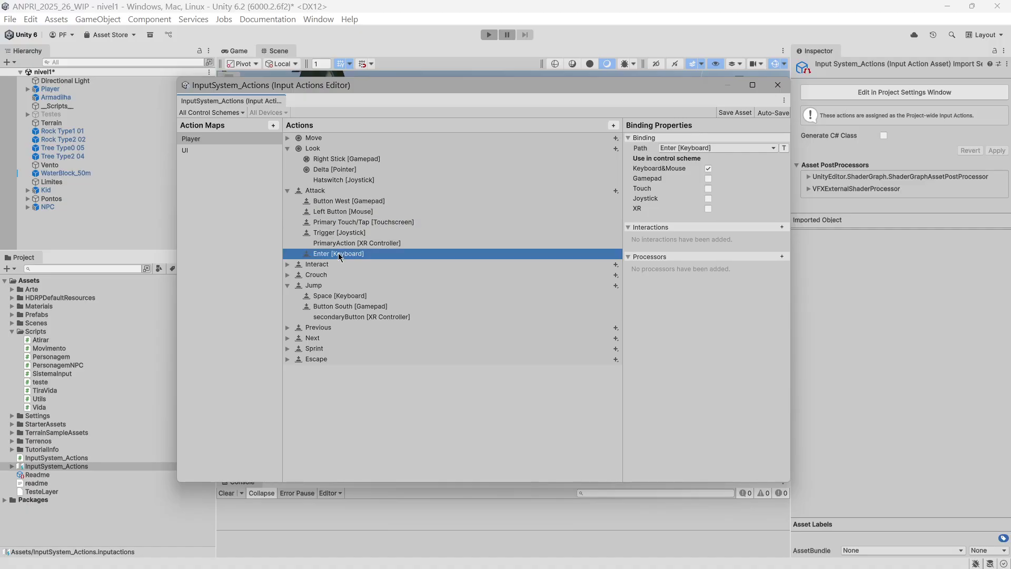
left_click(353, 203)
left_click(349, 222)
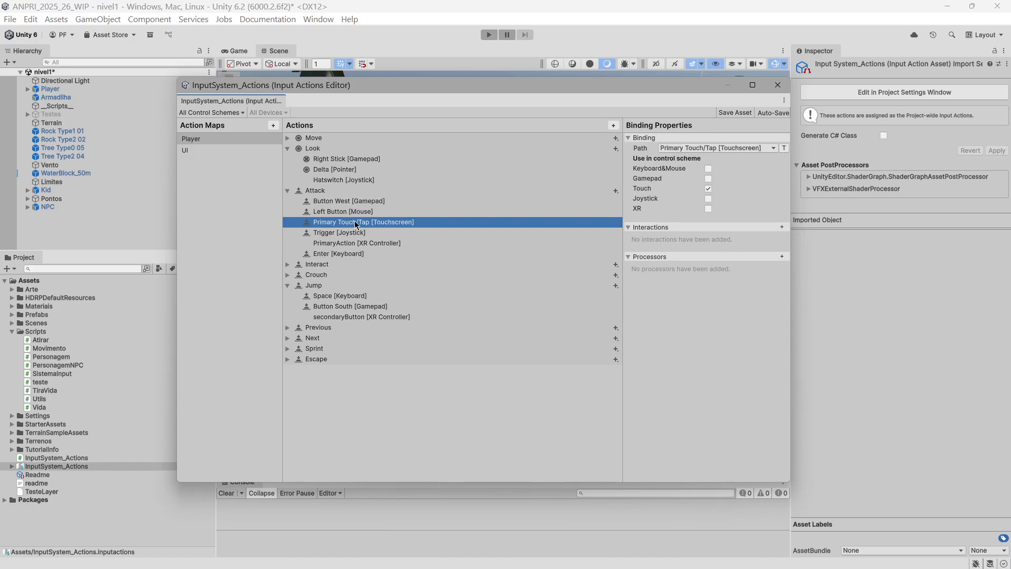
left_click(777, 85)
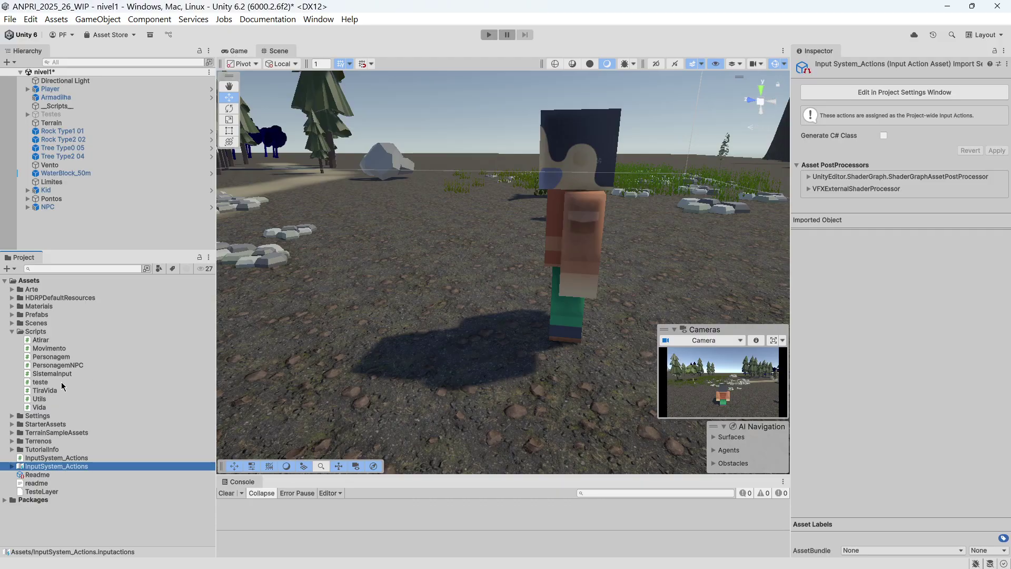
Step: Open the SistemaInput script in Visual Studio and examine the Atacar variable, the LerAtacar method and its call in Update
double_click(51, 373)
scroll(615, 280, "down", 3)
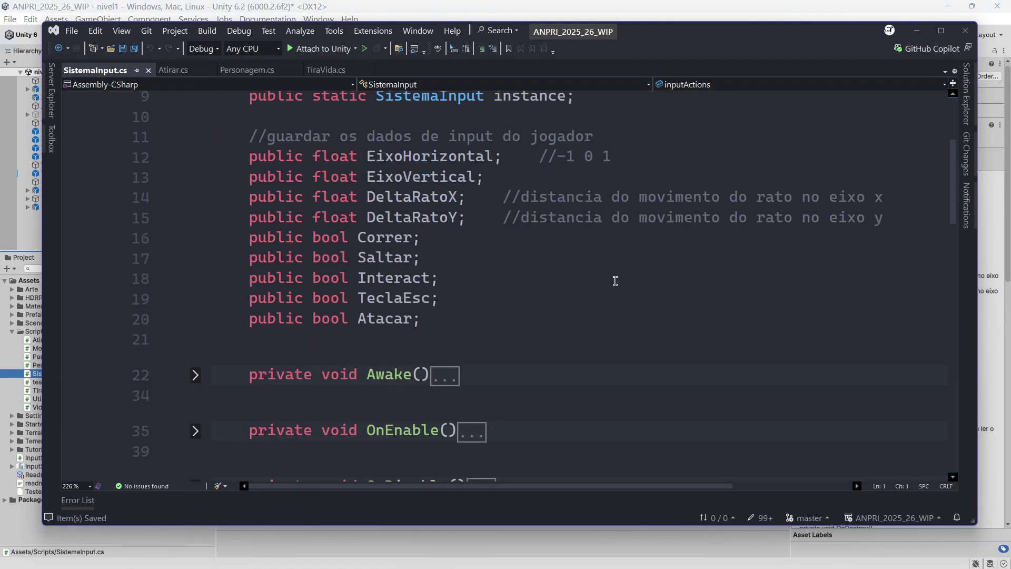
left_click(400, 317)
scroll(634, 283, "down", 3)
scroll(637, 281, "down", 10)
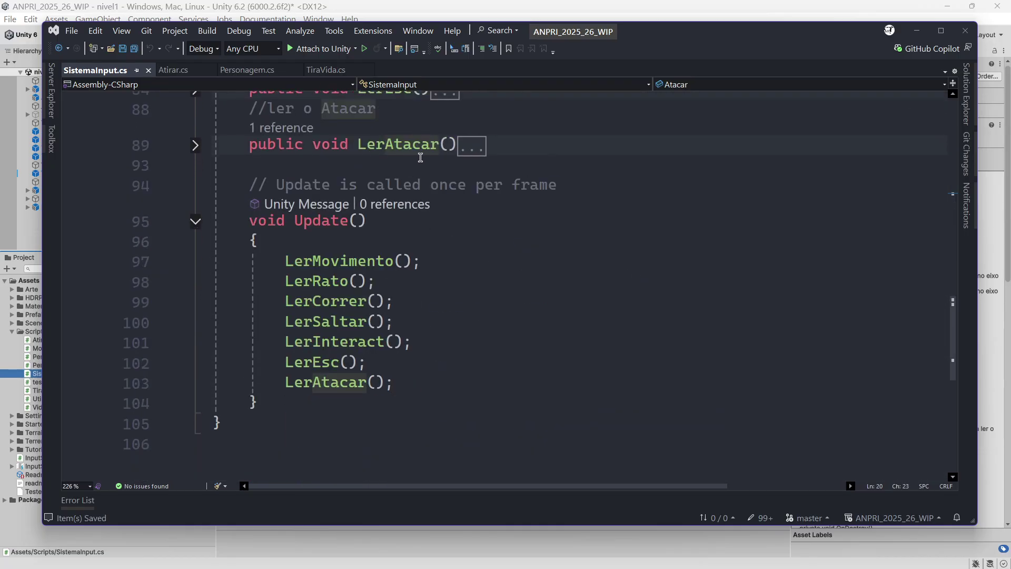
scroll(440, 184, "up", 2)
scroll(419, 280, "down", 2)
left_click(917, 30)
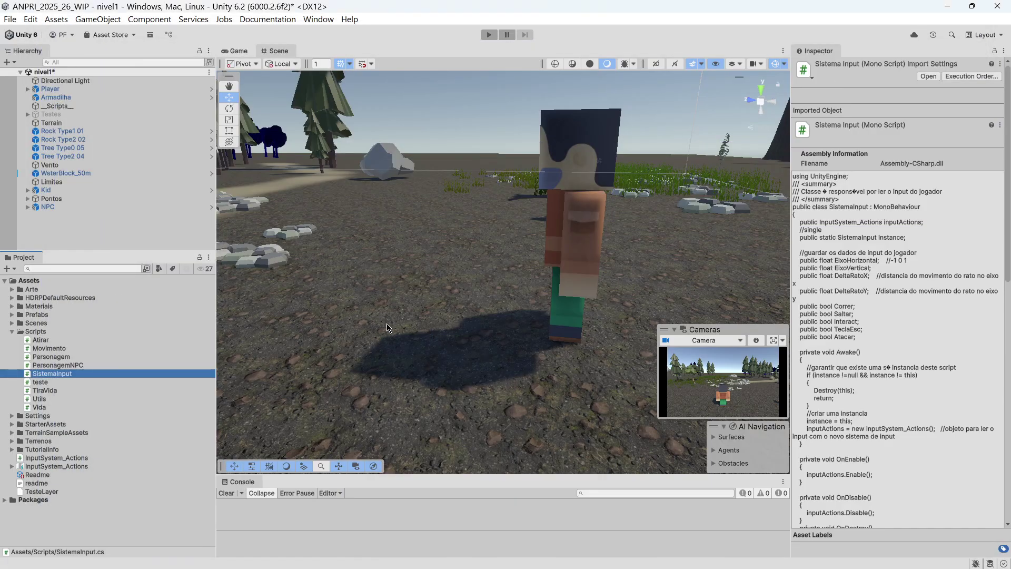
Step: Return to the Atirar script in Visual Studio and add an if (SistemaInput.instance.Atacar) block with braces inside Update
key("alt+Tab")
left_click(182, 73)
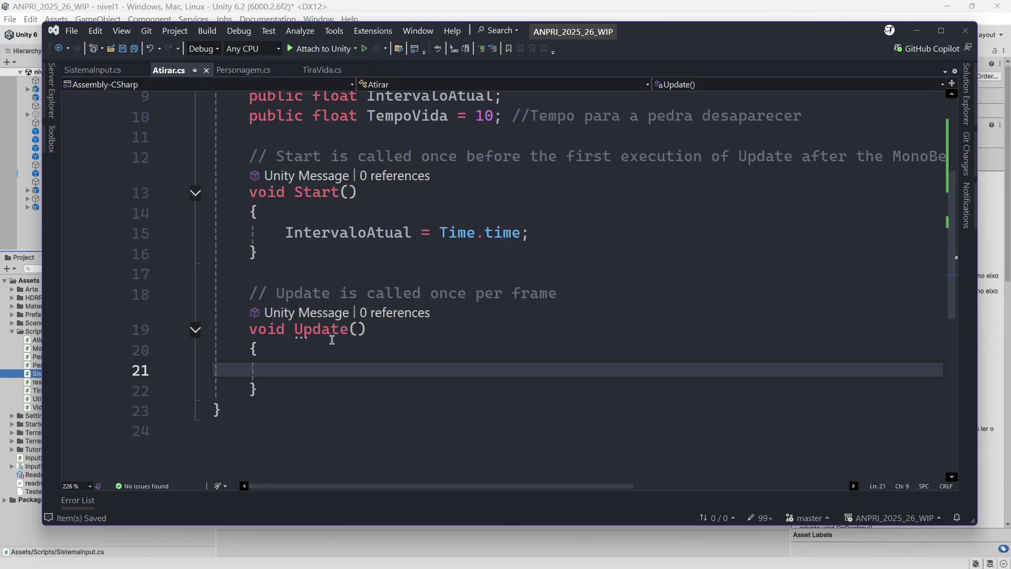
scroll(506, 319, "down", 1)
type("if ")
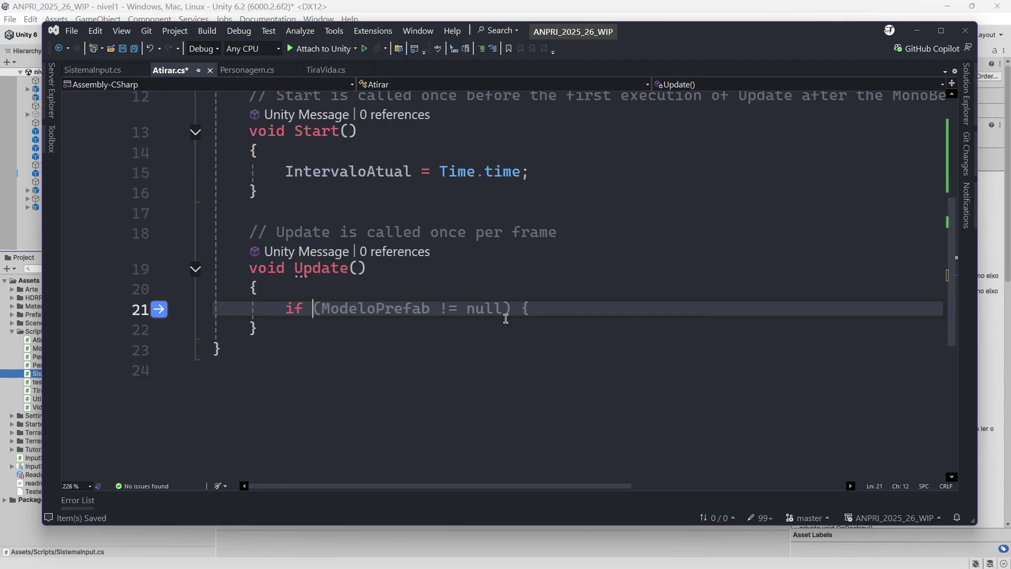
type("(SistemaInput.in")
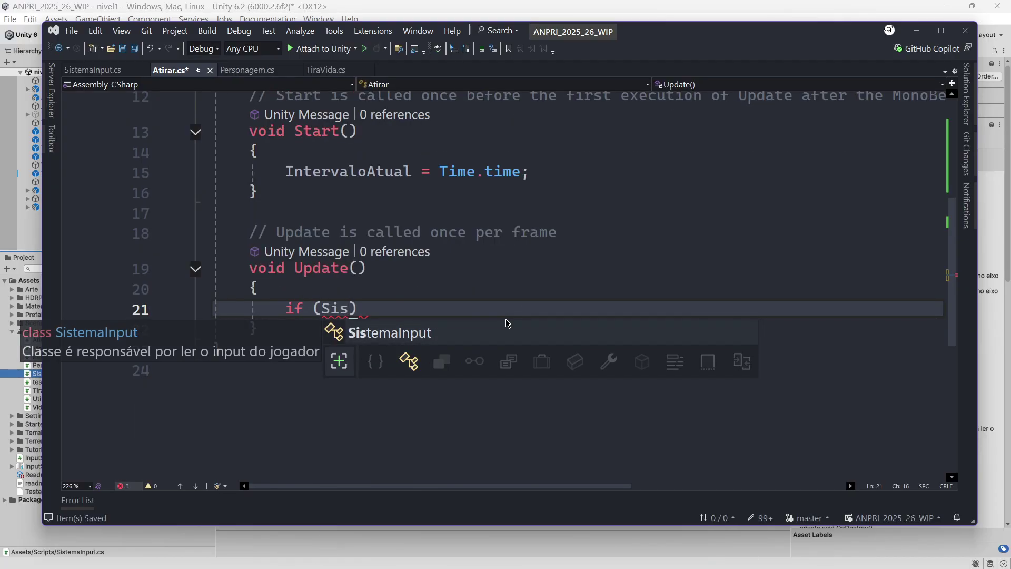
type("stance.Atacar")
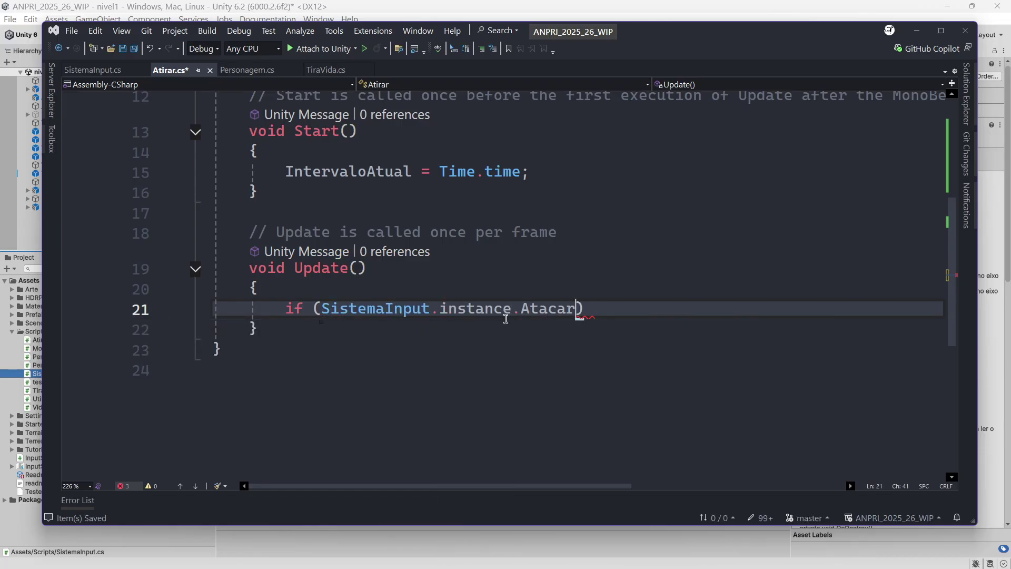
type(")")
key("Return")
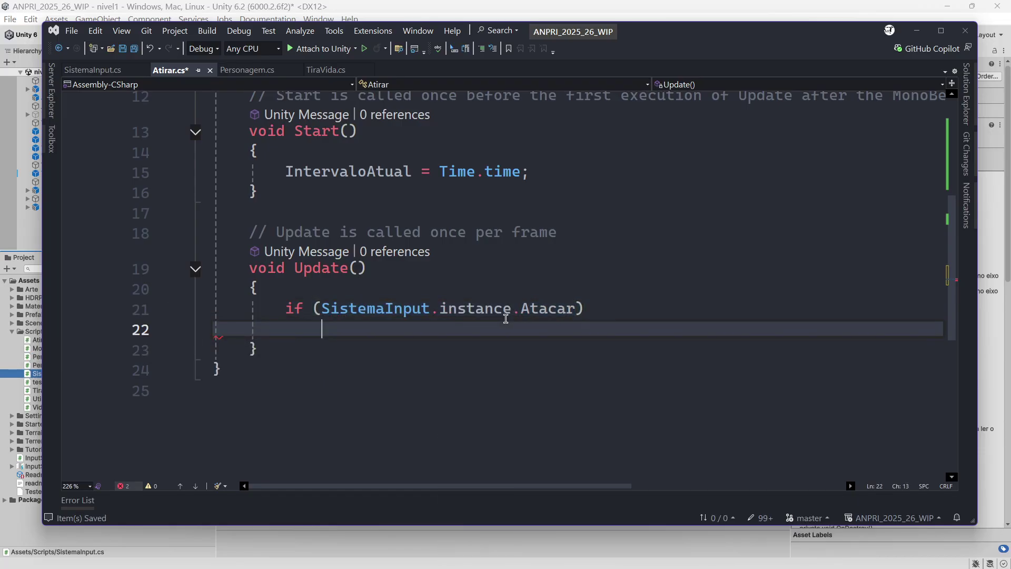
type("{")
key("Return")
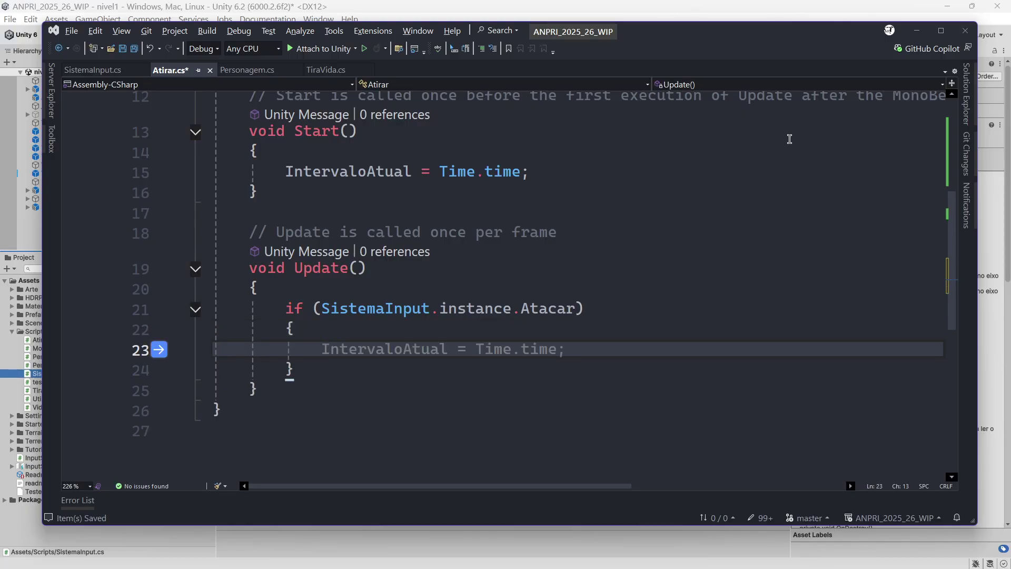
Step: Nest an if (Time.time > IntervaloAtual) block inside the Atacar condition, with its braces on separate lines and an empty body line
type("if ")
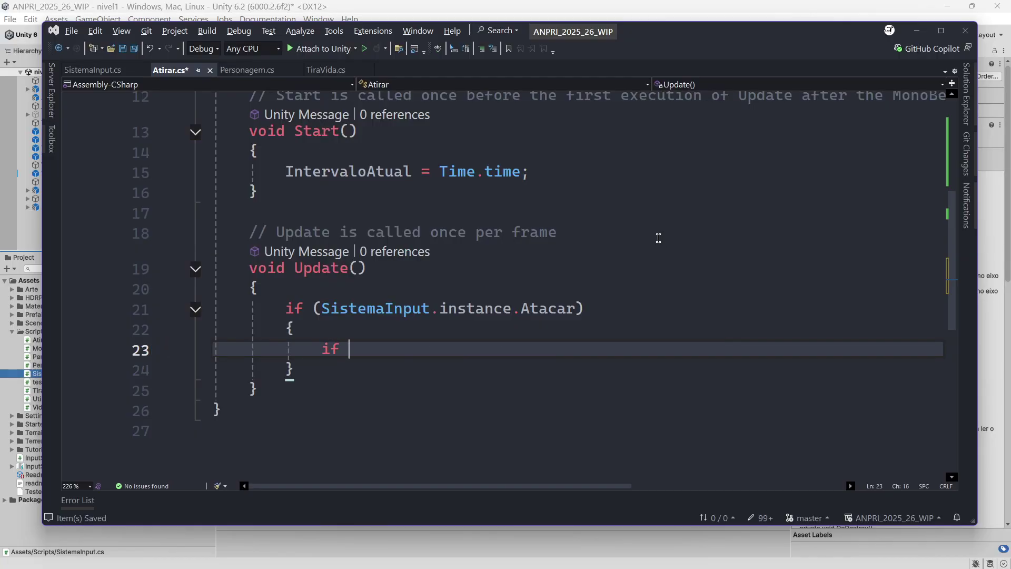
type("(Time.time >")
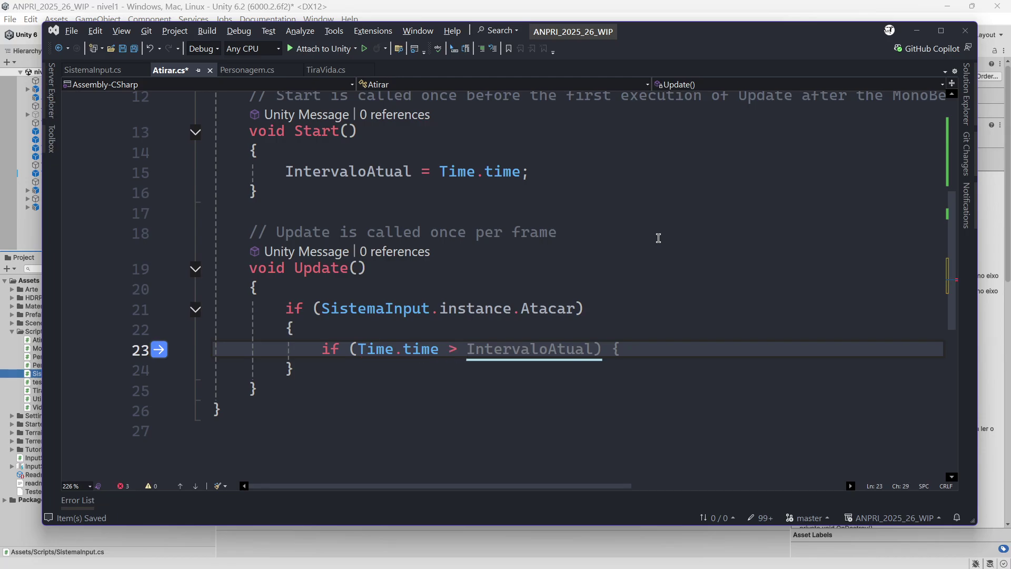
key("Tab")
key("Return")
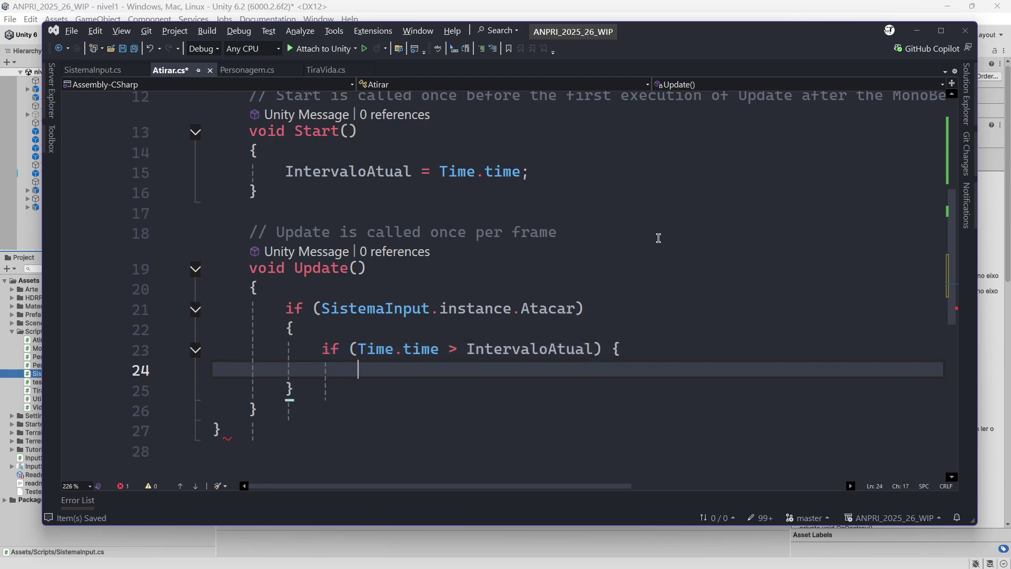
type("}")
key("Up")
key("Down")
key("Return")
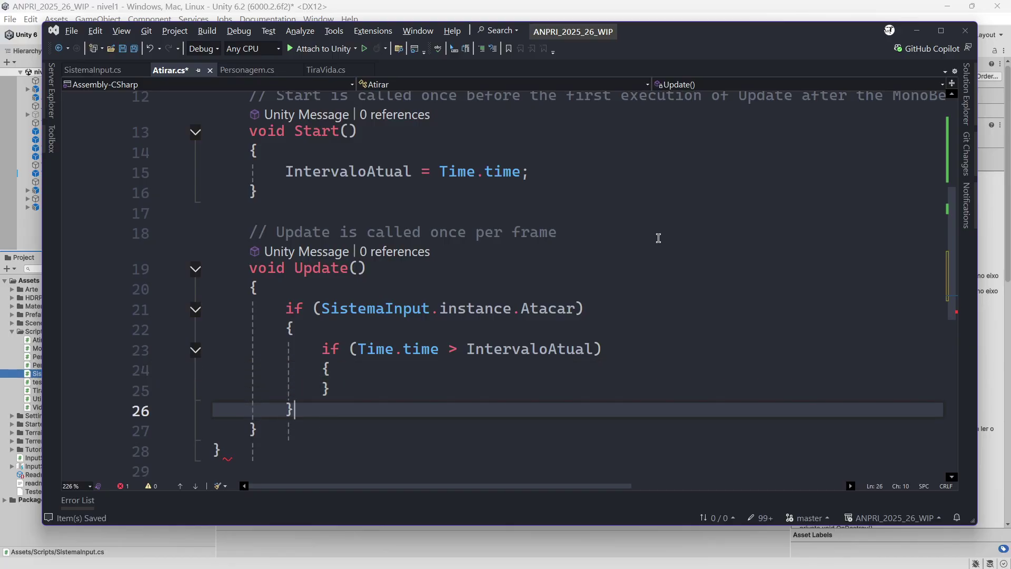
key("Up")
key("Up")
key("Return")
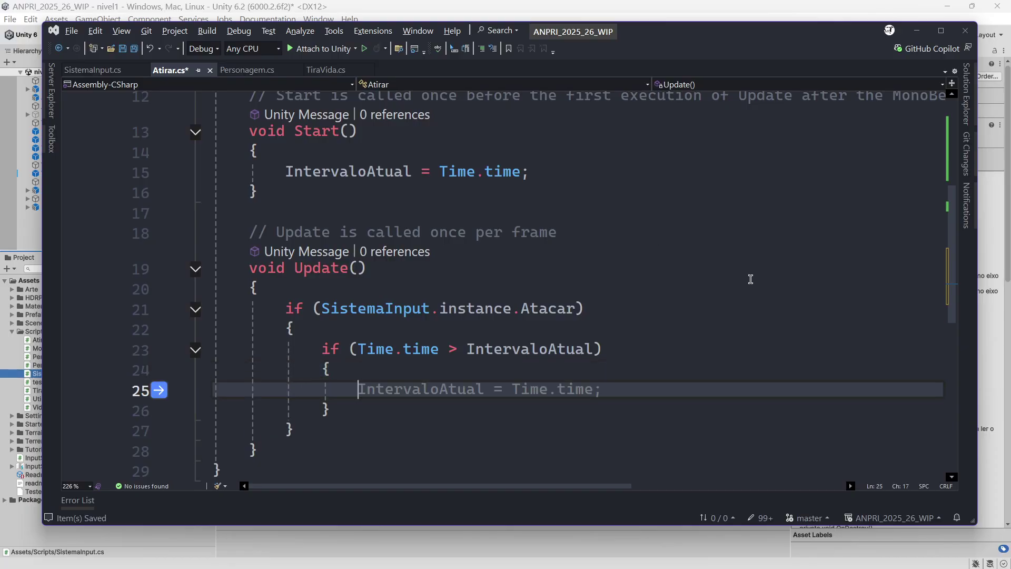
Step: Call AtirarObjeto(); inside the nested time check in Update
scroll(750, 279, "down", 1)
type("A")
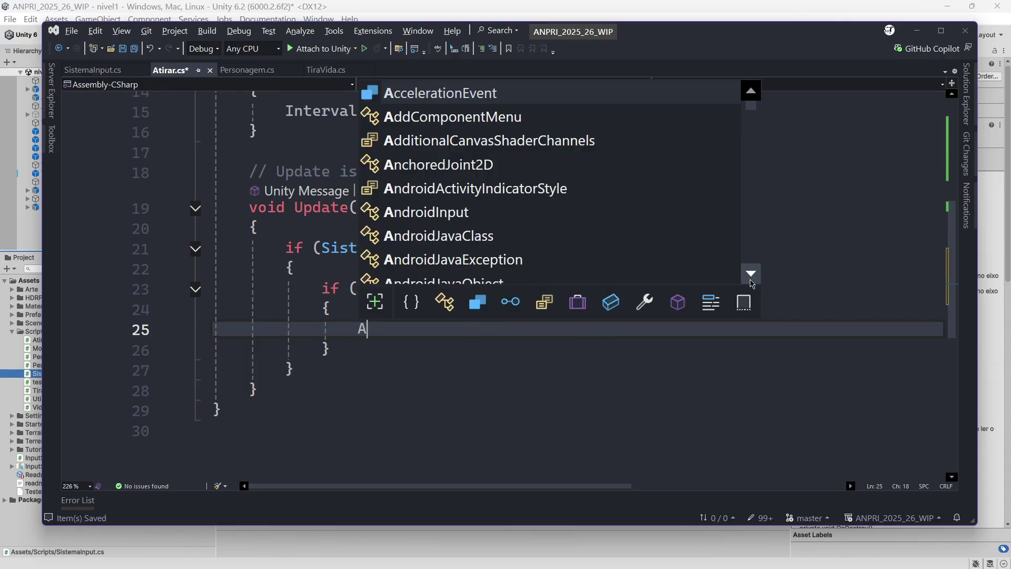
type("tirarObjeto();")
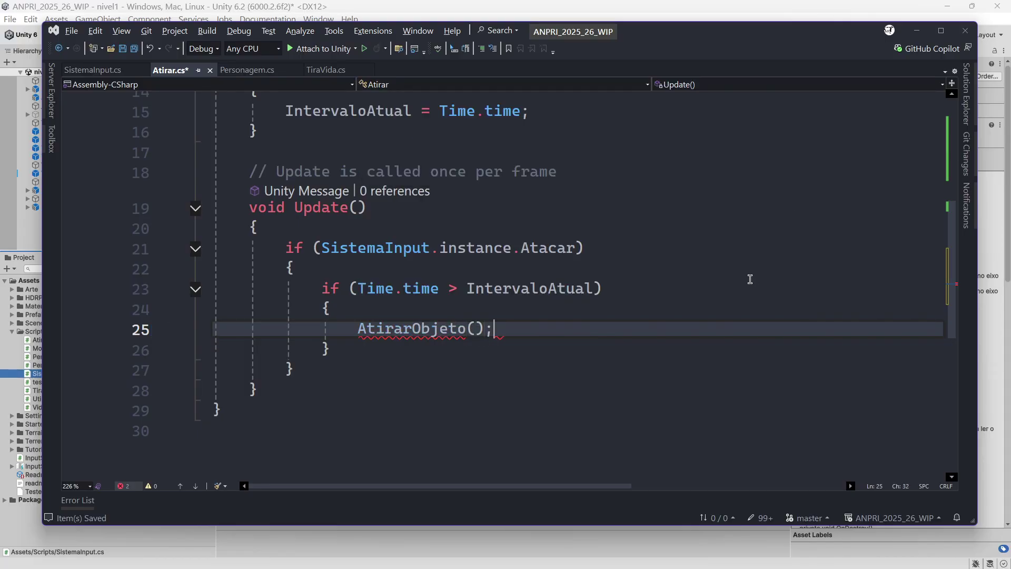
Step: Below the AtirarObjeto call, assign Time.time + IntervaloAtirar to IntervaloAtual
key("Return")
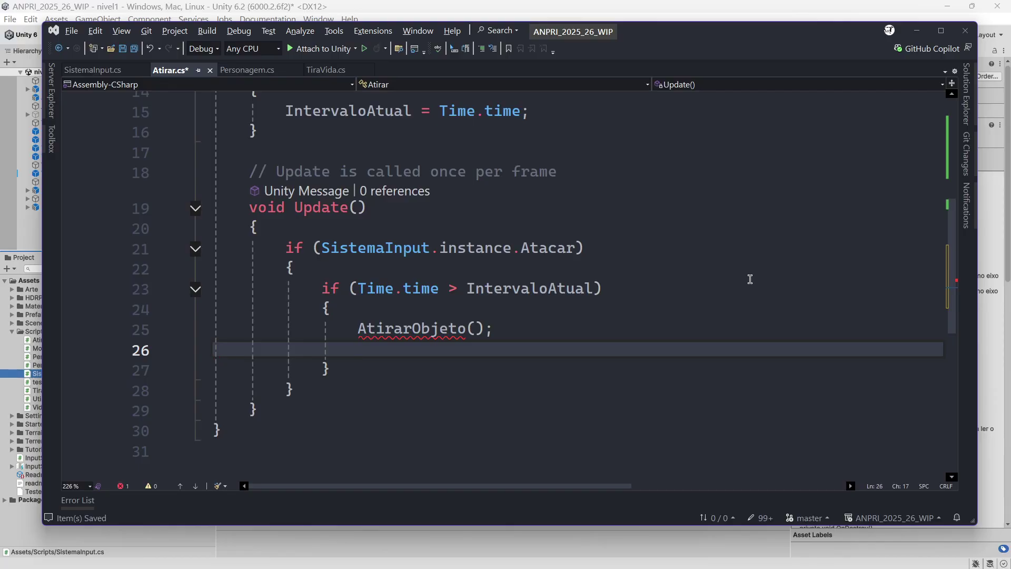
type("Int")
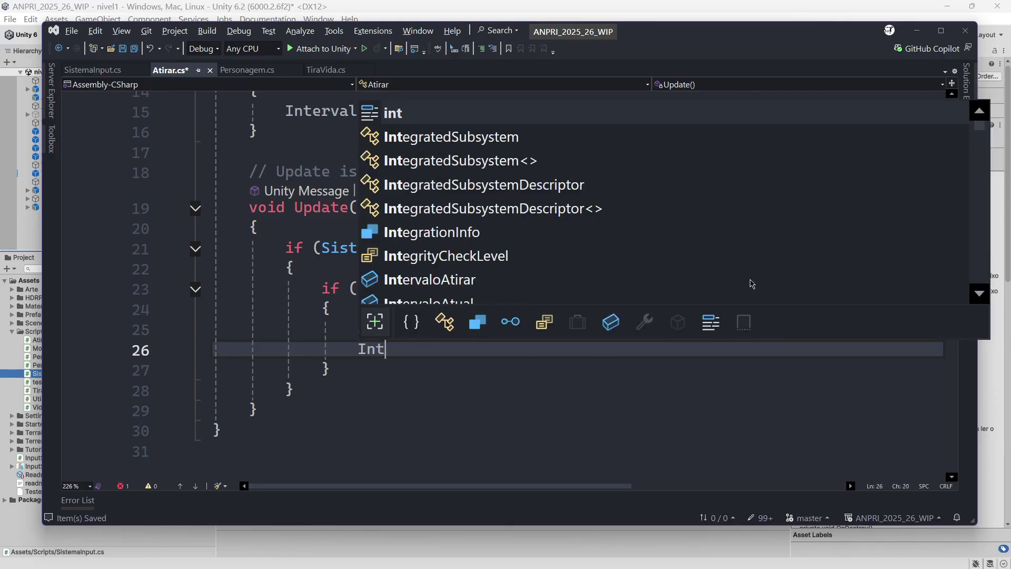
type("ervaloAtual")
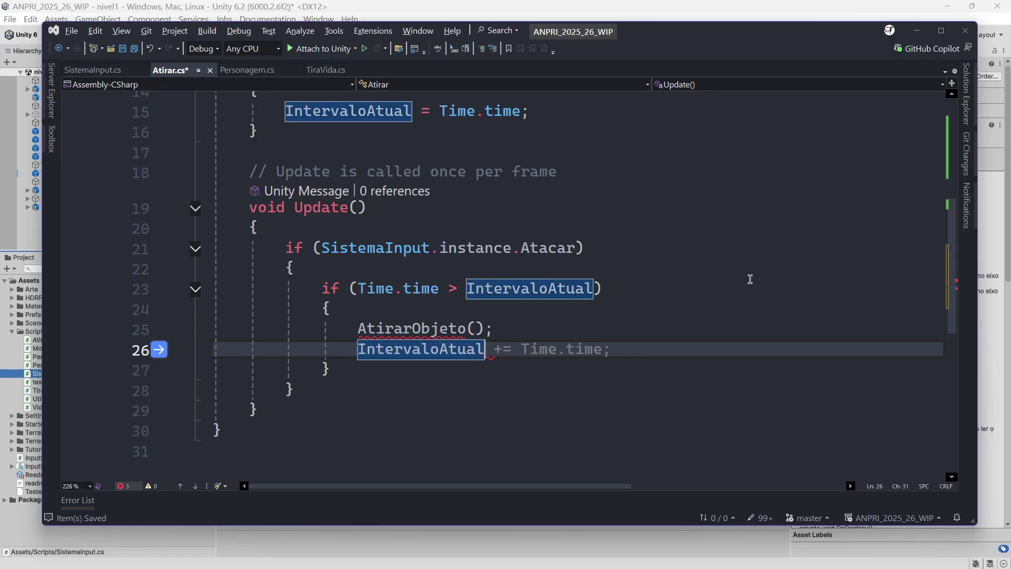
type(" = Time.time +")
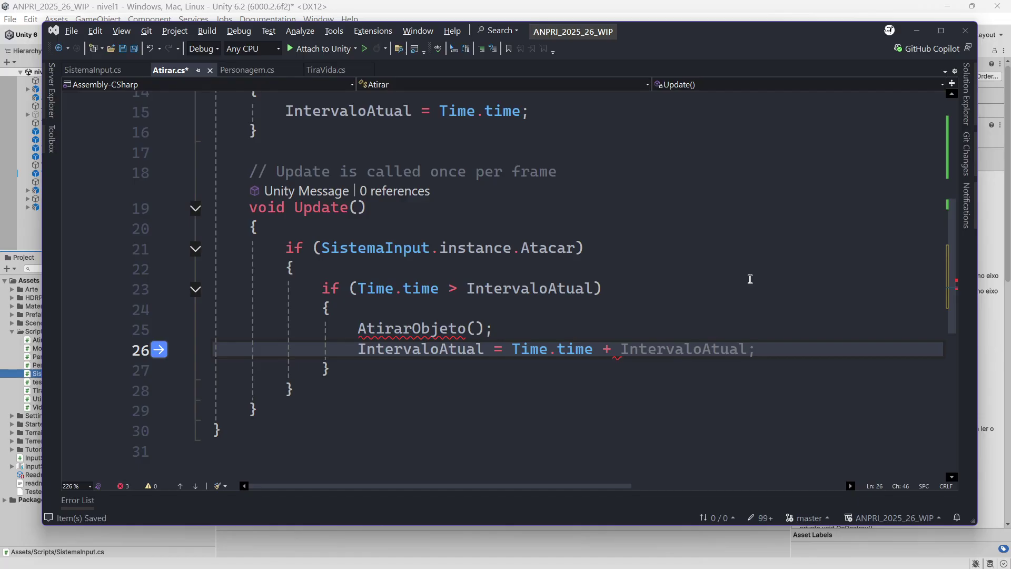
type(" Int")
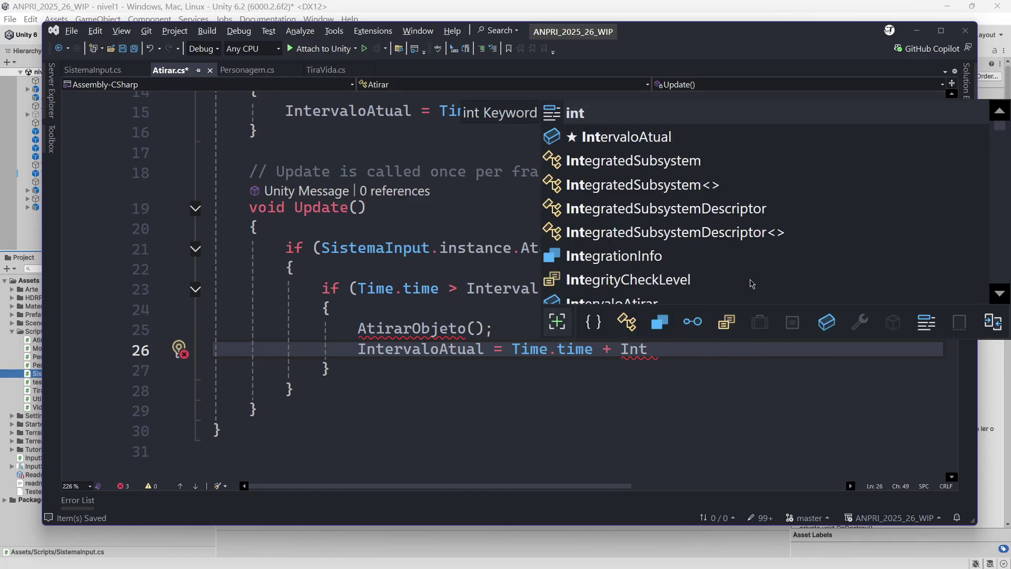
type("erv")
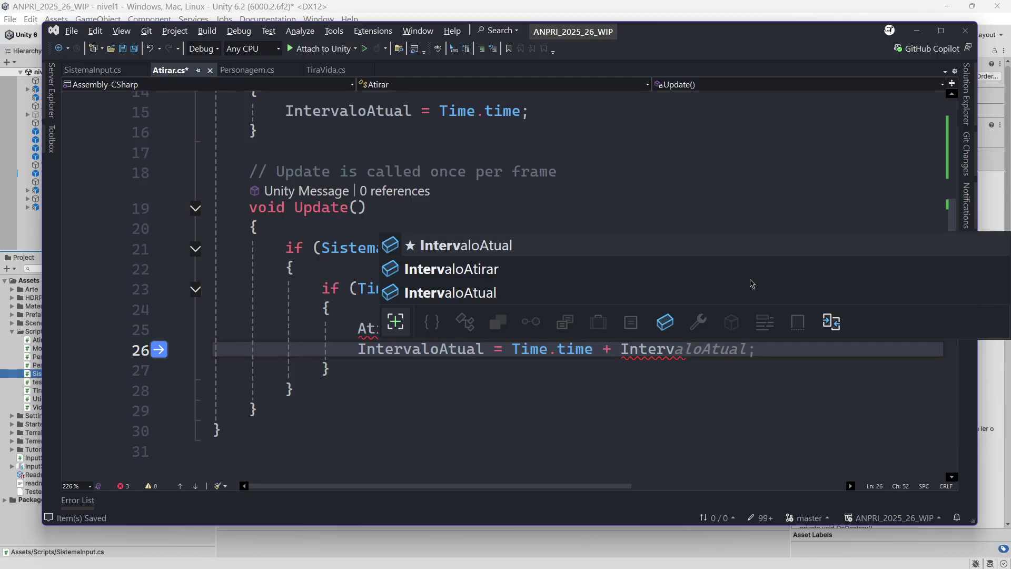
key("Down")
key("Tab")
type(";")
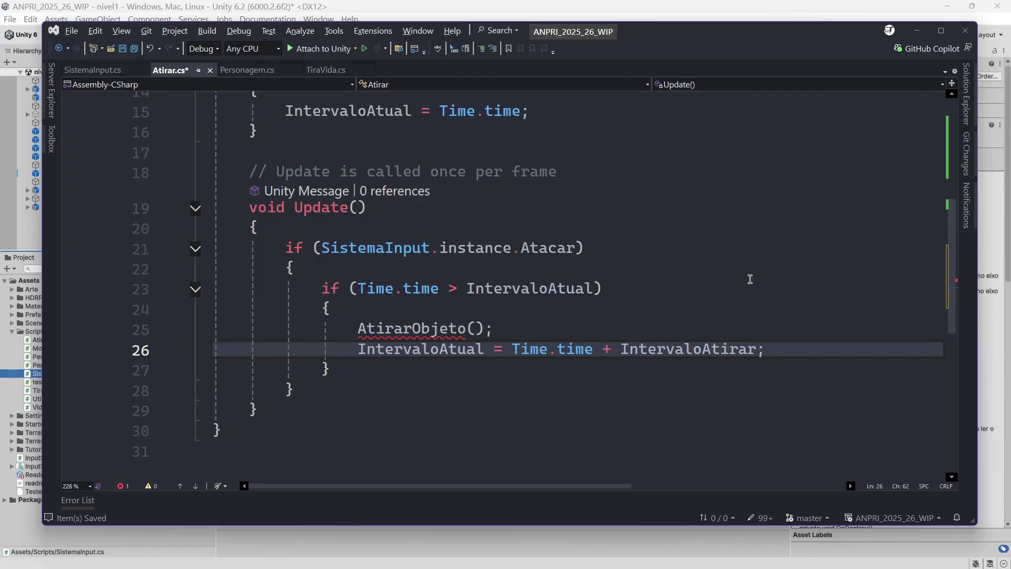
Step: Declare an empty void AtirarObjeto() method with braces below the Update method
left_click(330, 406)
key("Return")
type("vo")
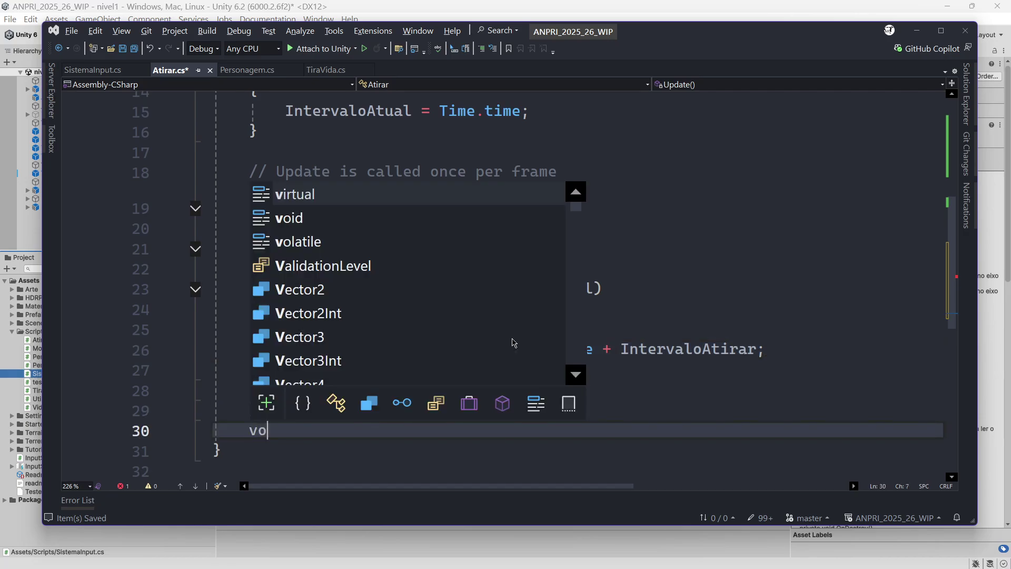
type("id Atir")
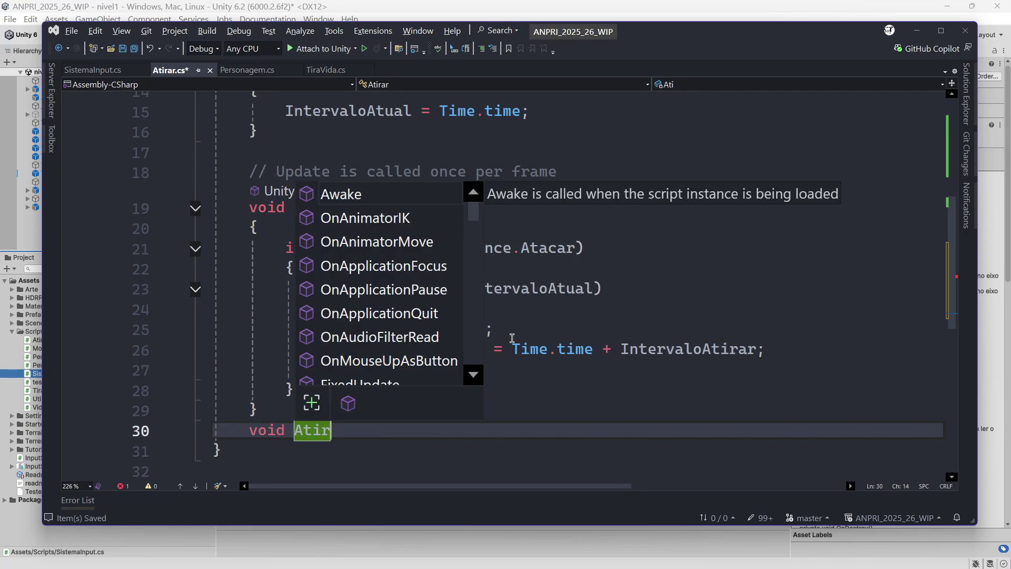
type("arObjeto()")
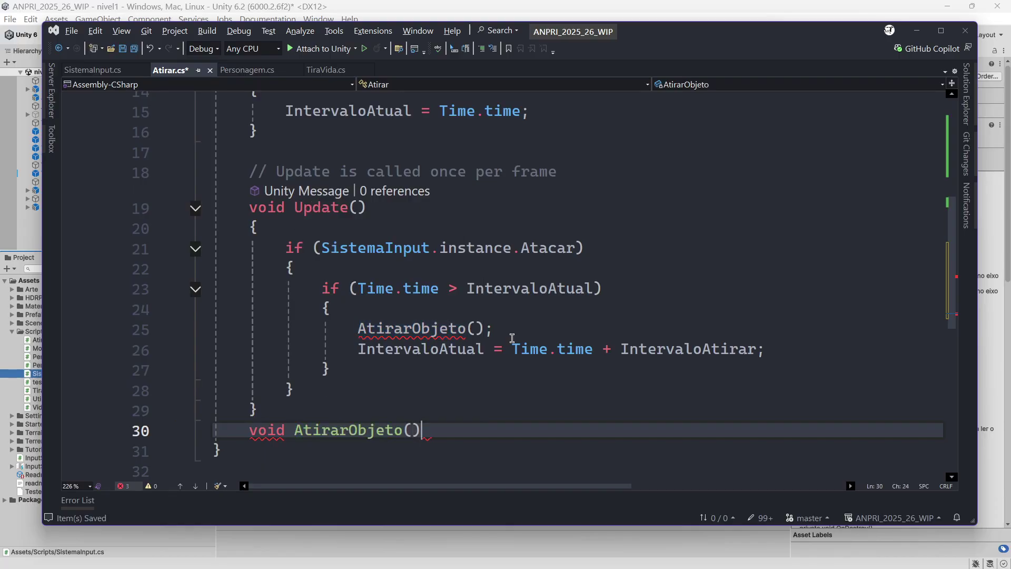
key("Return")
type("{")
key("Return")
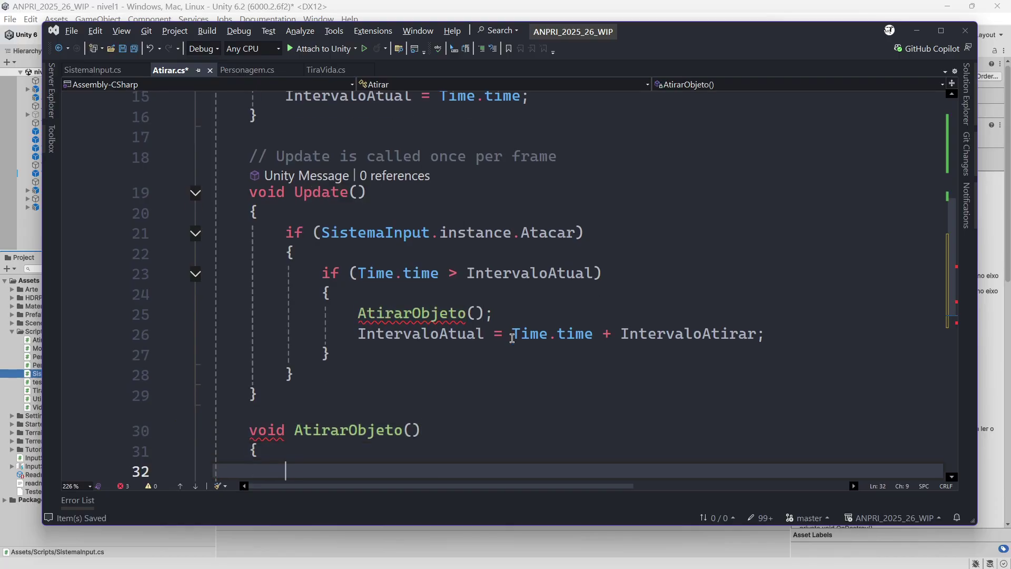
scroll(565, 332, "down", 2)
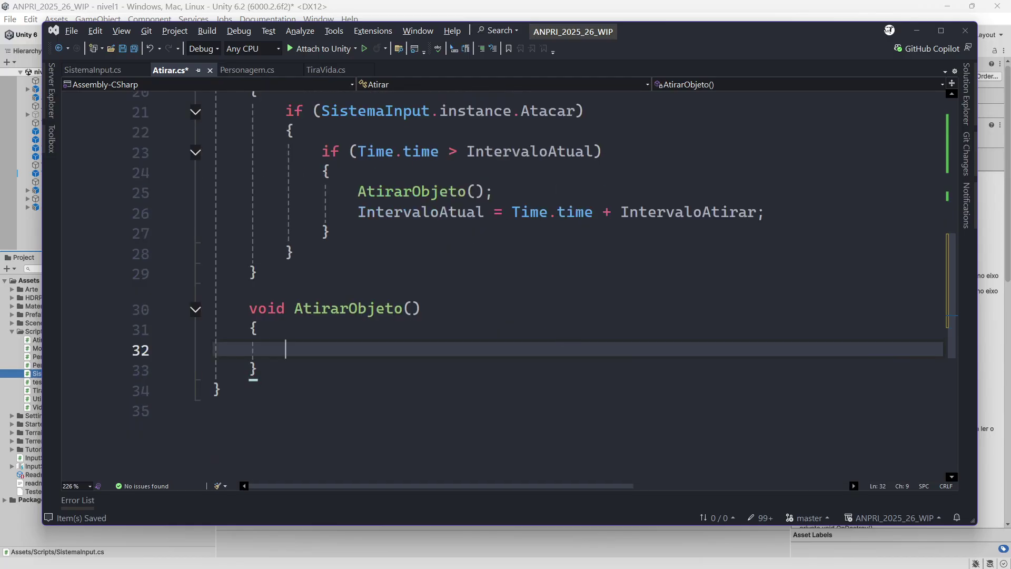
Step: Review the ModeloPrefab, PosicaoAtirar and Forca fields declared at the start of the Atirar class
scroll(497, 251, "up", 7)
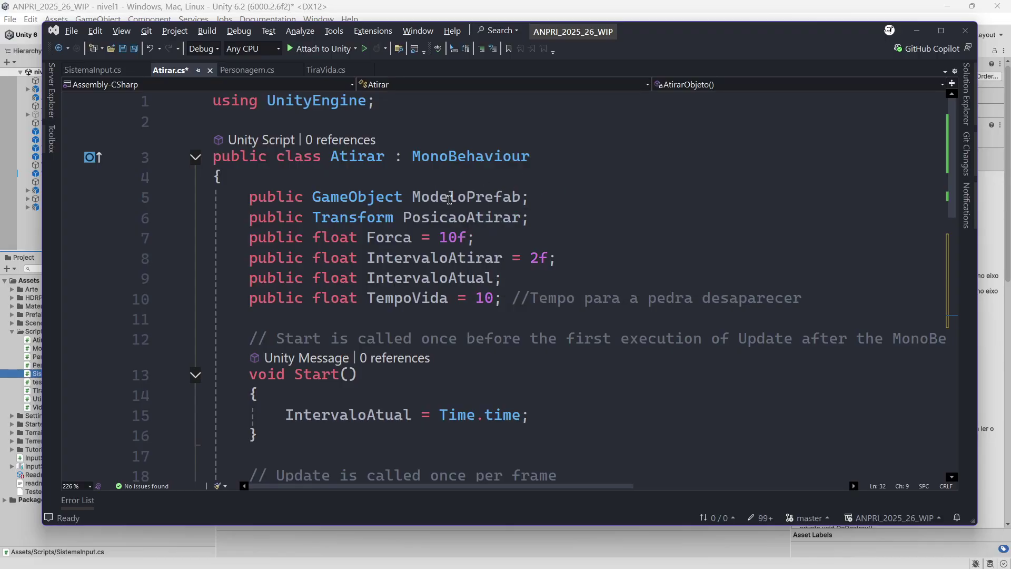
scroll(511, 186, "down", 7)
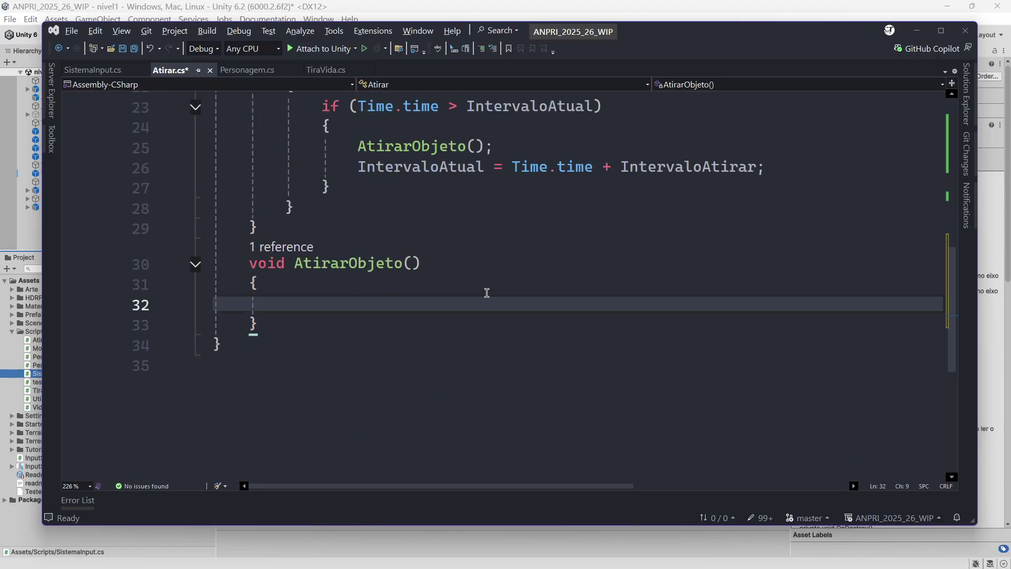
scroll(486, 292, "up", 7)
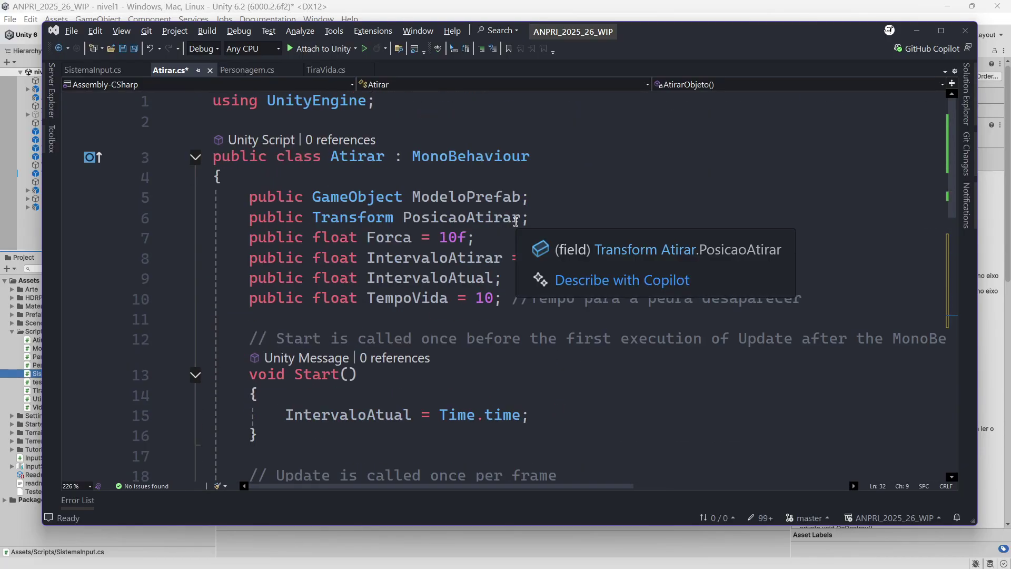
left_click(363, 239)
left_click(531, 242)
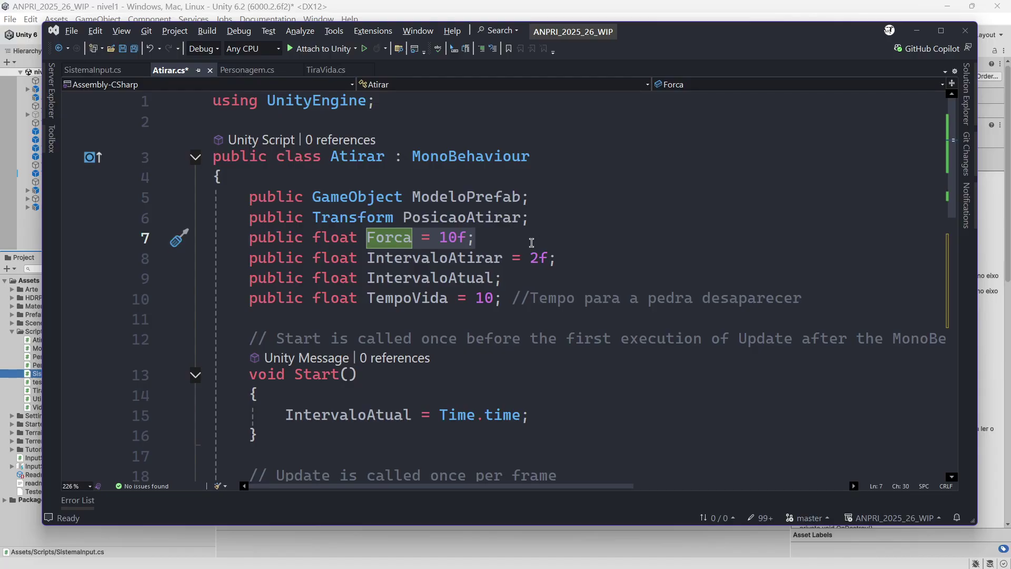
Step: Inside the AtirarObjeto method body, add the comment "//Criar uma instancia do prefab a atirar"
left_click(595, 216)
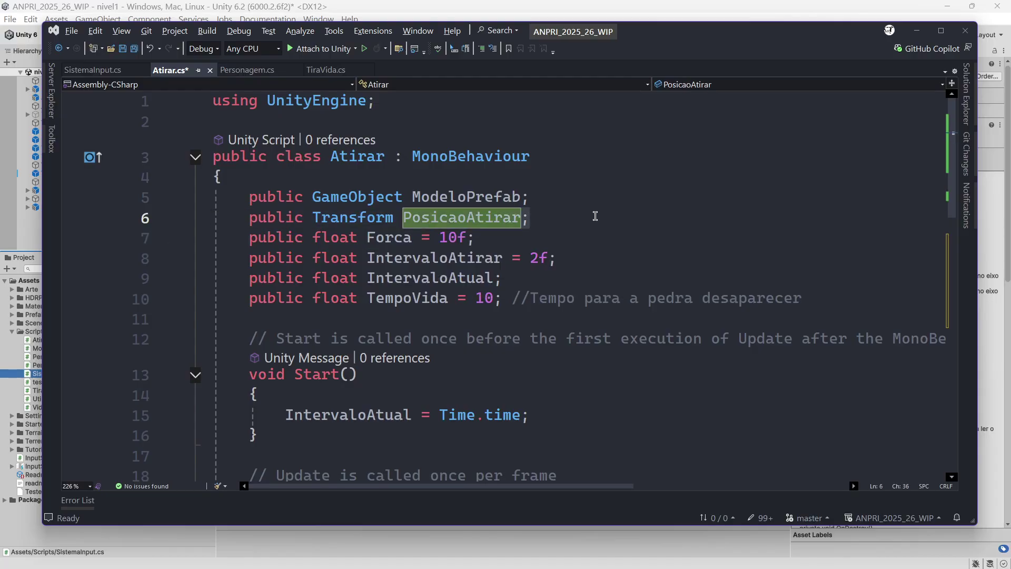
scroll(600, 228, "down", 7)
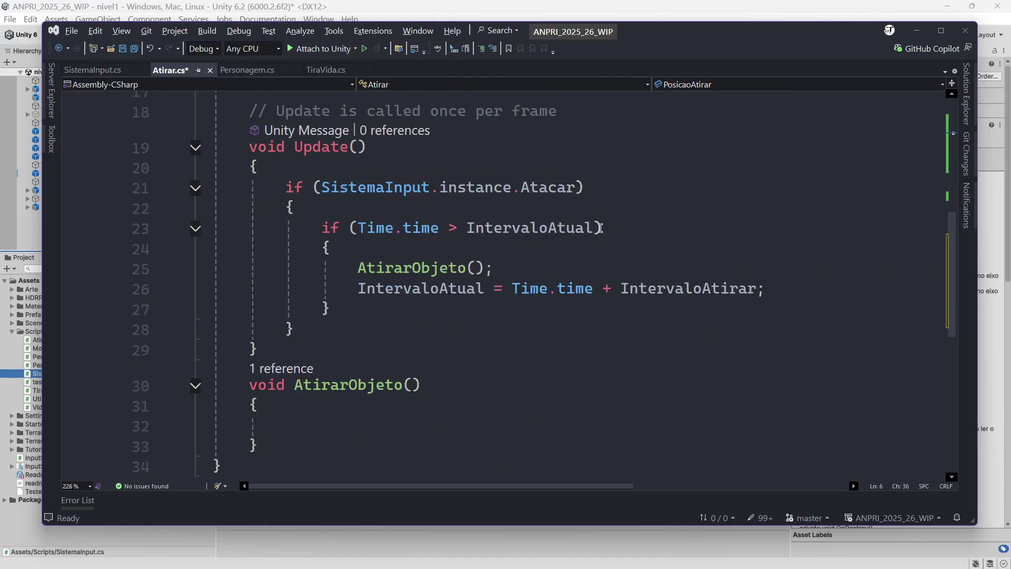
left_click(431, 299)
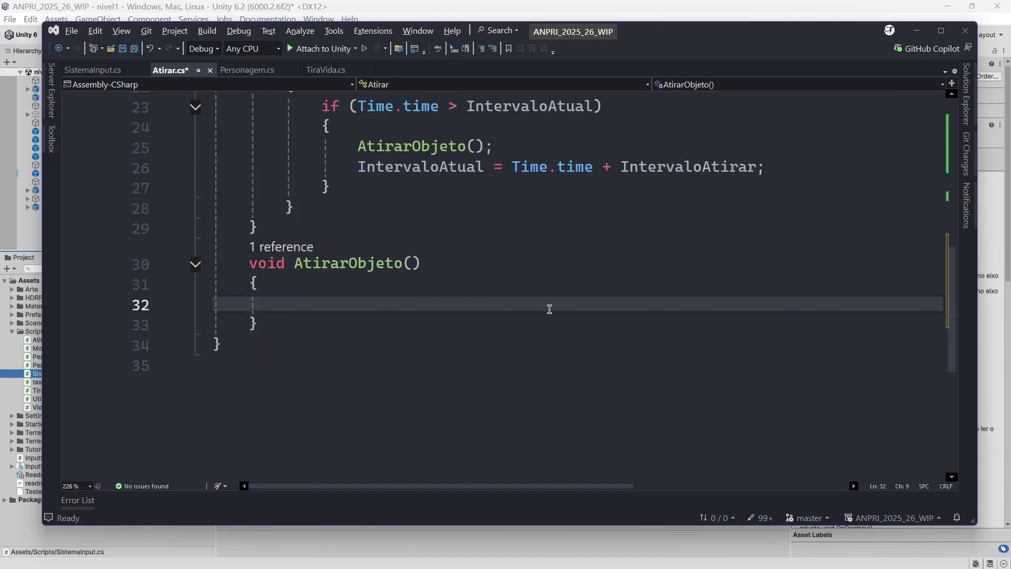
type("//Criar u")
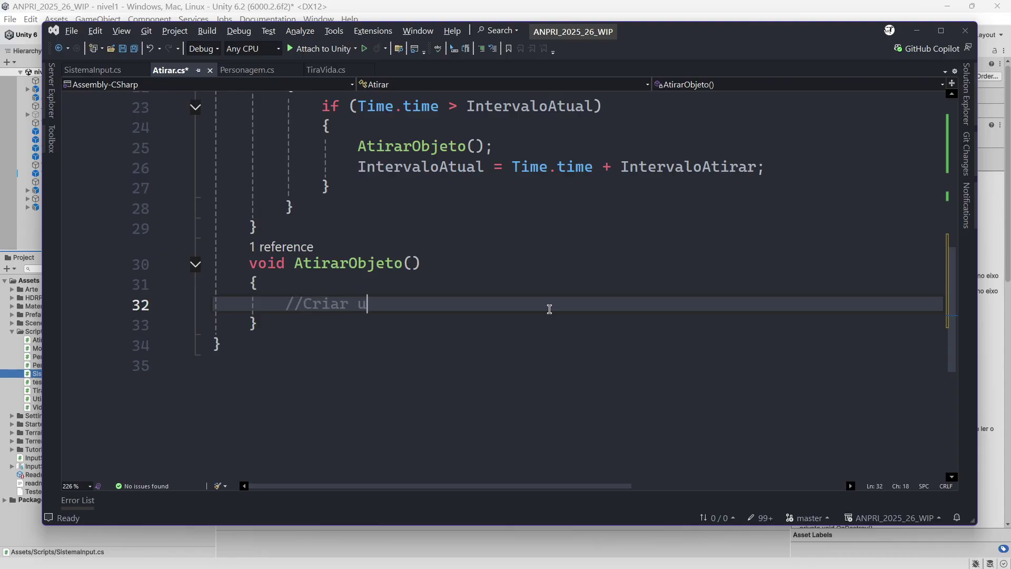
type("ma instancia d")
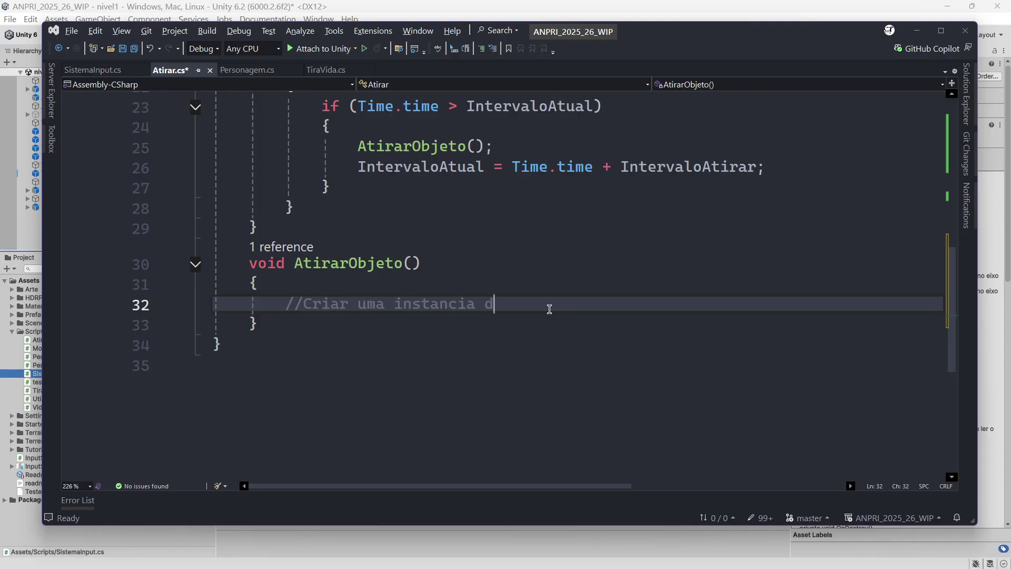
type("o prefab a atirar")
key("Return")
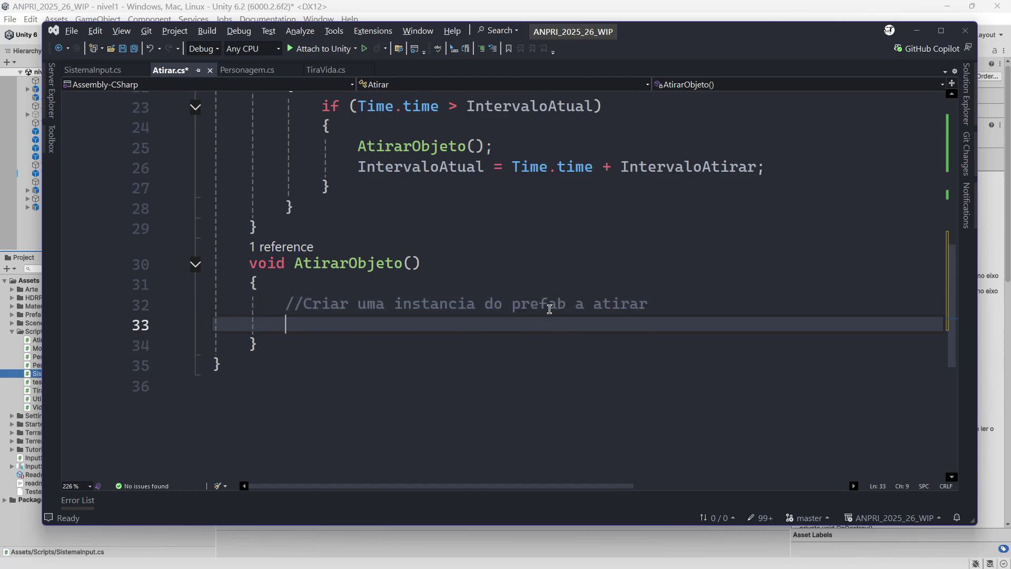
Step: Below the comment, declare a GameObject variable objeto and start assigning it an Instantiate call
type("Game")
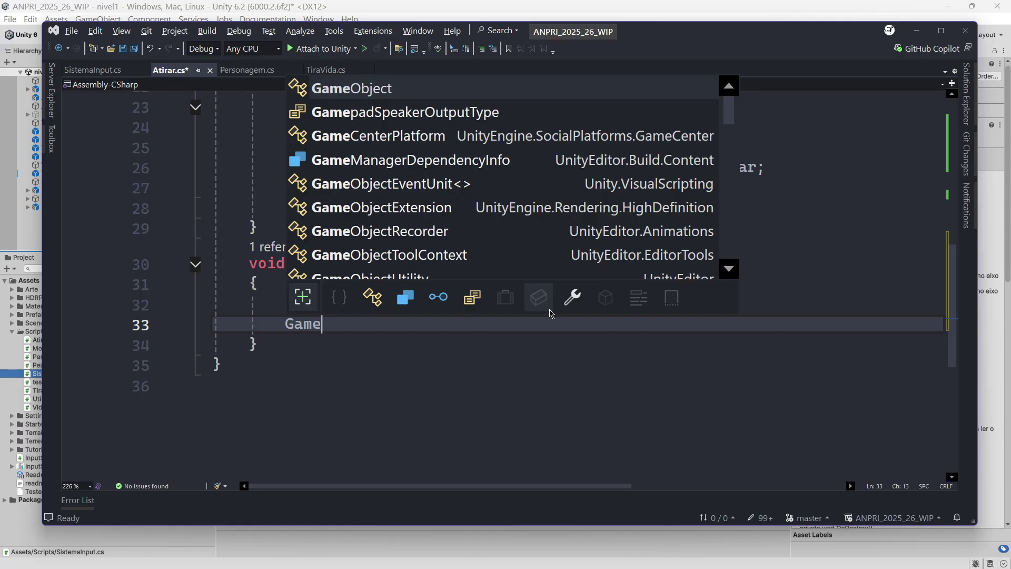
key("Tab")
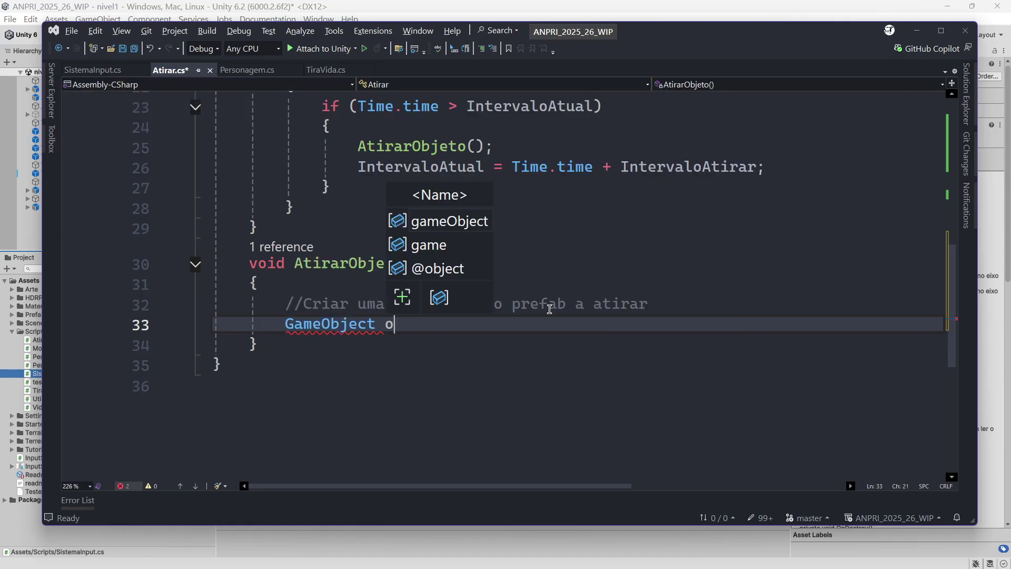
type("objeto =")
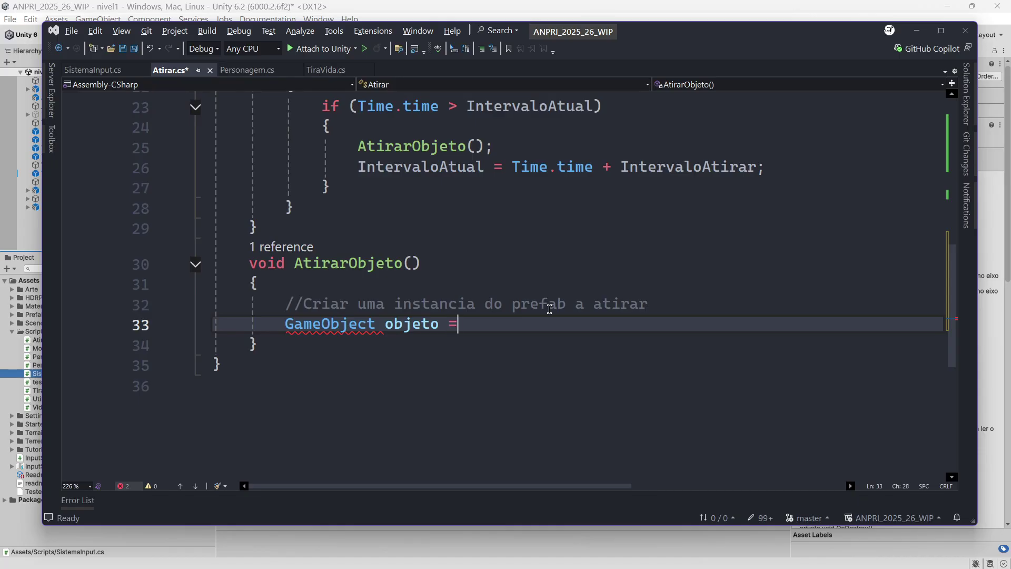
type(" Inst")
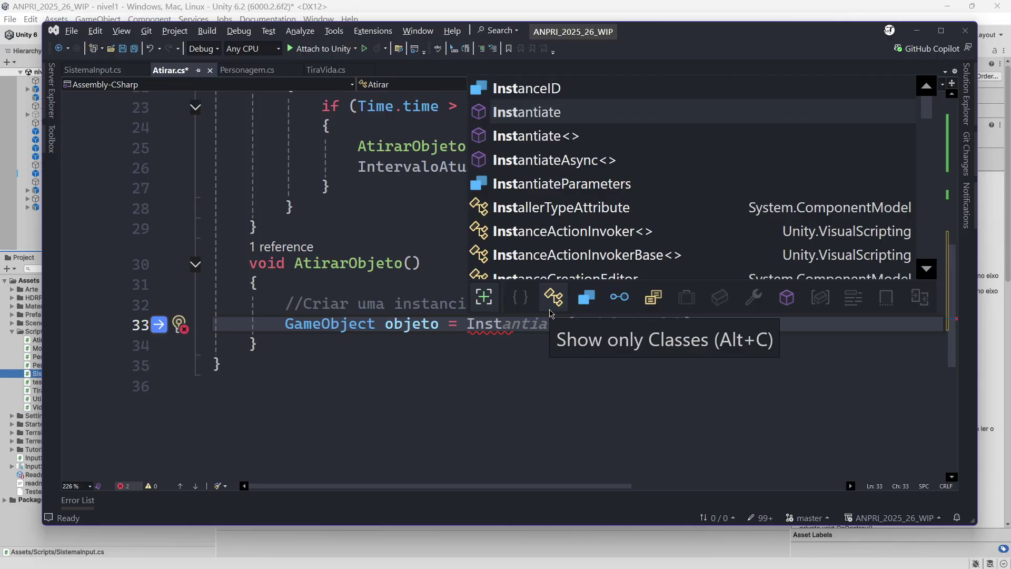
type("antiate(")
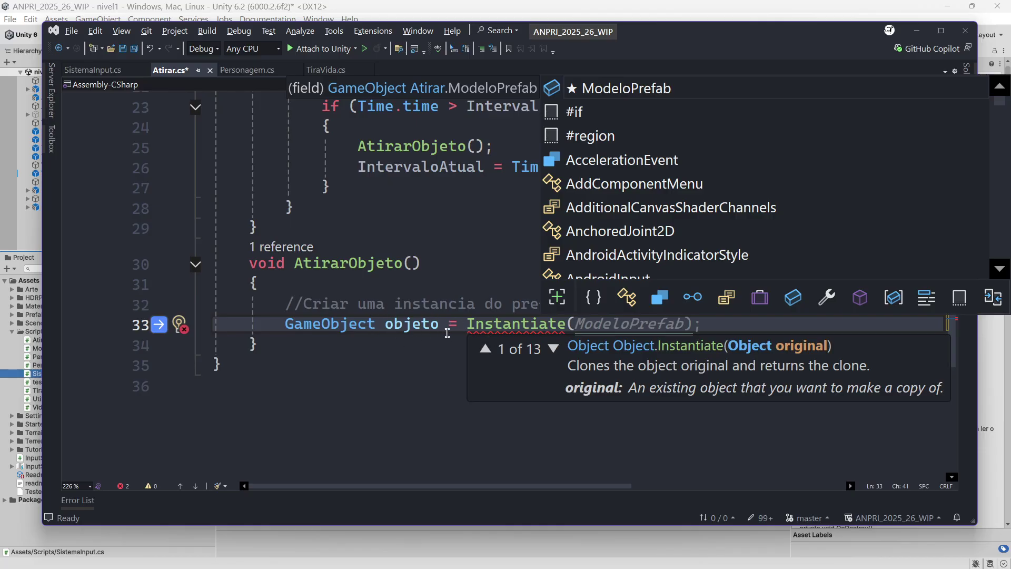
key("Escape")
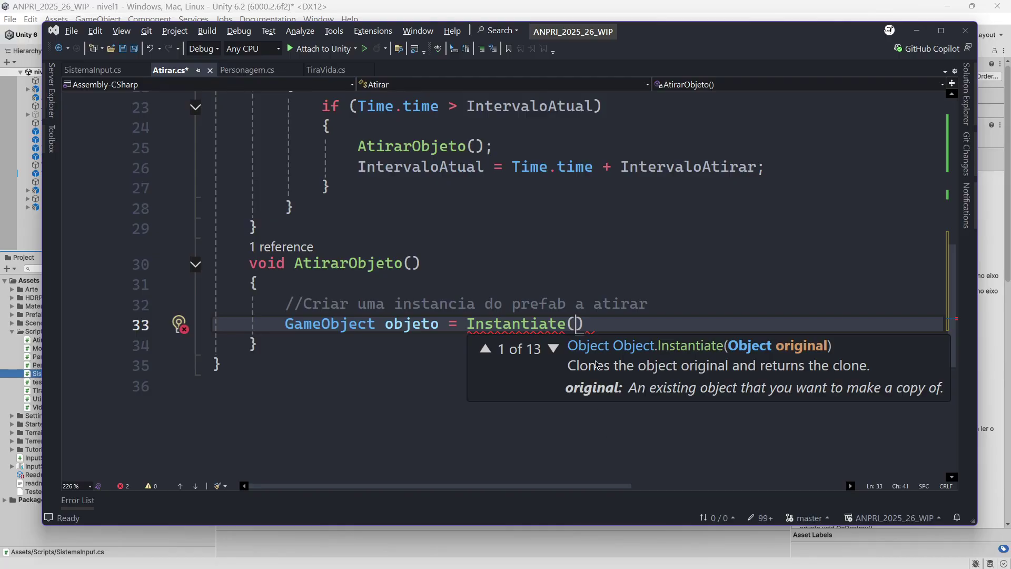
Step: Re-enter the parentheses of the Instantiate call and pass ModeloPrefab as its first argument
scroll(570, 259, "up", 7)
scroll(541, 237, "down", 9)
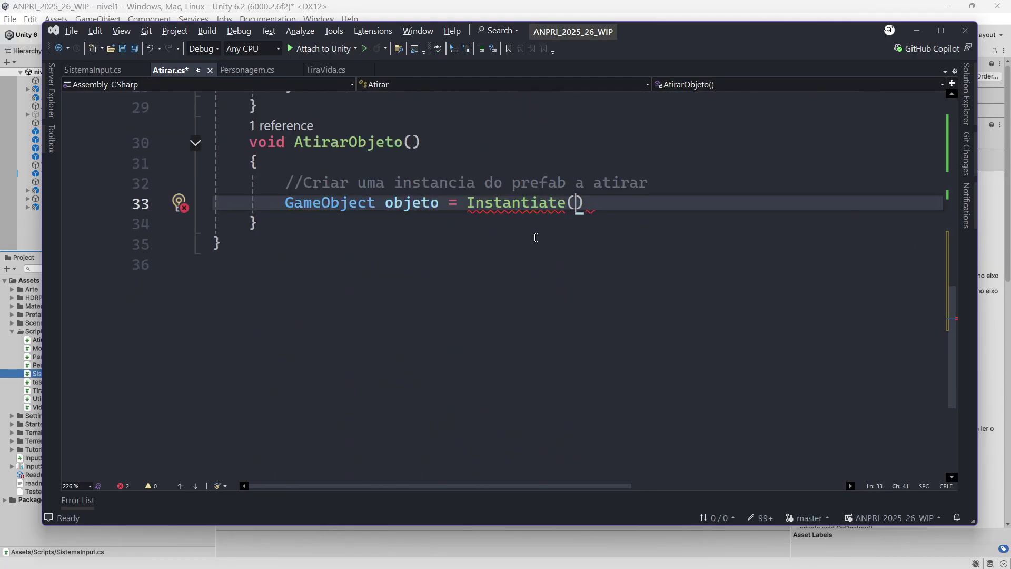
mouse_move(495, 209)
left_click(655, 201)
key("BackSpace")
key("BackSpace")
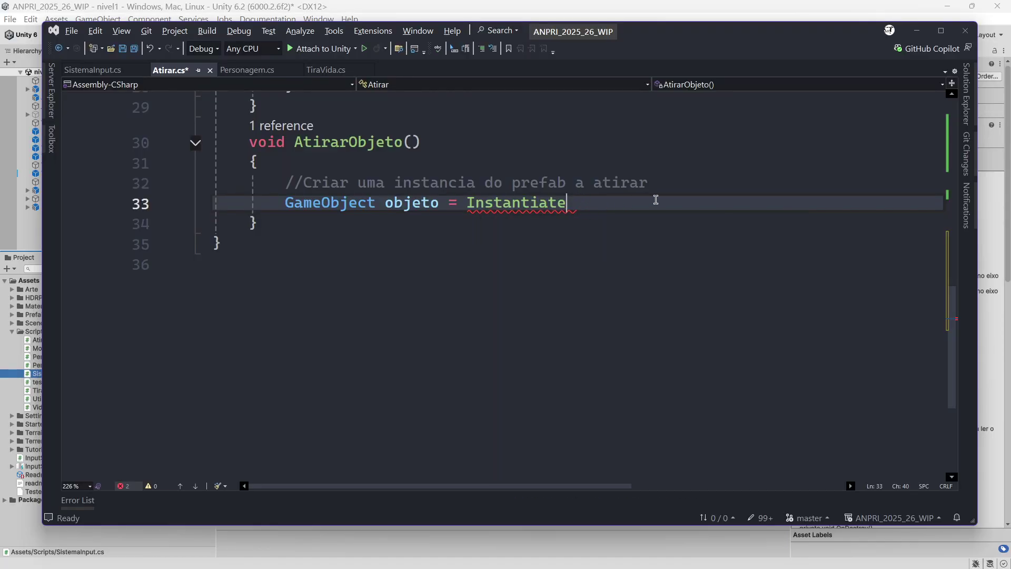
type("(")
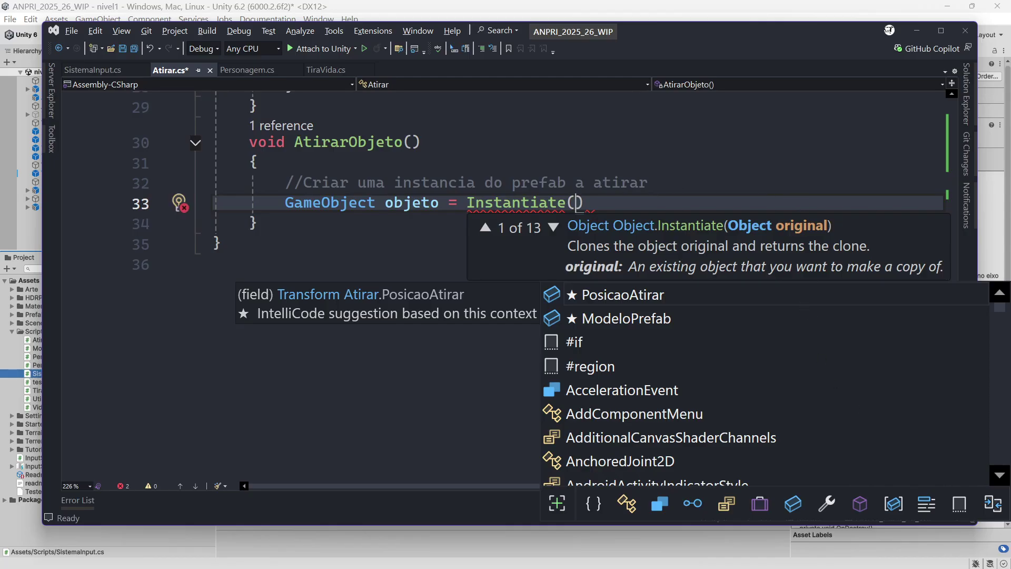
key("alt+Tab")
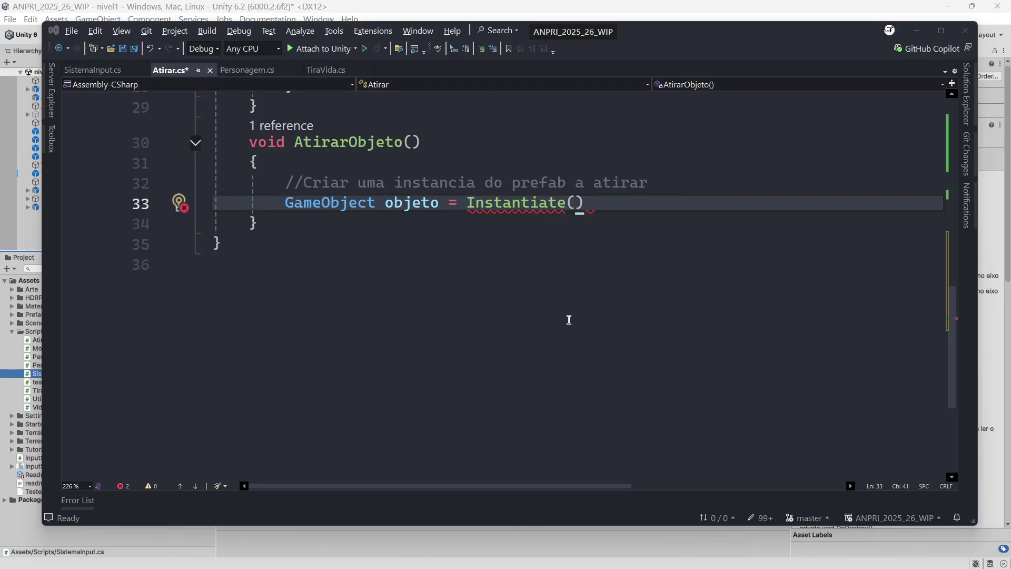
scroll(625, 276, "up", 7)
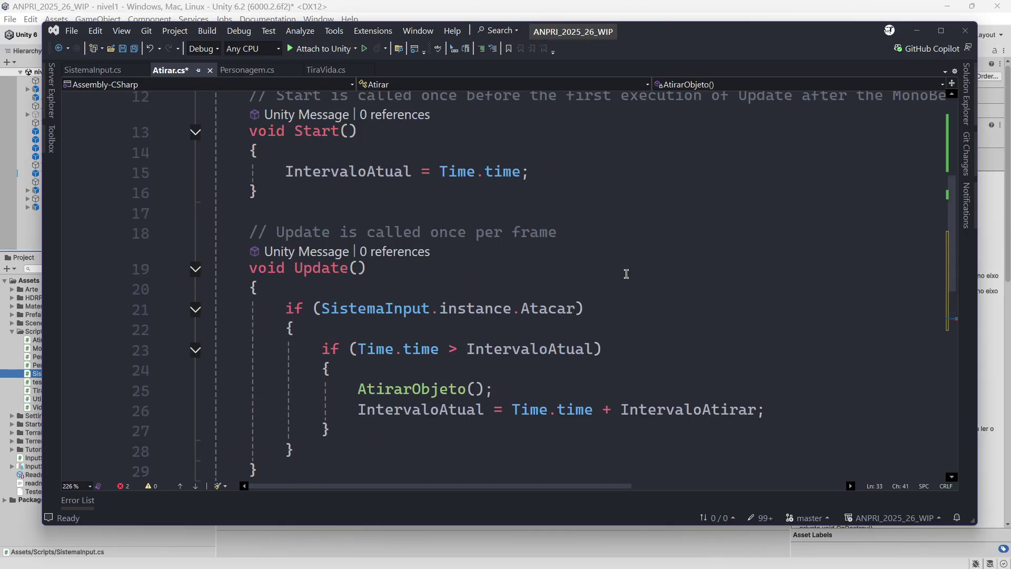
scroll(626, 274, "up", 2)
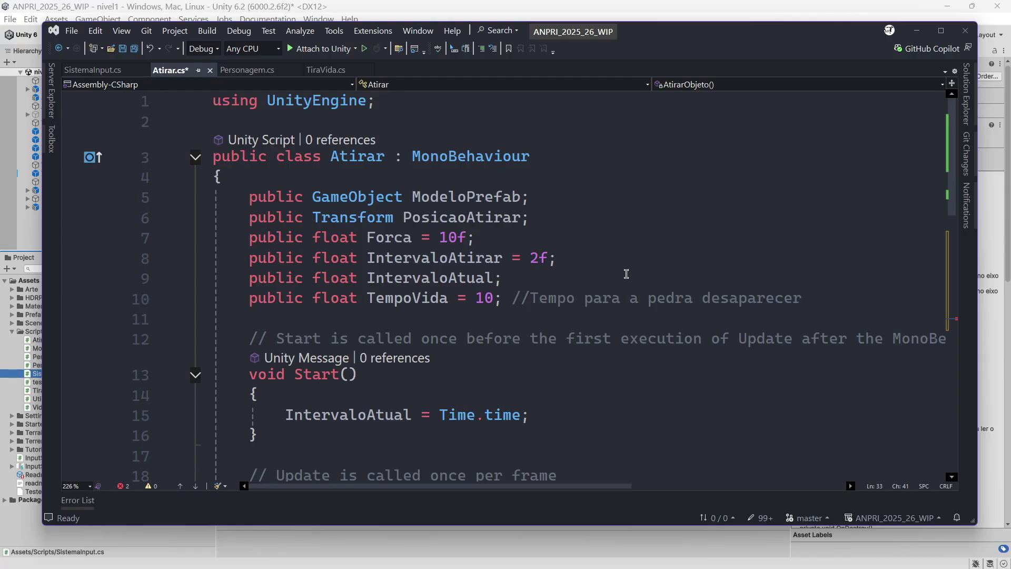
type("ModeloPrefab")
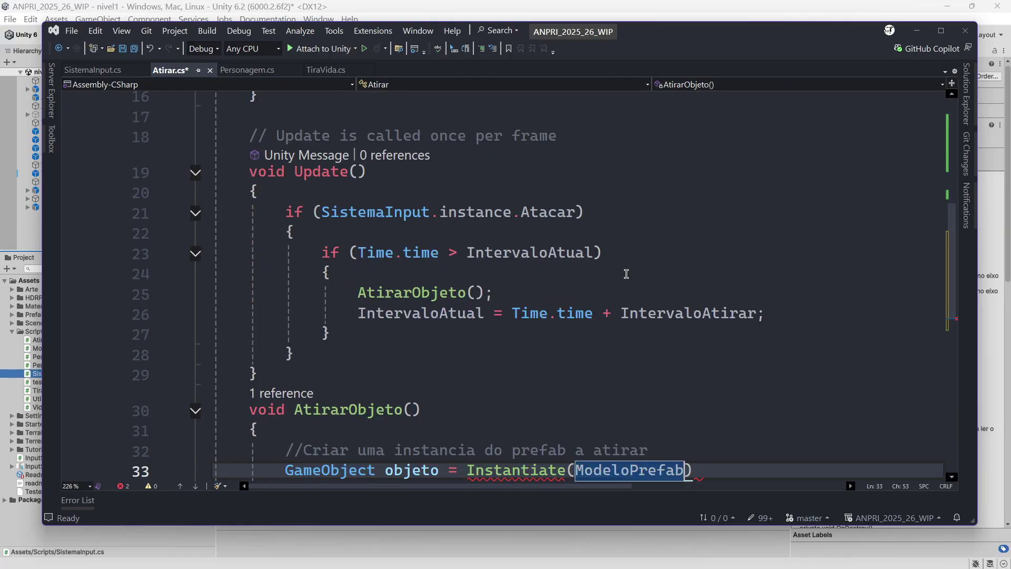
type(",")
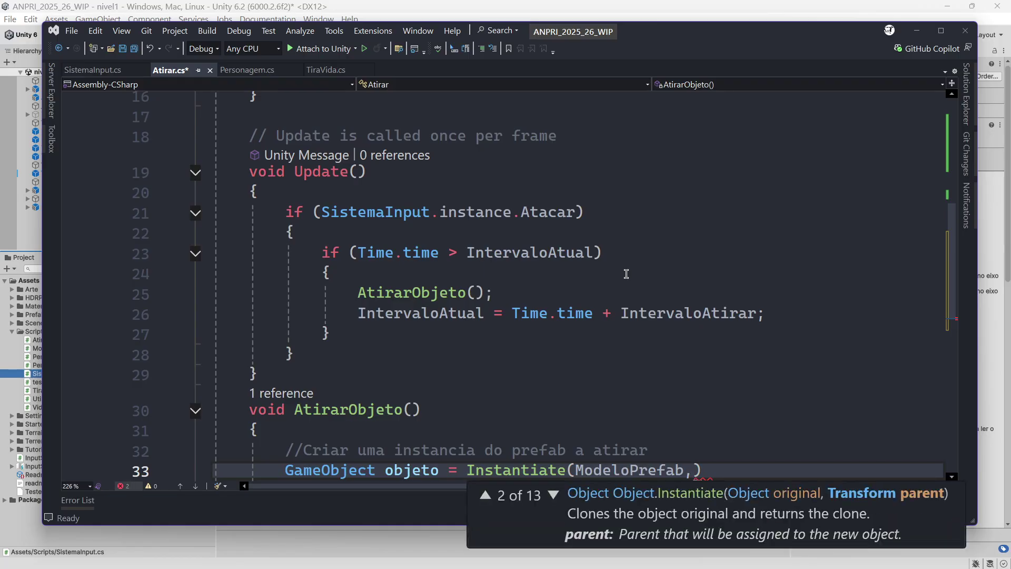
Step: Add PosicaoAtirar.position as the second argument of the Instantiate call
scroll(631, 271, "up", 4)
type("PosicaoAtirar.")
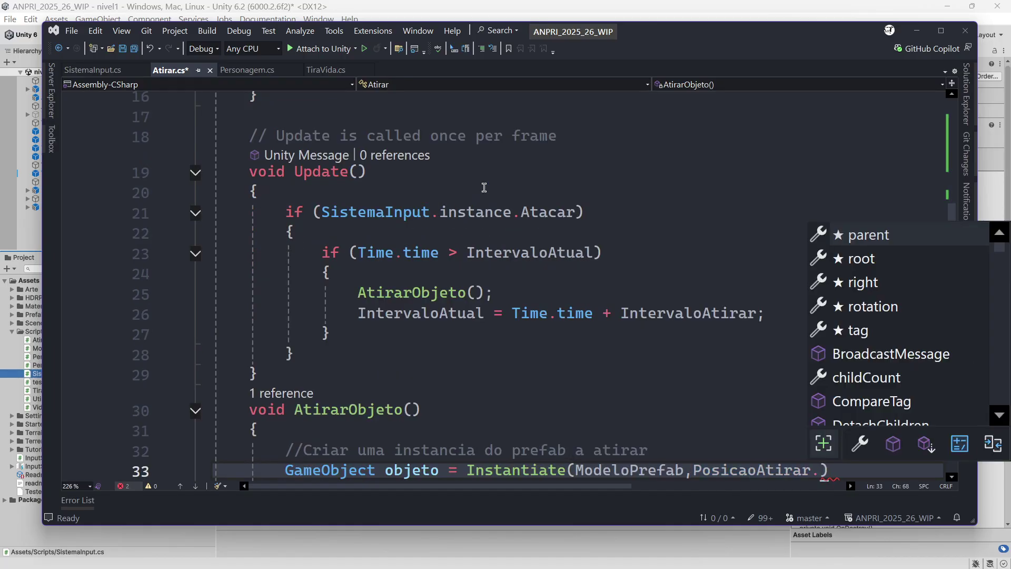
type("position")
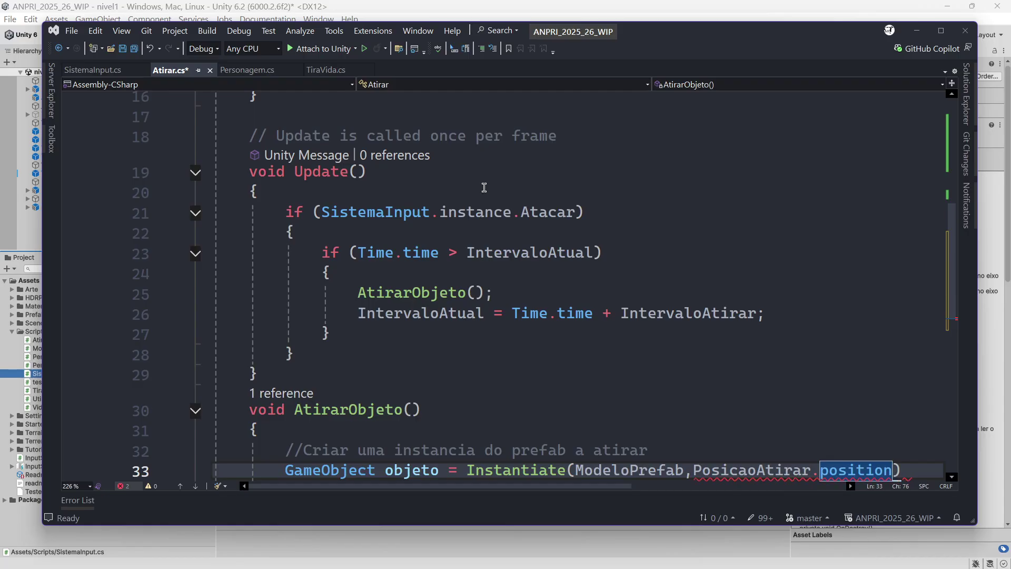
type(",")
scroll(641, 264, "down", 1)
scroll(641, 264, "down", 1)
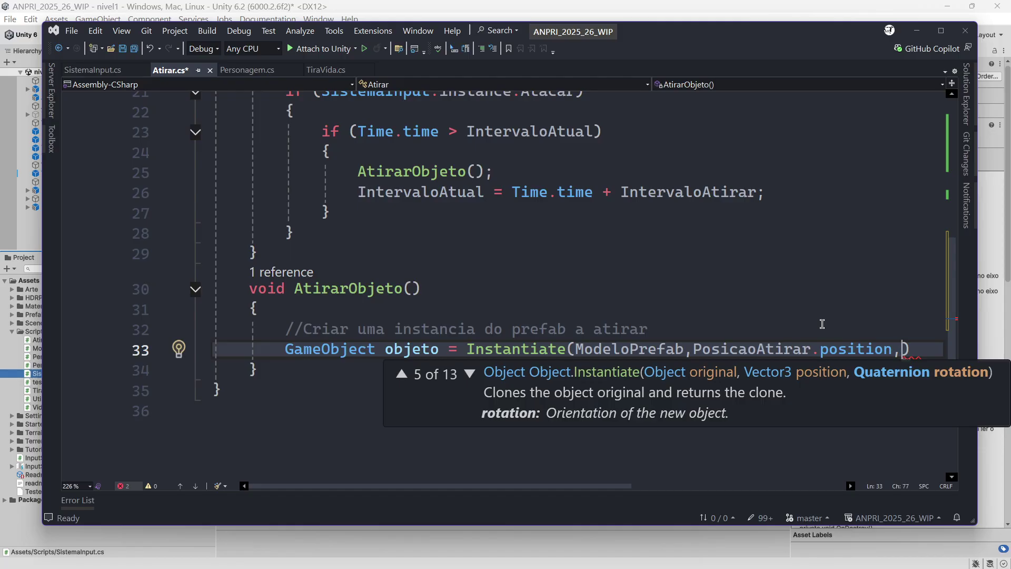
Step: Add Quaternion.identity as the third argument and close the Instantiate statement
type("Quaternion")
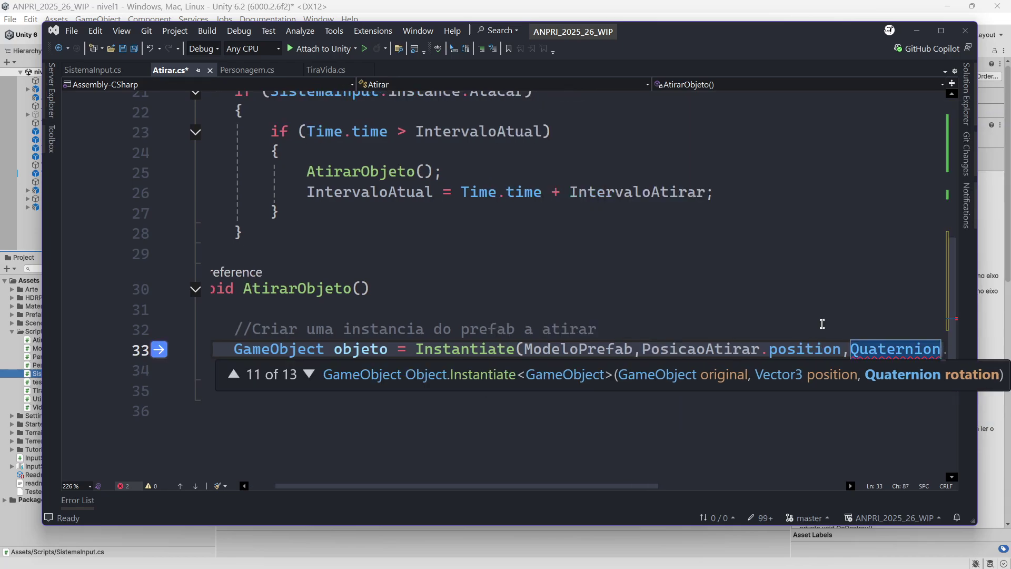
type(".")
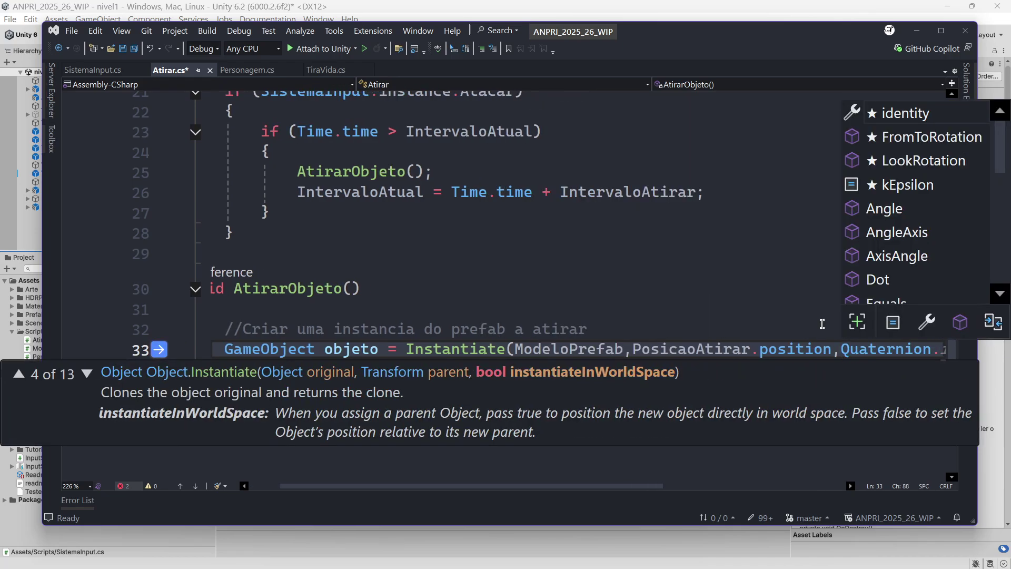
key("Tab")
type(")")
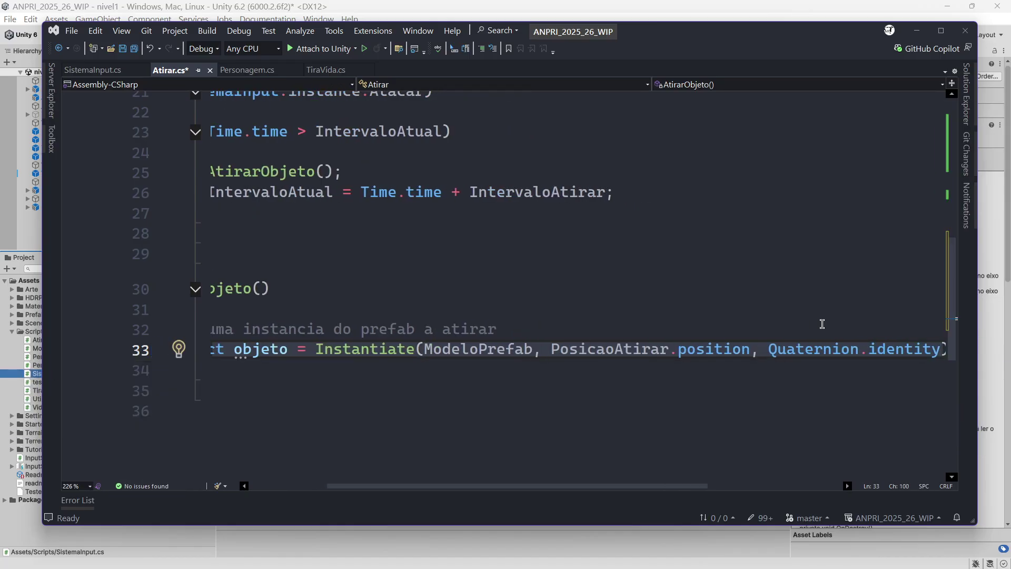
Step: Maximize the code editor and move PosicaoAtirar.position to its own line, indented in line with ModeloPrefab
left_click(545, 358)
key("Return")
key("ctrl+shift+Right")
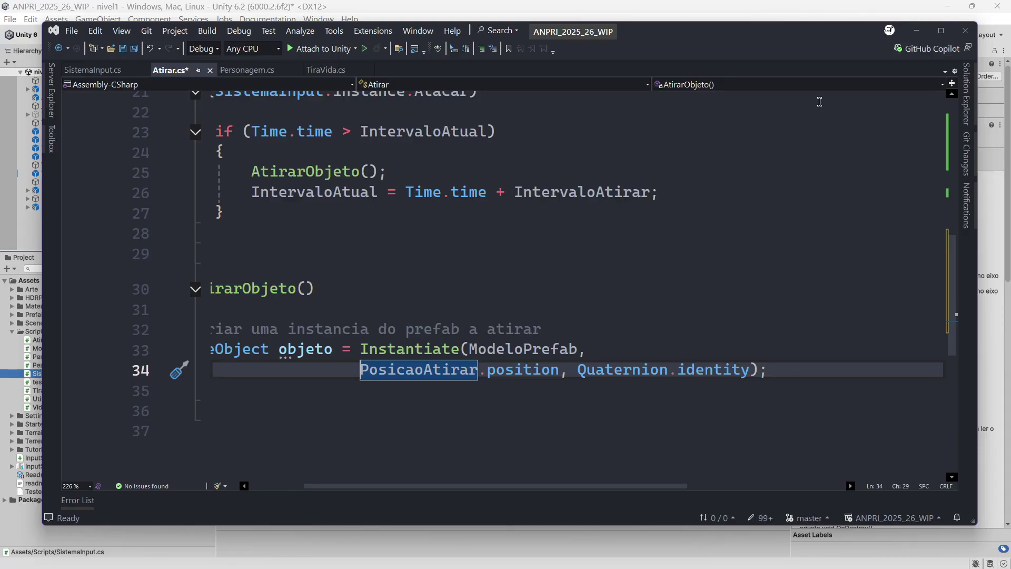
left_click(940, 31)
key("Left")
key("Tab")
key("Tab")
key("Tab")
key("Tab")
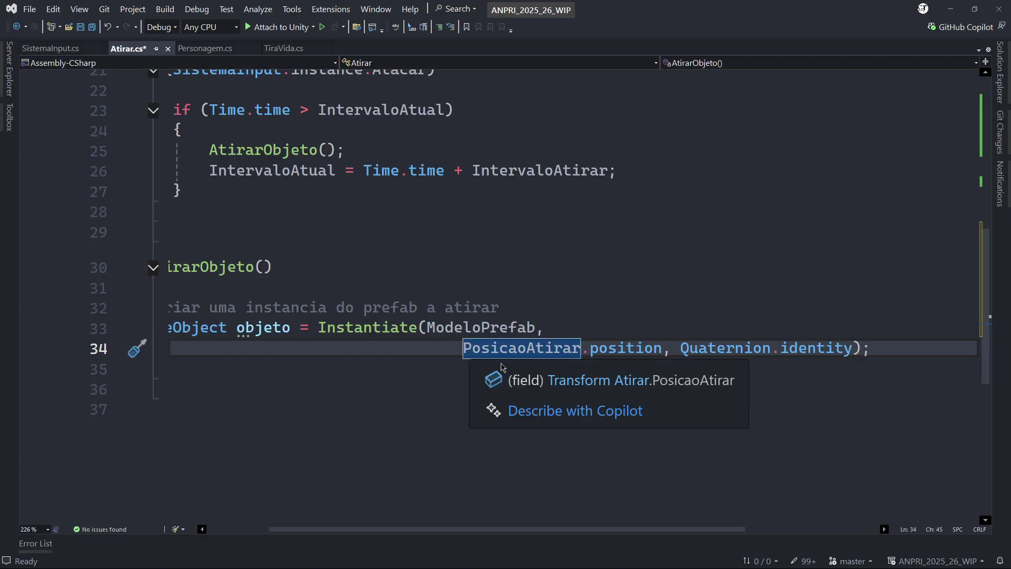
key("BackSpace")
key("BackSpace")
key("BackSpace")
key("BackSpace")
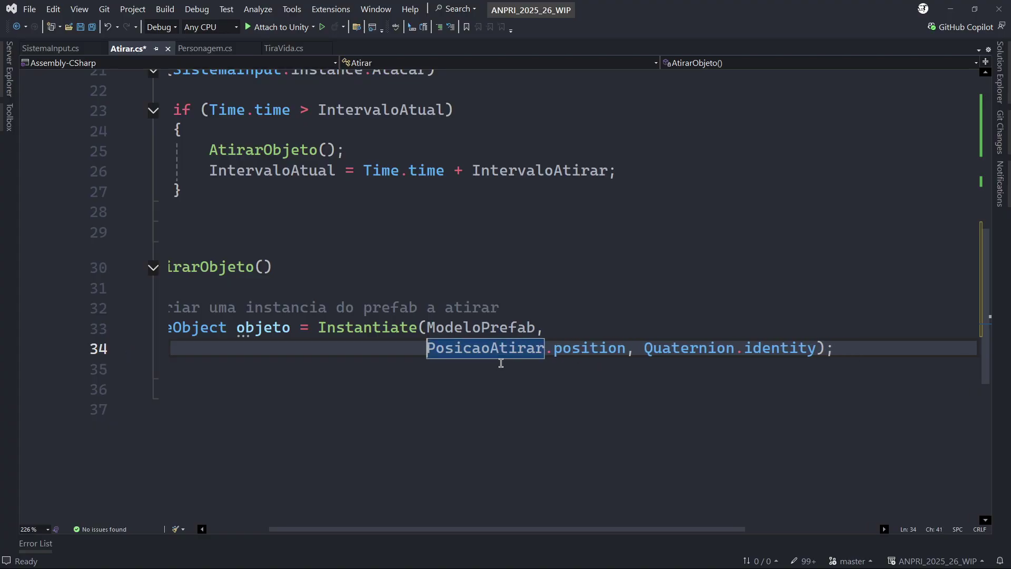
Step: Move the Quaternion.identity argument to its own line below PosicaoAtirar.position
key("Right")
key("Right")
key("Right")
key("Right")
key("Right")
key("Right")
key("Right")
key("Right")
key("Right")
key("Right")
key("Right")
key("Right")
key("Right")
key("Right")
key("Right")
key("Right")
key("Right")
key("Right")
key("Right")
key("Right")
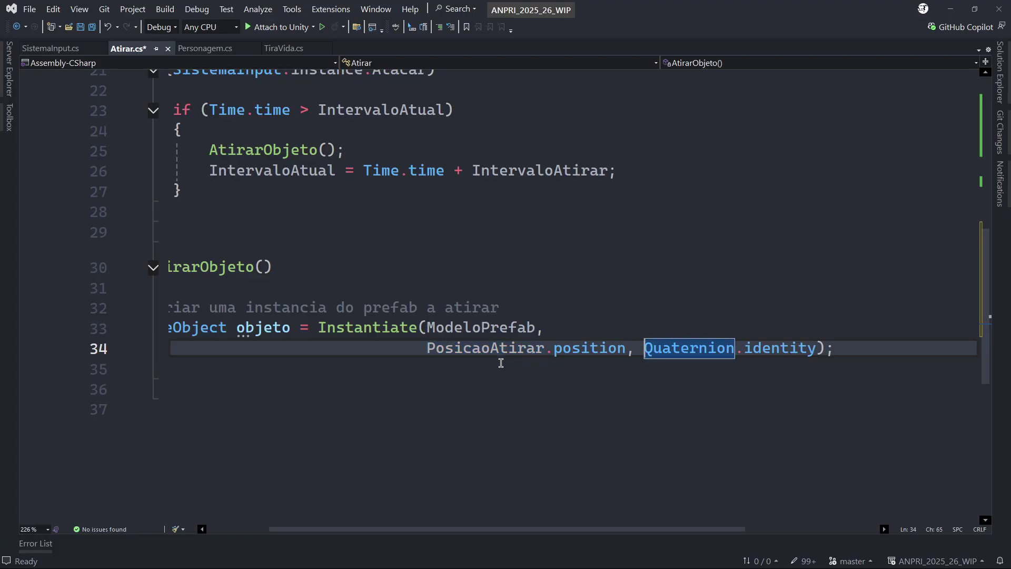
key("Return")
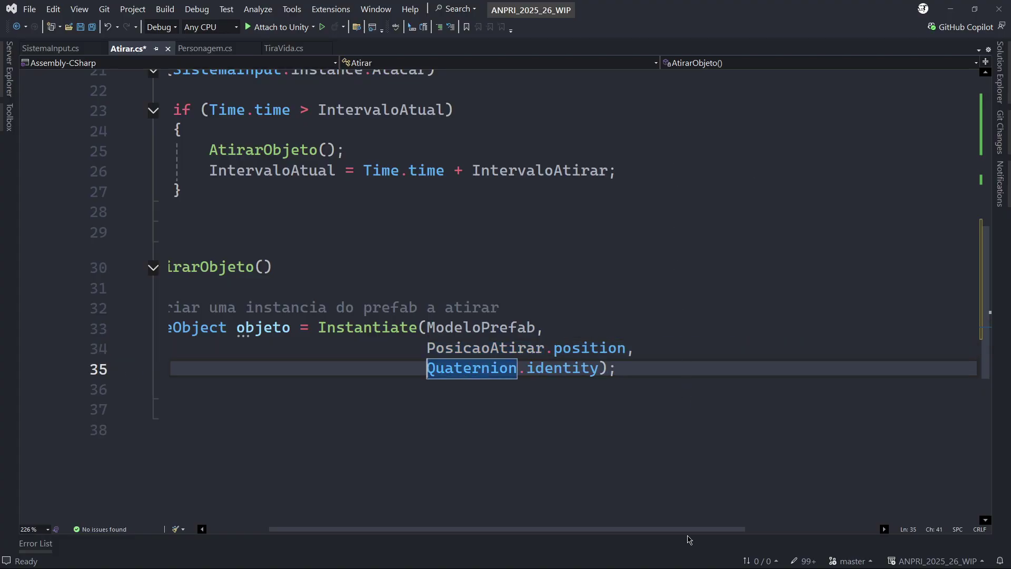
Step: Below the Instantiate statement, add the comment "//Adicionar uma força" followed by an empty line, and save the script
left_click_drag(672, 530, 610, 529)
left_click(745, 370)
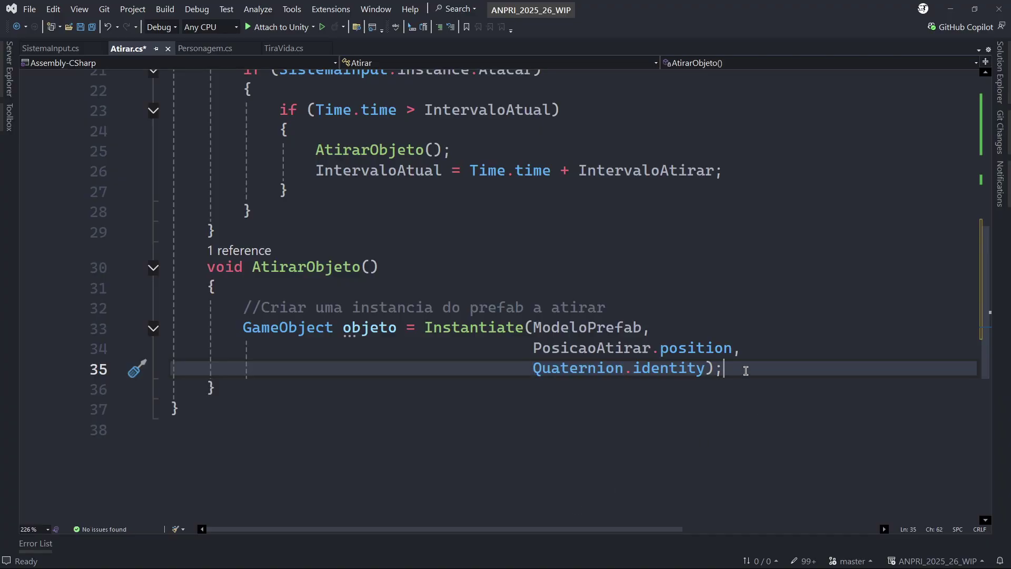
key("Return")
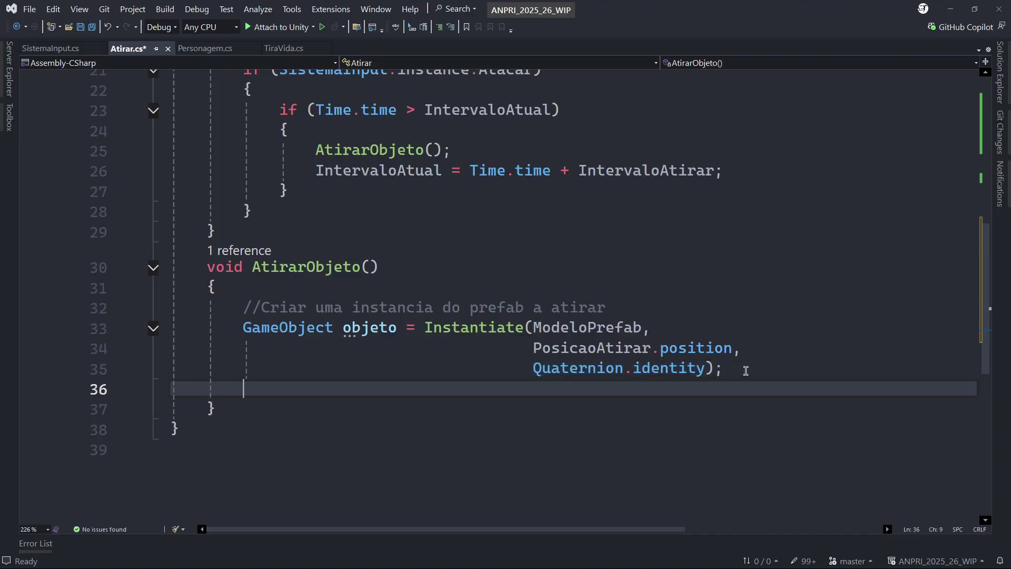
mouse_move(491, 327)
type("//Adicionar uma força")
key("Return")
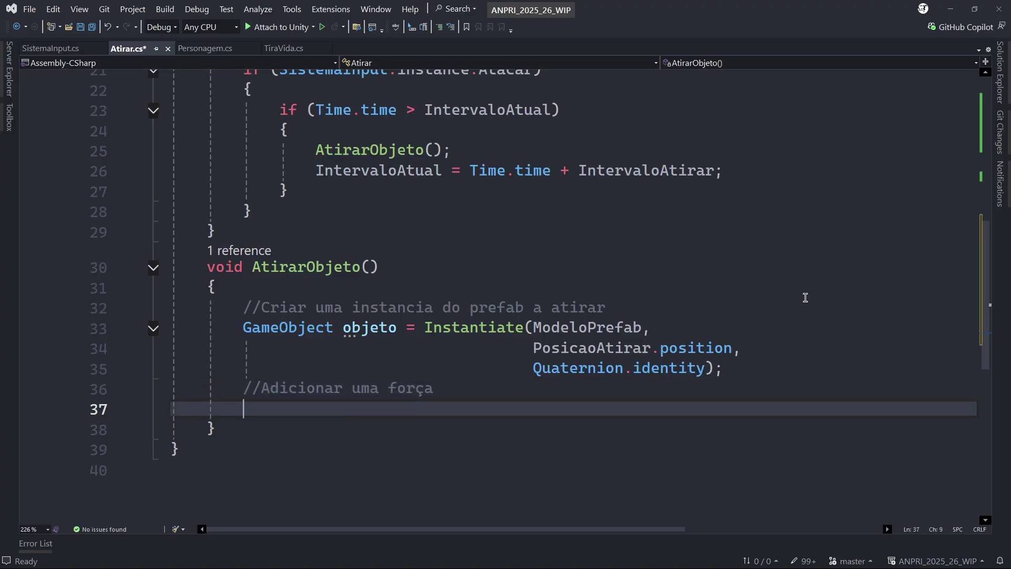
key("ctrl+s")
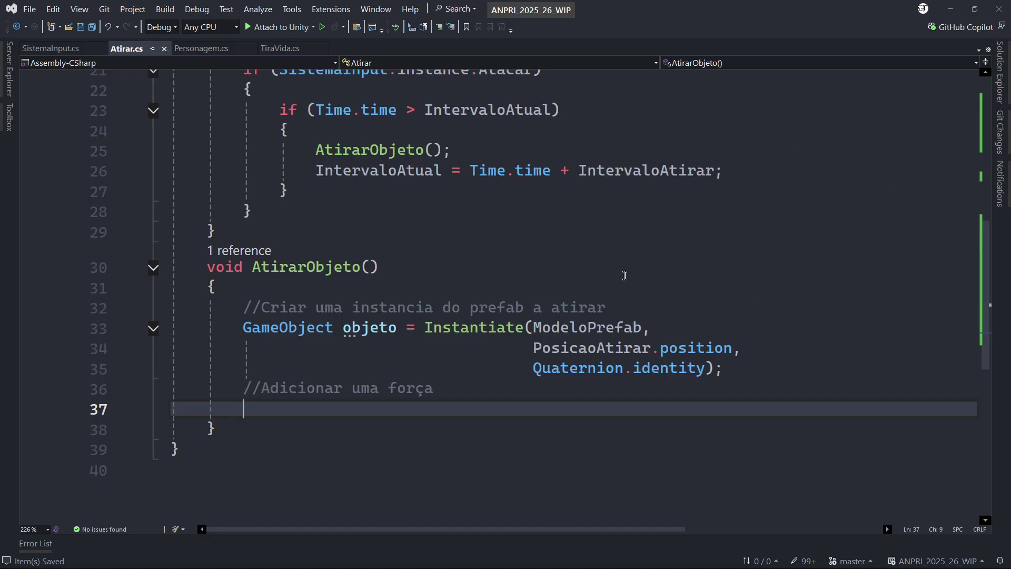
Step: Switch to the Unity editor and attach the Atirar script to the Player object
key("alt+Tab")
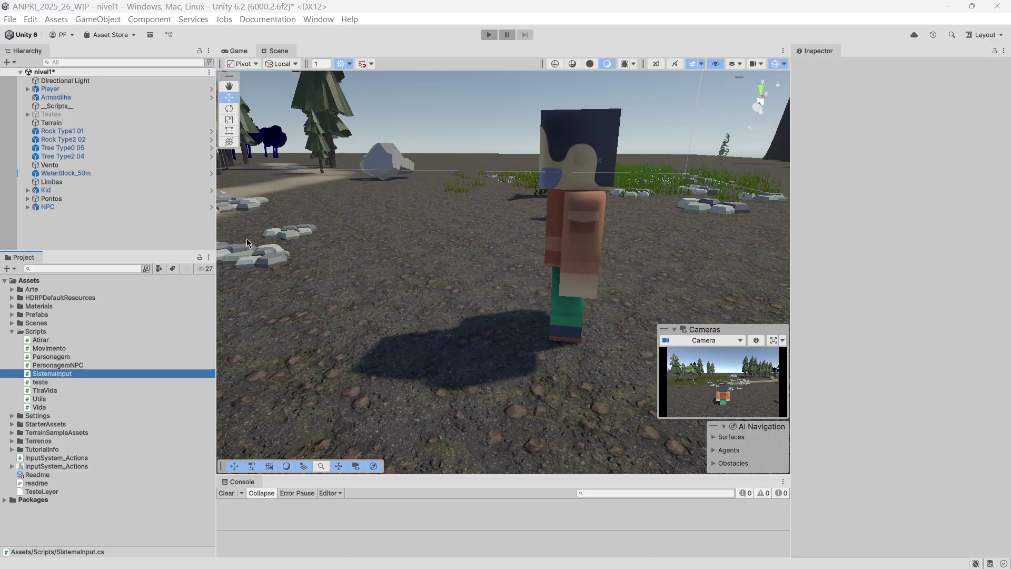
left_click(68, 89)
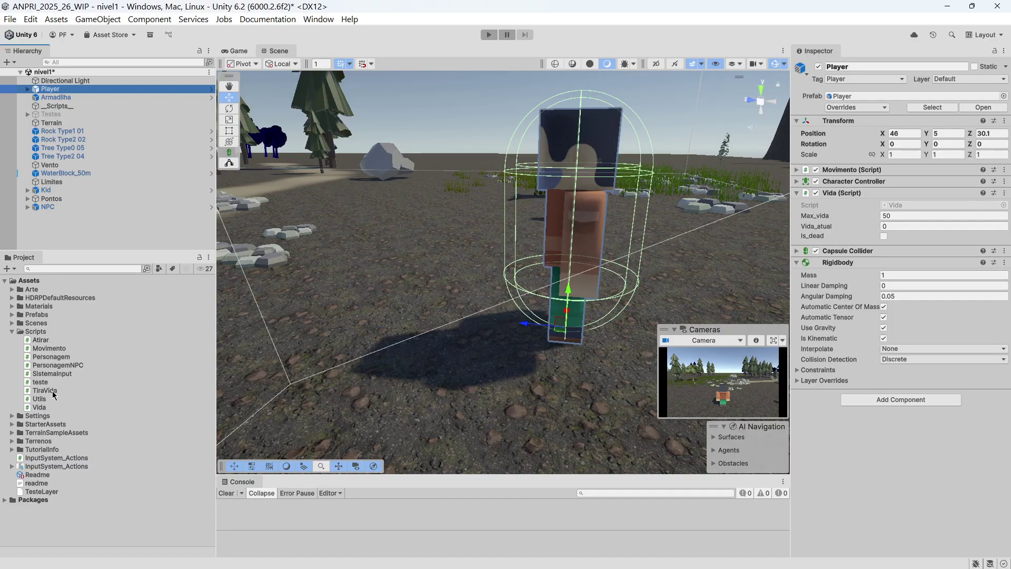
left_click_drag(43, 347, 886, 395)
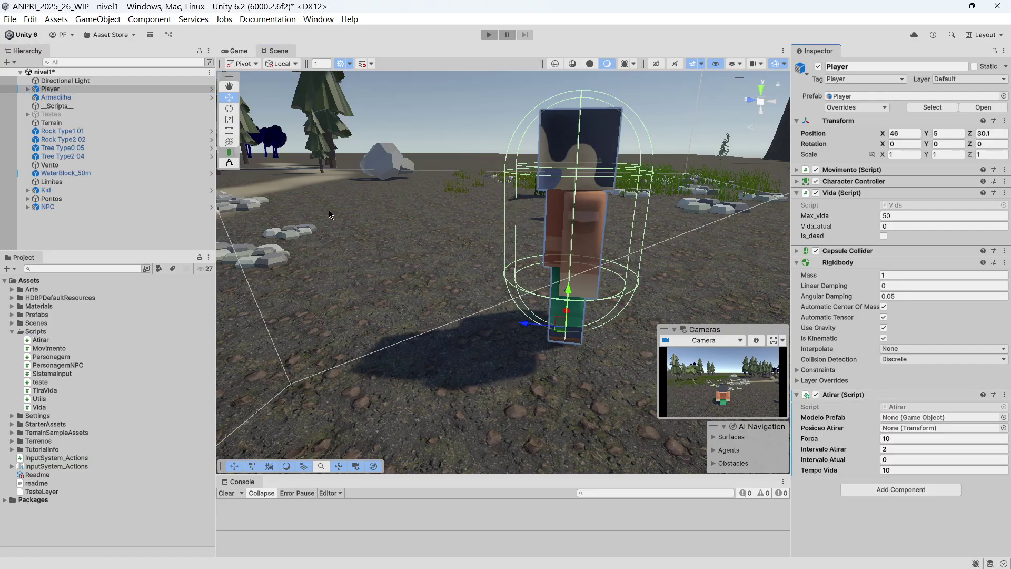
Step: Create an empty child object under Player and name it PosicaoAtirar
left_click(28, 89)
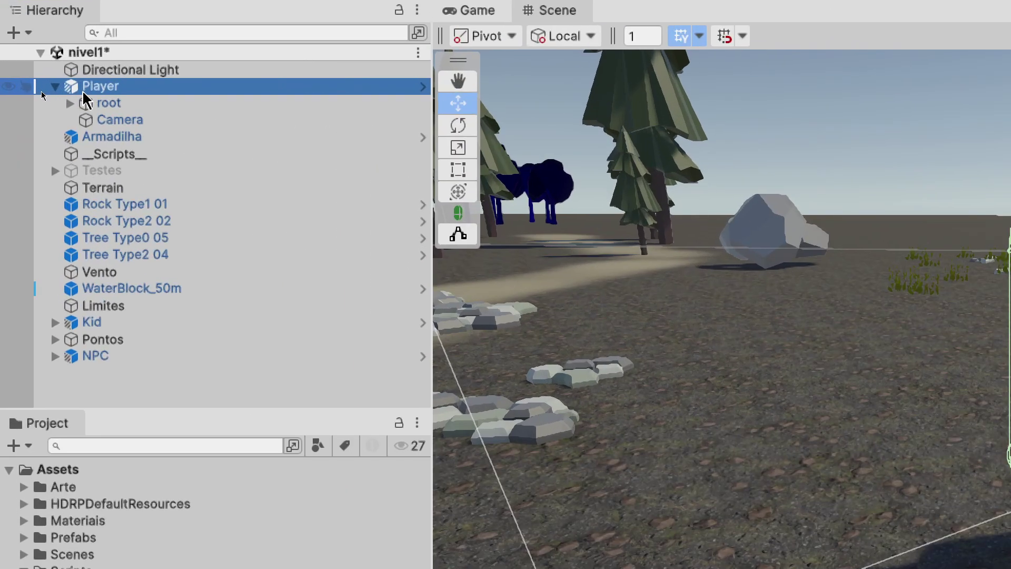
right_click(44, 95)
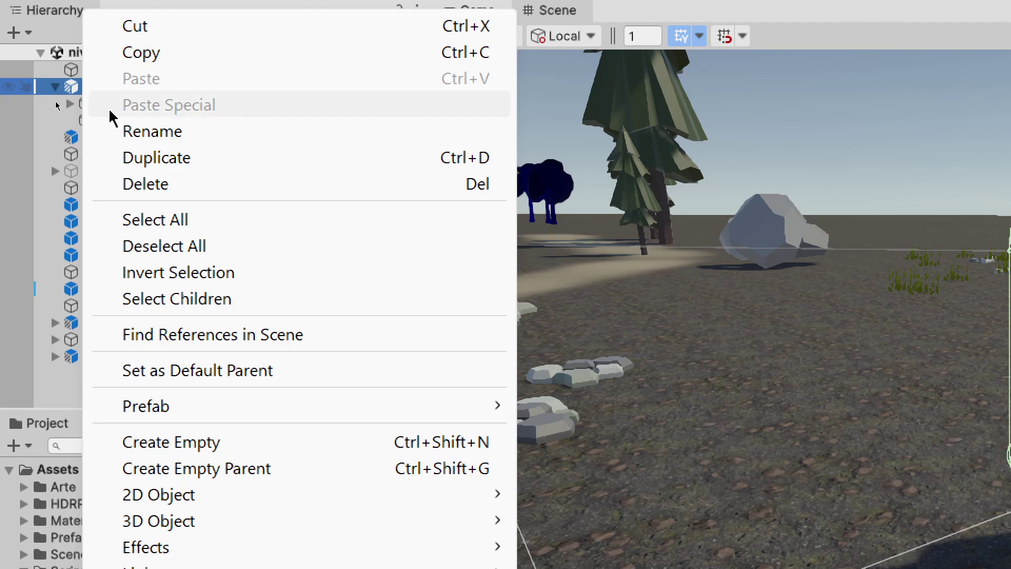
left_click(310, 450)
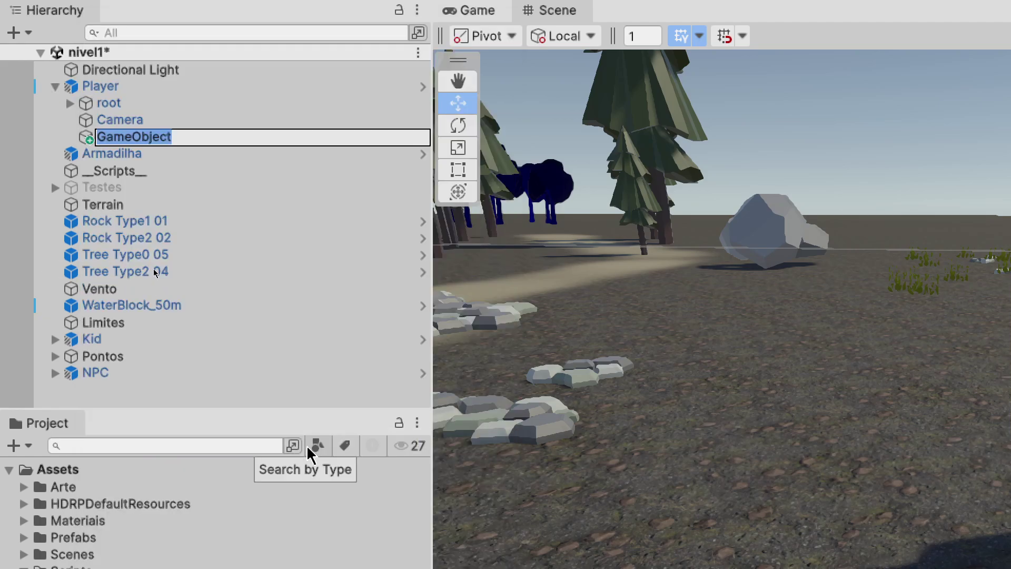
type("PosicaoAtirar")
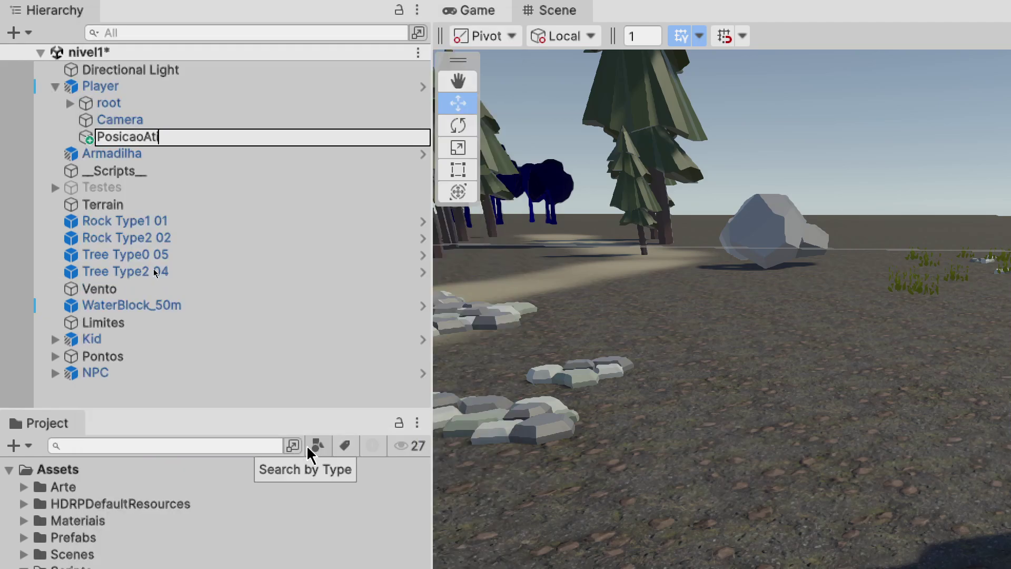
key("Return")
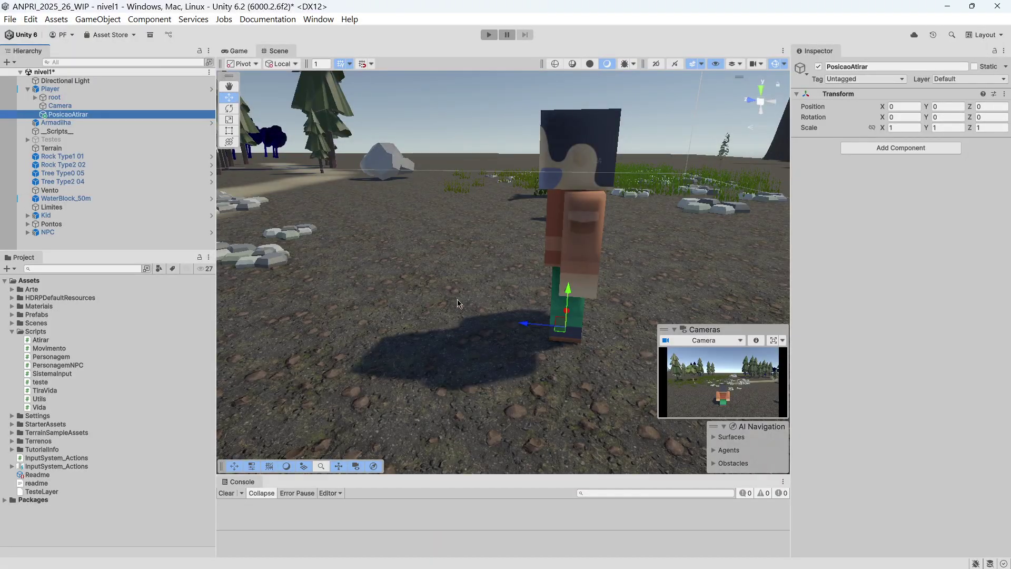
Step: Move PosicaoAtirar up to head height and in front of the player, to about Y 1.577 and Z 0.634
left_click(572, 278)
left_click_drag(571, 273, 581, 101)
left_click_drag(534, 155, 460, 155)
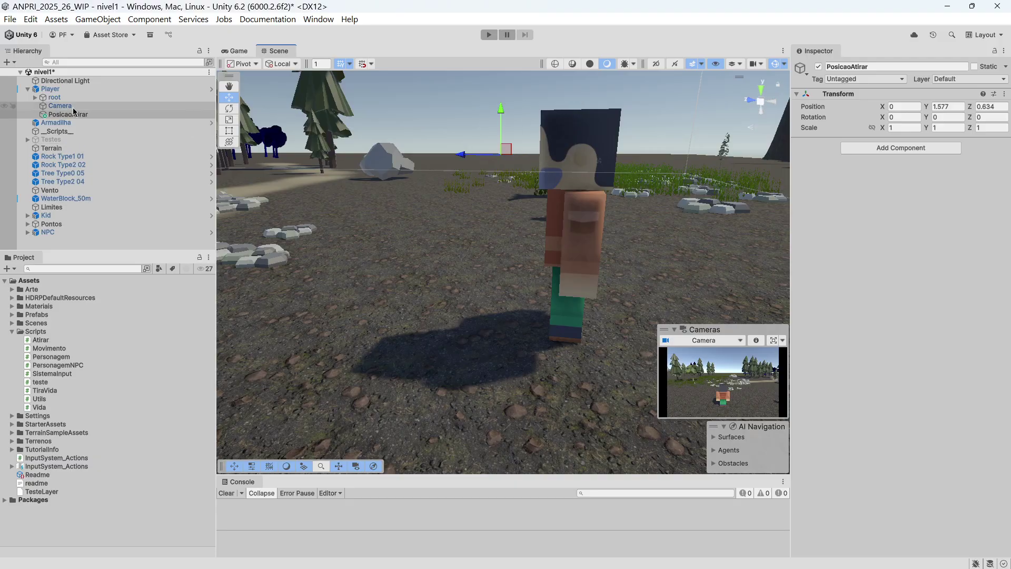
left_click(53, 89)
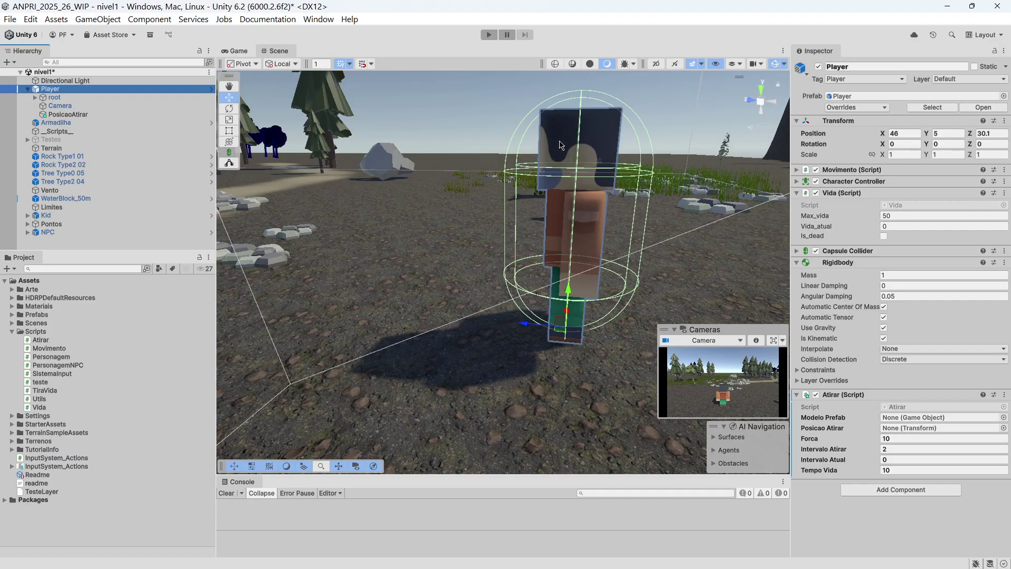
Step: Give the PosicaoAtirar object a red label icon
left_click(75, 115)
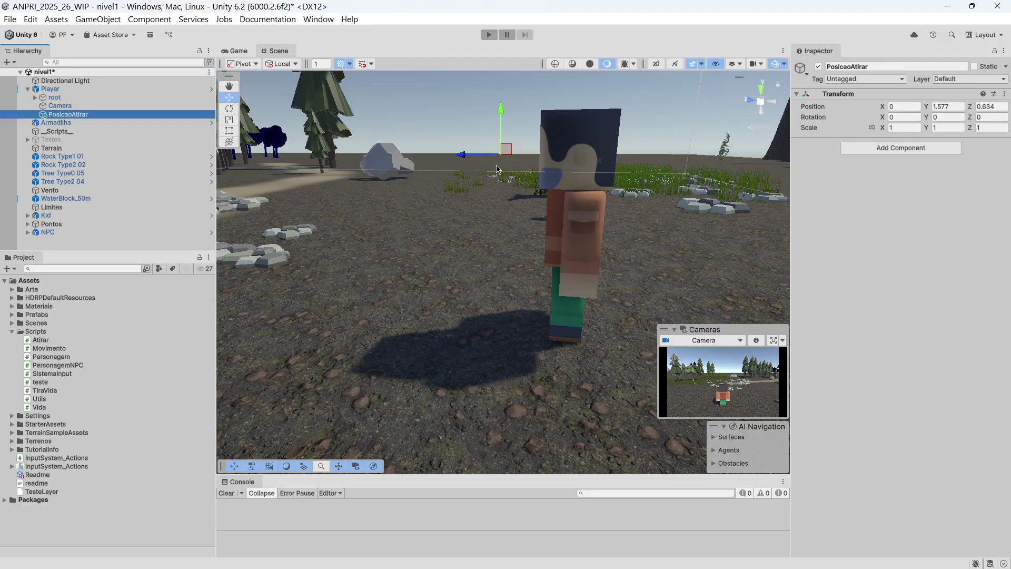
left_click(803, 71)
left_click(839, 104)
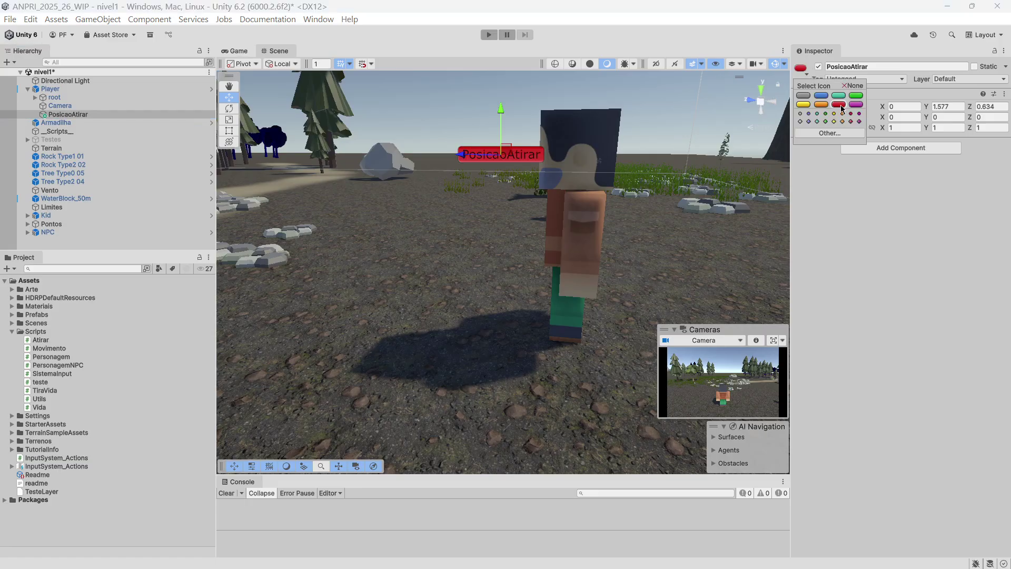
Step: Move PosicaoAtirar slightly farther in front of the player, to about Z 0.724
left_click(93, 88)
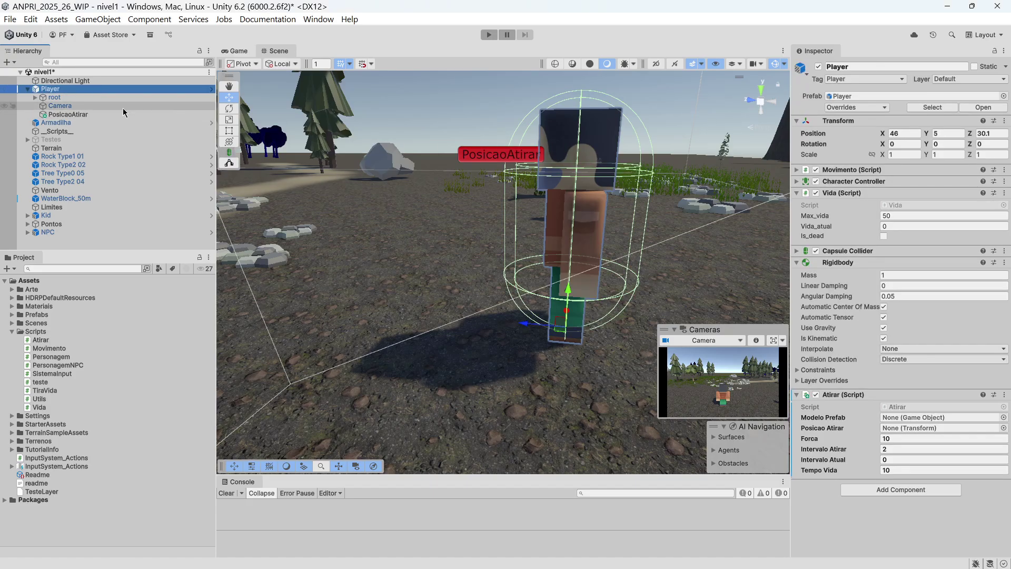
left_click(120, 114)
middle_click_drag(420, 175, 382, 143)
left_click_drag(447, 131, 436, 132)
left_click(109, 88)
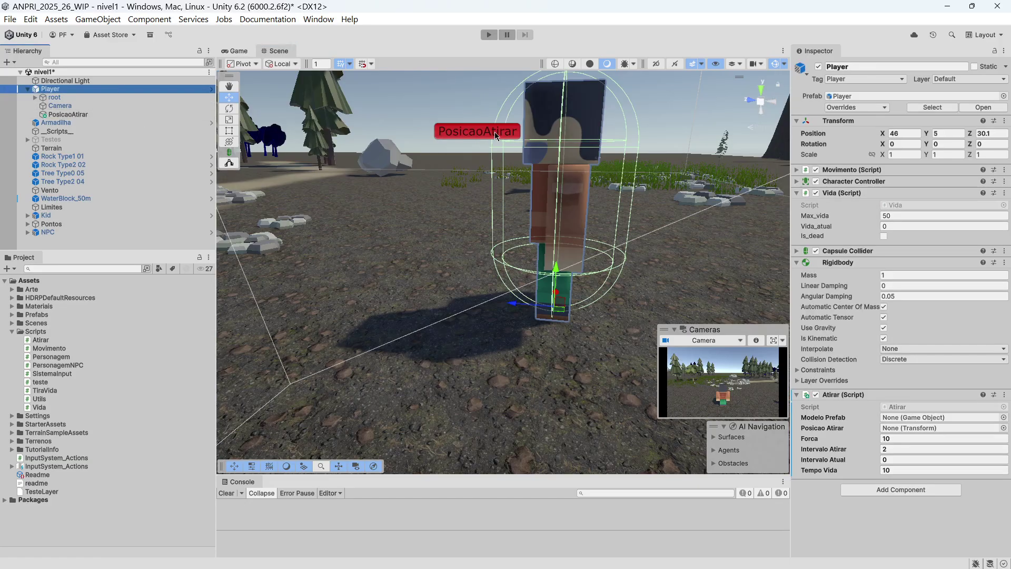
right_click_drag(544, 365, 567, 305)
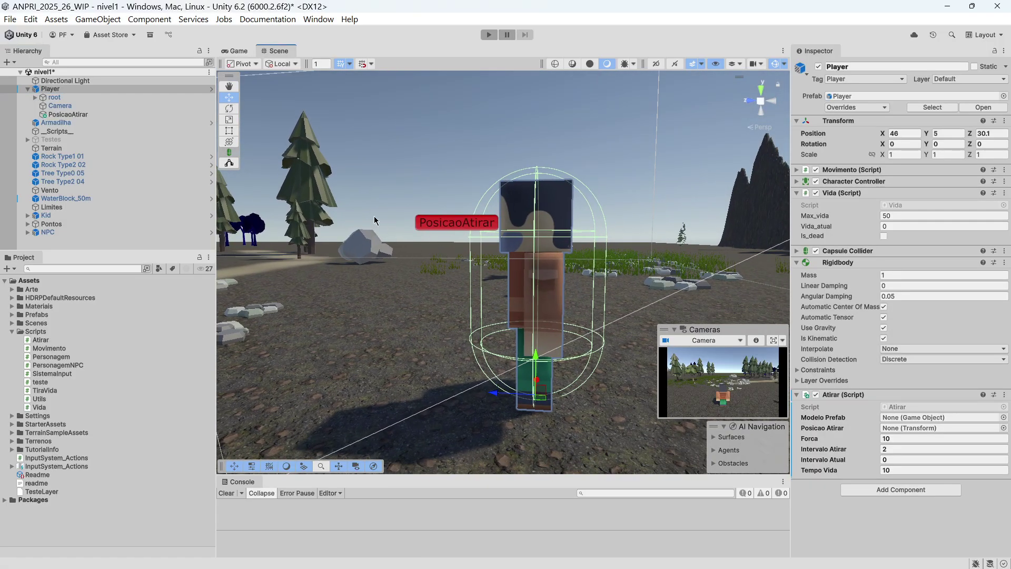
left_click(111, 115)
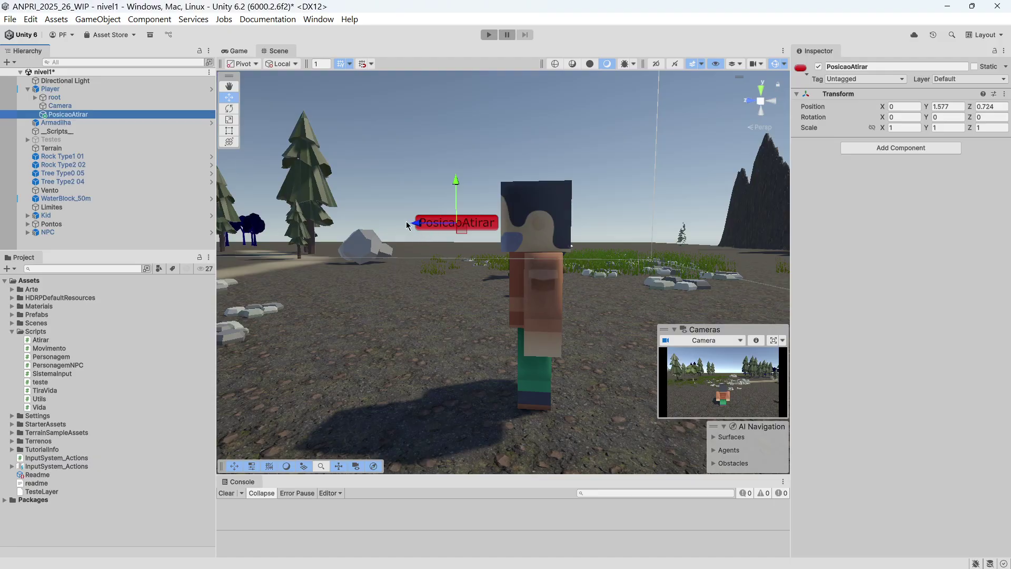
Step: Assign the PosicaoAtirar object to the Posicao Atirar field of the Player's Atirar script
left_click(529, 305)
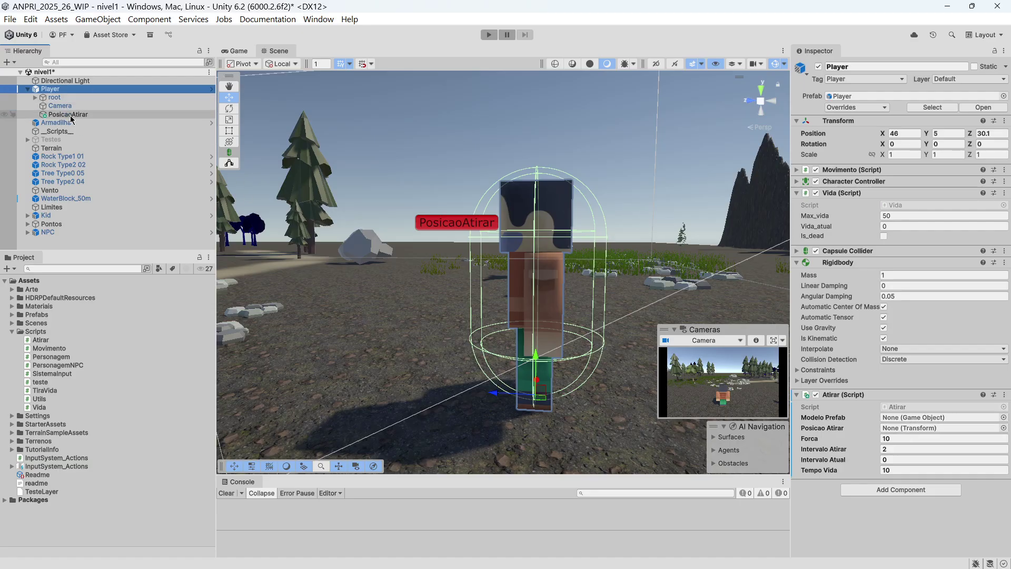
left_click_drag(72, 119, 898, 432)
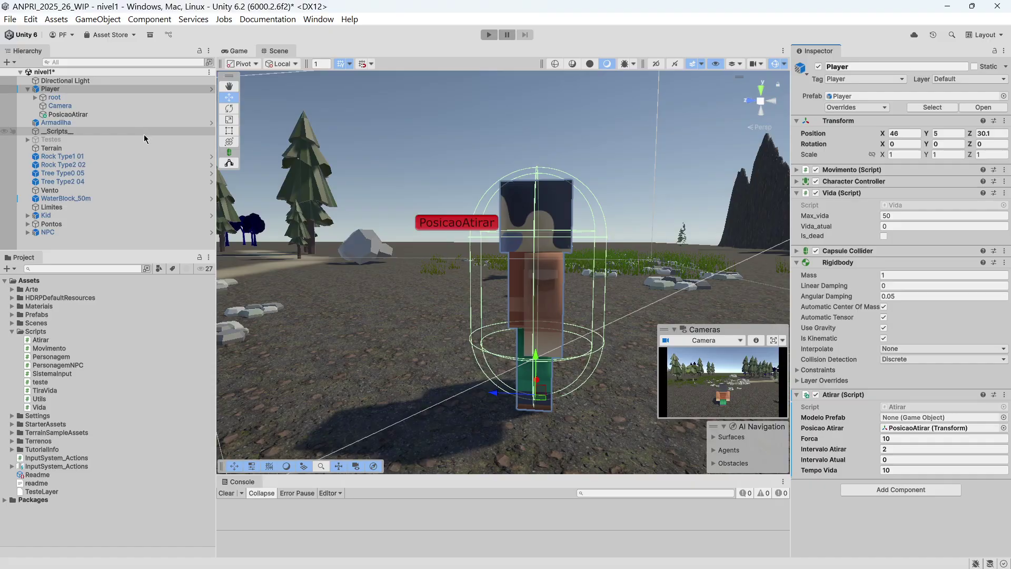
mouse_move(102, 115)
left_mouse_down()
mouse_move(382, 239)
mouse_move(876, 420)
left_mouse_up()
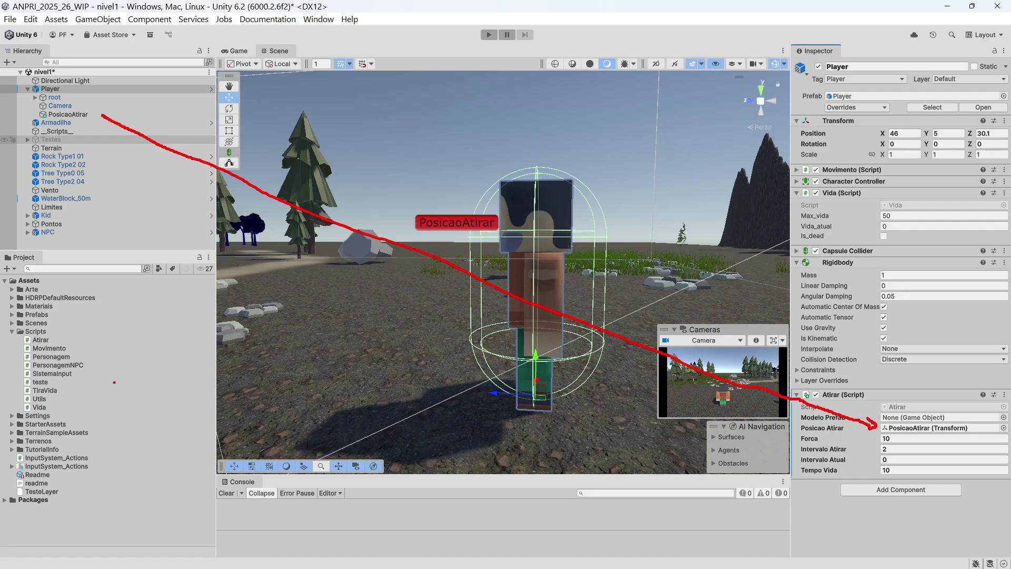
key("Escape")
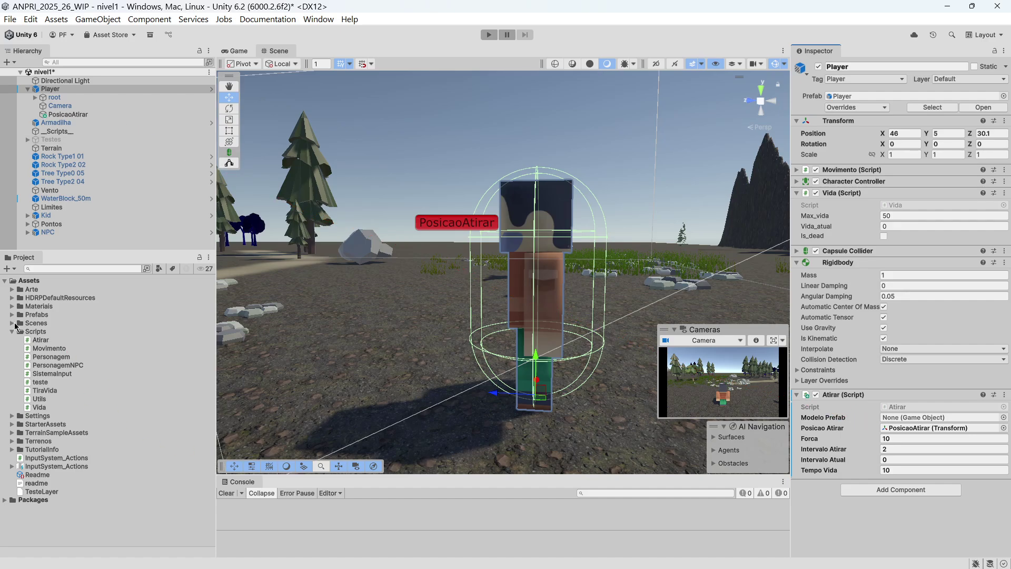
Step: Assign the Pedra prefab to the Modelo Prefab field of the Player's Atirar script and save the scene
left_click(11, 315)
left_click_drag(41, 349, 914, 418)
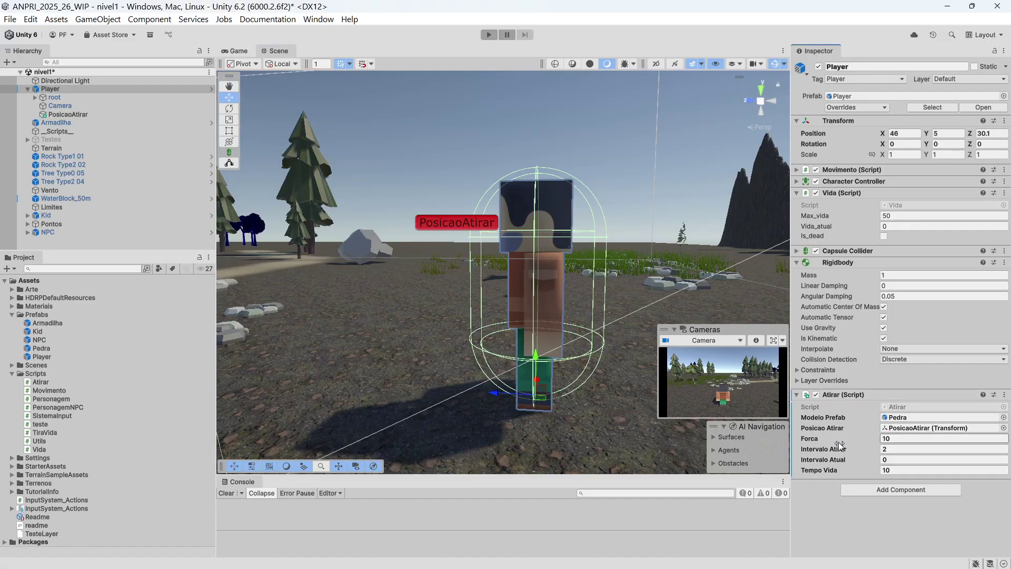
left_click(889, 438)
left_click(10, 19)
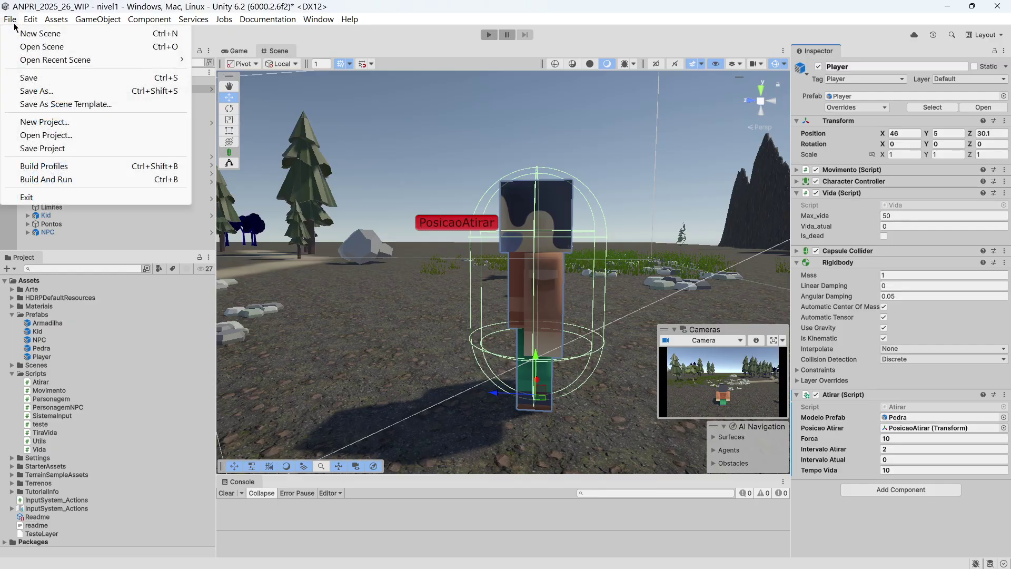
left_click(37, 79)
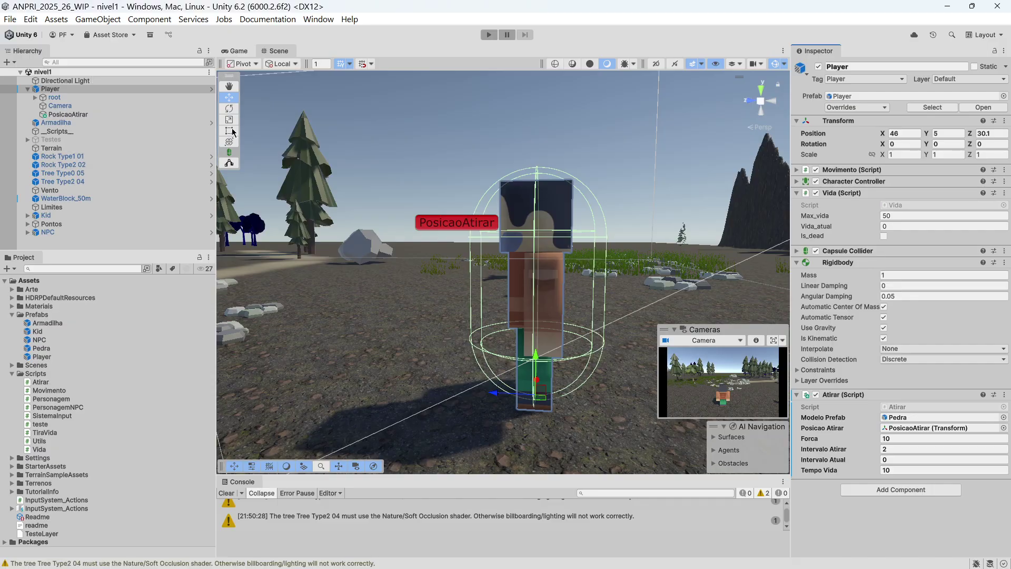
Step: Run the game and dock the Scene view beside the Game view
left_click(489, 35)
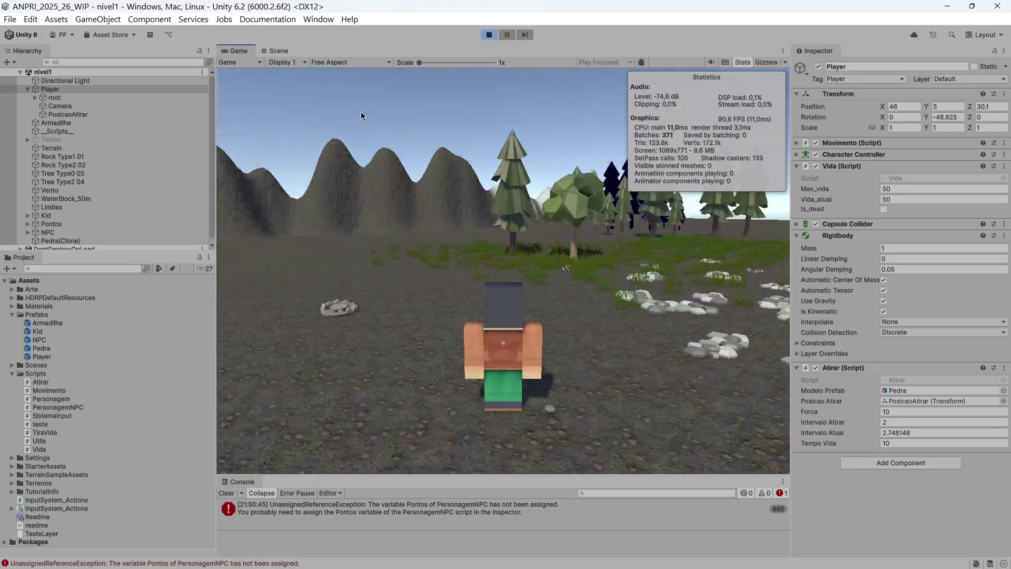
left_click(279, 51)
left_click_drag(279, 51, 628, 293)
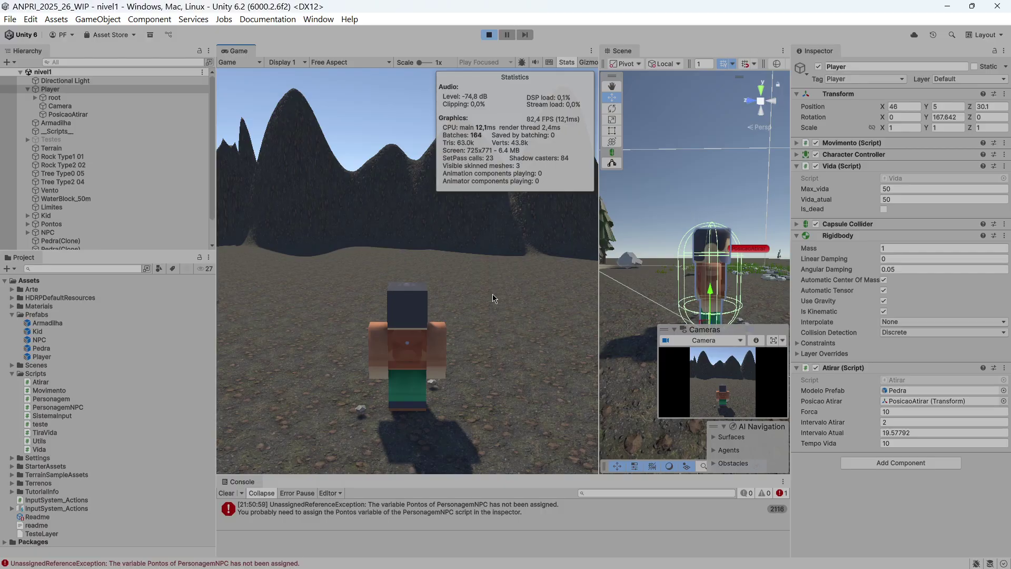
Step: Walk the player forward and backward around the spawned rocks to test their behaviour, and stop the game
key("w")
key("s")
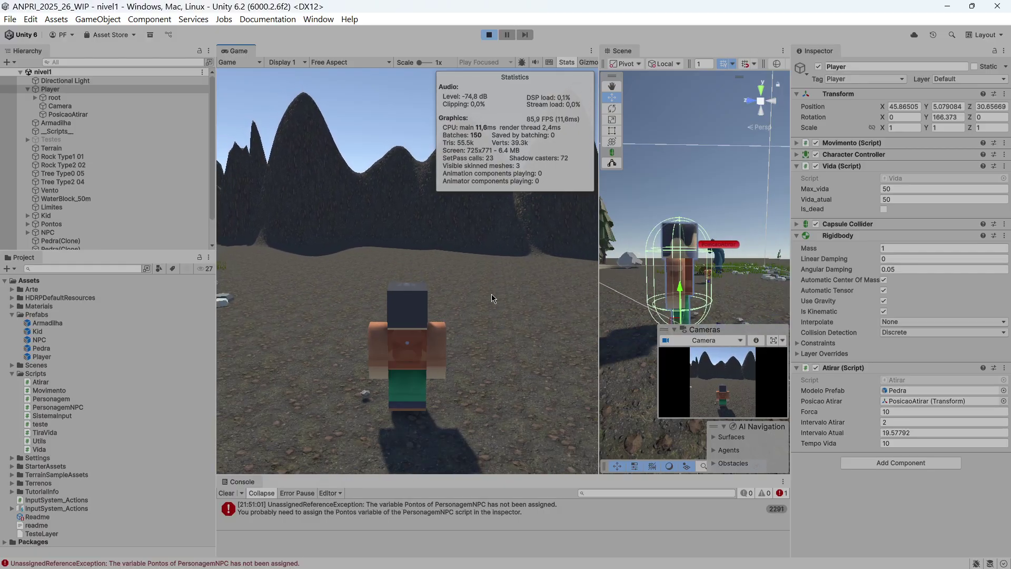
key("w")
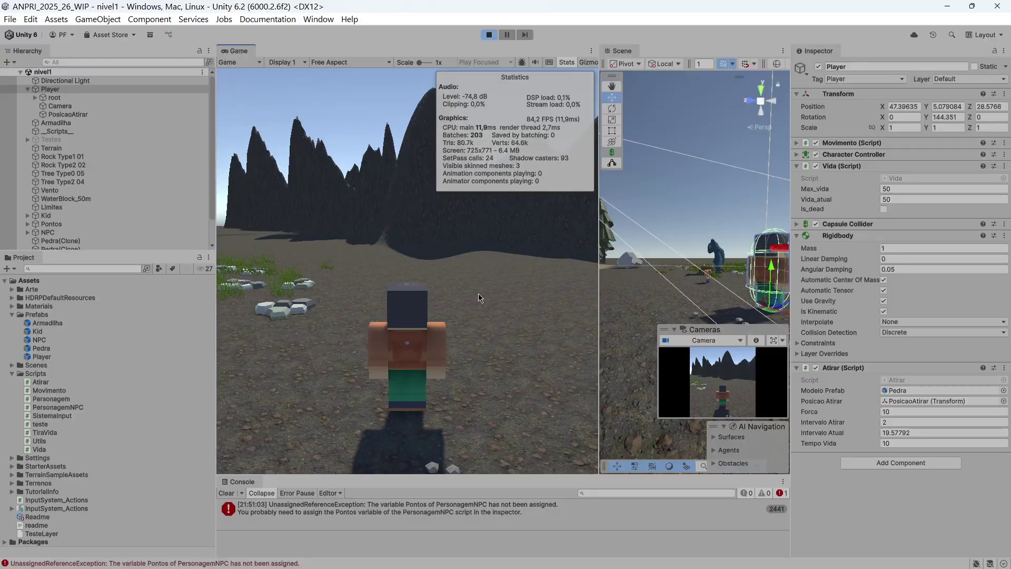
key("w")
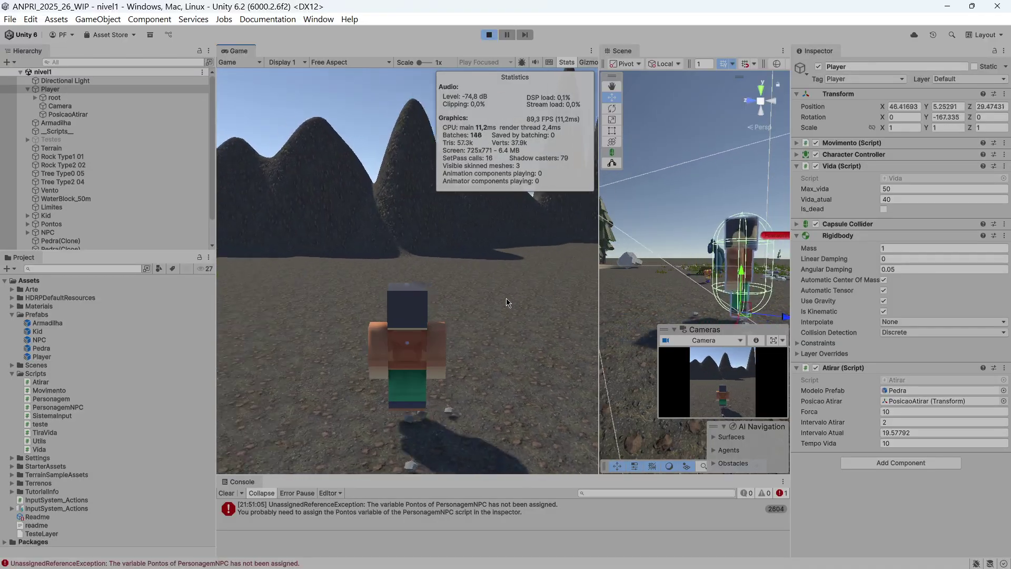
key("s")
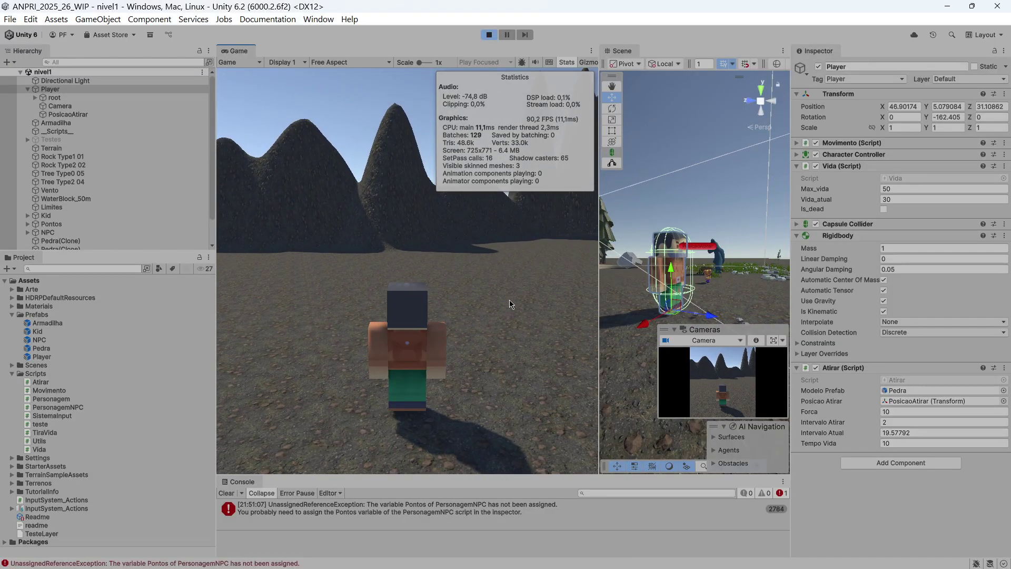
key("s")
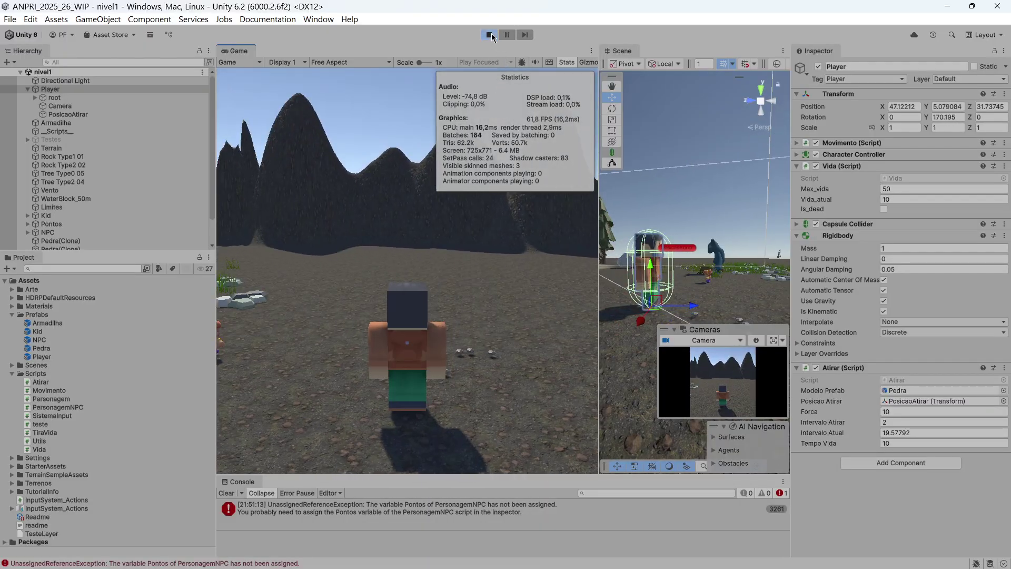
key("ctrl+p")
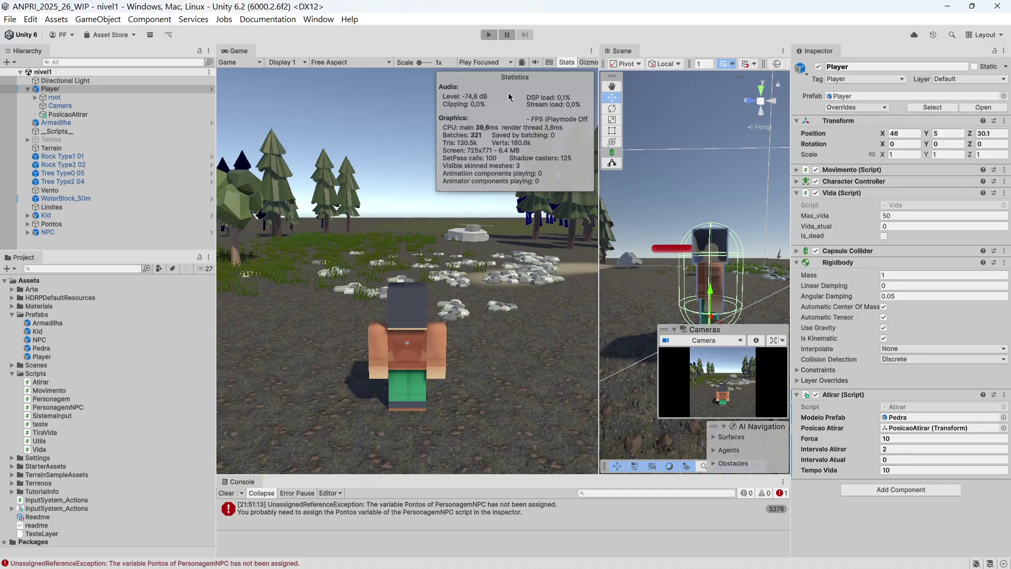
Step: Run the game again and attack repeatedly, checking the Hierarchy for the Pedra(Clone) instances created
left_click(489, 34)
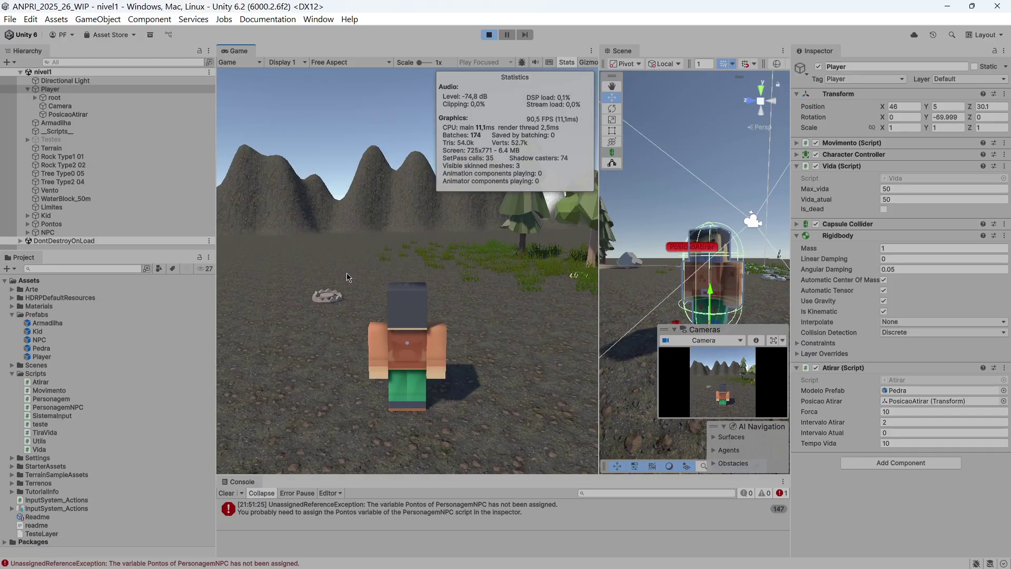
left_click(359, 270)
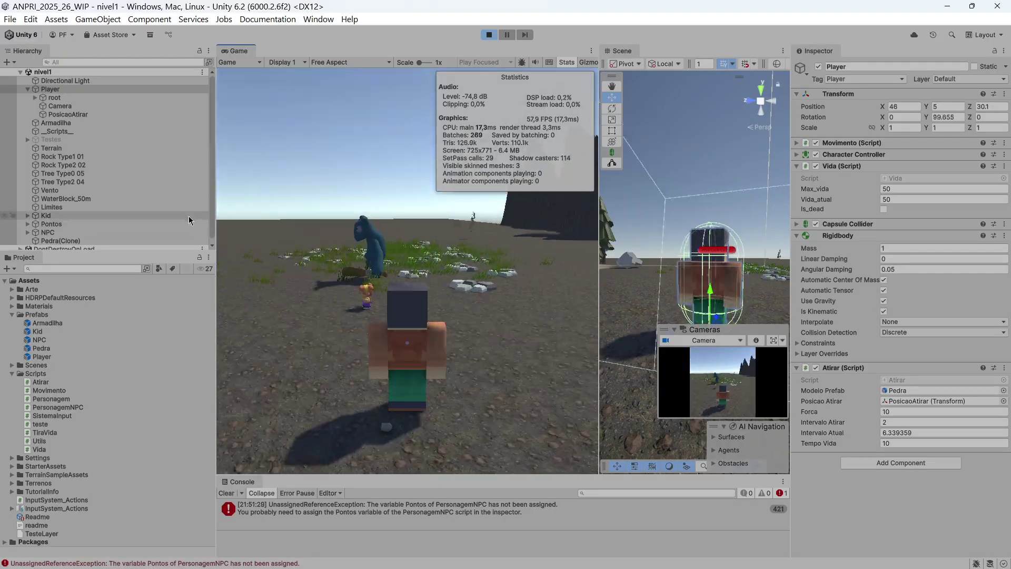
scroll(118, 232, "down", 1)
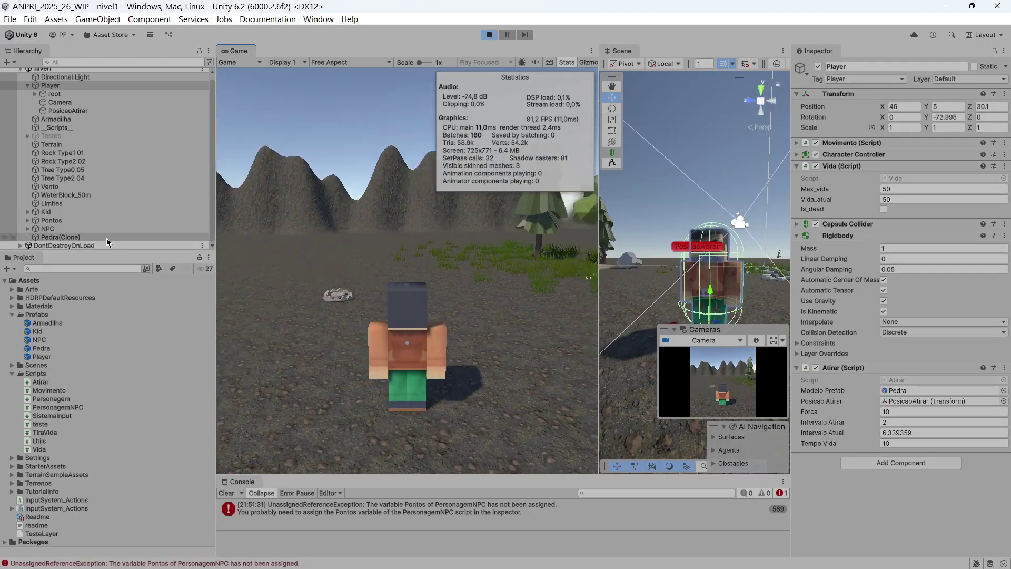
left_click(380, 248)
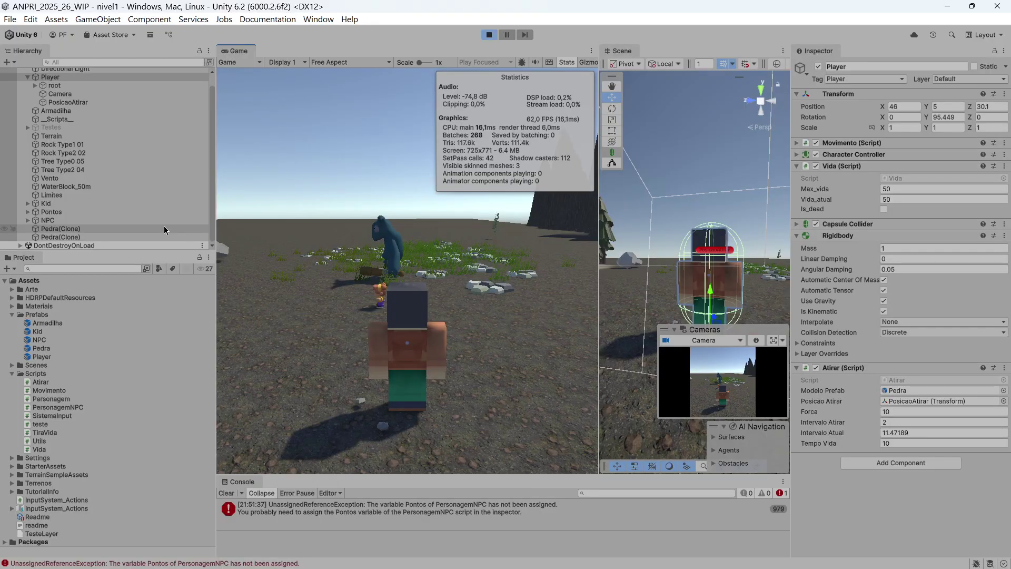
Step: Inspect the spawned Pedra(Clone) instances in the running scene, throw another rock from the player, and stop the game
left_click(164, 228)
left_click(166, 237)
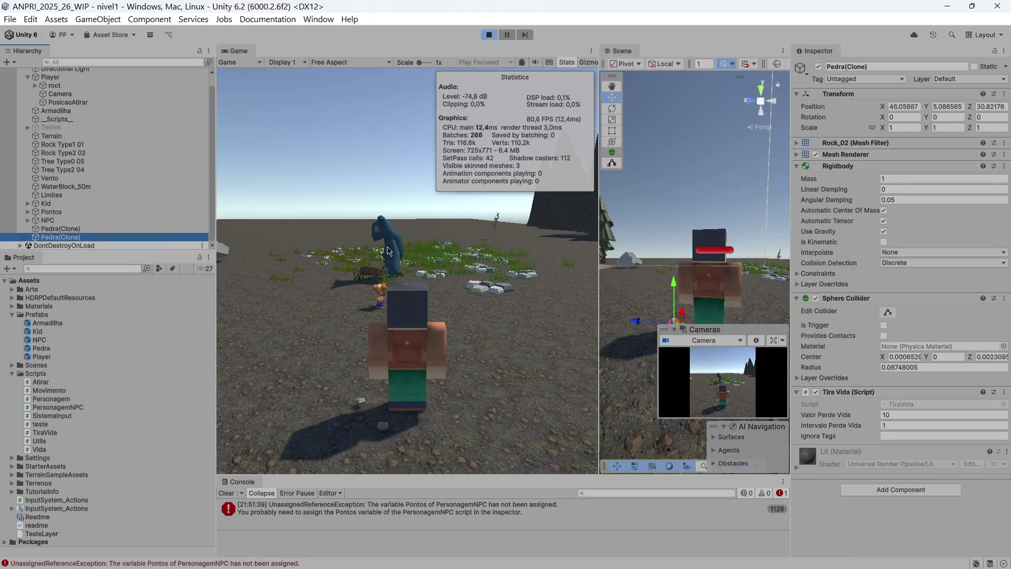
left_click(387, 248)
scroll(170, 219, "down", 1)
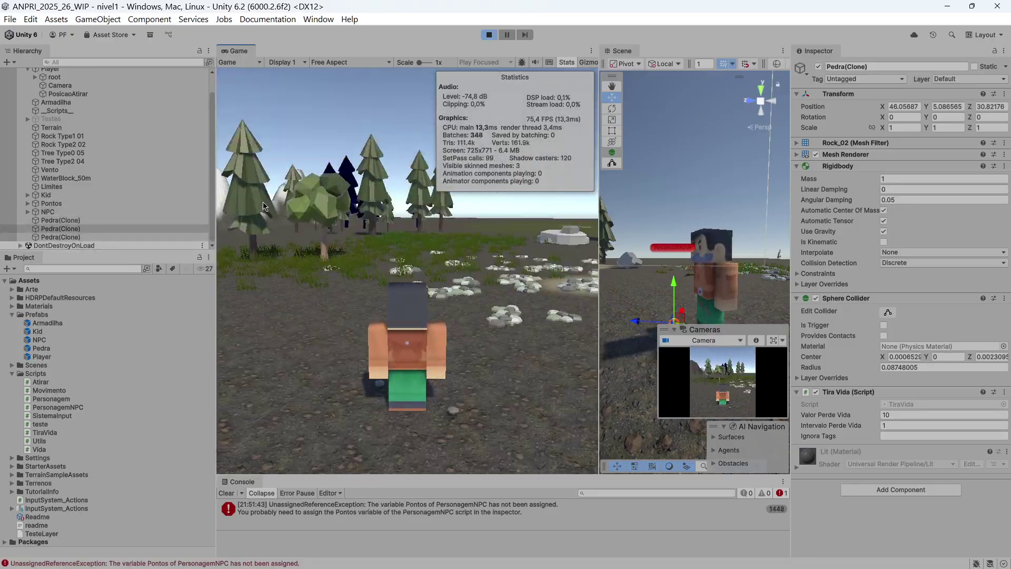
left_click(489, 34)
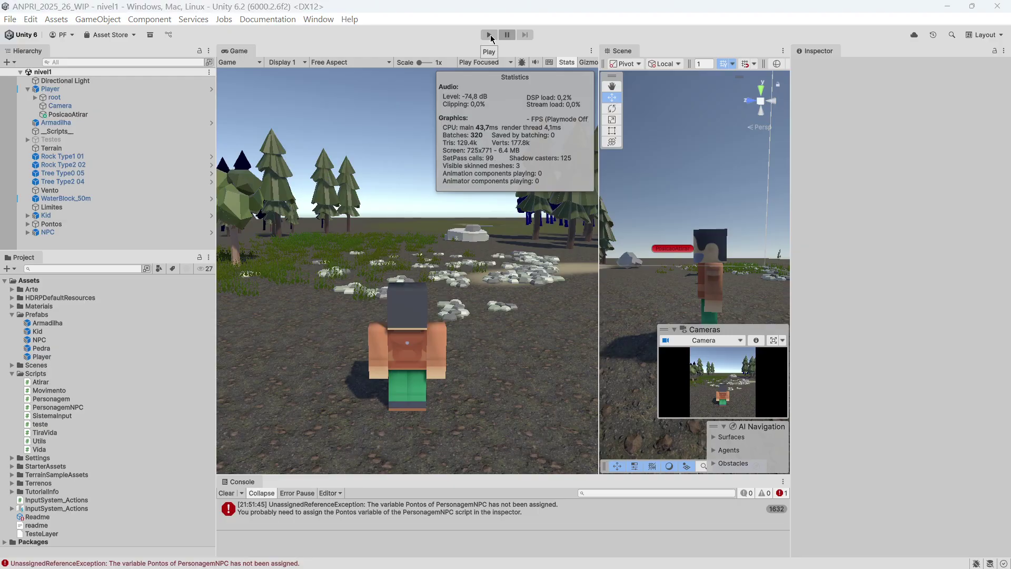
key("alt+Tab")
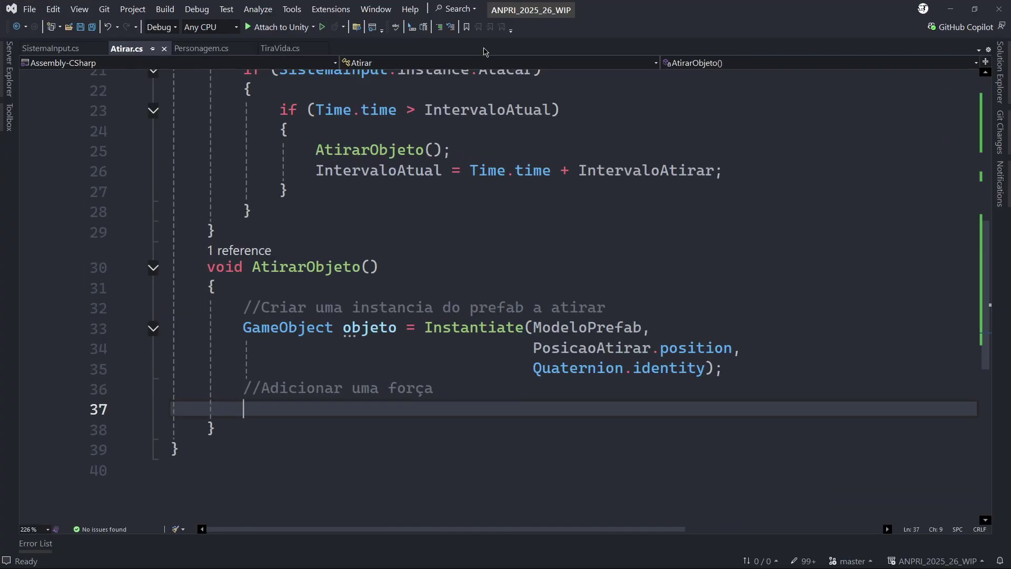
type("ob")
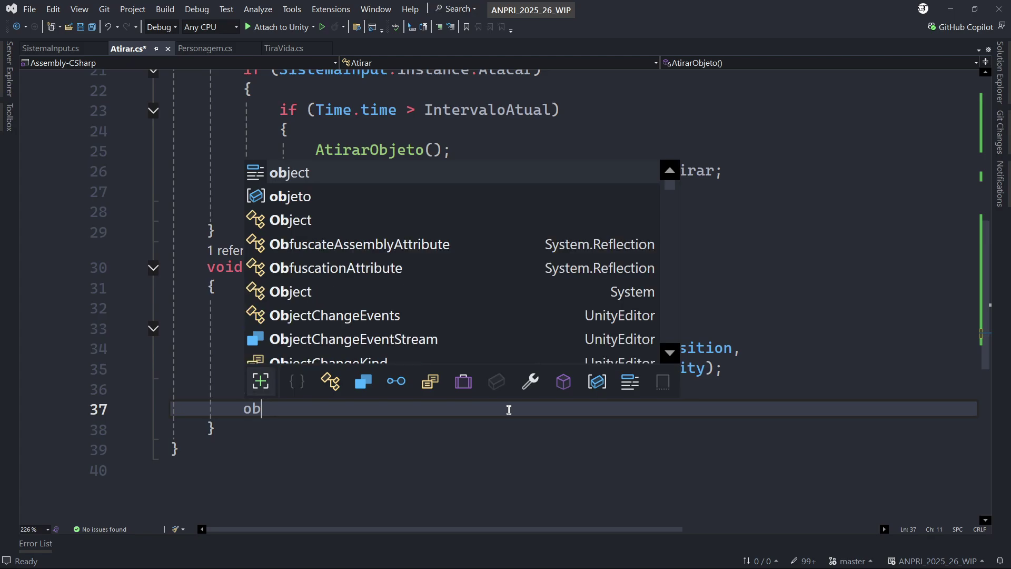
type("jeto.")
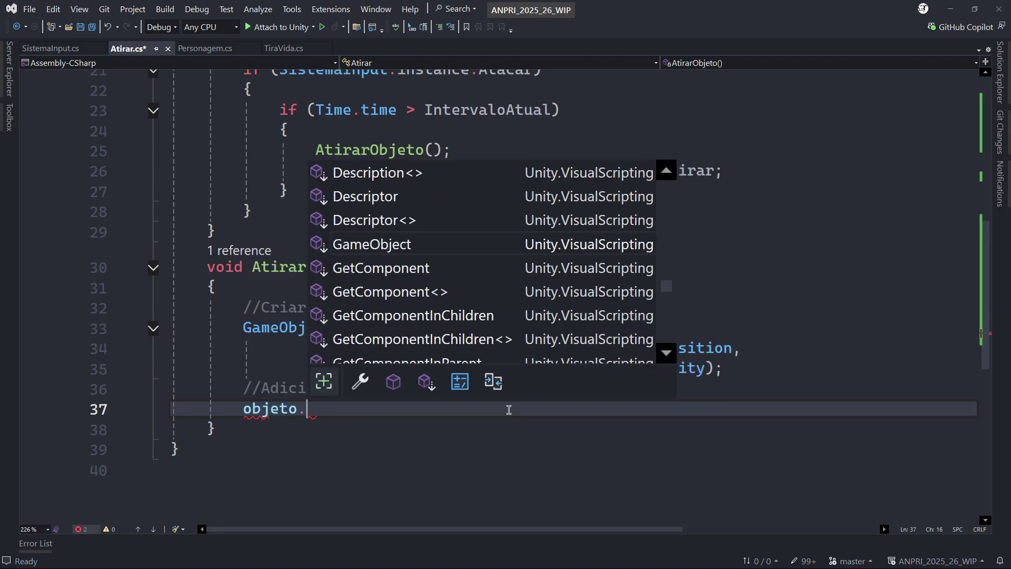
type("name=")
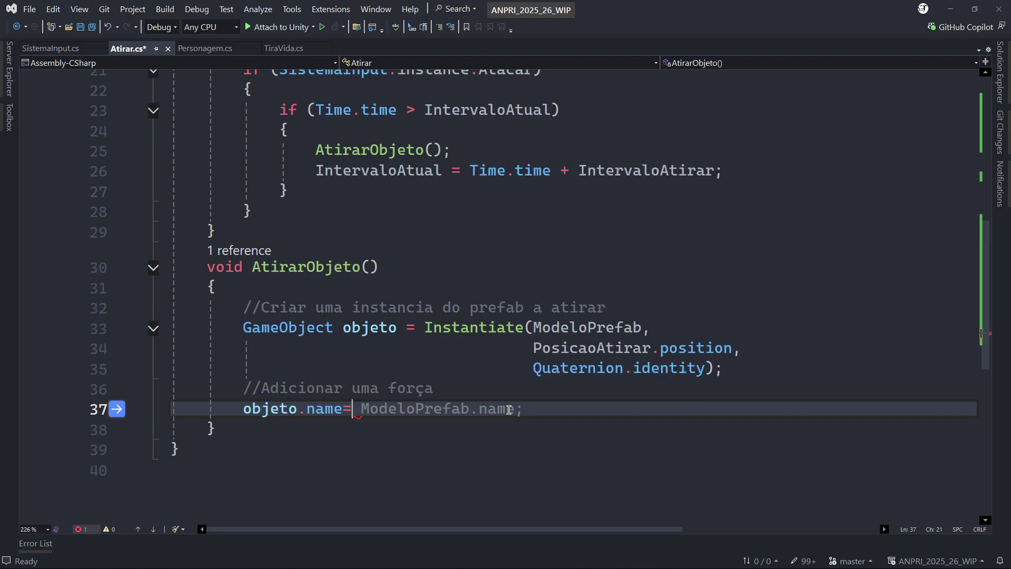
type("\"PEdra")
key("BackSpace")
key("BackSpace")
key("BackSpace")
key("BackSpace")
type("edra\";")
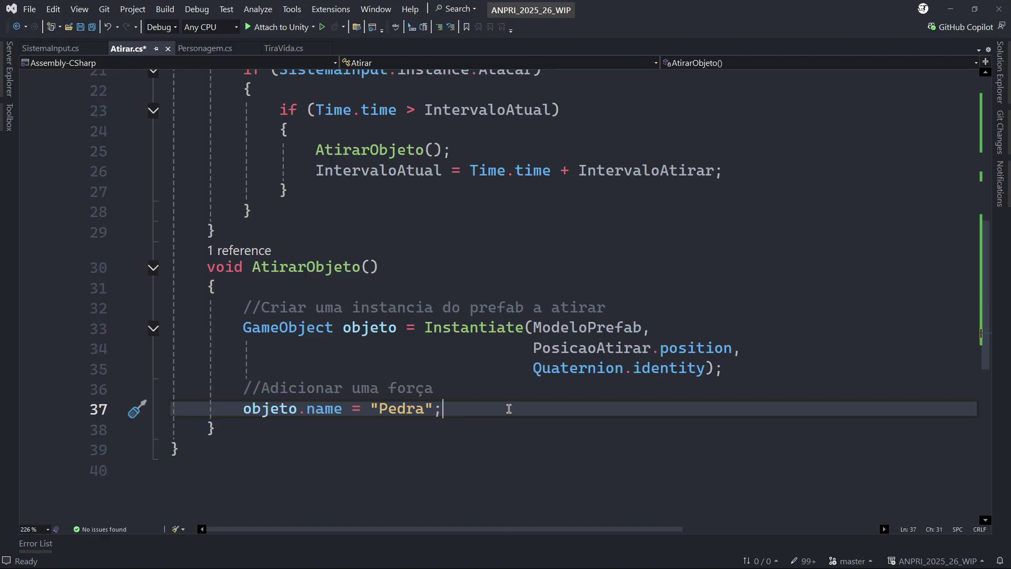
key("ctrl+x")
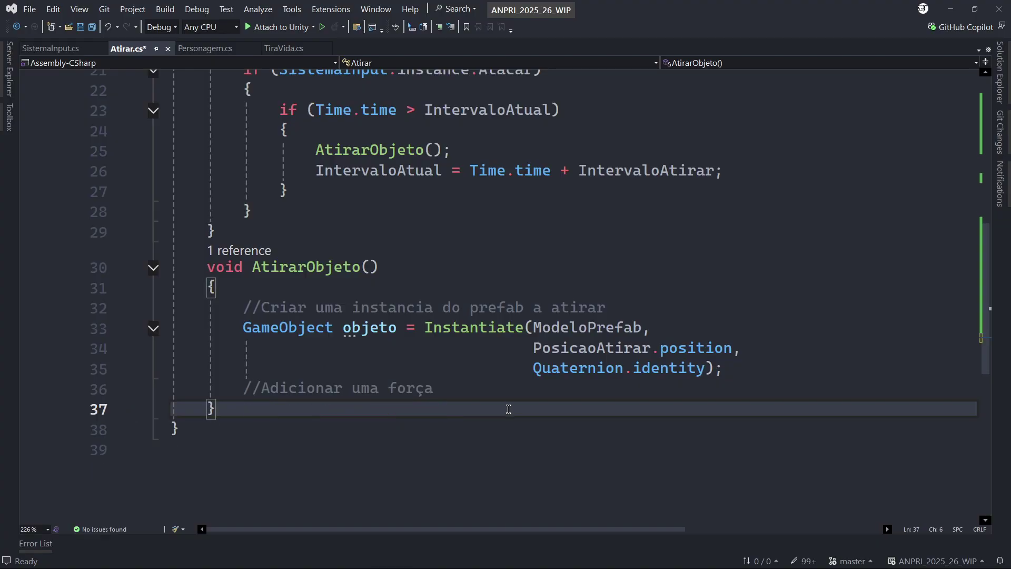
key("Up")
key("ctrl+Right")
key("ctrl+Right")
key("ctrl+Right")
key("ctrl+Right")
key("ctrl+Right")
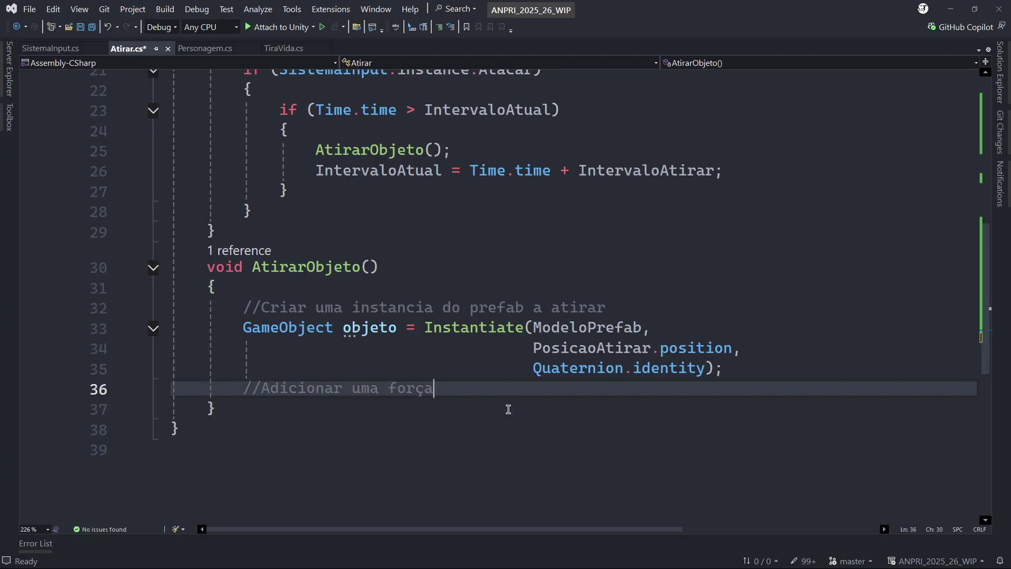
key("Return")
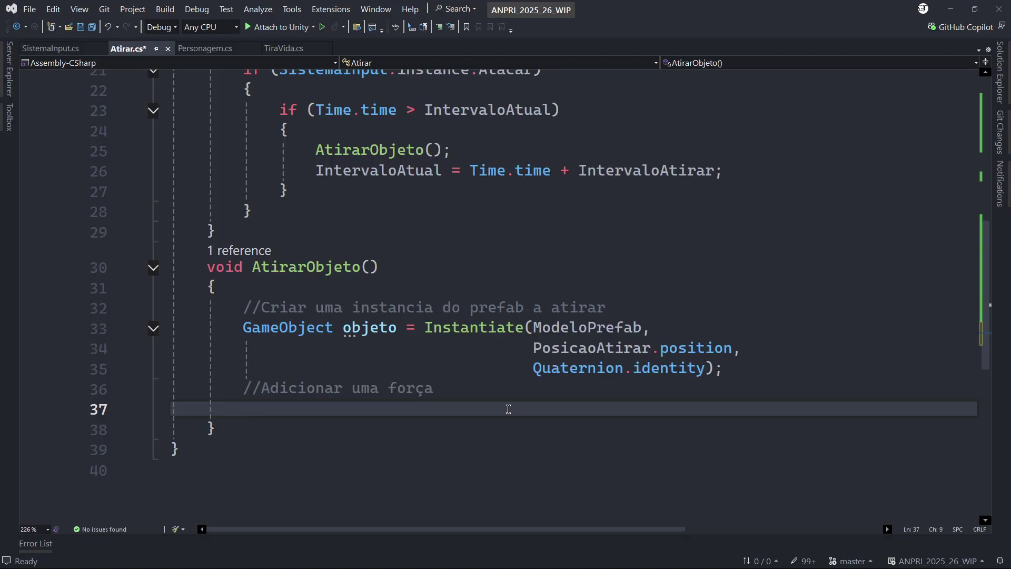
Step: Review the Pedra prefab's Rigidbody component in Unity and return to the Atirar script in Visual Studio
left_click(950, 9)
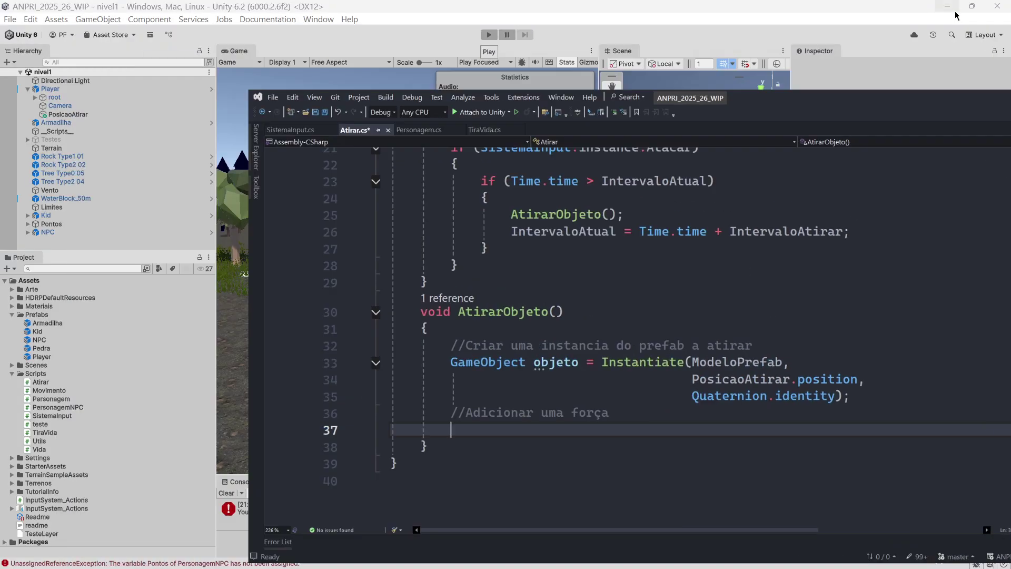
left_click(42, 349)
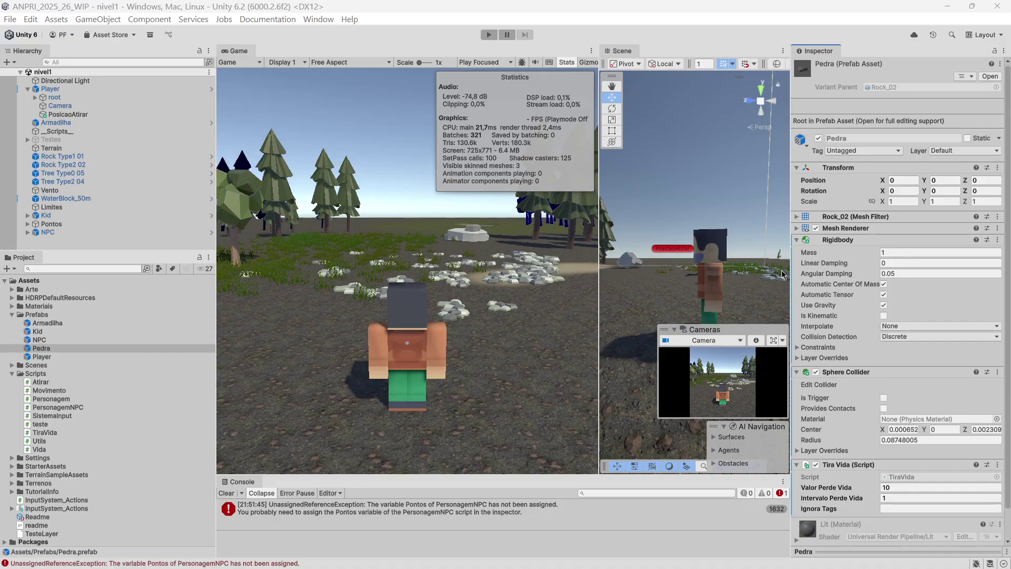
key("alt+Tab")
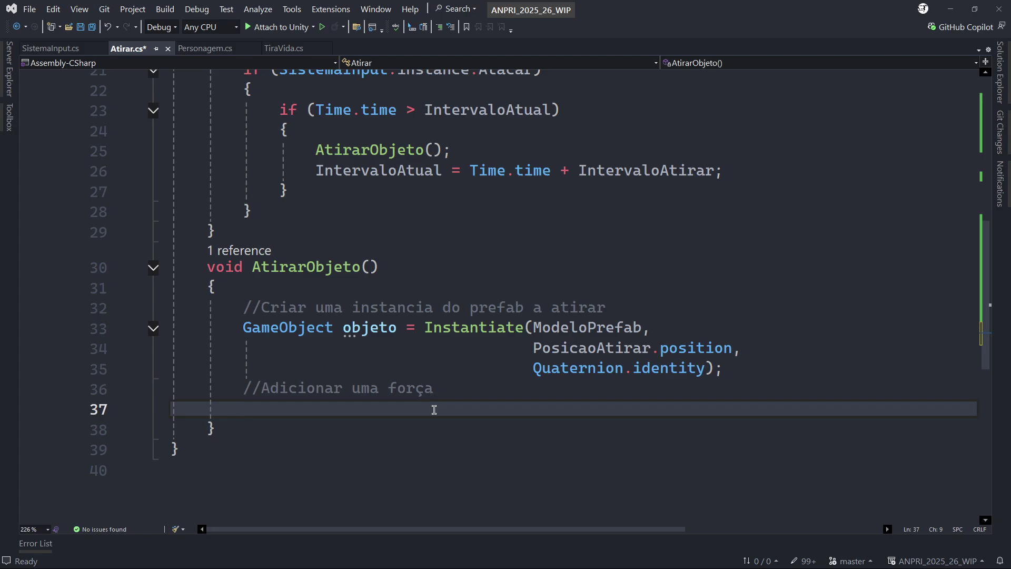
Step: Under the "Adicionar uma força" comment, declare Rigidbody rb = objeto.GetComponent<Rigidbody>(); and start a new line
type("Rigi")
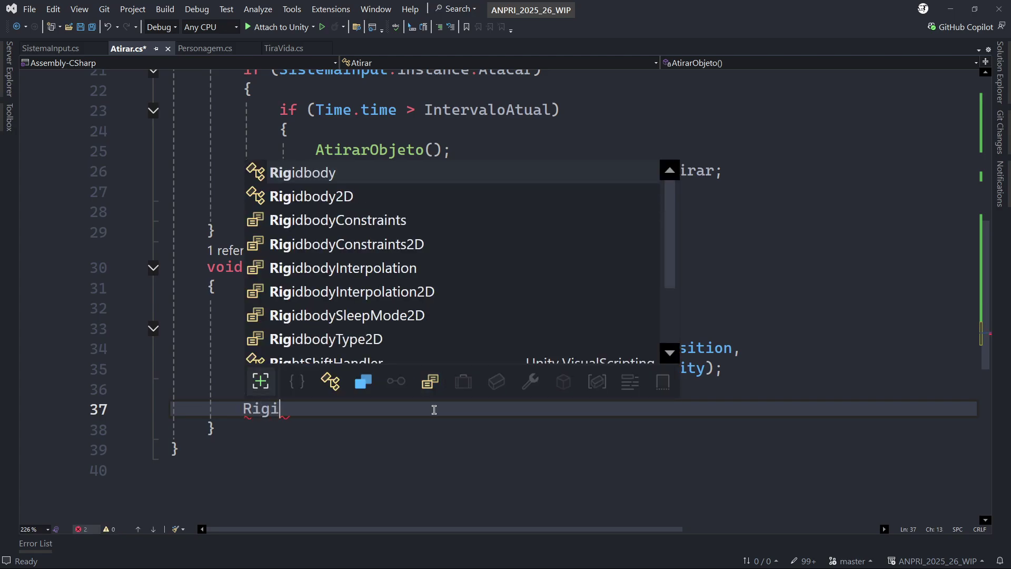
type("dbody rb ")
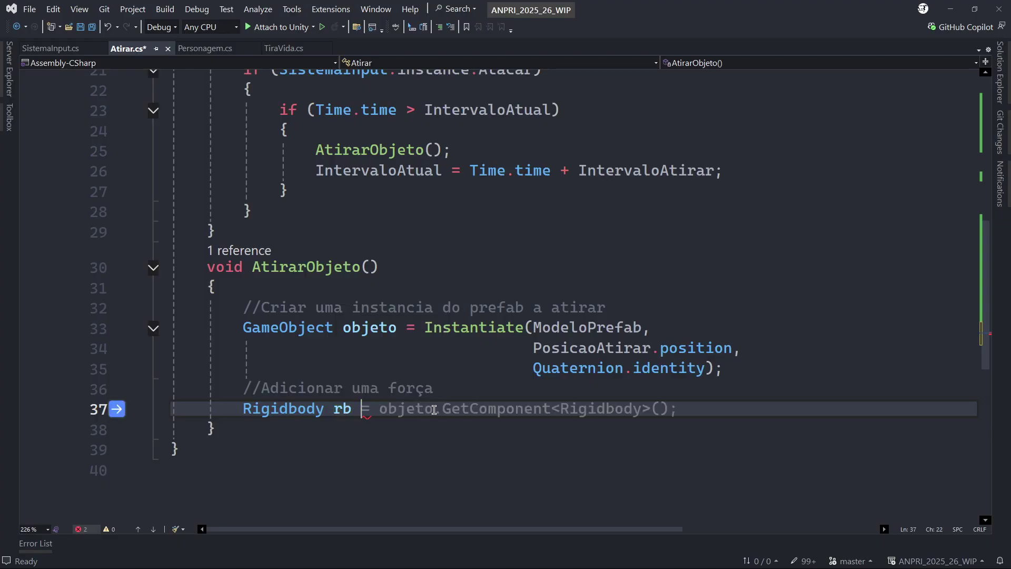
type("= objeto.GetComponent")
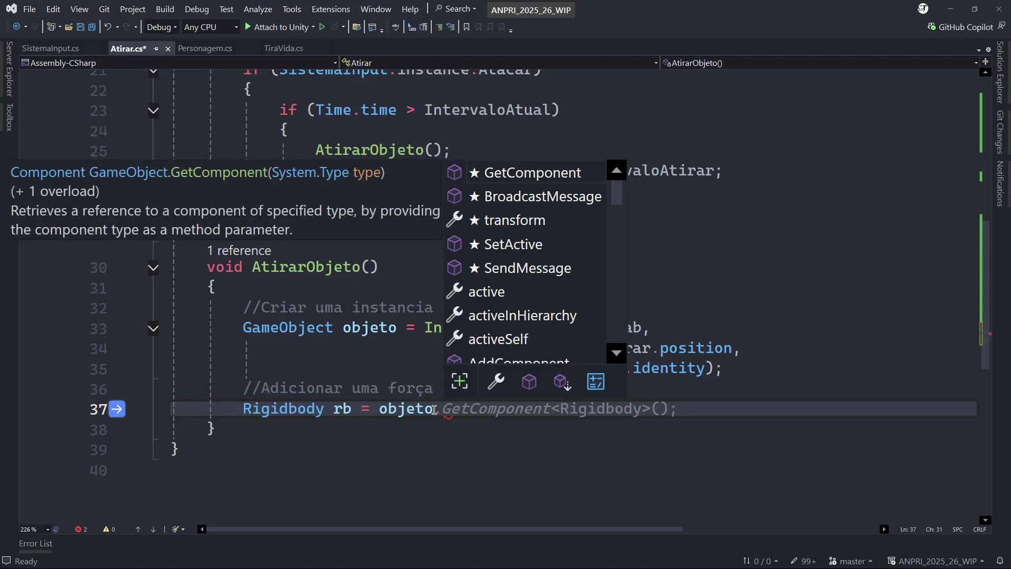
key("Tab")
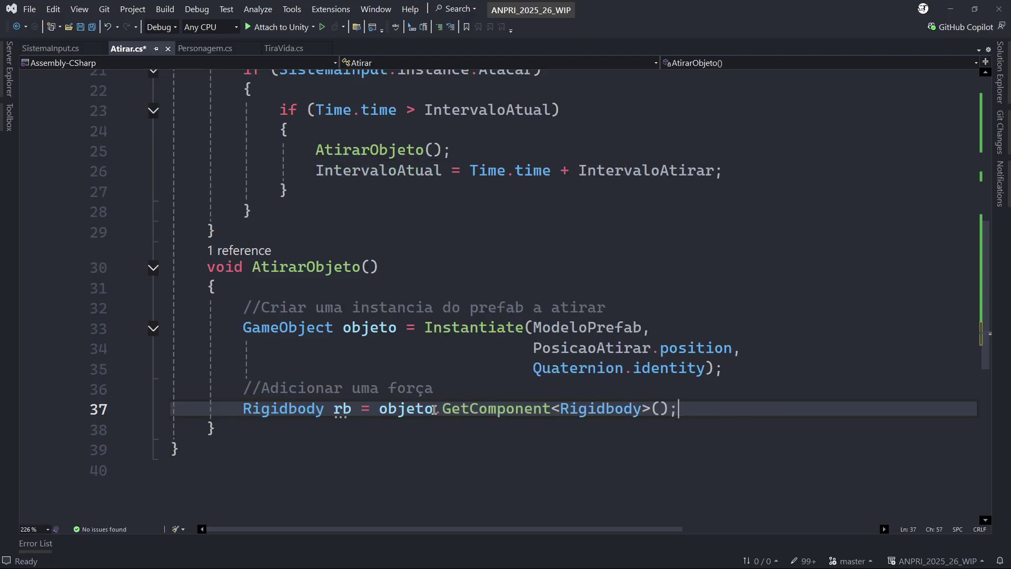
key("Return")
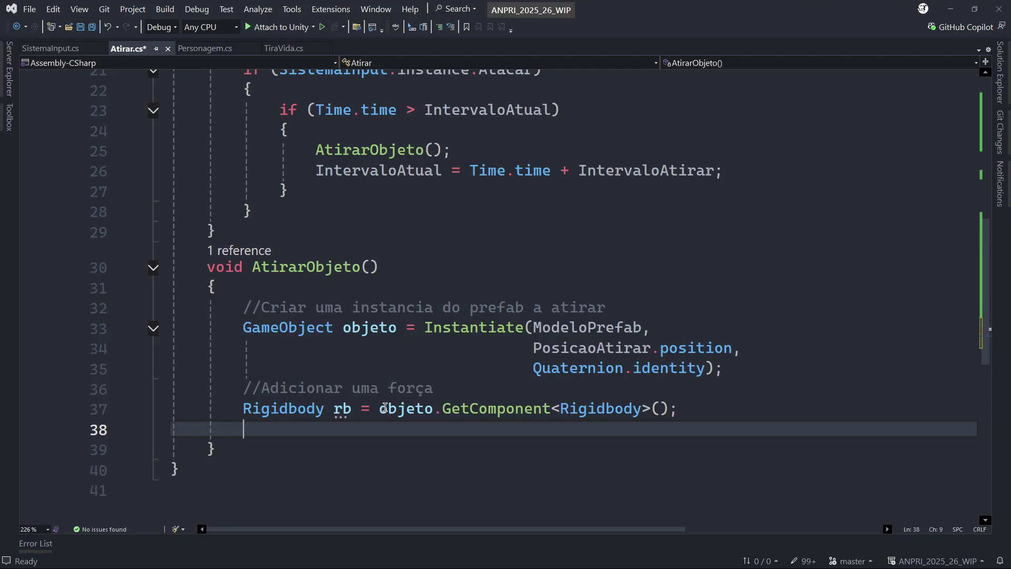
left_click(411, 410)
double_click(412, 409)
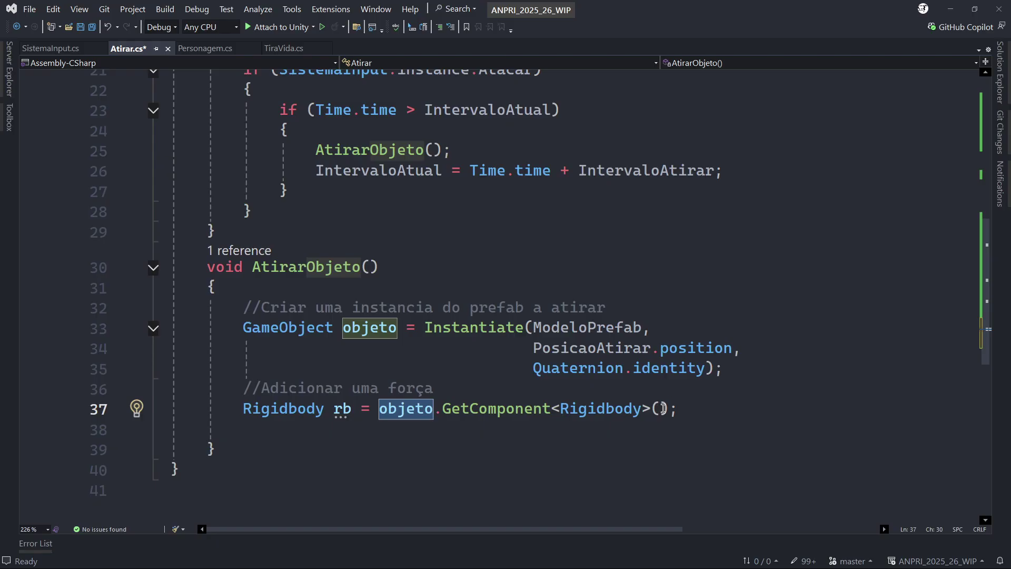
left_click_drag(561, 425, 639, 428)
left_click_drag(430, 439, 388, 434)
left_click_drag(413, 384, 386, 351)
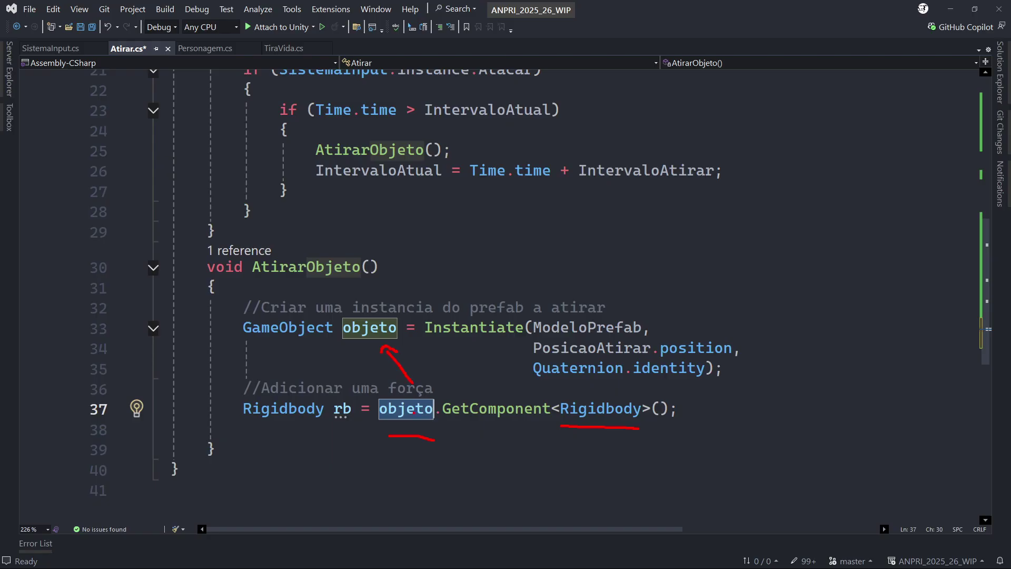
key("Escape")
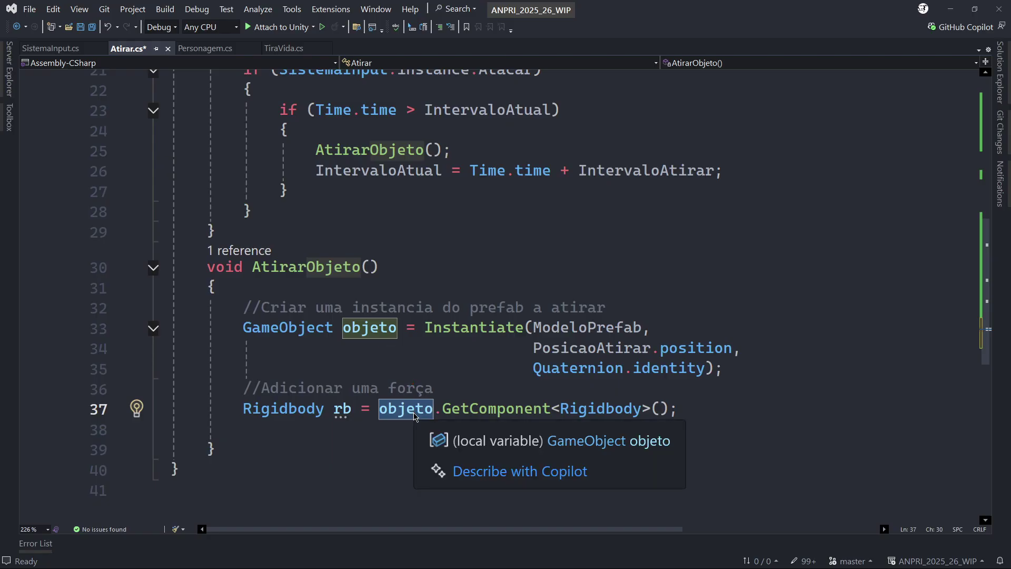
Step: Below the rb declaration, add an if (rb != null) block with an empty line inside its braces
left_click(416, 429)
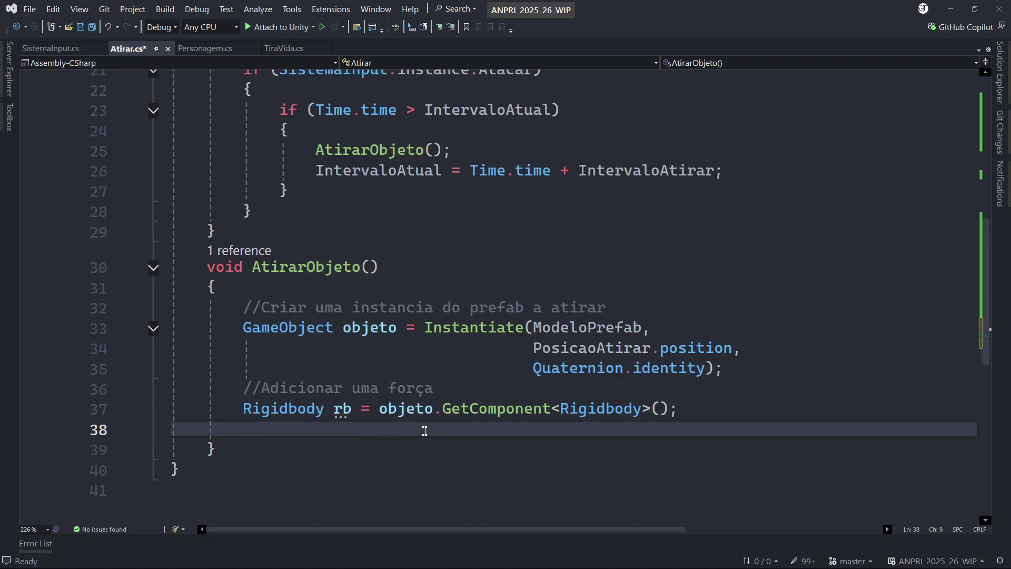
type("if (")
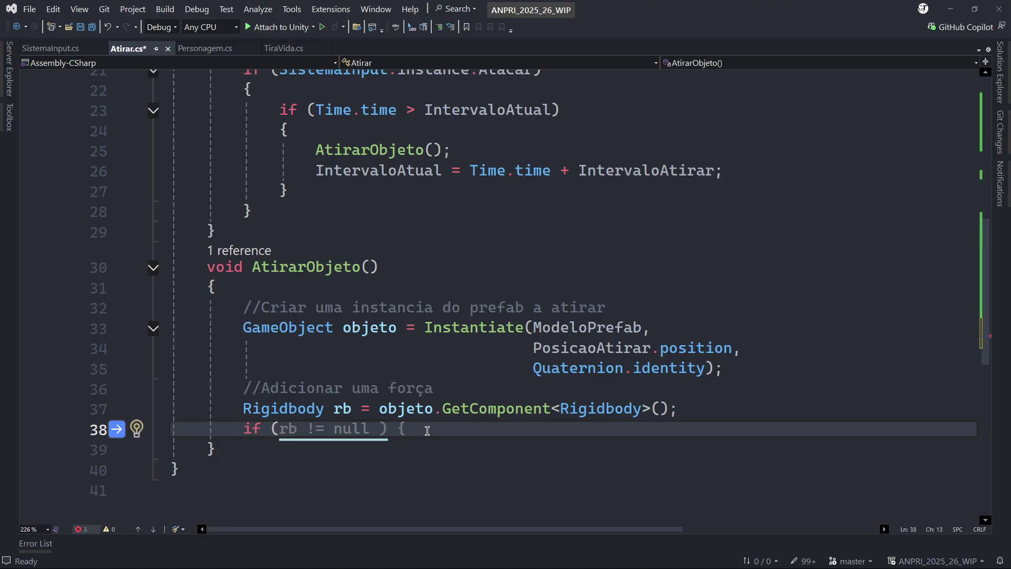
key("Tab")
key("Return")
type("}")
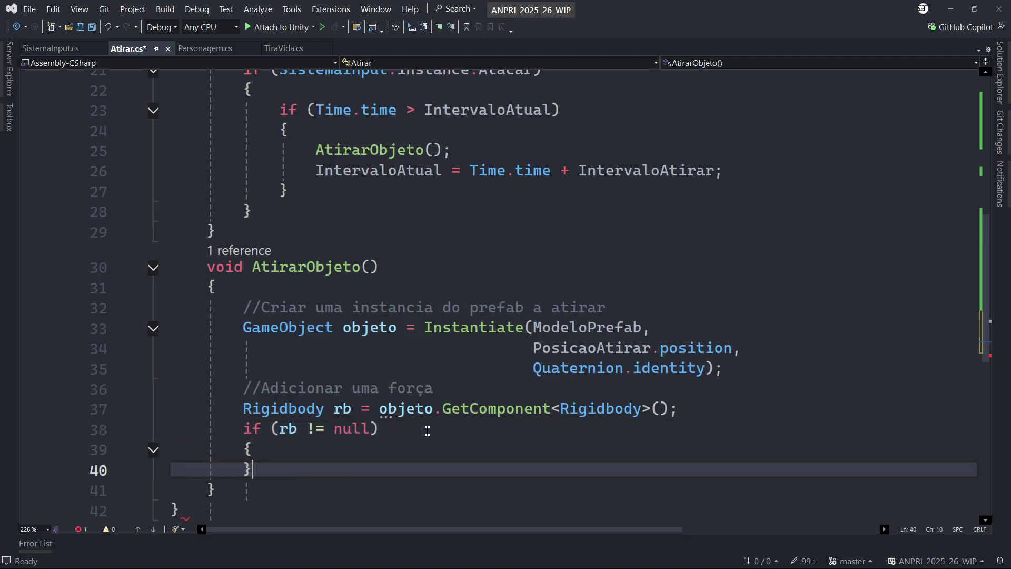
key("Up")
key("Return")
scroll(437, 379, "down", 3)
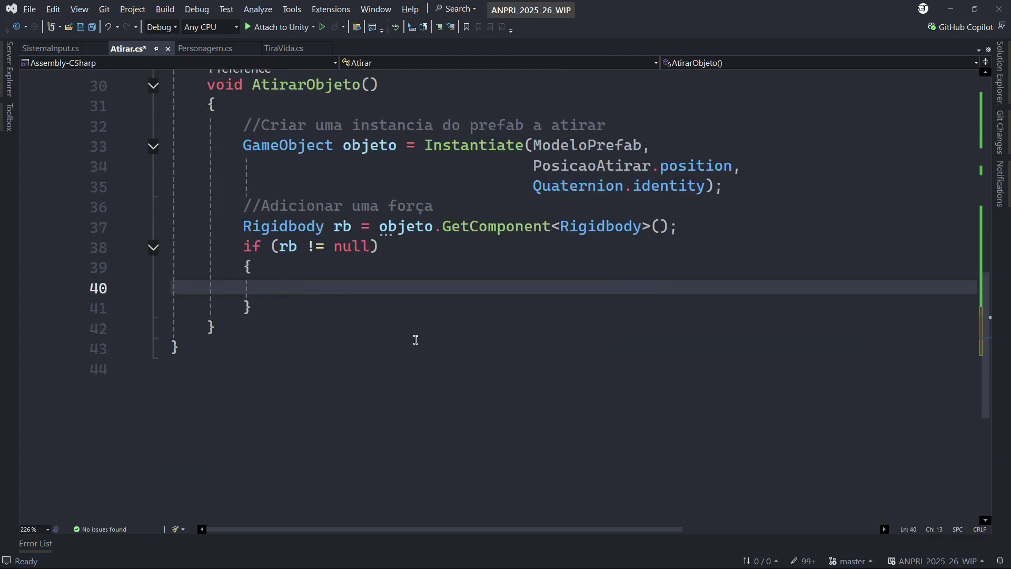
Step: Inside the null check, write an rb.AddForce() call with empty parentheses and browse the method's overloads
type("rb.")
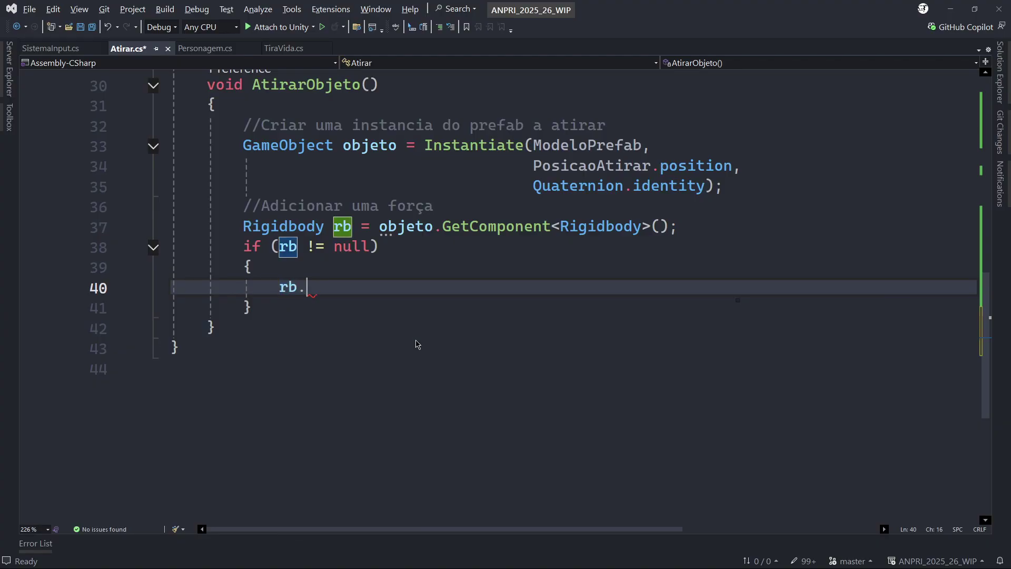
type("addf")
key("Tab")
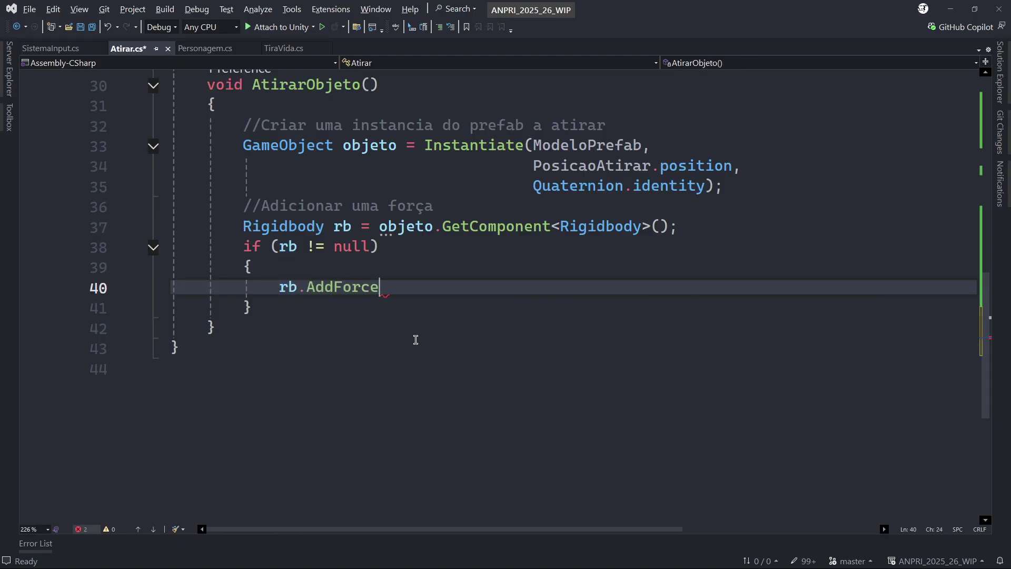
key("BackSpace")
key("BackSpace")
key("BackSpace")
key("BackSpace")
key("BackSpace")
key("BackSpace")
key("BackSpace")
key("BackSpace")
key("BackSpace")
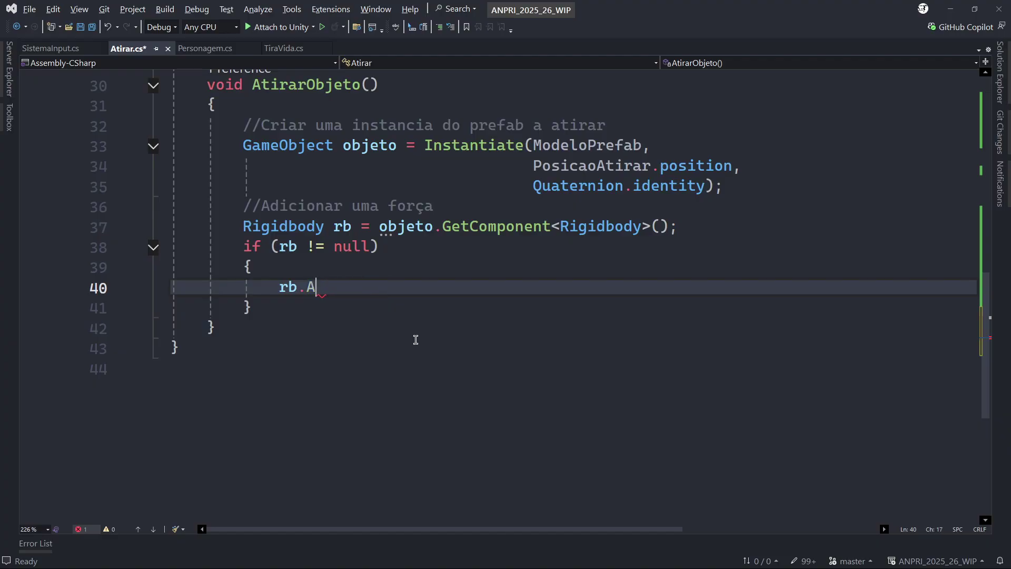
type(".")
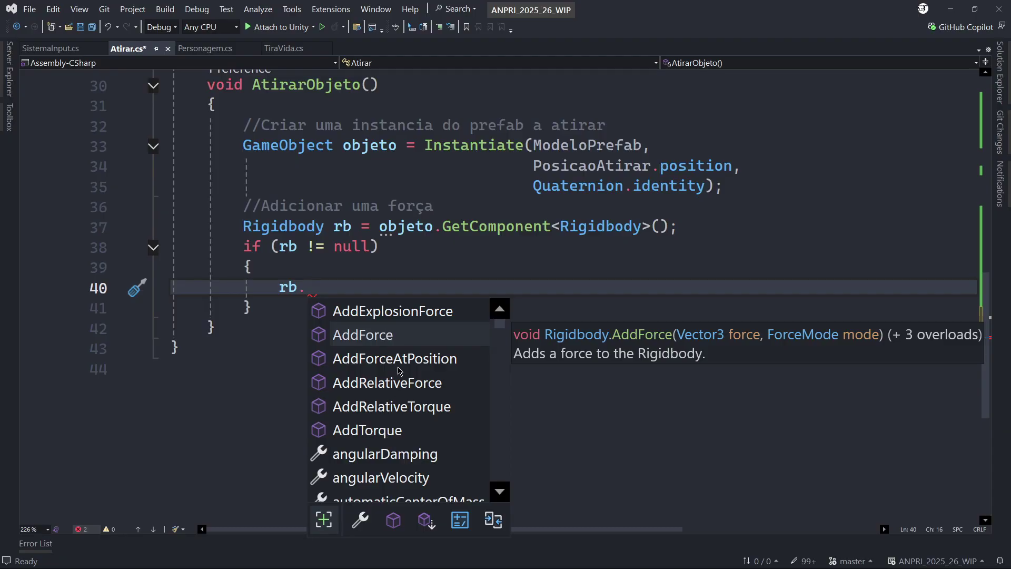
double_click(378, 337)
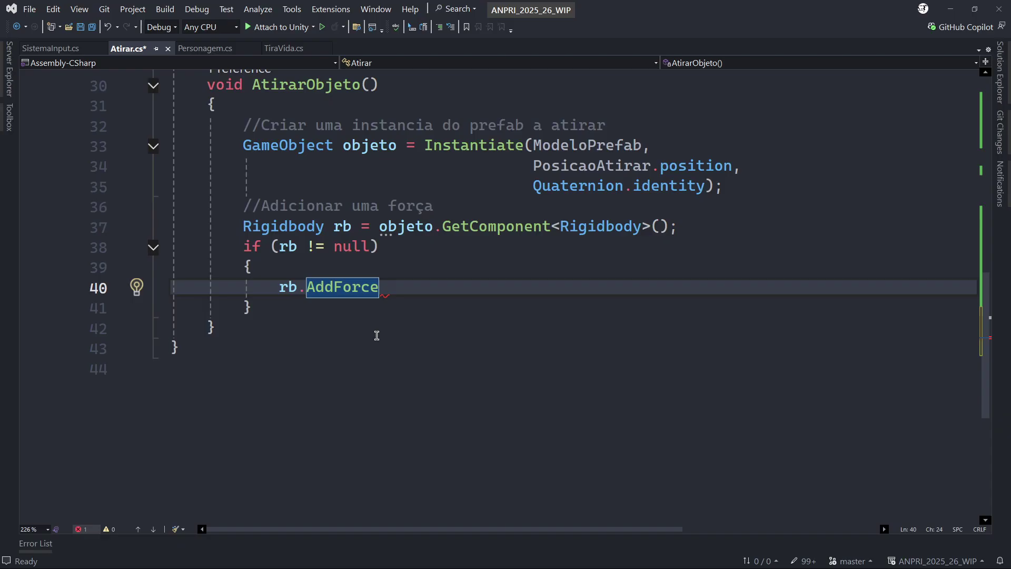
type("(")
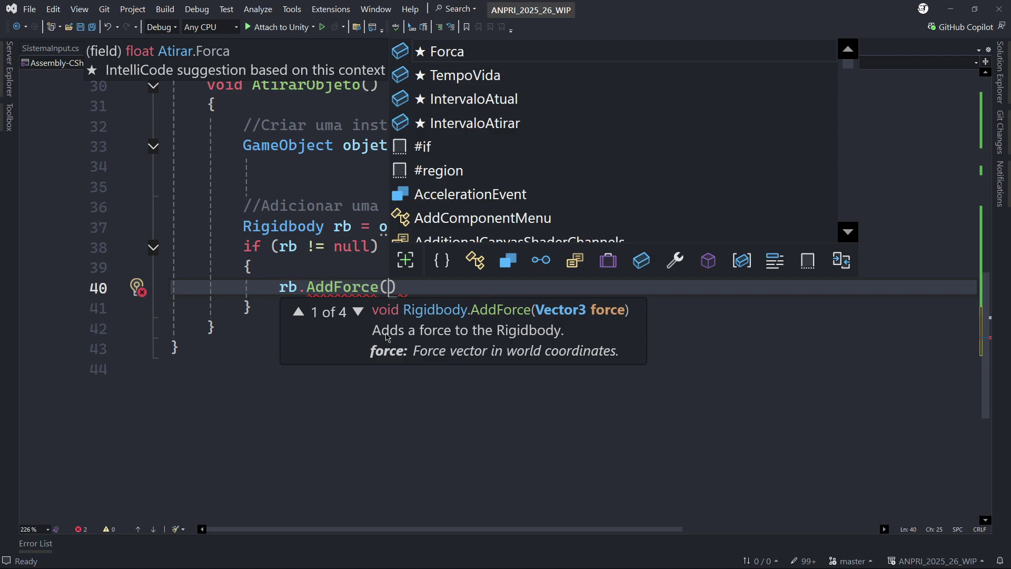
left_click(358, 312)
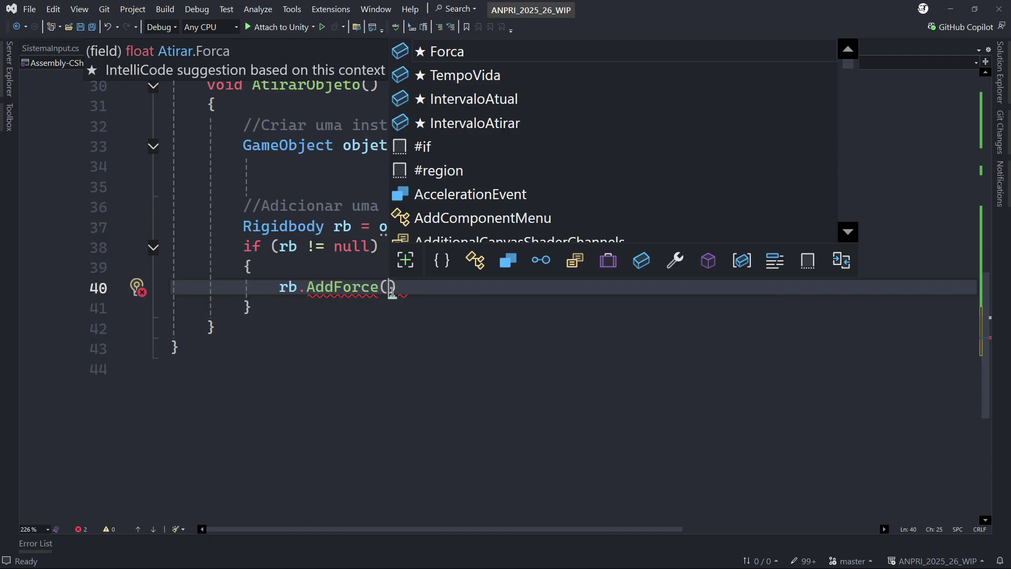
key("Escape")
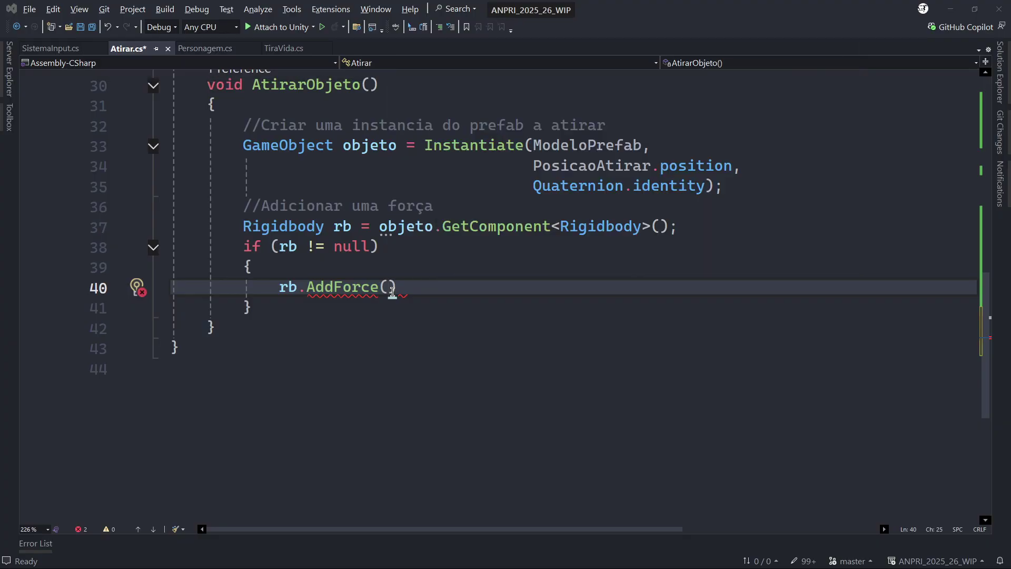
Step: In Unity, select PosicaoAtirar, hide the Game view statistics and widen the Scene view to examine its forward axis, and return to the Atirar script
key("alt+Tab")
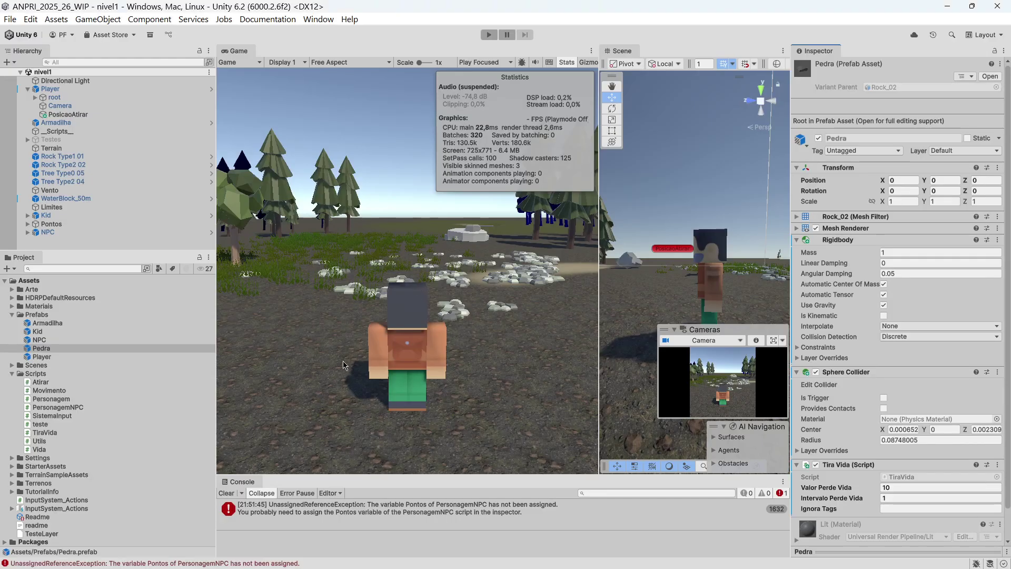
left_click(74, 115)
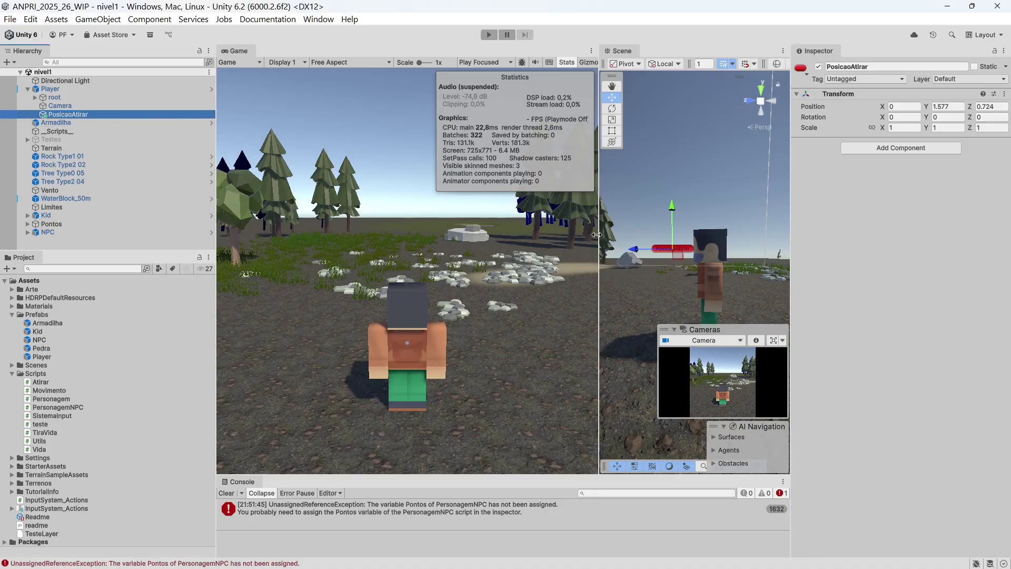
left_click(567, 63)
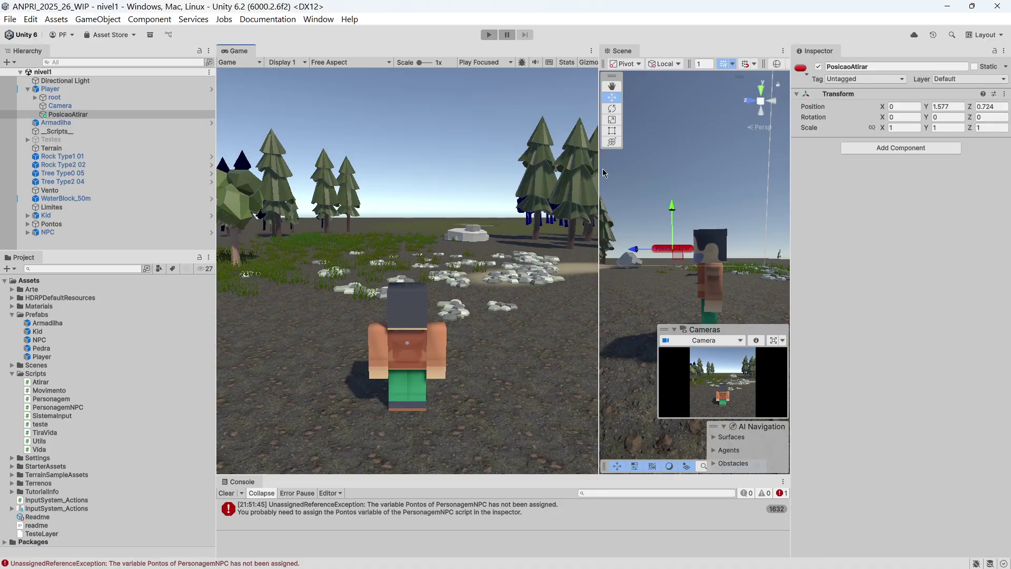
left_click_drag(600, 171, 453, 168)
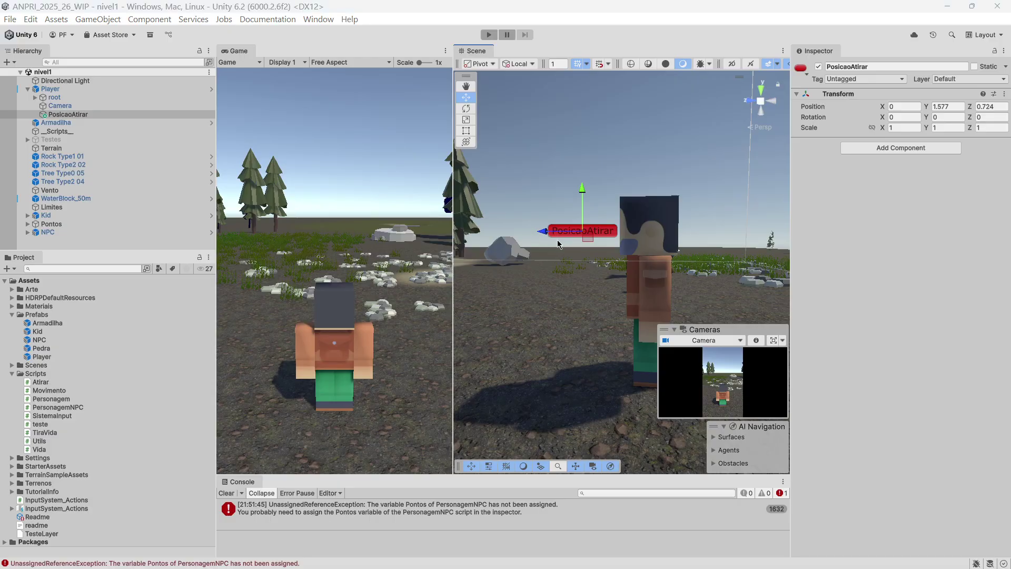
key("alt+Tab")
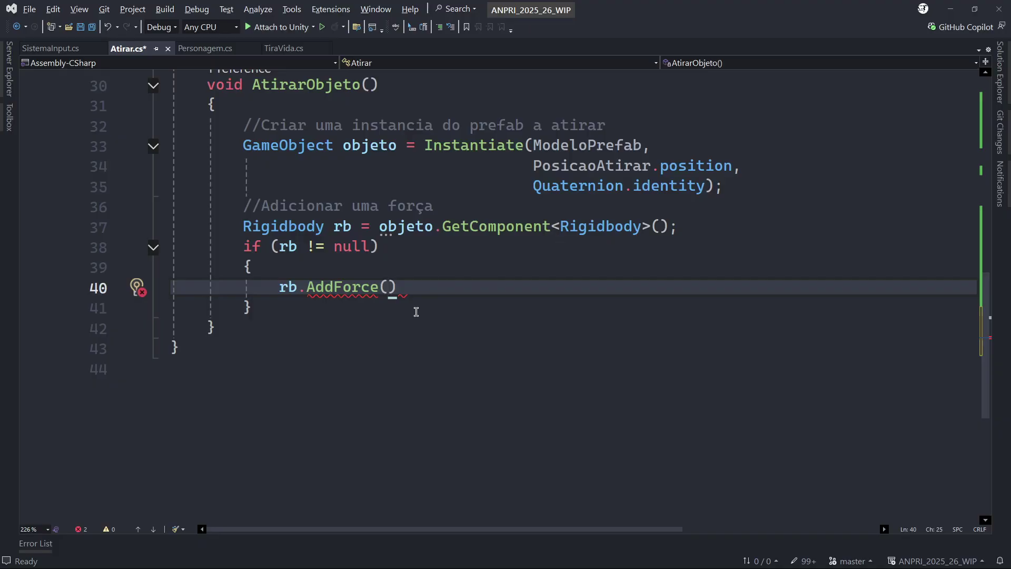
Step: Enter PosicaoAtirar.forward as the force direction inside the rb.AddForce() parentheses
type("posic")
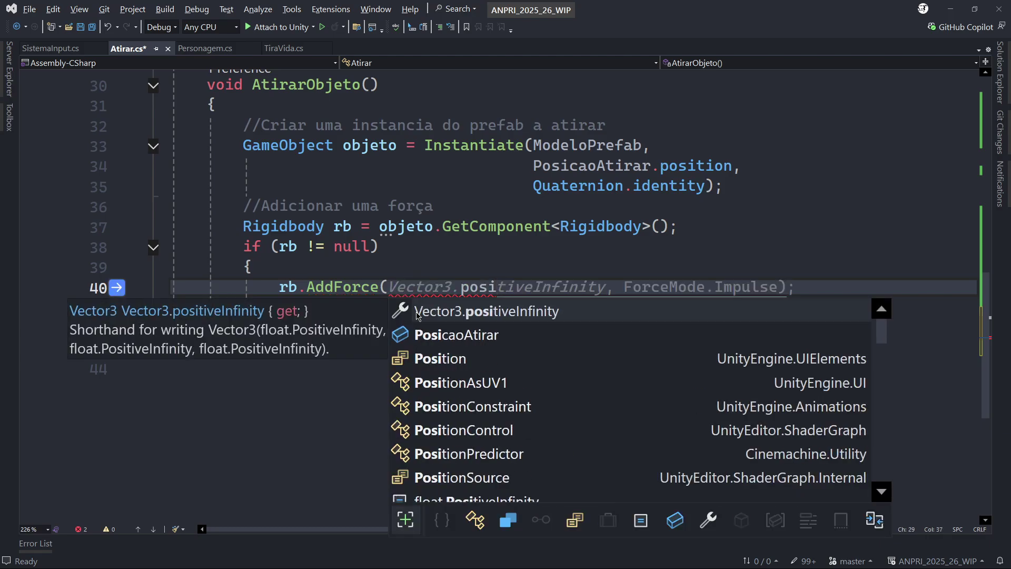
type("ao")
key("Tab")
type(".fo")
key("Tab")
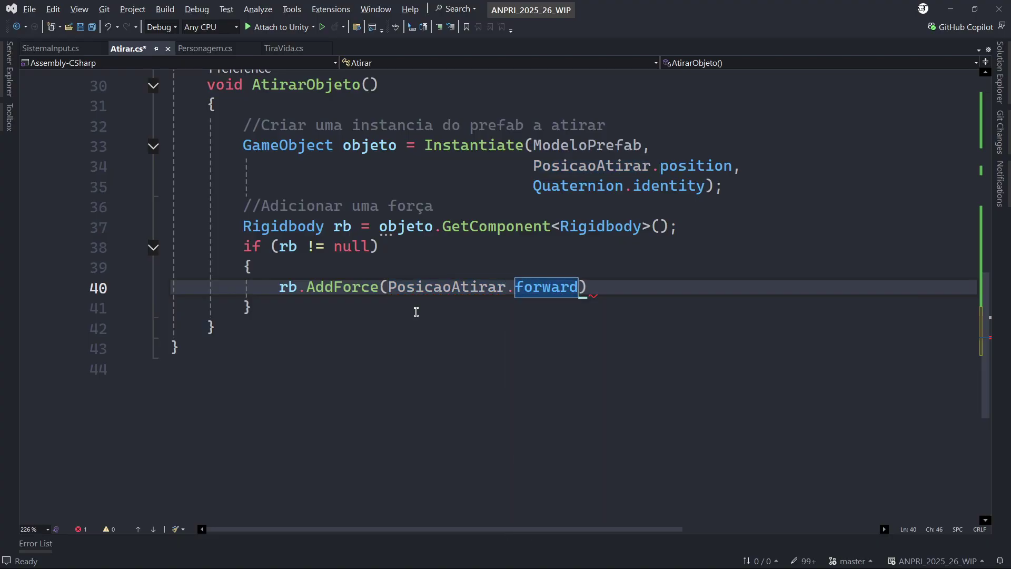
type(",")
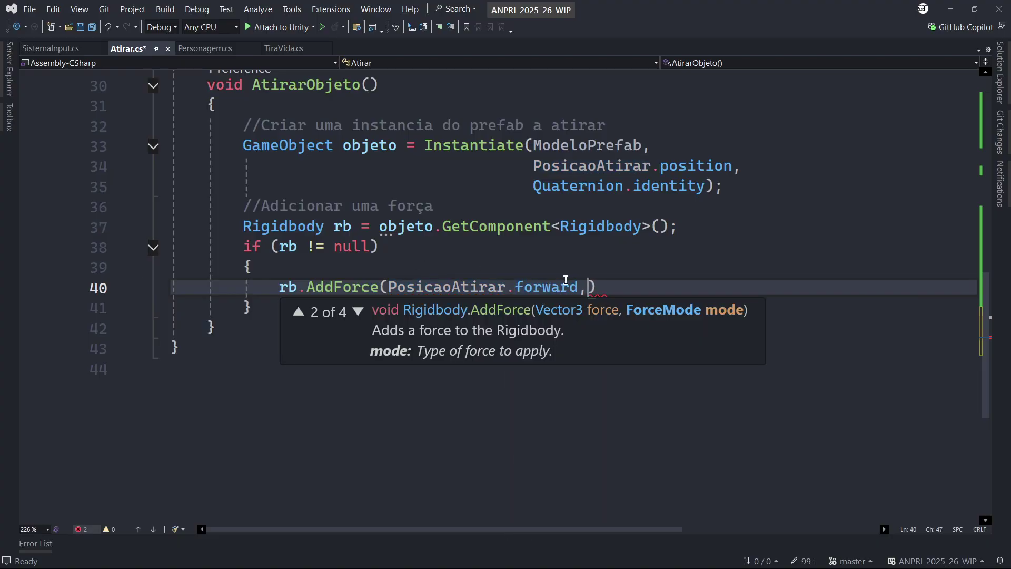
key("BackSpace")
double_click(559, 284)
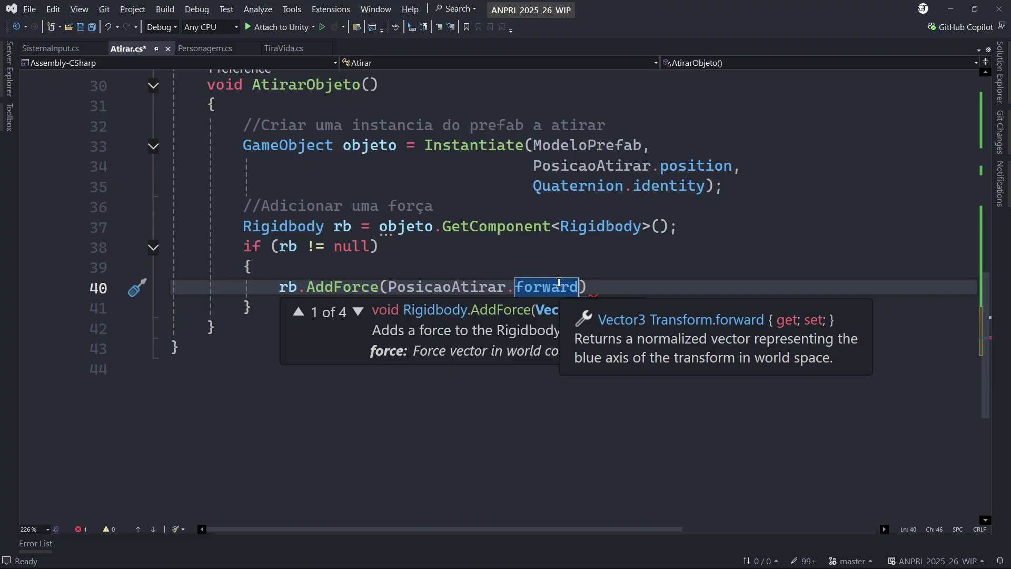
Step: Multiply PosicaoAtirar.forward by Forca in the AddForce argument
type("* ")
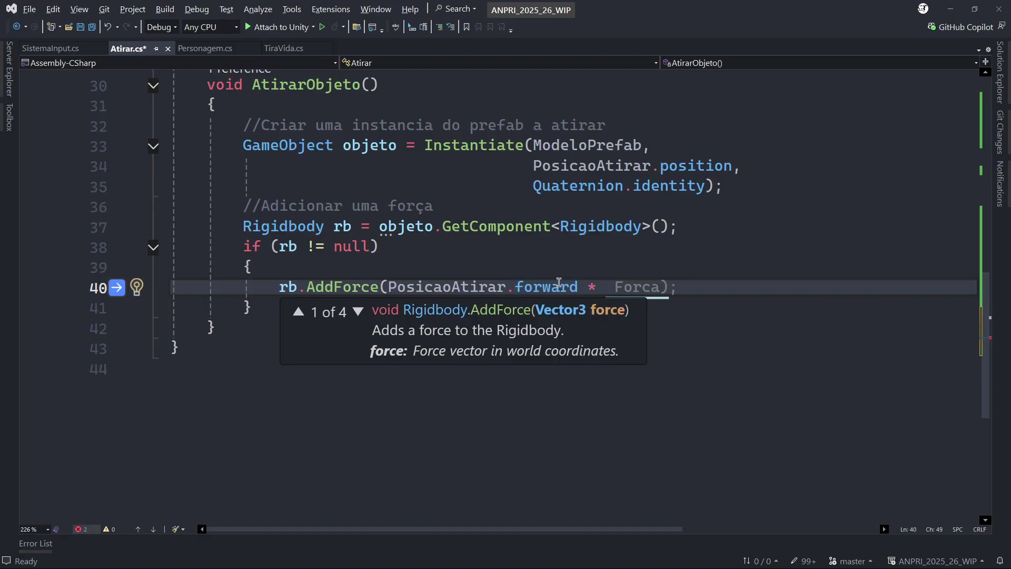
type("For")
key("BackSpace")
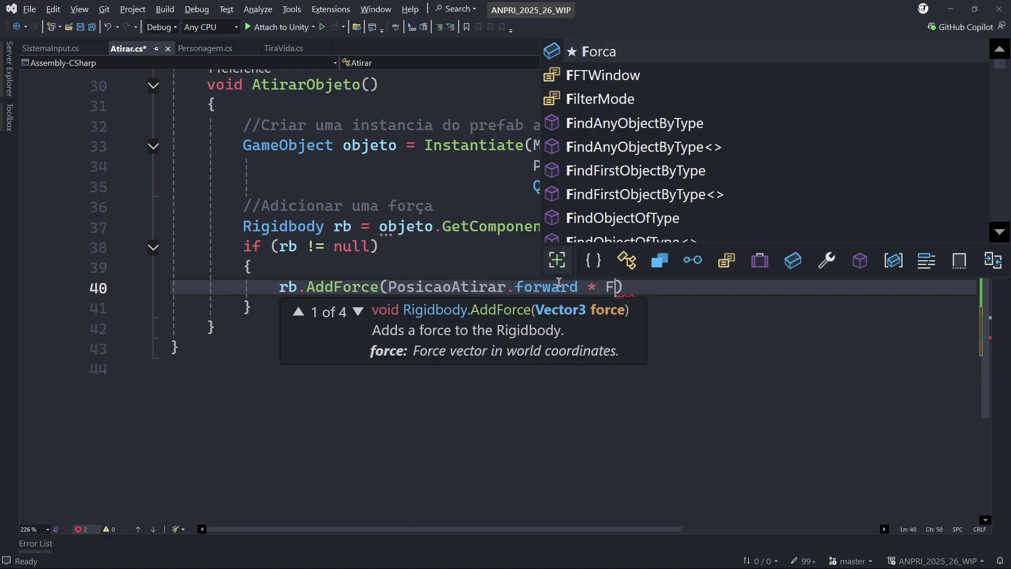
type("orca")
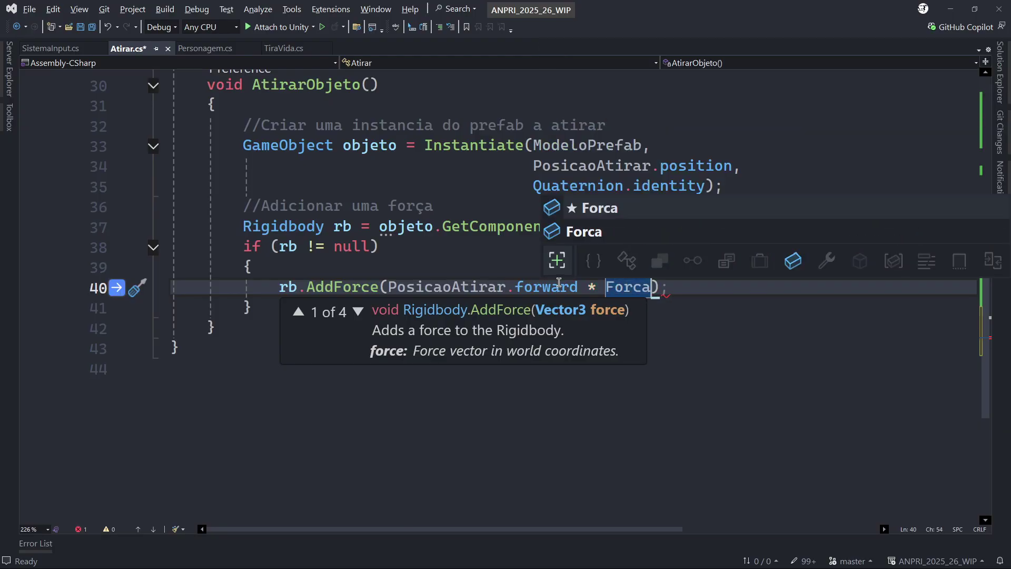
Step: Add ForceMode.Impulse as the second AddForce argument and end the statement with a semicolon
type(",")
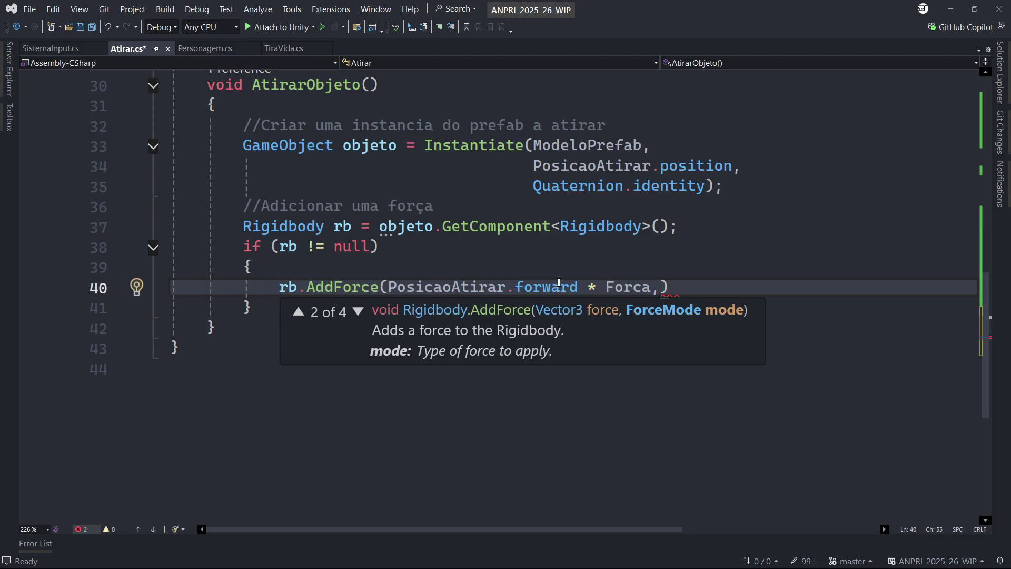
type(" For")
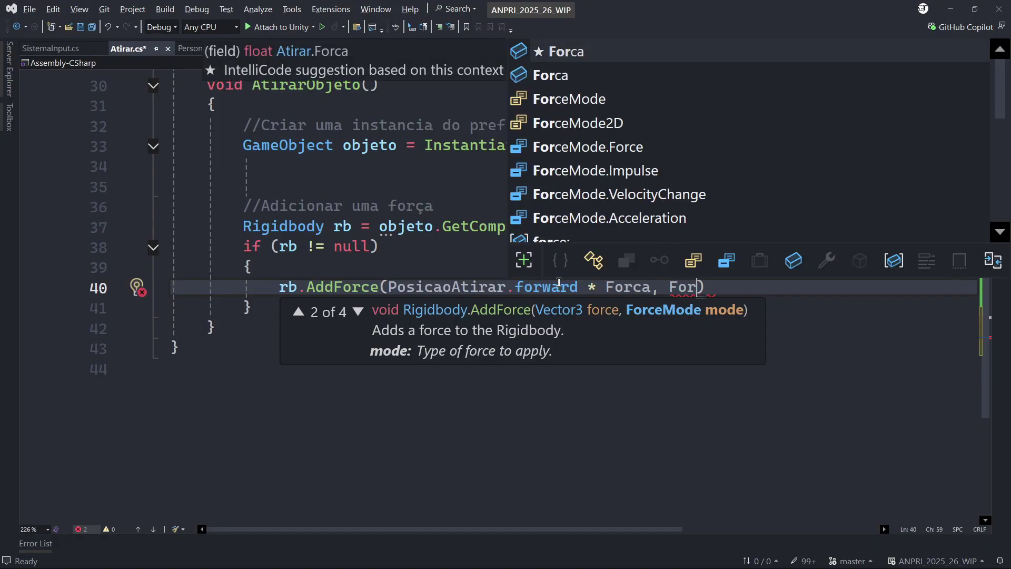
key("Down")
key("Down")
key("Tab")
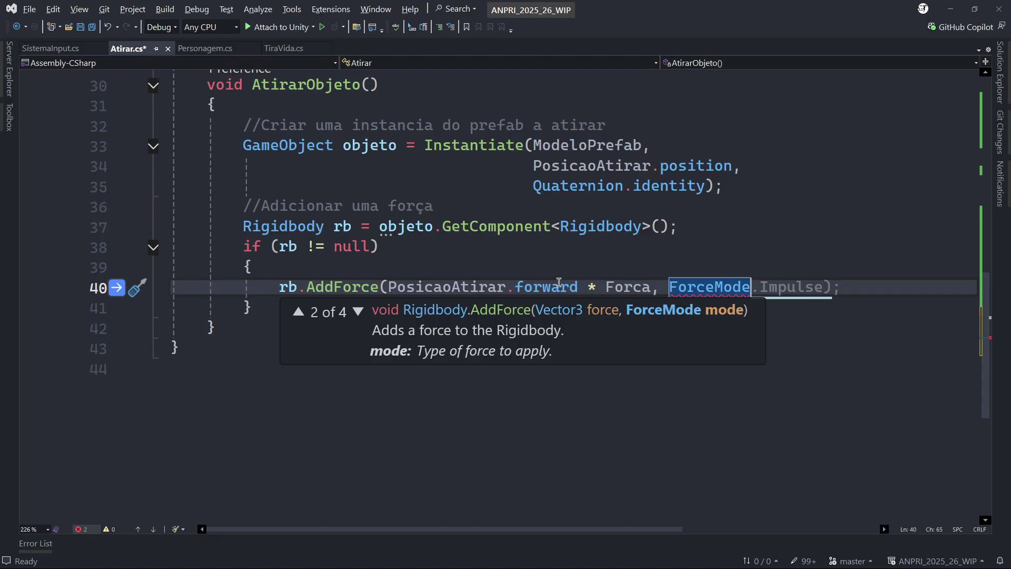
key("Tab")
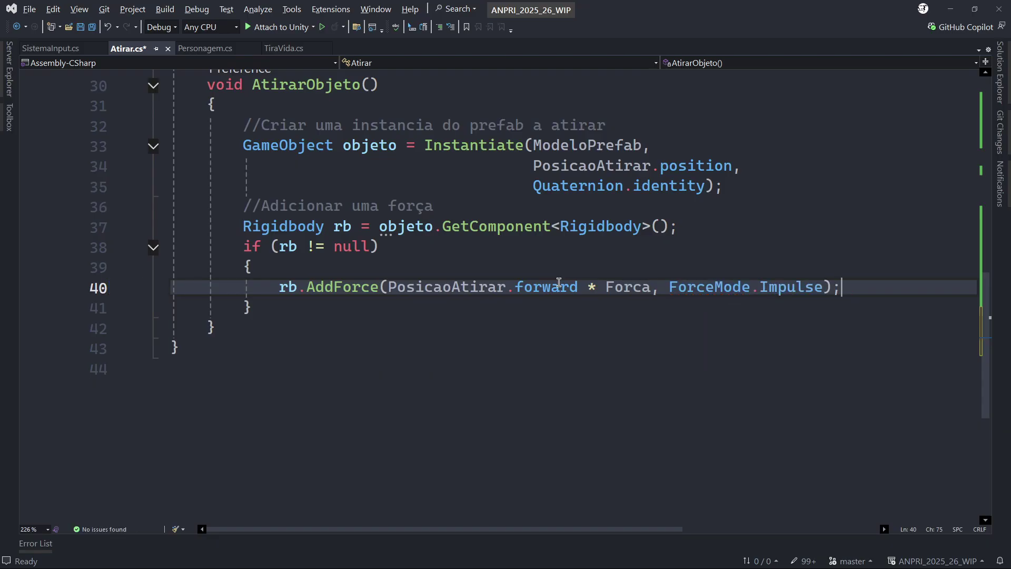
Step: Below the null-check block, add the comment "//fazer desaparecer ao fim do tempo de vida" and start a new line
key("Down")
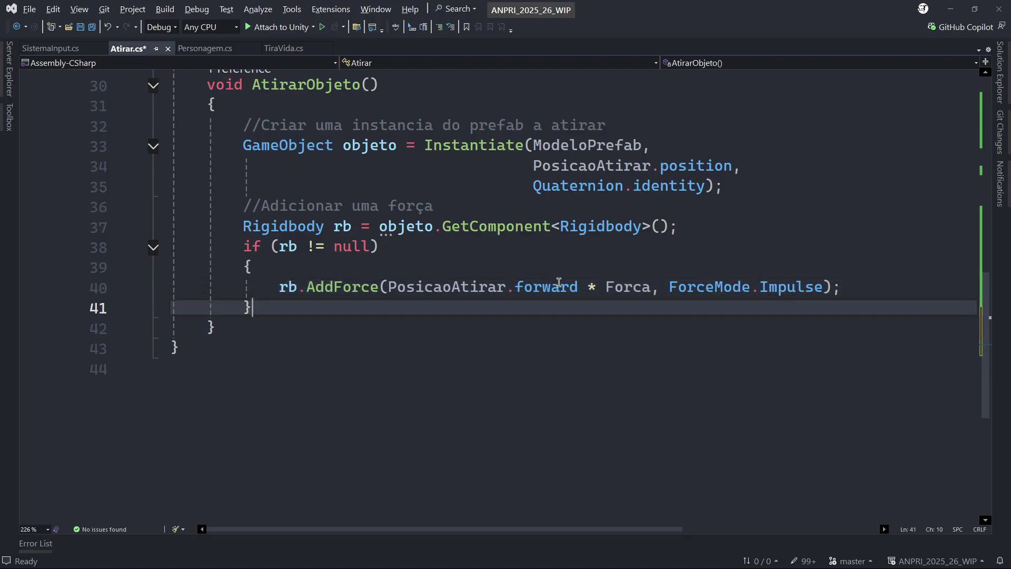
key("Return")
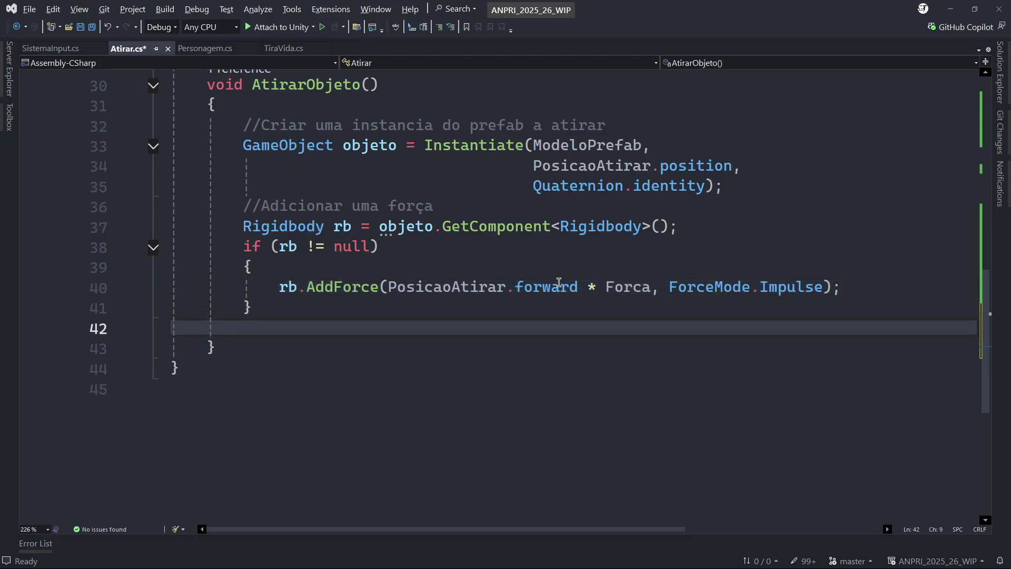
type("//d")
key("BackSpace")
type("fazer ")
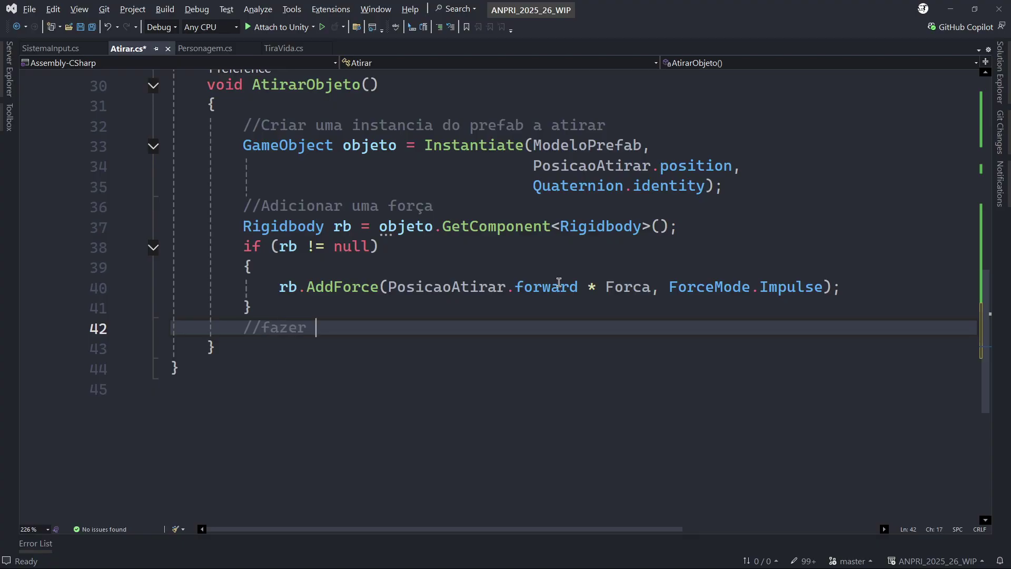
type("desaparecer ao fim d")
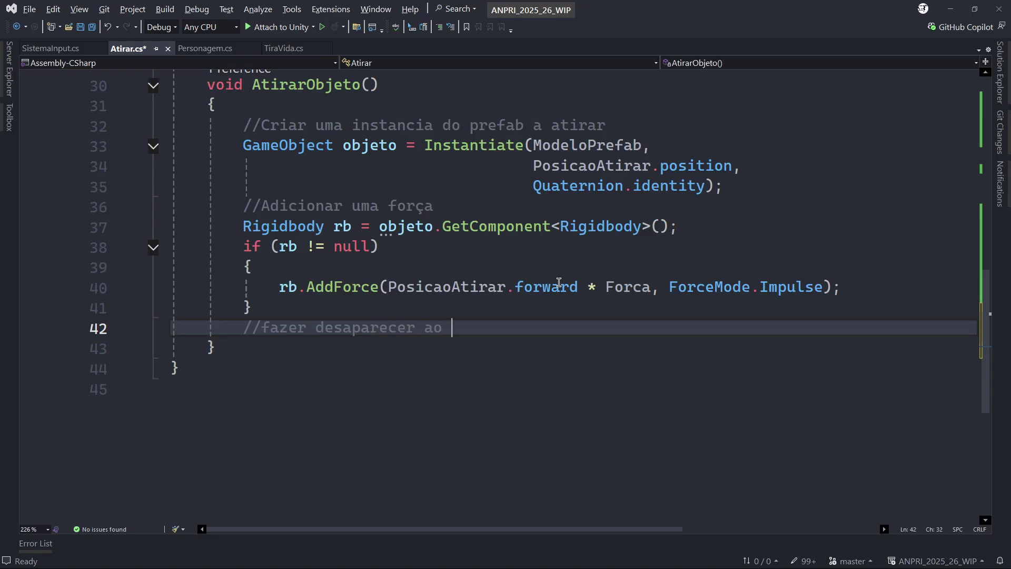
type("vida")
key("Return")
Step: Check the TempoVida field, write Destroy(objeto,TempoVida); under the new comment, and save the script
scroll(559, 281, "up", 10)
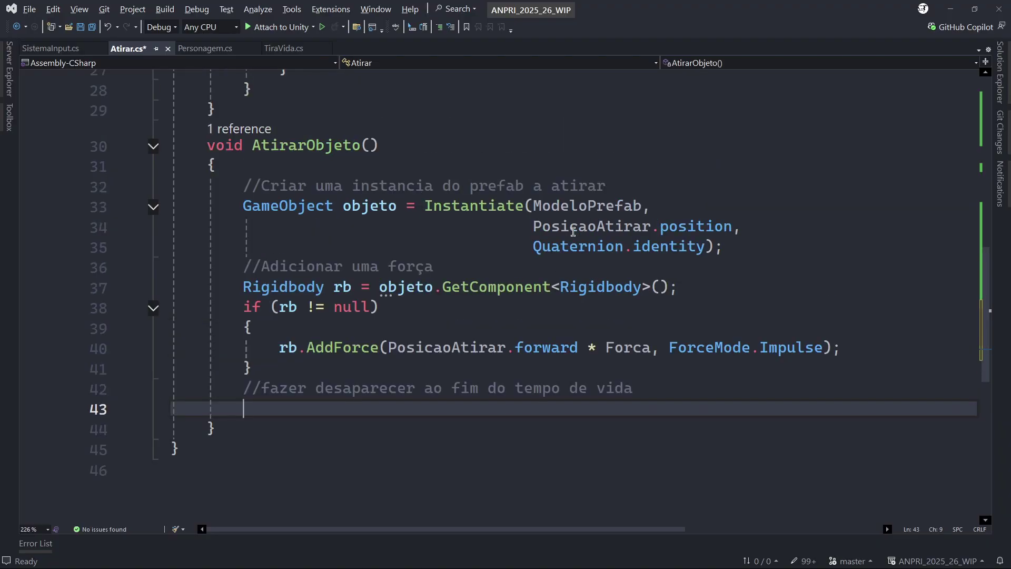
double_click(363, 282)
scroll(500, 285, "down", 10)
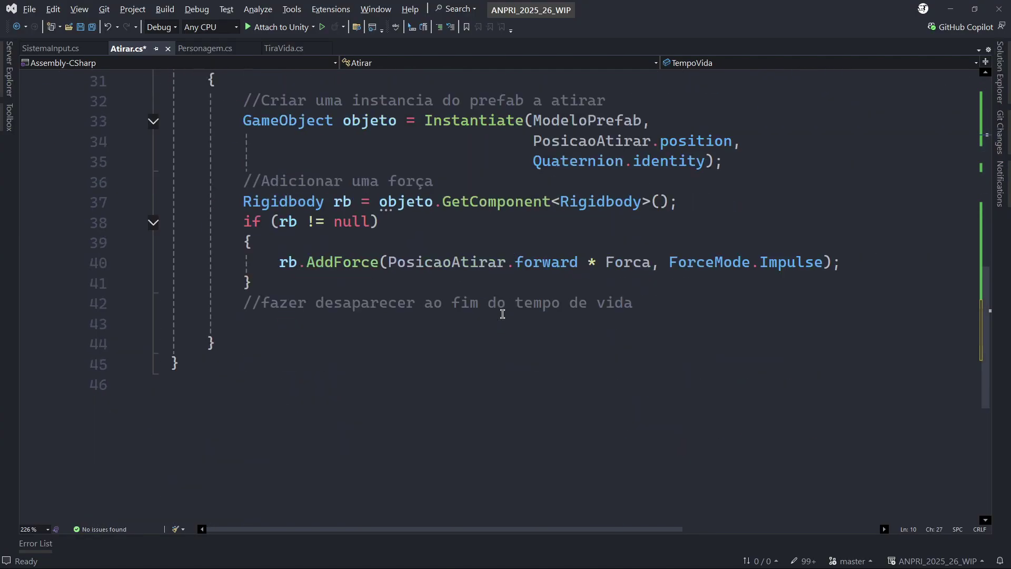
left_click(446, 318)
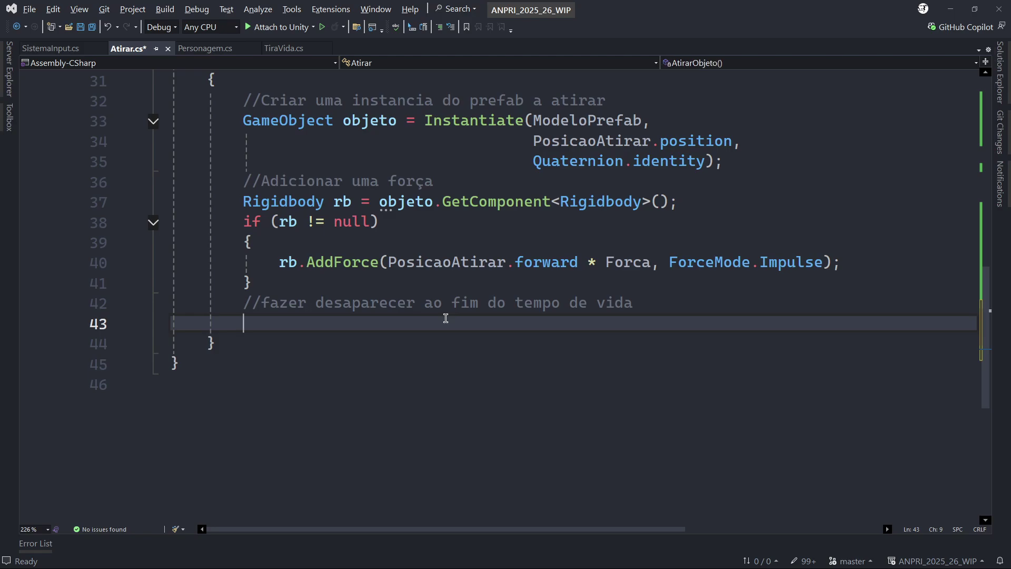
type("Destroy(")
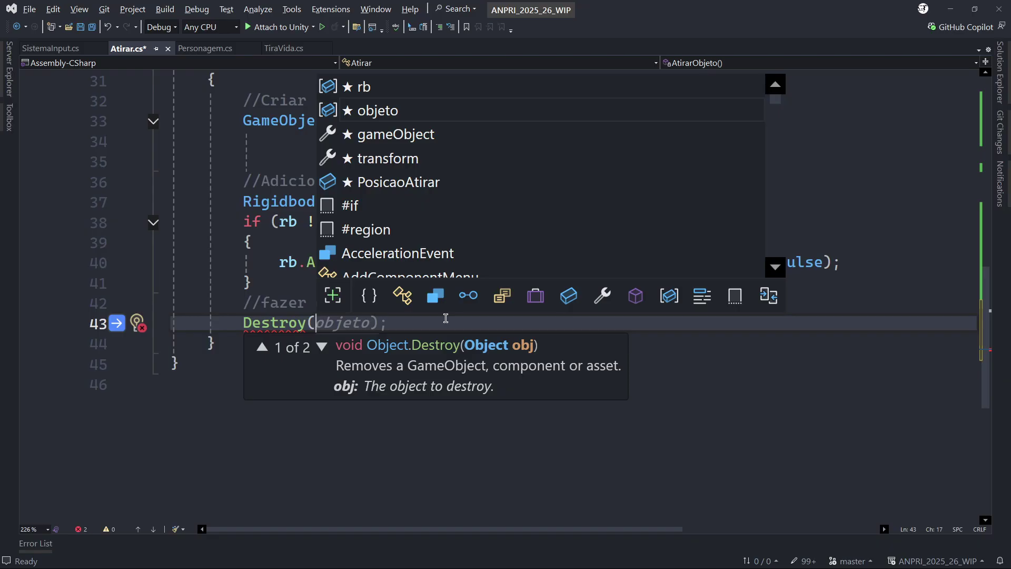
type("objeto")
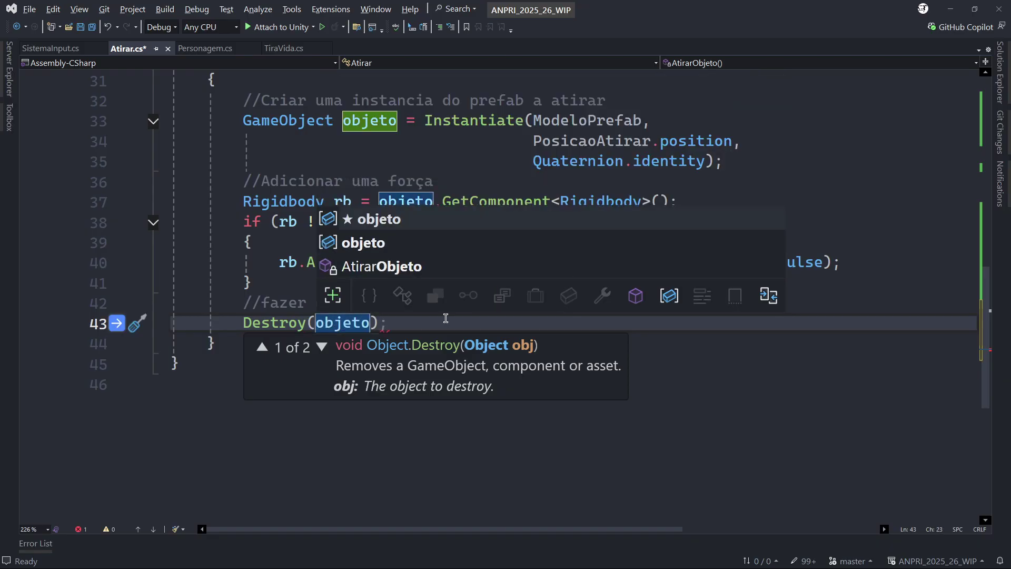
type(",")
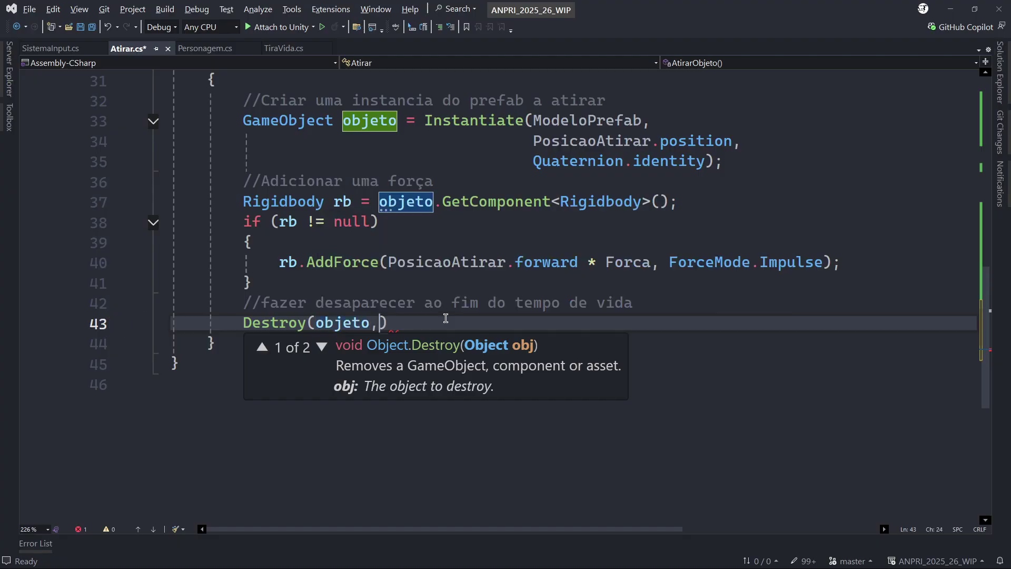
type("Tempo")
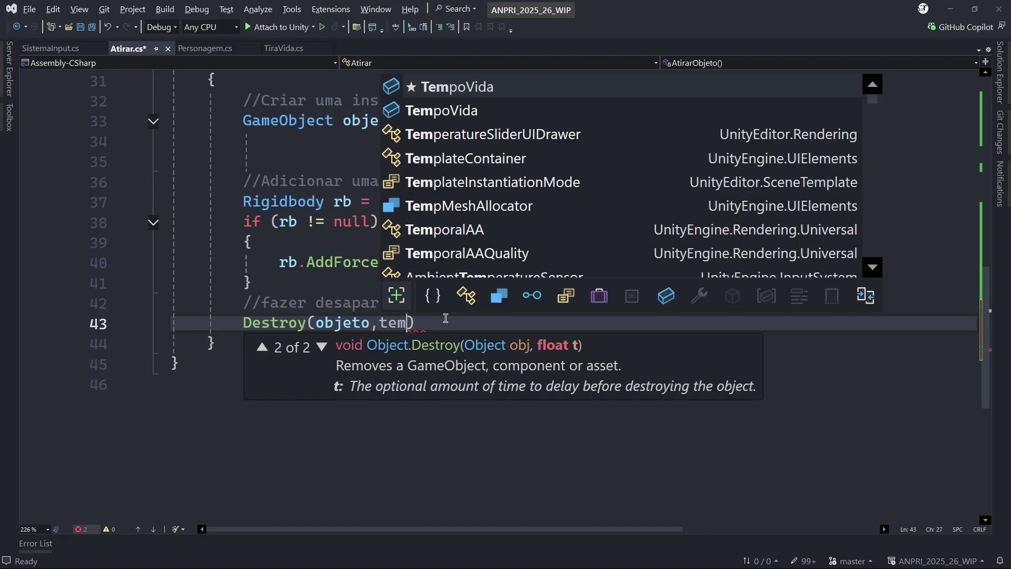
key("Tab")
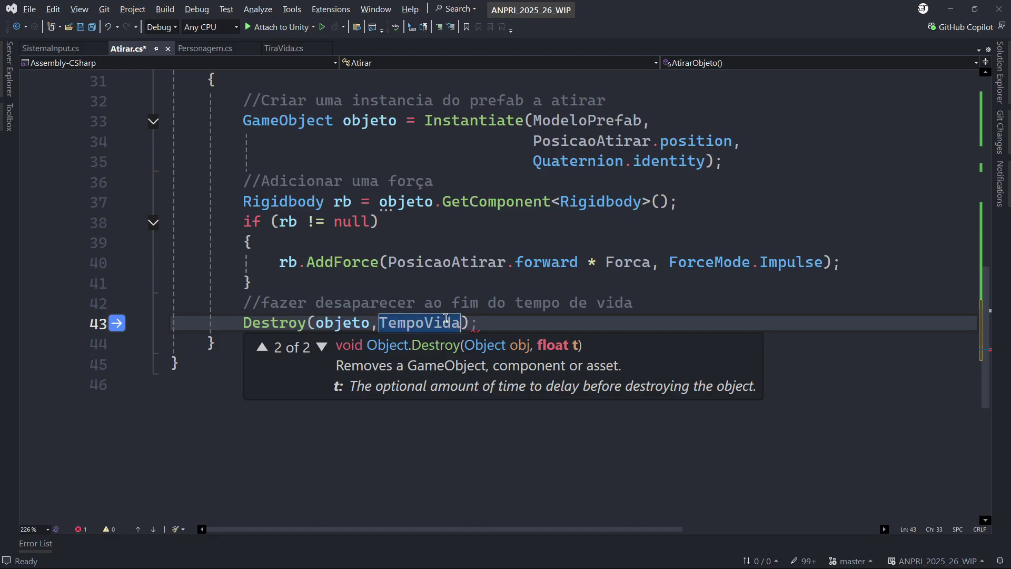
type(");")
key("ctrl+s")
Step: Switch to Unity, dock the Scene view as a tab beside the Game view, and show the Game view
left_click(938, 13)
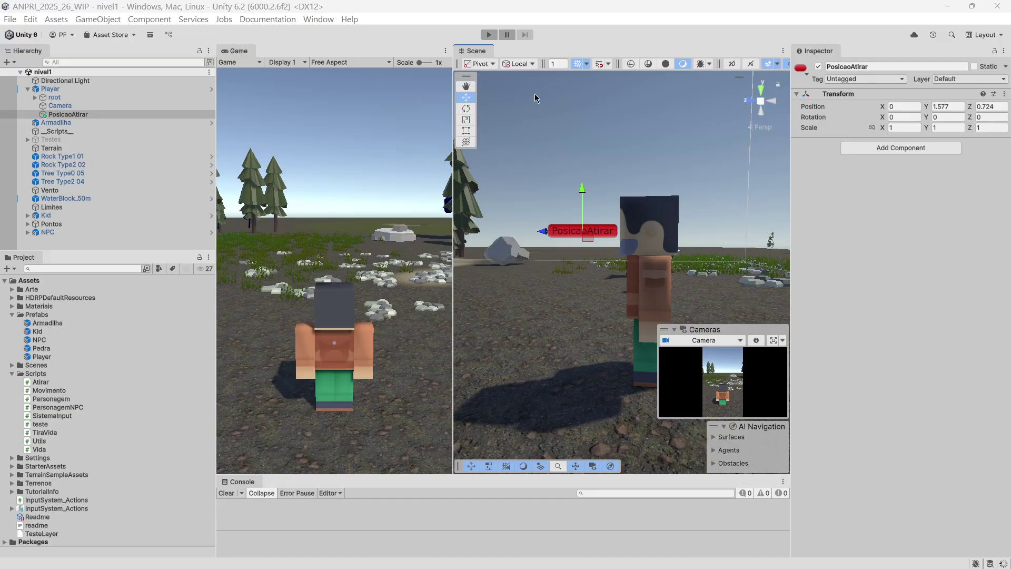
left_click_drag(475, 54, 237, 52)
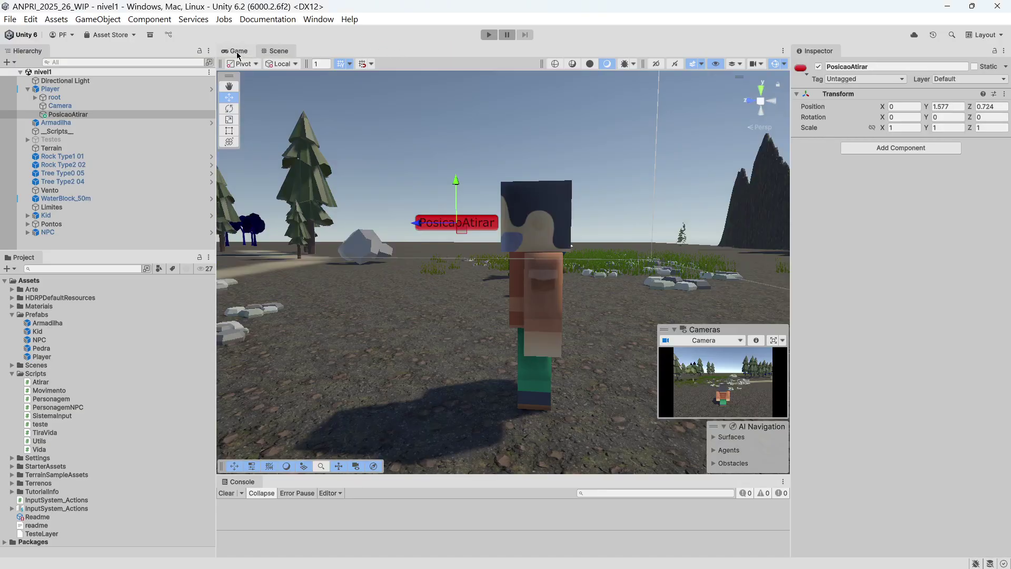
left_click(236, 52)
Step: Select the Player to watch its Atirar component, run the game and attack twice to test throwing Pedra rocks
left_click(68, 88)
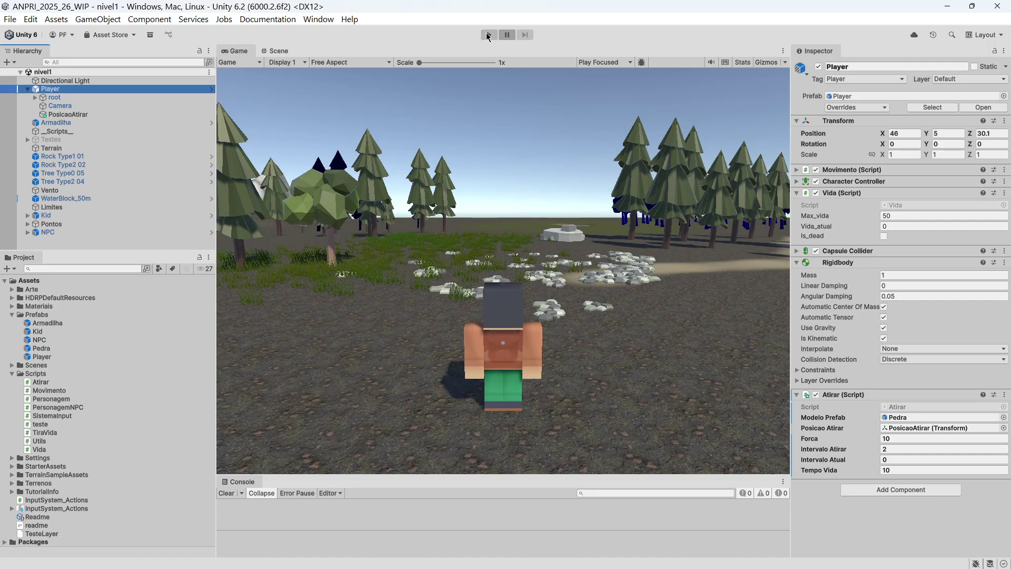
left_click(489, 35)
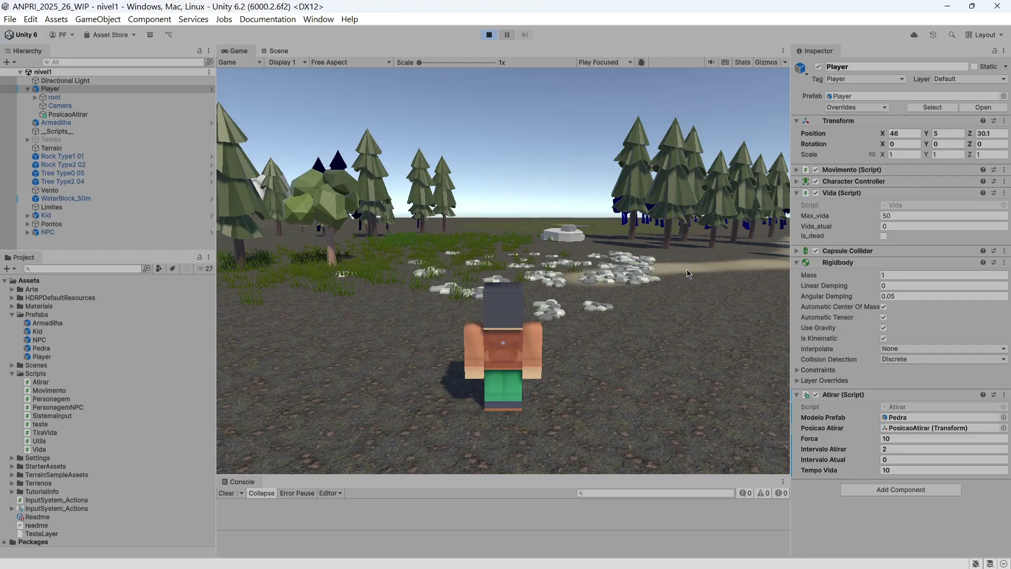
left_click(588, 311)
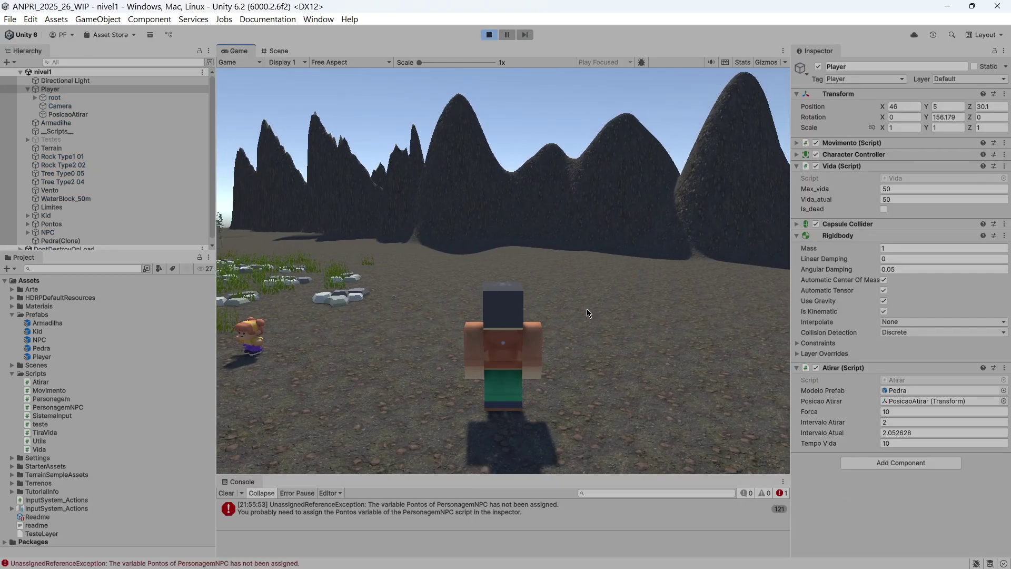
left_click(533, 300)
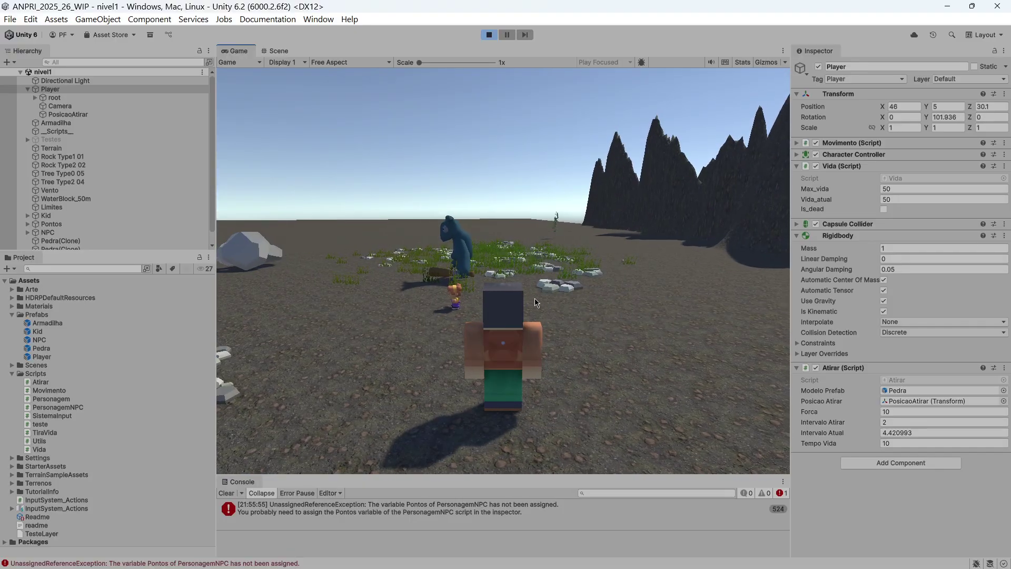
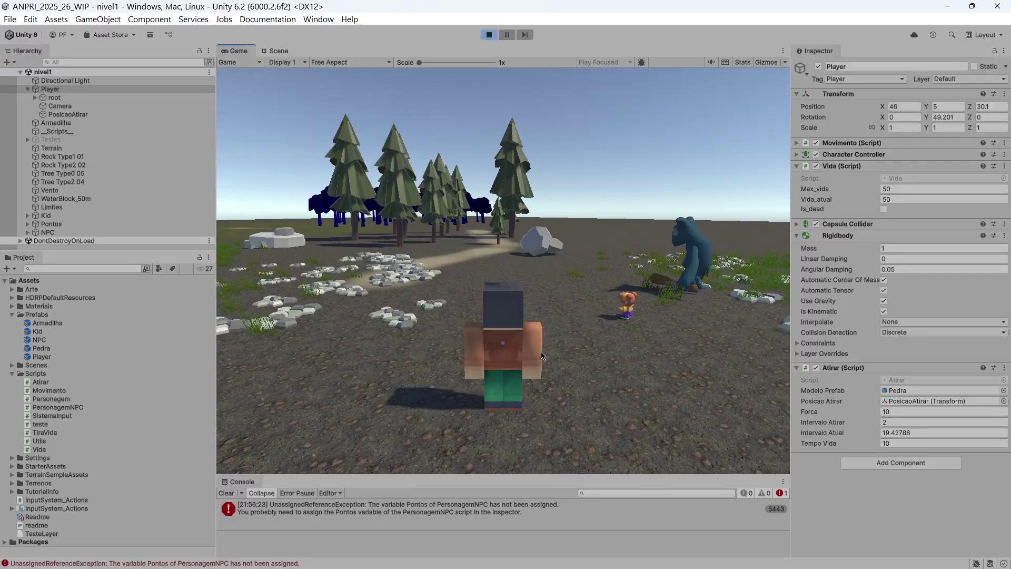
Step: Throw several more Pedra rocks in the running game while turning the player, watching the Pedra clones in the hierarchy
left_click(559, 321)
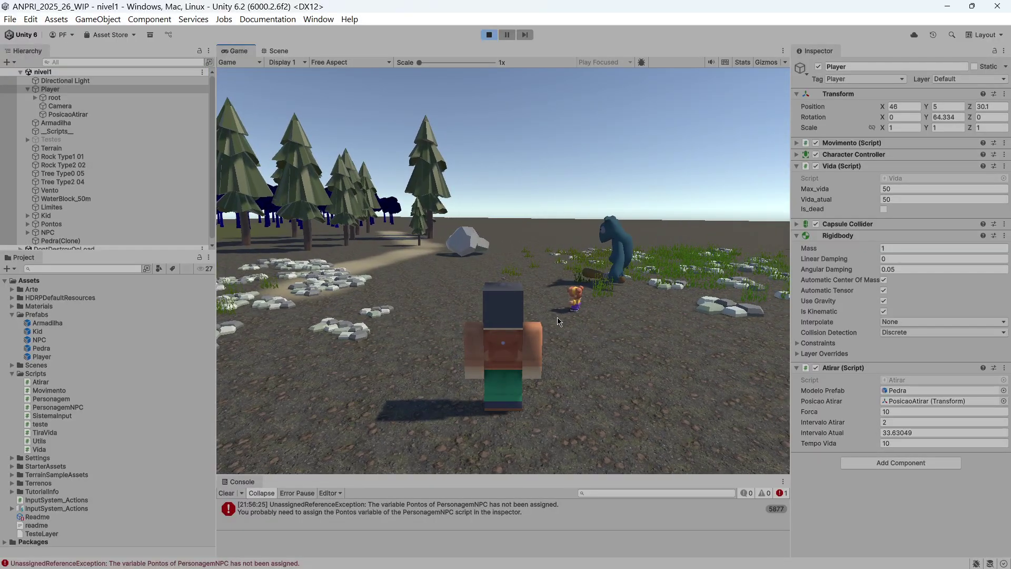
left_click(558, 322)
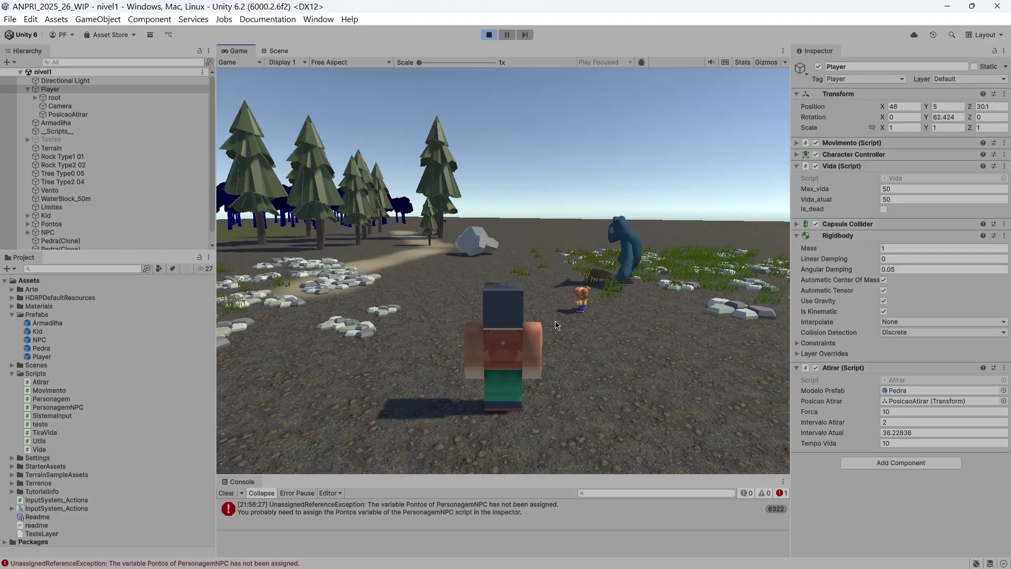
left_click(554, 321)
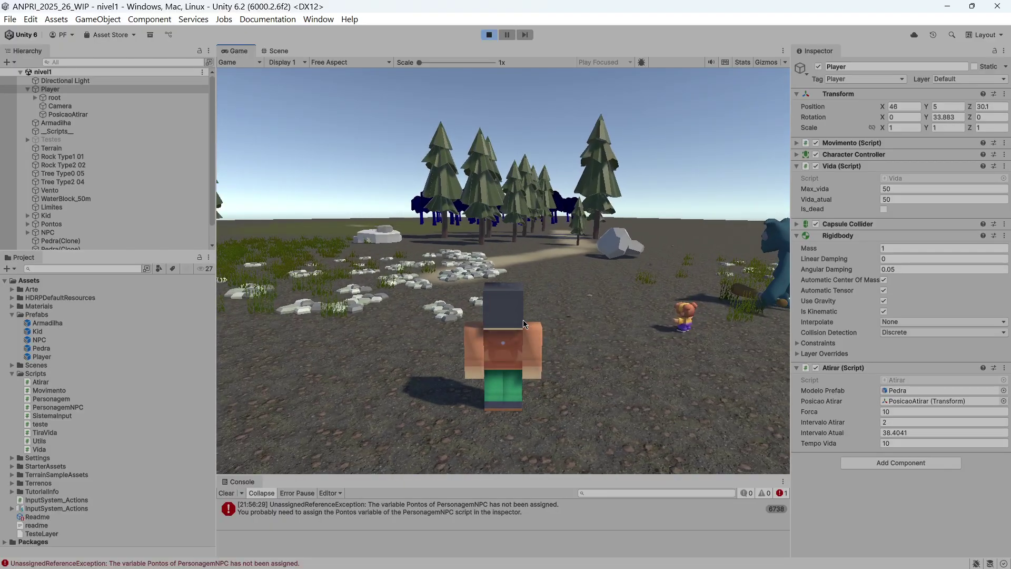
scroll(141, 199, "down", 2)
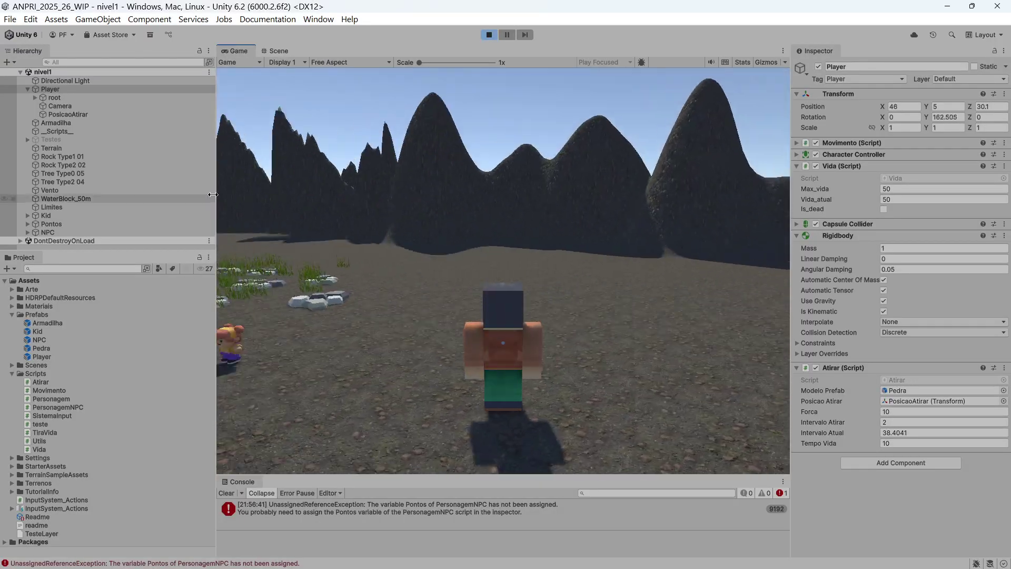
Step: Watch the NPC's Vida component while throwing rocks at it, stop the game and clear the console
left_click(113, 231)
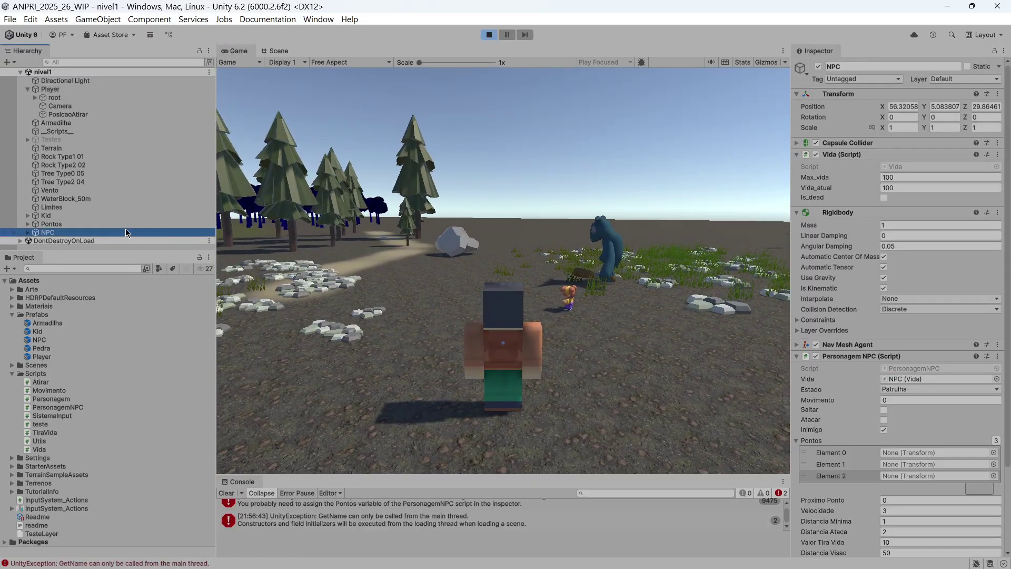
left_click(617, 274)
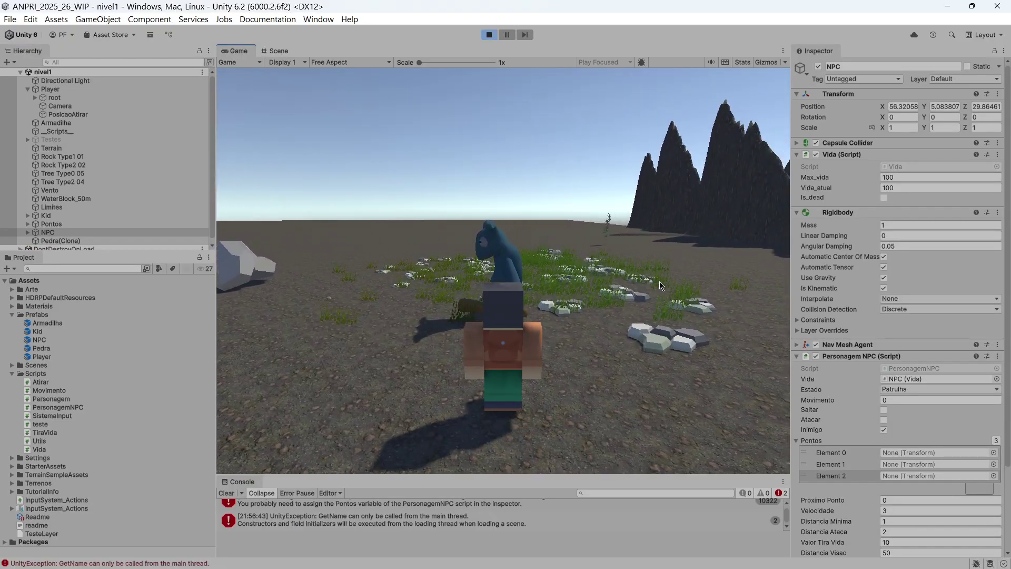
left_click(662, 297)
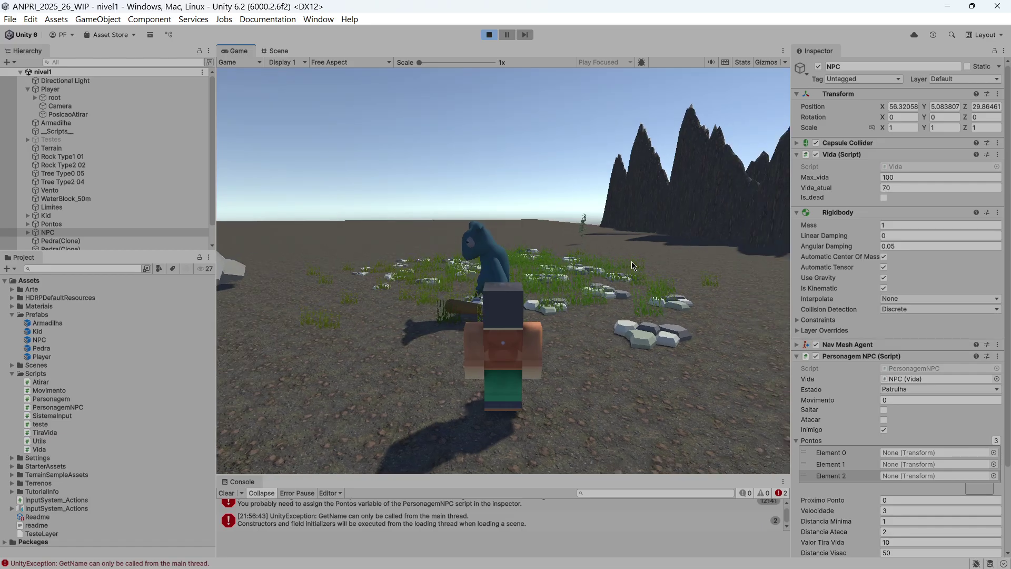
left_click(489, 35)
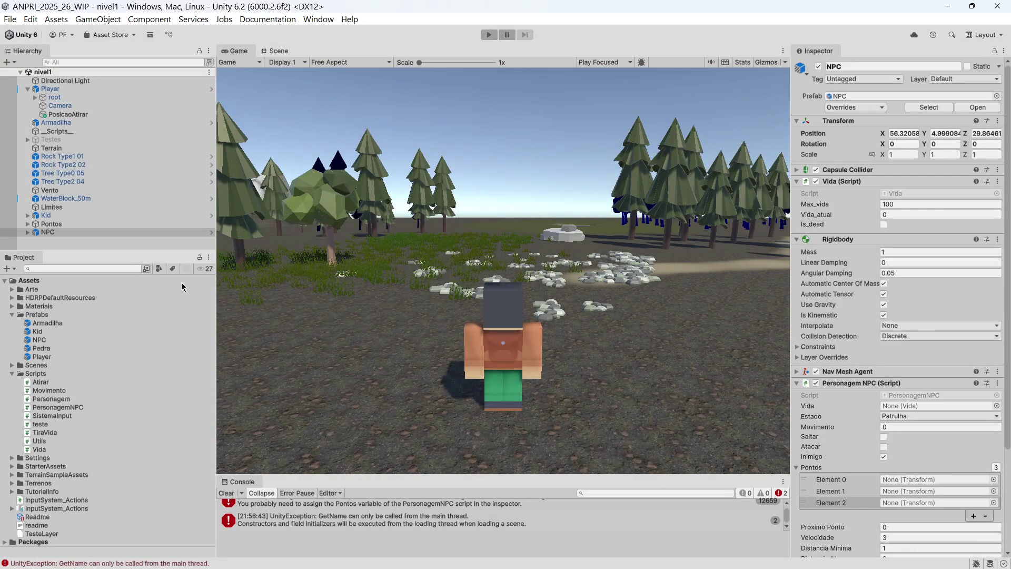
left_click(226, 493)
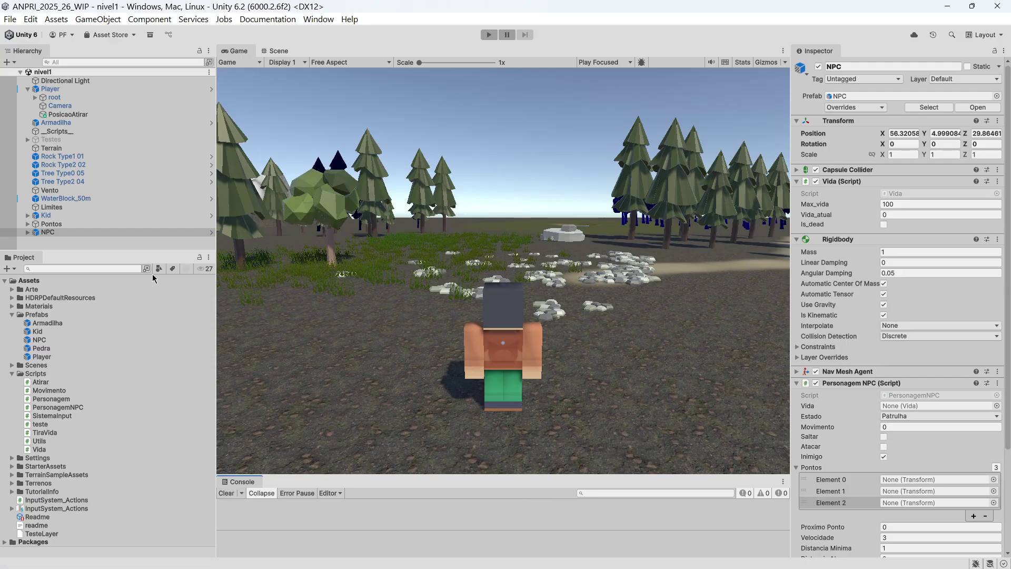
Step: Assign P1, P2 and P3 from the Pontos group to Element 0, 1 and 2 of the NPC's Pontos list
left_click(83, 231)
scroll(885, 363, "down", 3)
scroll(885, 363, "down", 2)
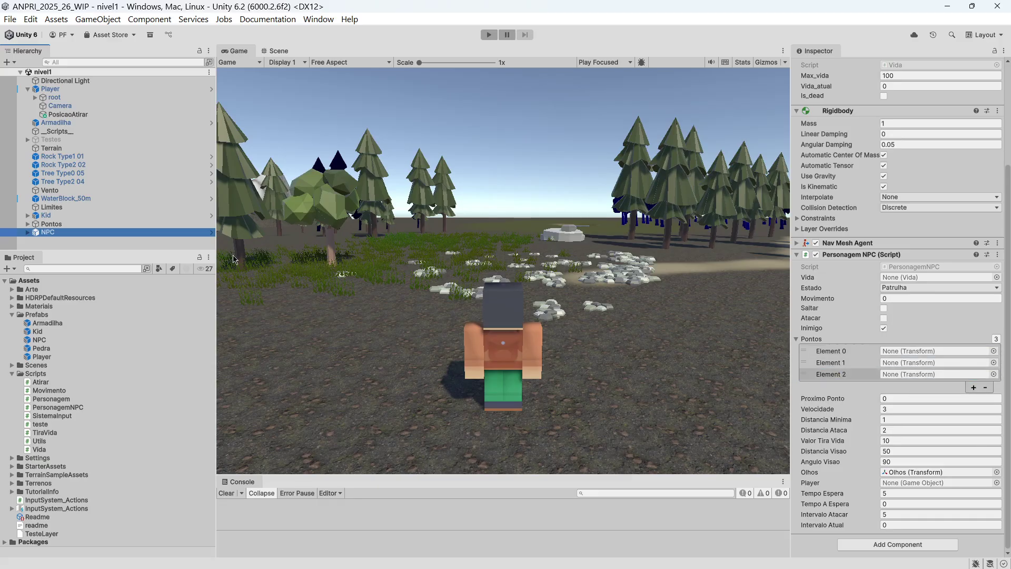
left_click(27, 223)
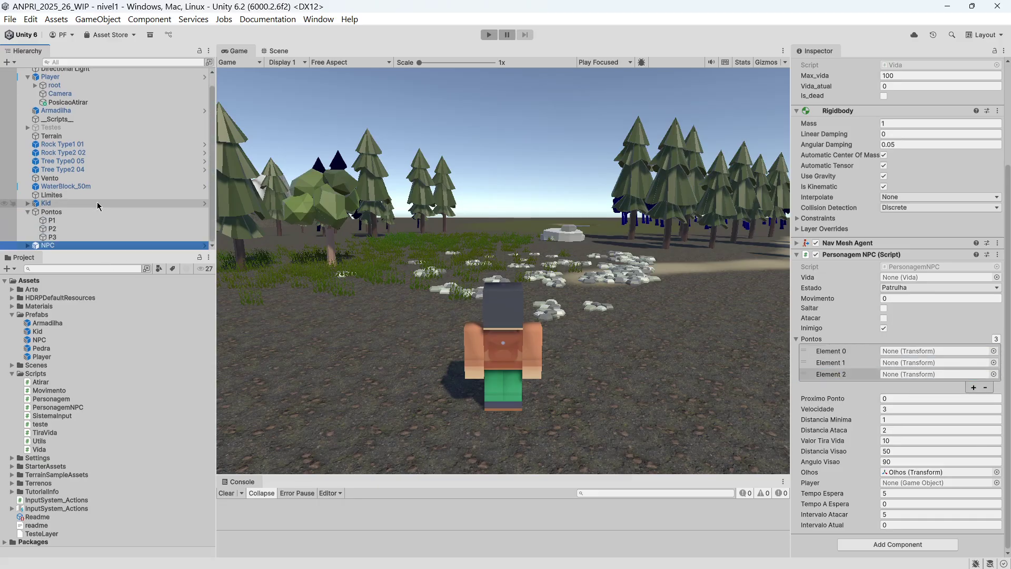
left_click_drag(60, 219, 926, 351)
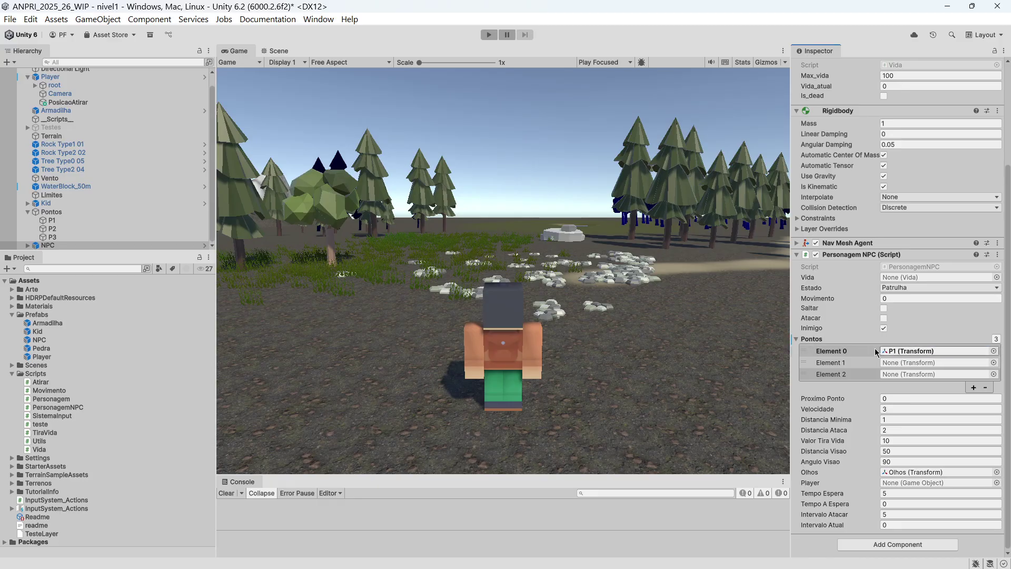
left_click_drag(52, 229, 927, 363)
left_click_drag(52, 237, 926, 373)
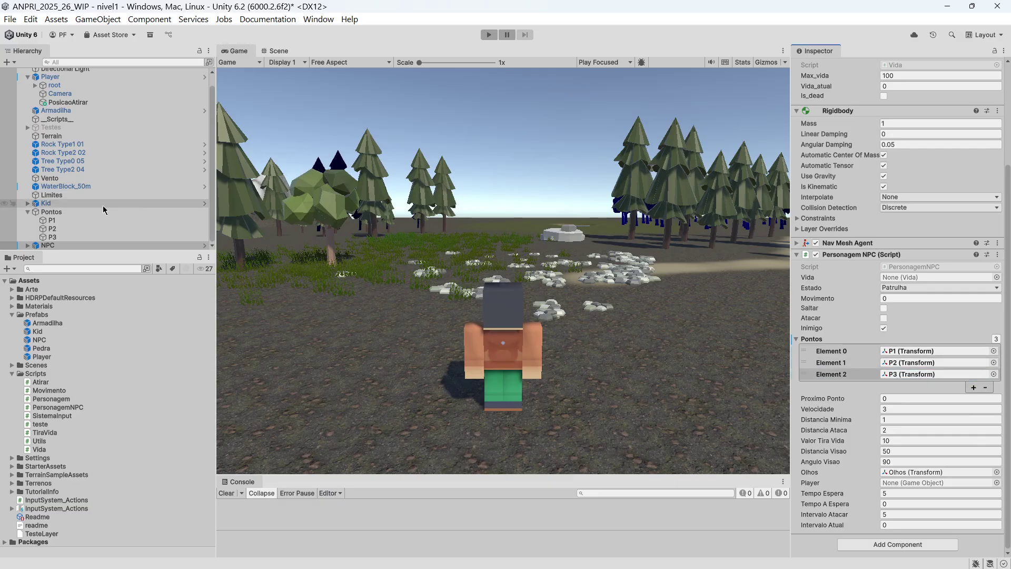
Step: Save the nivel1 scene and collapse the Pontos group in the hierarchy
left_click(12, 20)
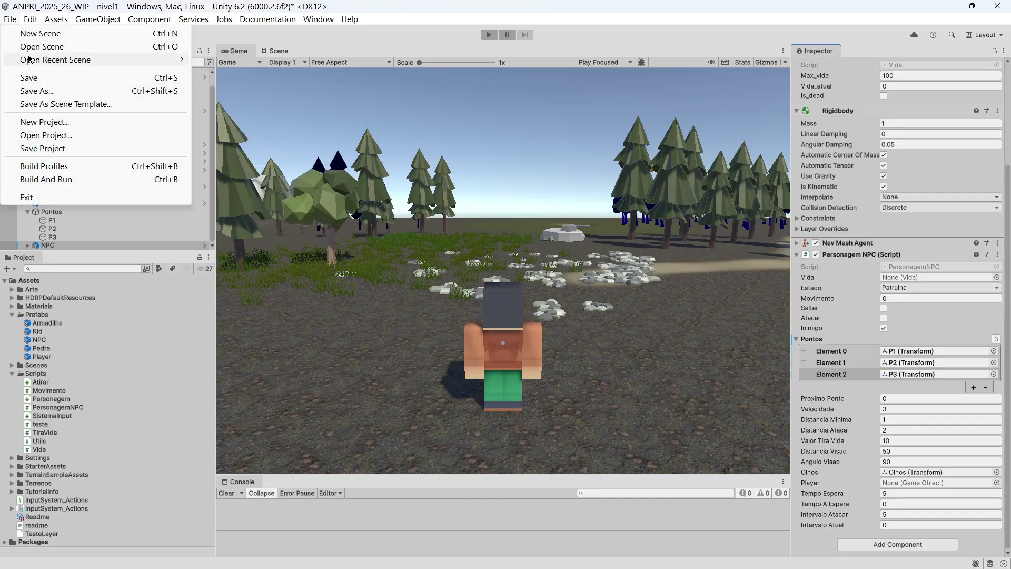
left_click(30, 77)
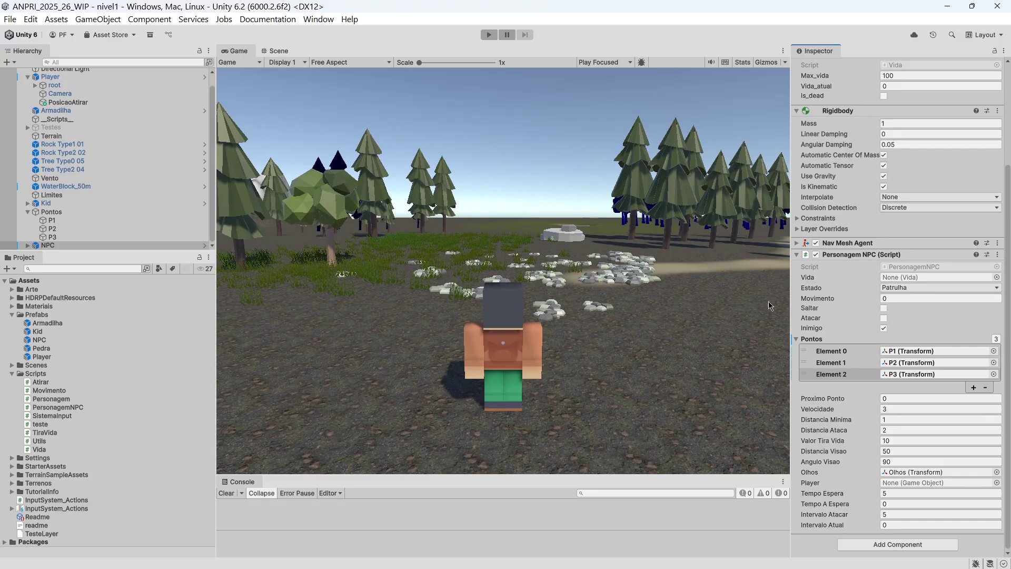
left_click(28, 212)
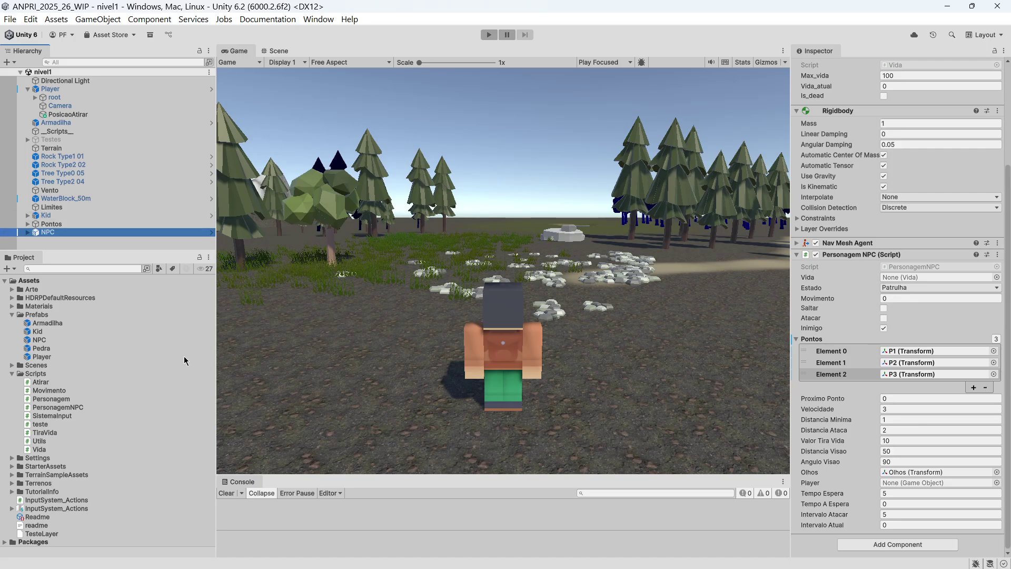
Step: Open the Player's Atirar script and add if (ModeloPrefab == null) below the IntervaloAtual line in Start()
left_click(58, 89)
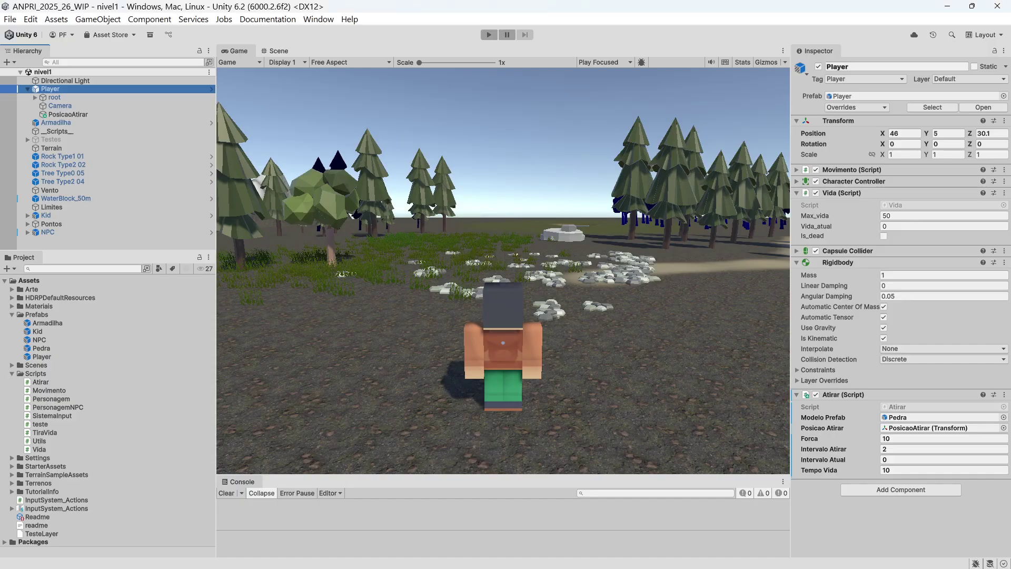
double_click(897, 407)
scroll(579, 383, "down", 3, "ctrl")
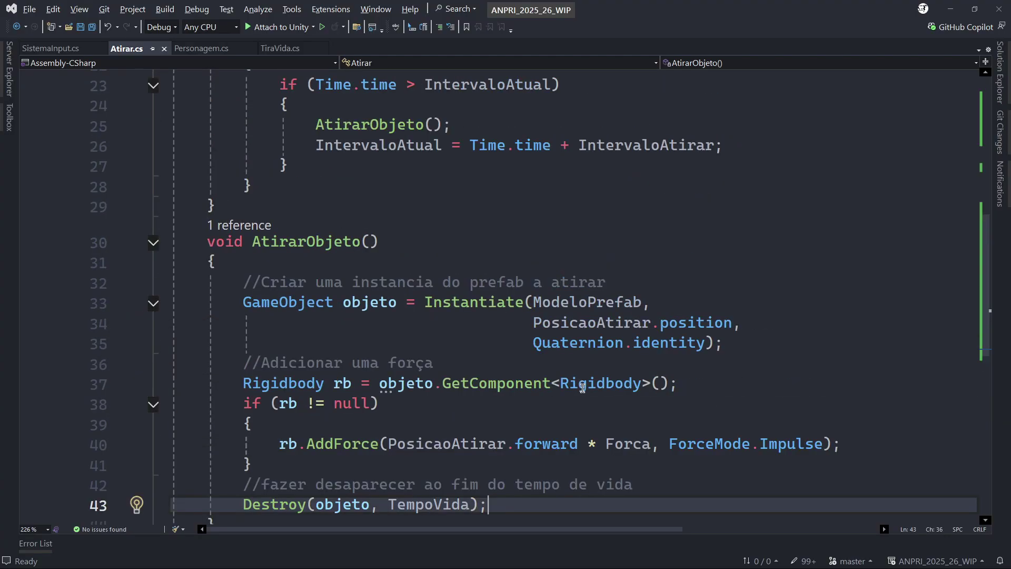
scroll(484, 346, "up", 4)
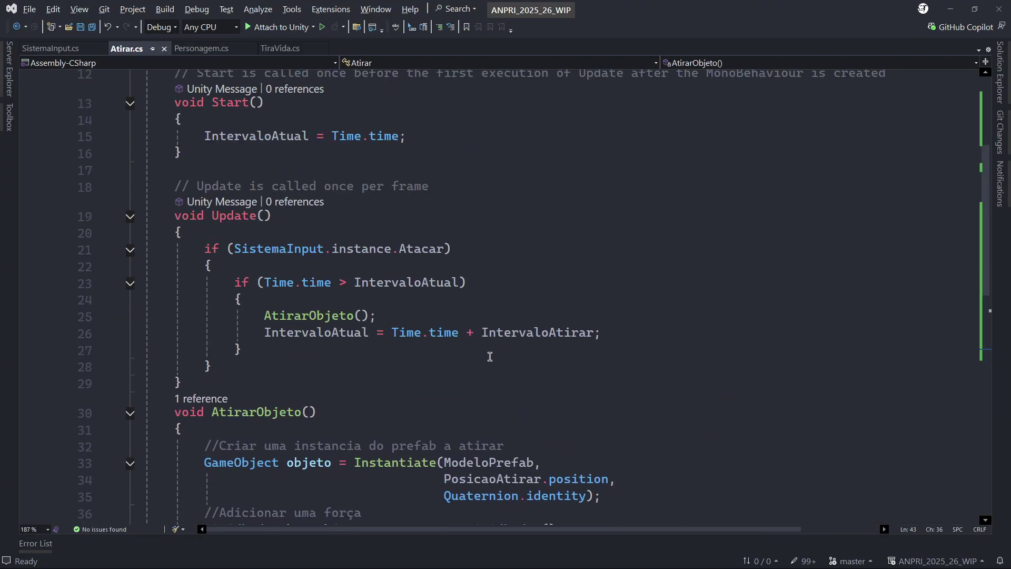
scroll(490, 357, "up", 2)
scroll(506, 323, "up", 2)
left_click(449, 337)
key("Return")
type("if")
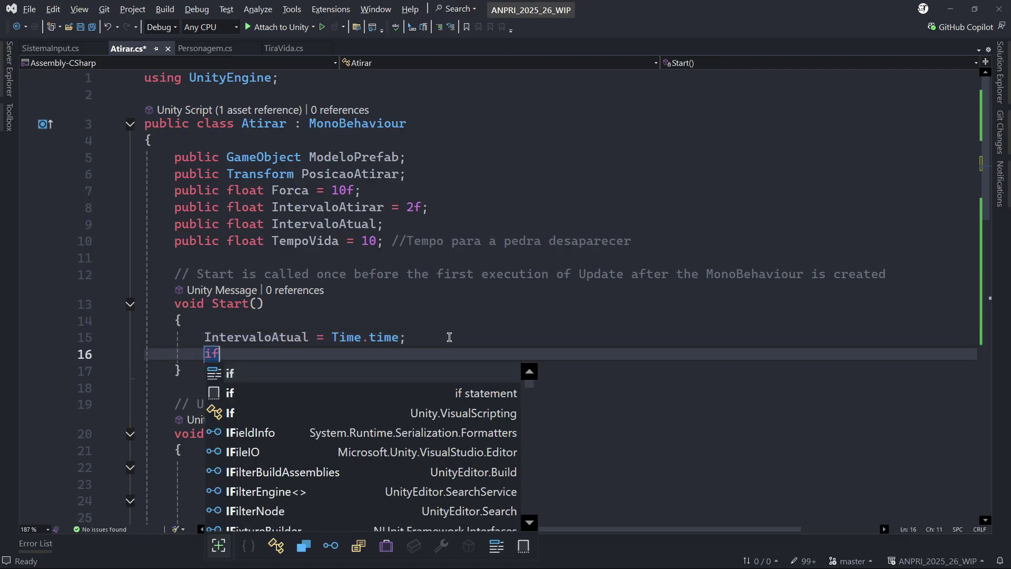
type(" (Mod")
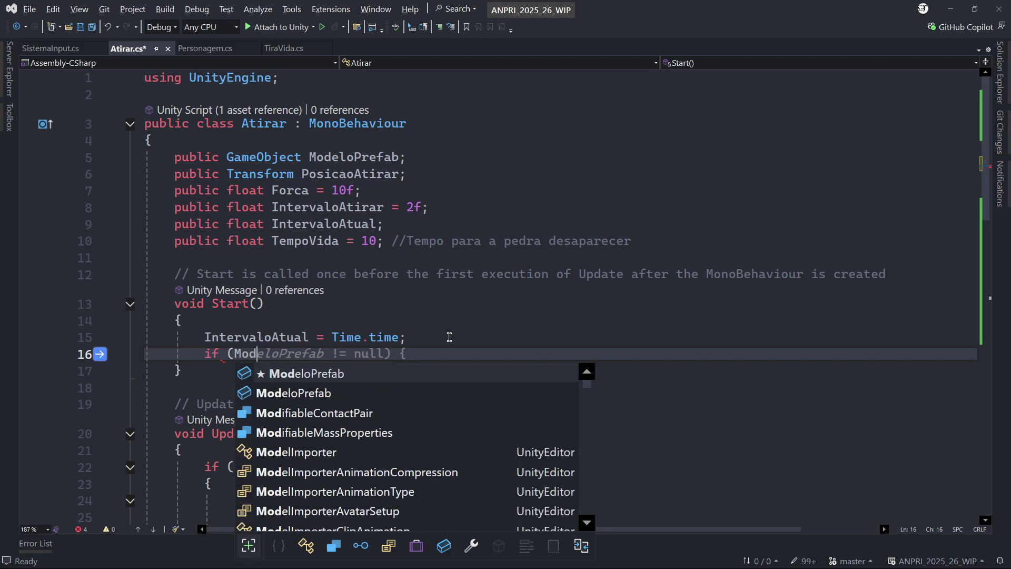
key("Tab")
type("==null)")
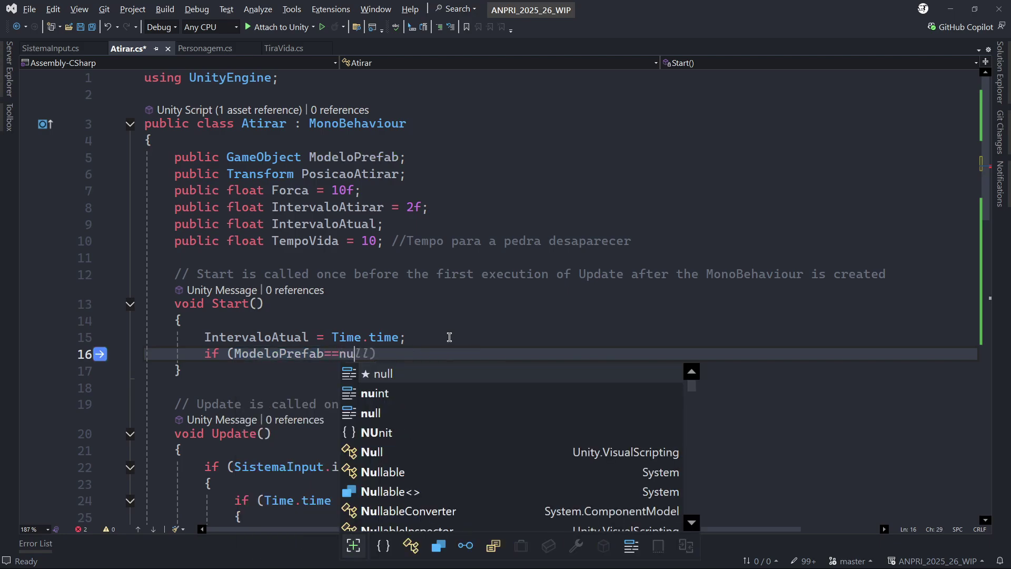
Step: Under the ModeloPrefab check, write Debug.Log("Falta o modelo a atirar"); and start a new line
key("Return")
type("Debug.")
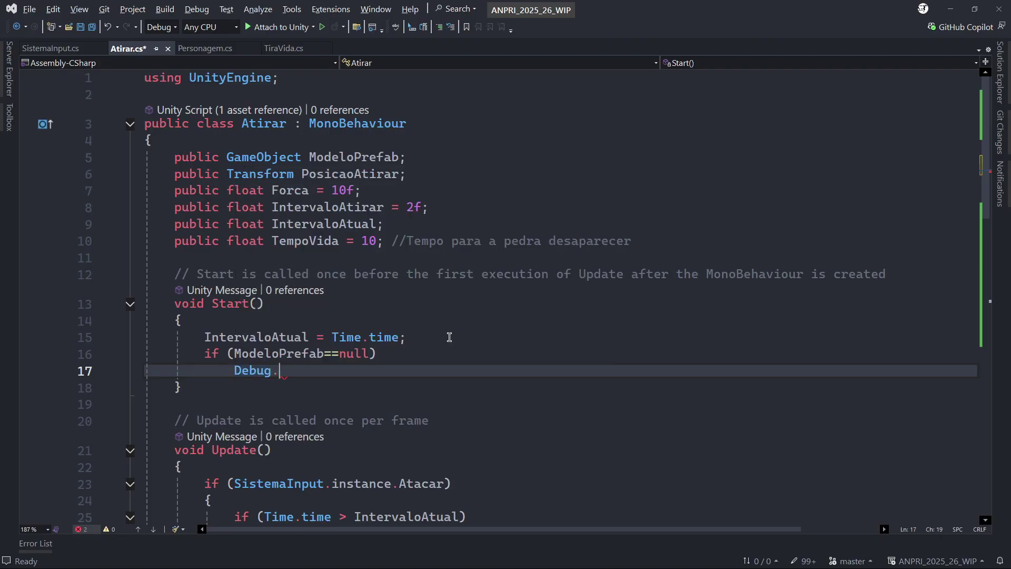
type("Log(\"")
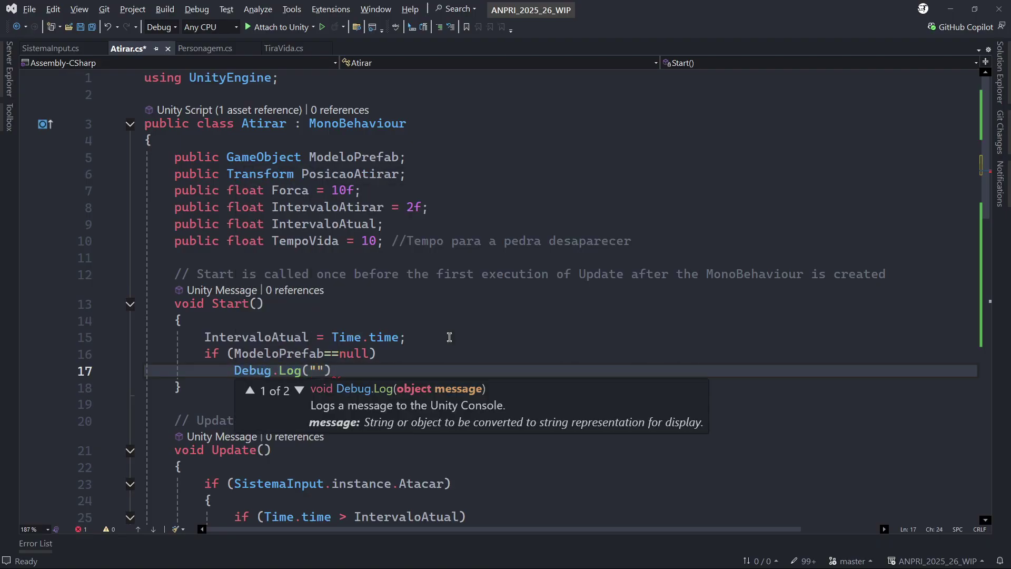
type("Falta o model")
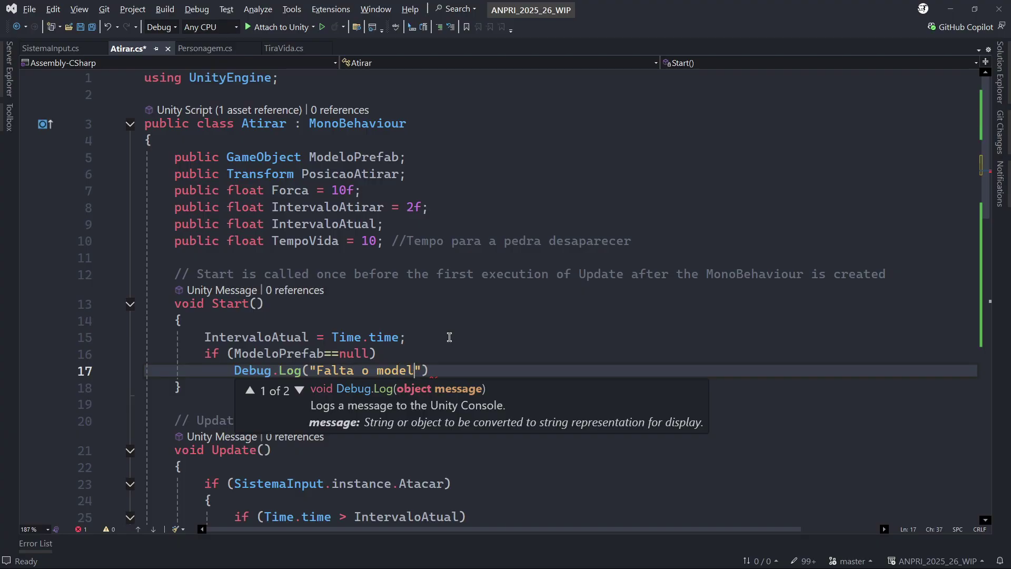
type("o a atirar")
key("End")
type(";")
key("Return")
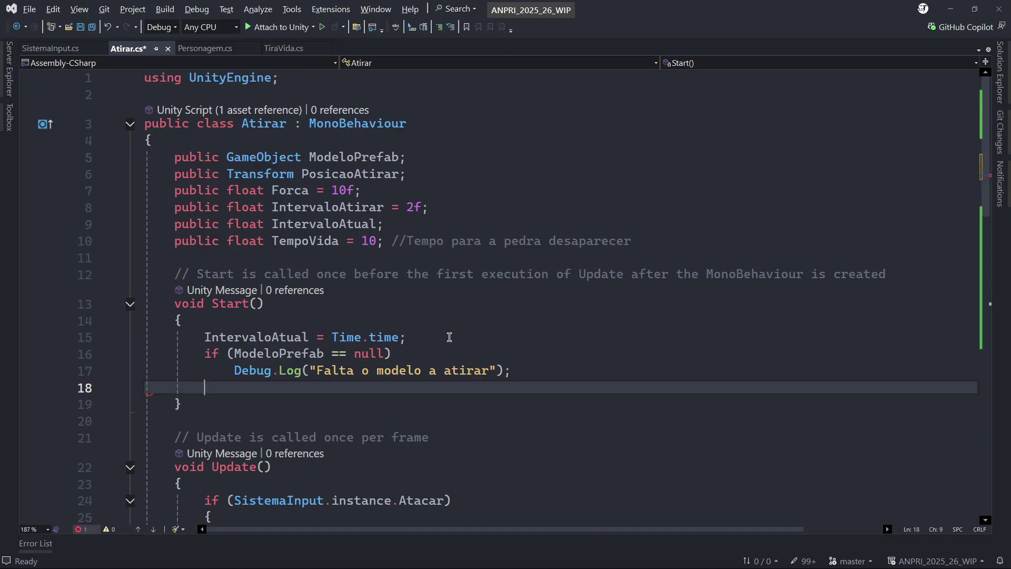
Step: Add if (PosicaoAtirar == null) with Debug.Log("Falta a posição de atirar"); at the end of Start() and save the script
type("if (Posi")
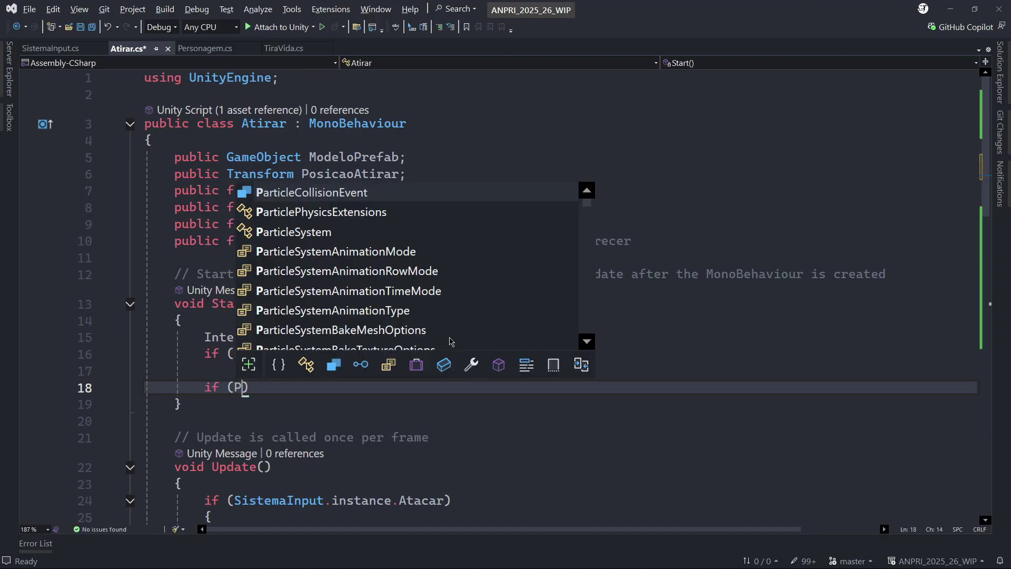
key("Tab")
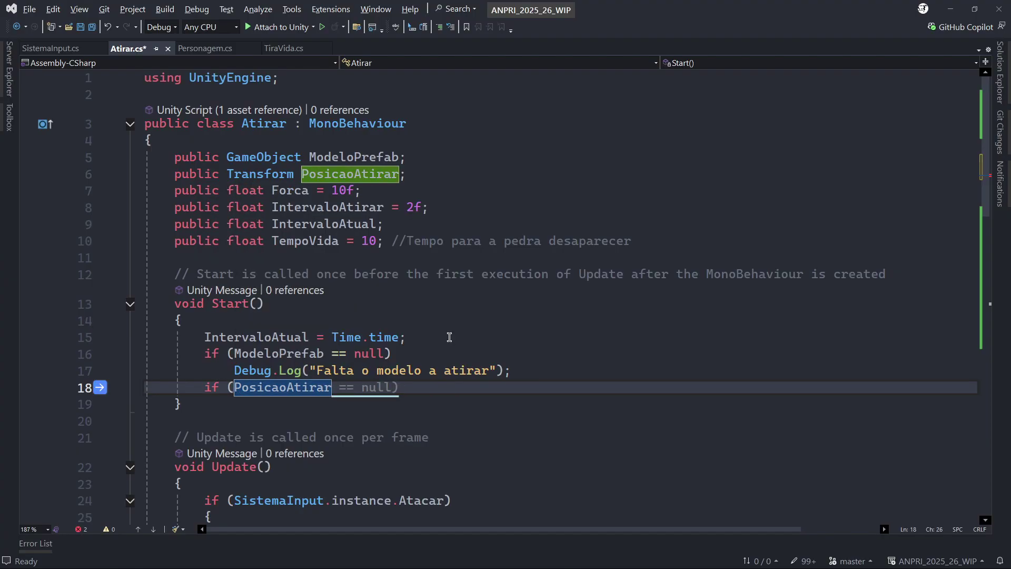
key("Tab")
key("Return")
type("Deb")
key("Tab")
type(".Lo")
key("Tab")
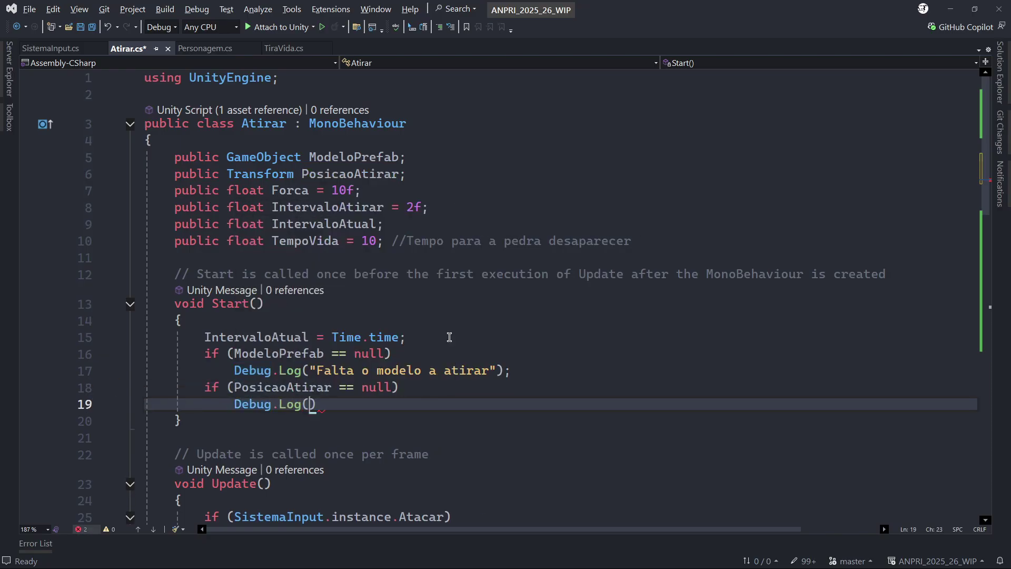
type("(\"Falta a posica")
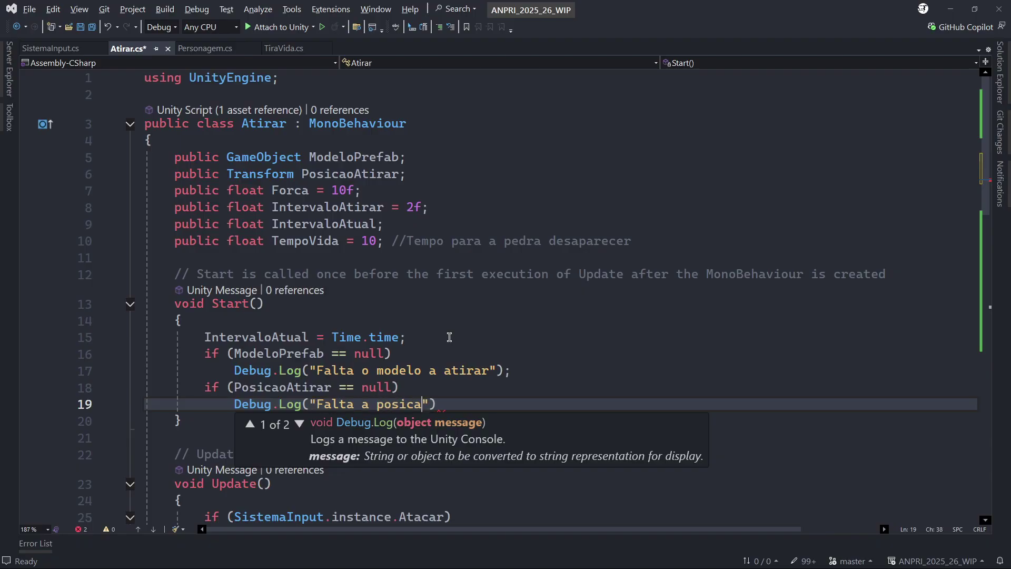
type("ão de atirar")
type(";")
key("ctrl+s")
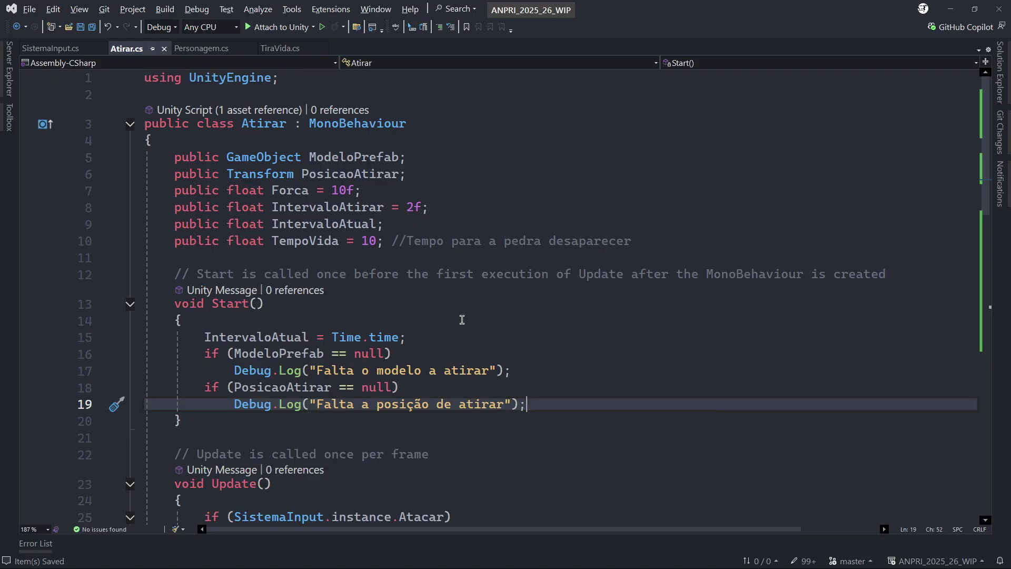
Step: Review the new checks in Start(), switch back to Unity and collapse the Player's children in the hierarchy
scroll(711, 215, "down", 2)
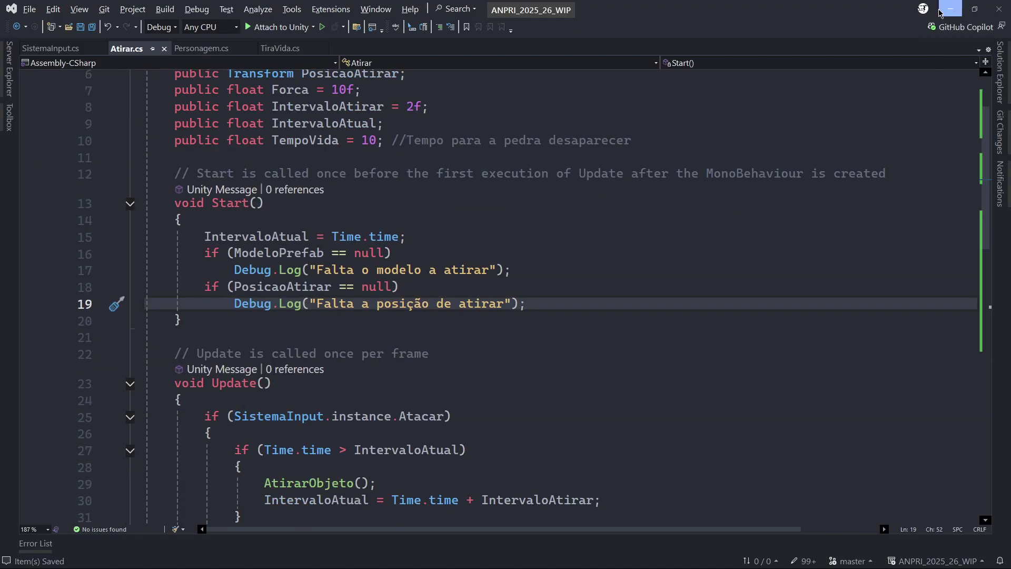
key("alt+Tab")
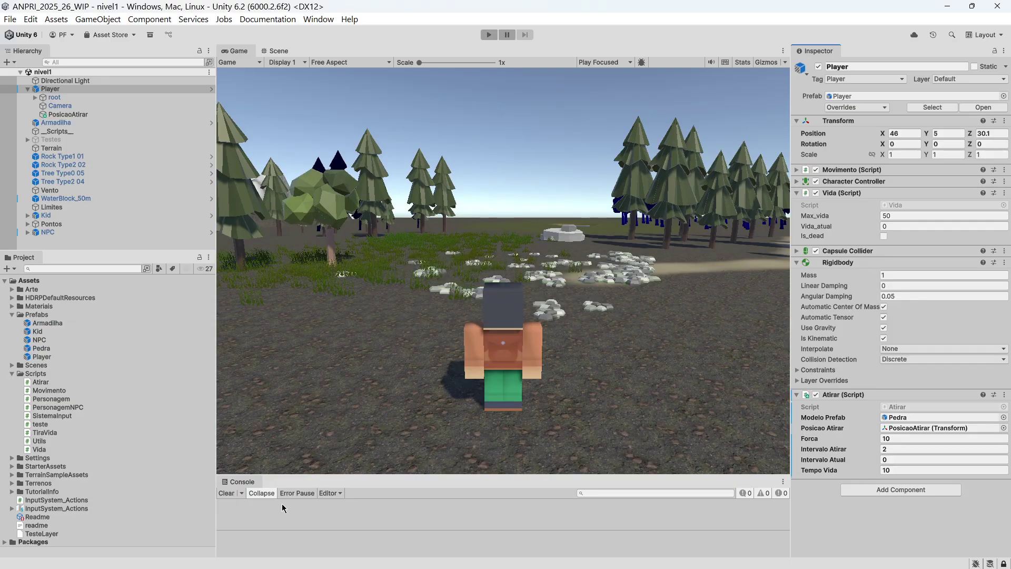
left_click(637, 180)
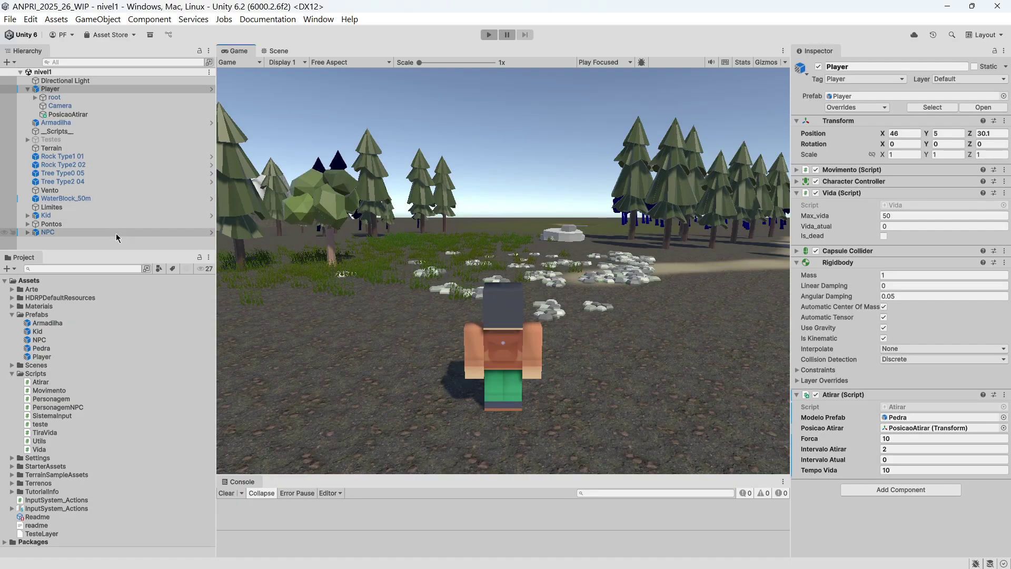
left_click(30, 89)
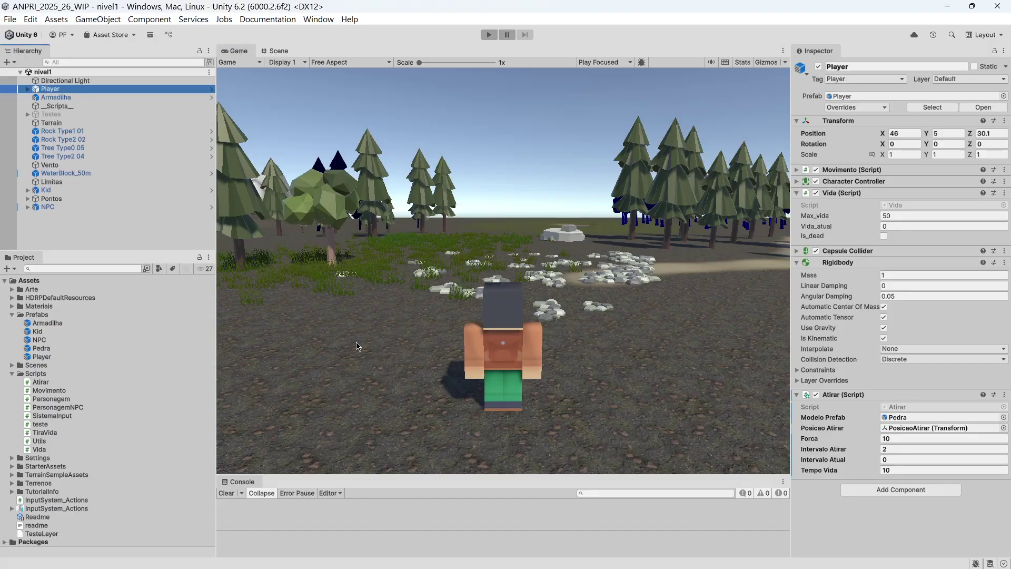
Step: Collapse the Scripts folder and examine the Player and its surroundings, including the NPC, in the Scene view
left_click(13, 374)
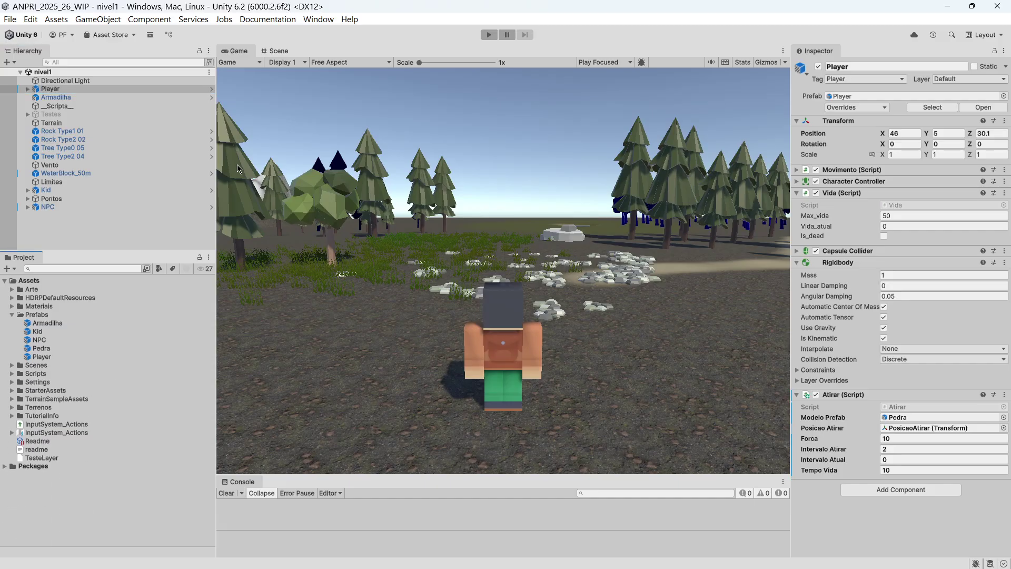
left_click(276, 55)
right_click_drag(370, 173, 449, 296)
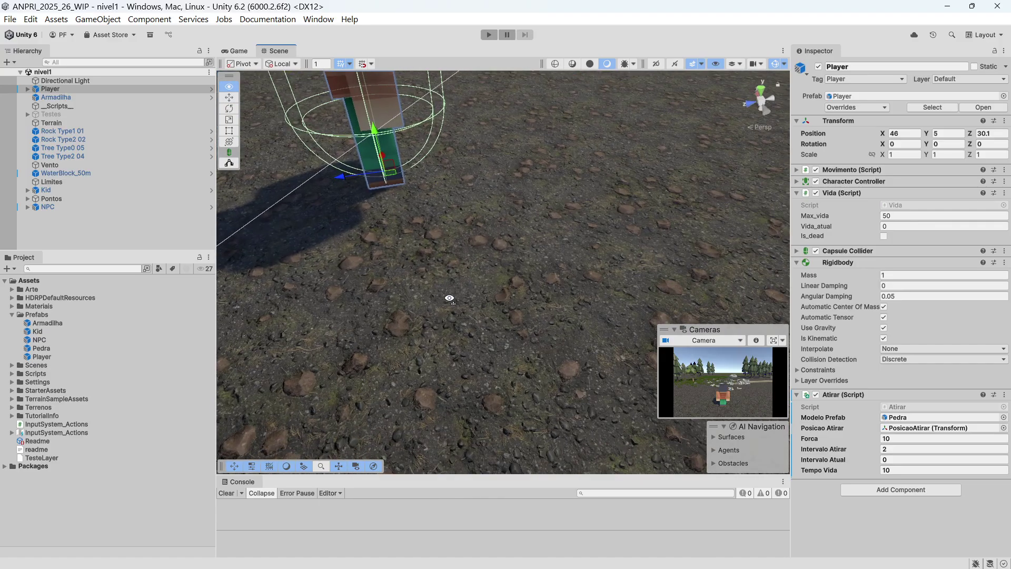
scroll(542, 277, "down", 8)
right_click_drag(636, 288, 592, 277)
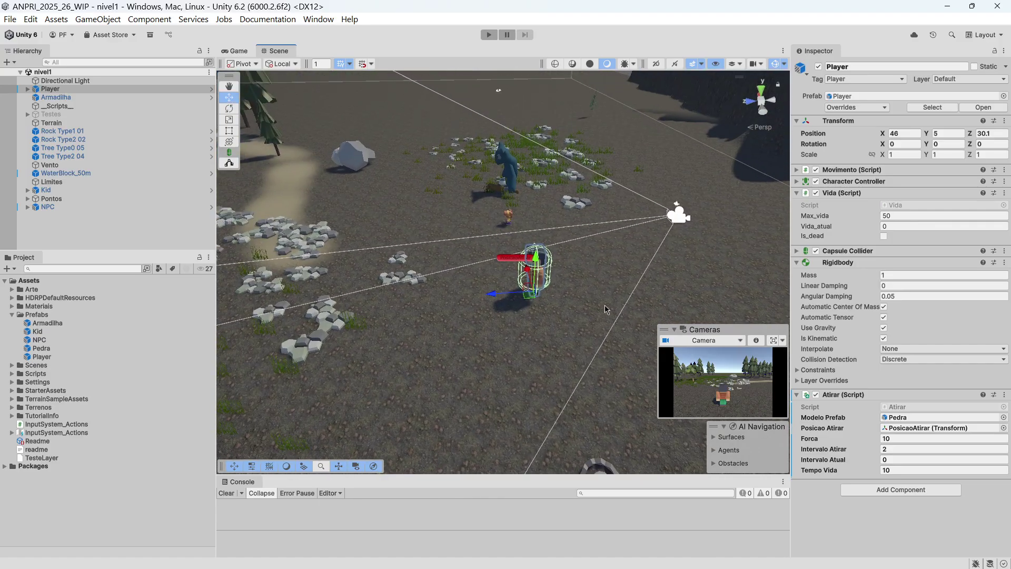
right_click_drag(612, 339, 626, 248)
middle_click_drag(616, 259, 606, 219)
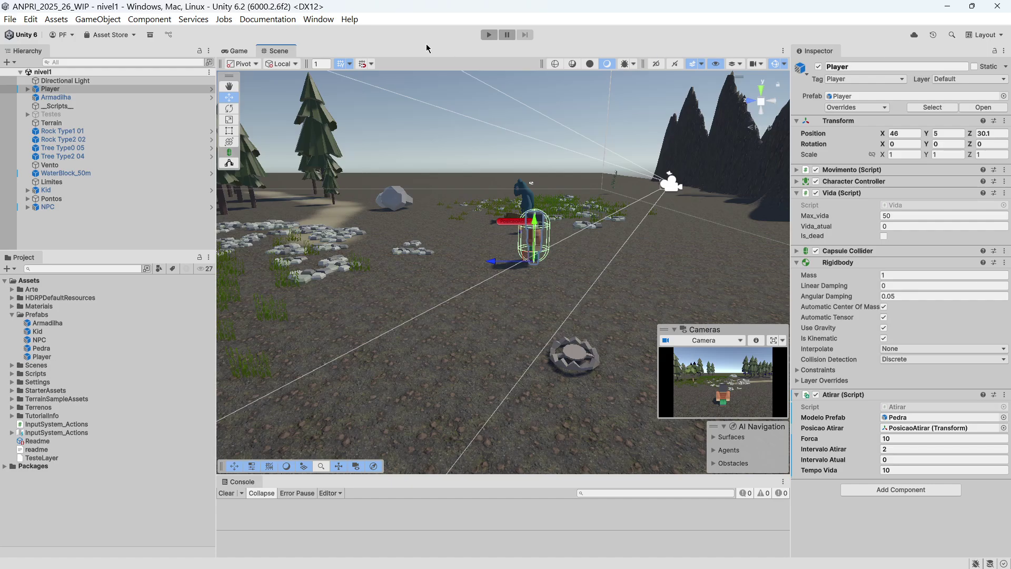
Step: Run the game, turn the Player to view the NPC and the area around it, and stop the game
left_click(490, 34)
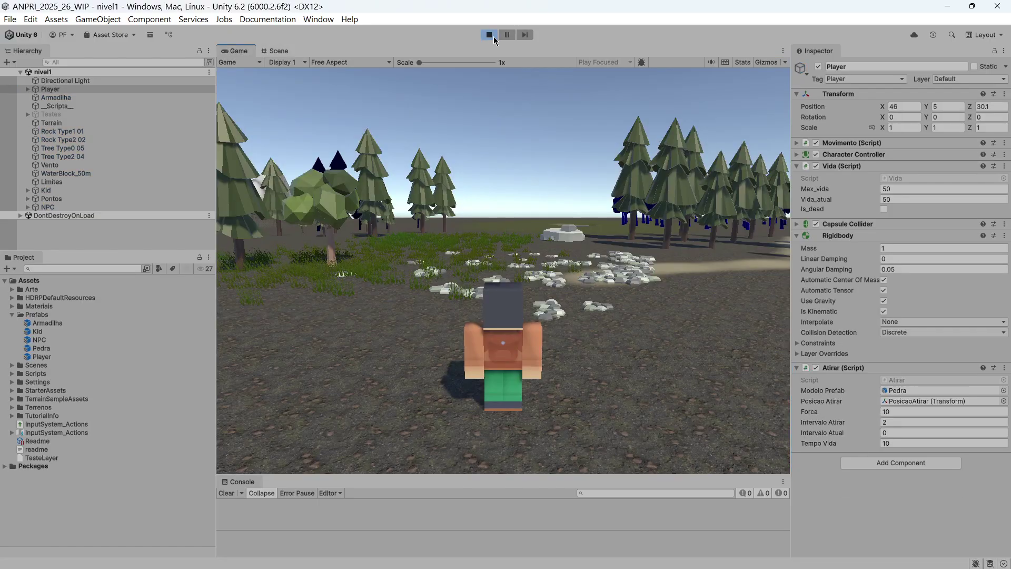
left_click(592, 175)
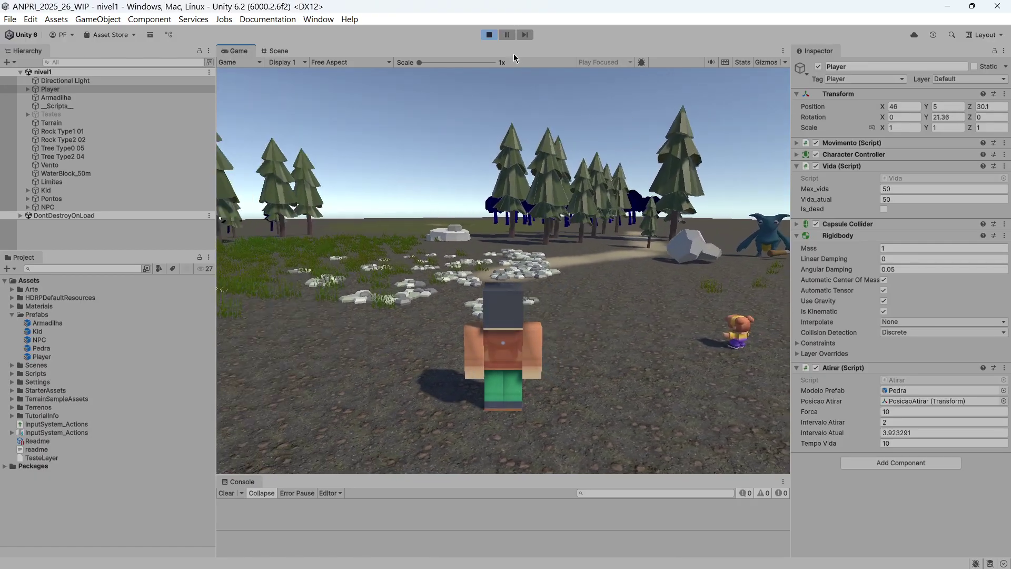
left_click(488, 35)
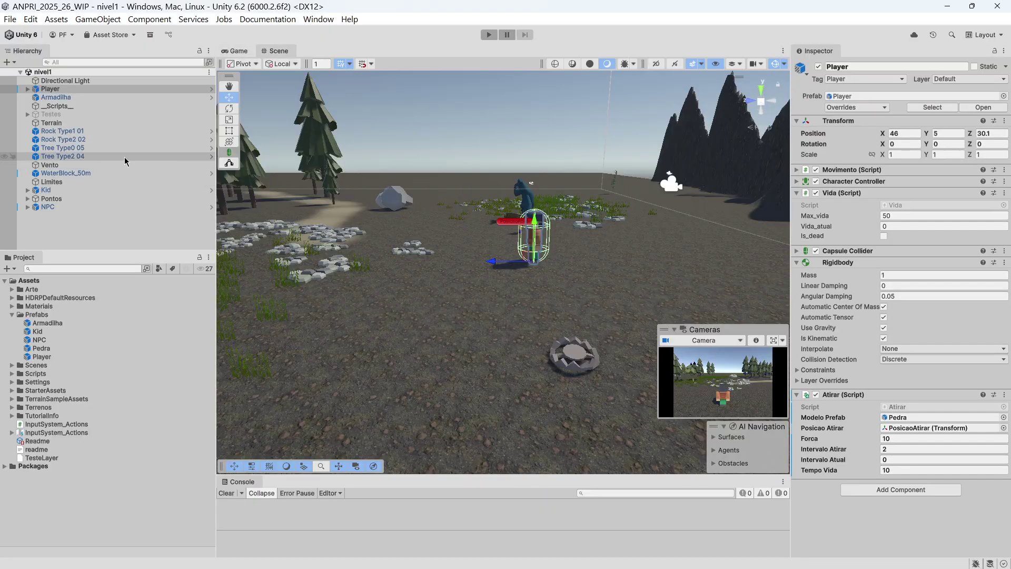
Step: Collapse the NPC's Vida and Rigidbody components and set its Personagem NPC script's Distancia Visao to 10
left_click(63, 207)
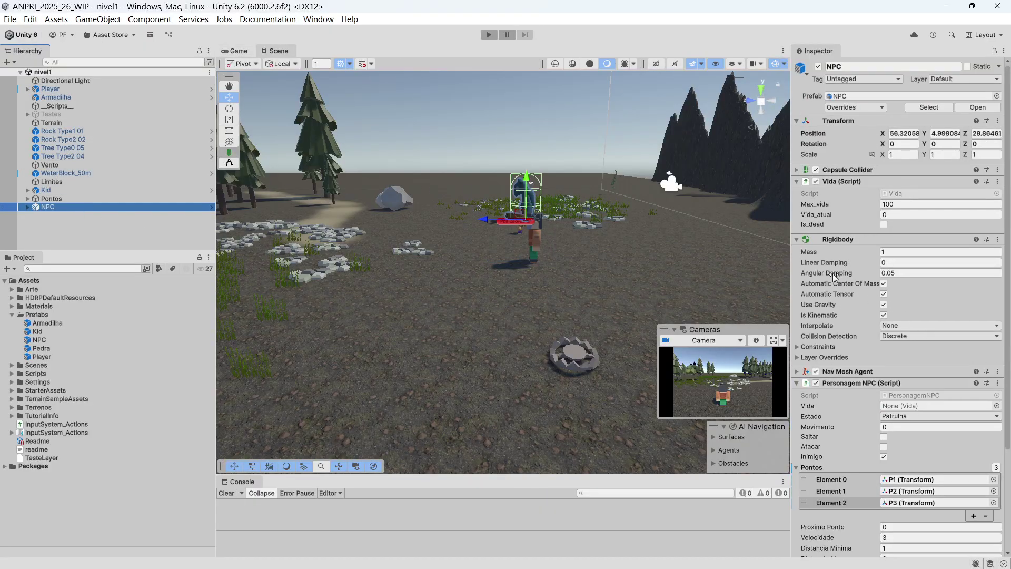
left_click(797, 240)
left_click(796, 181)
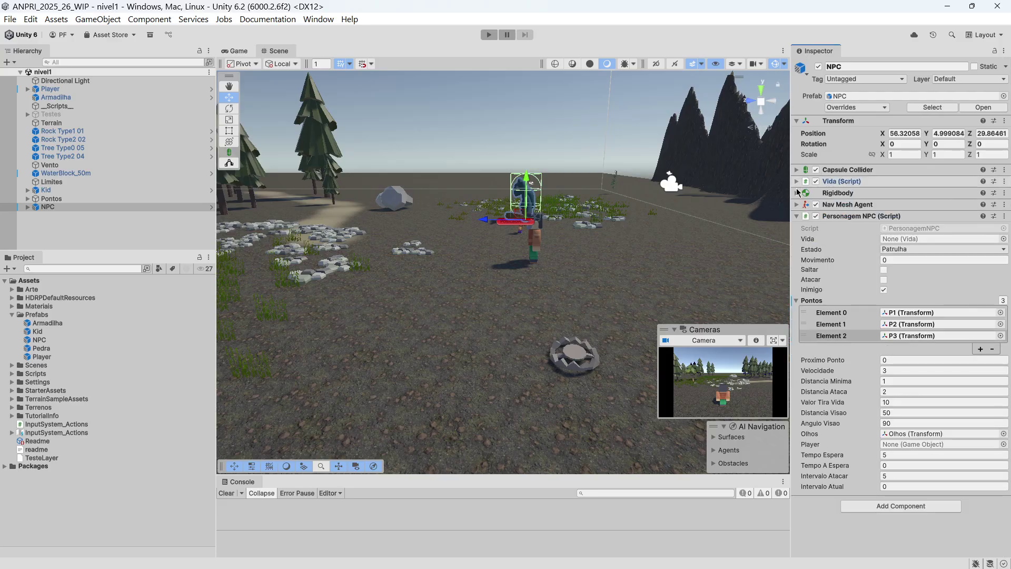
left_click(898, 413)
type("1")
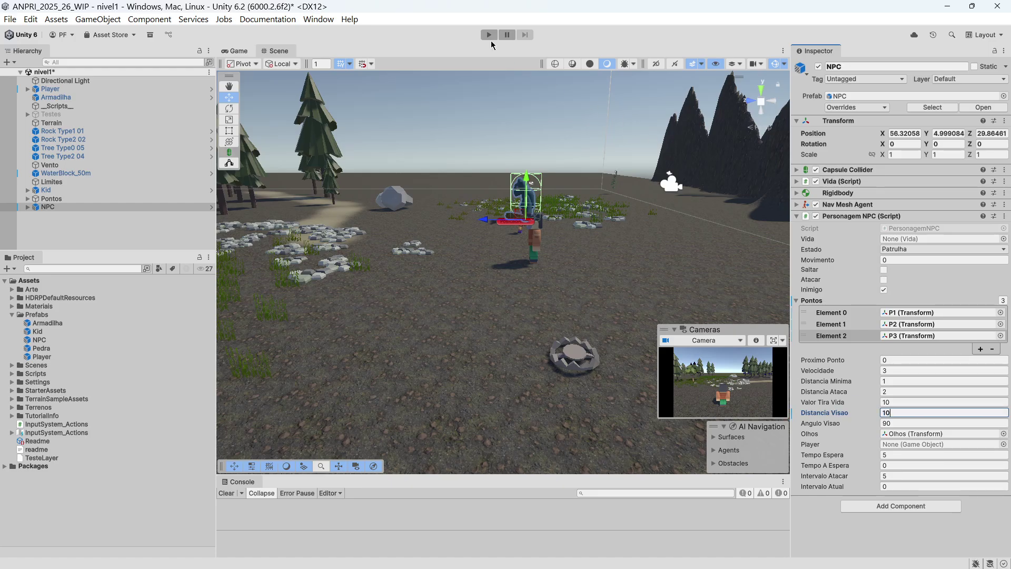
Step: Run the game to test the NPC's vision distance, review the console messages and clear them
left_click(489, 36)
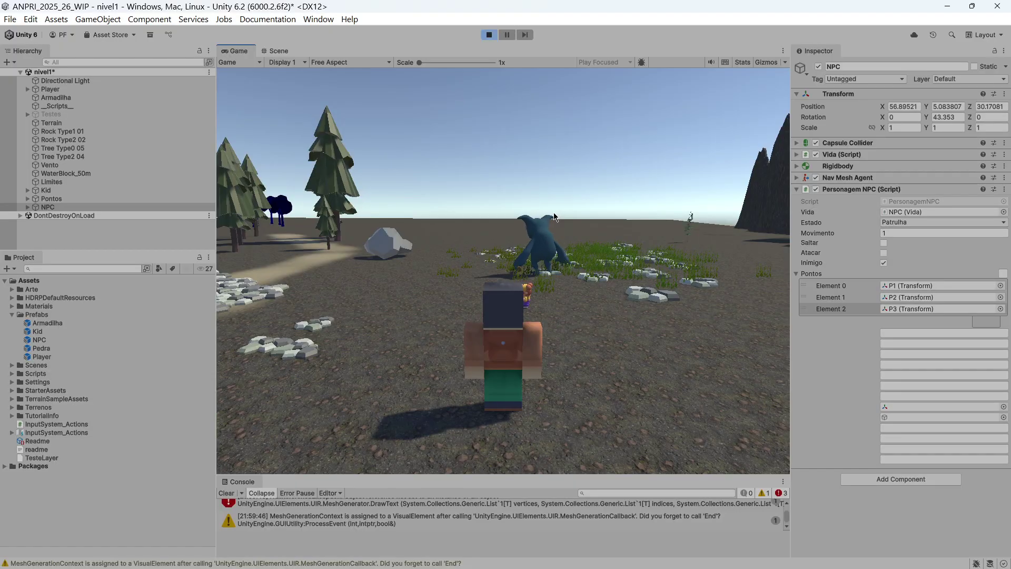
scroll(503, 520, "up", 3)
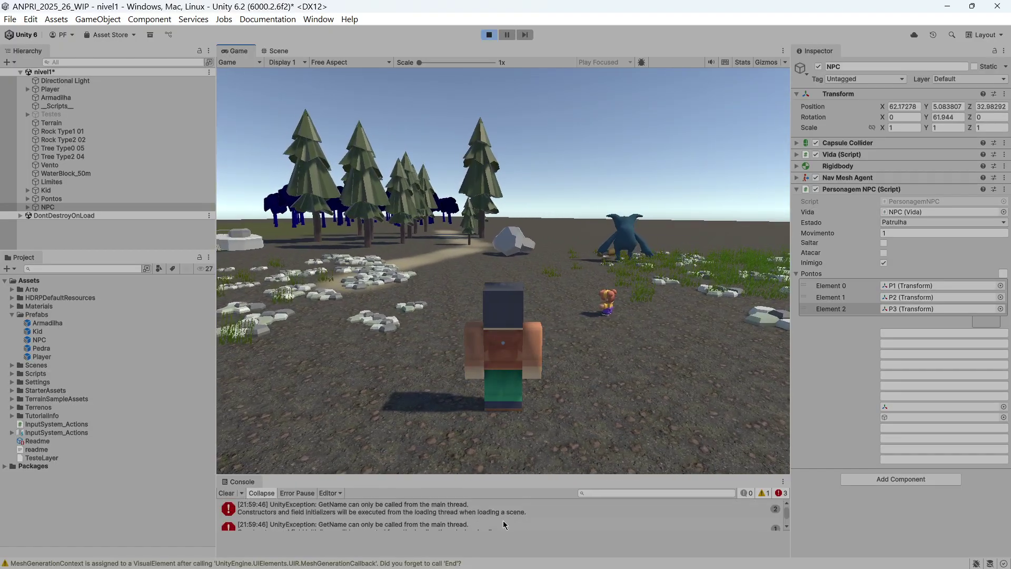
scroll(503, 520, "down", 3)
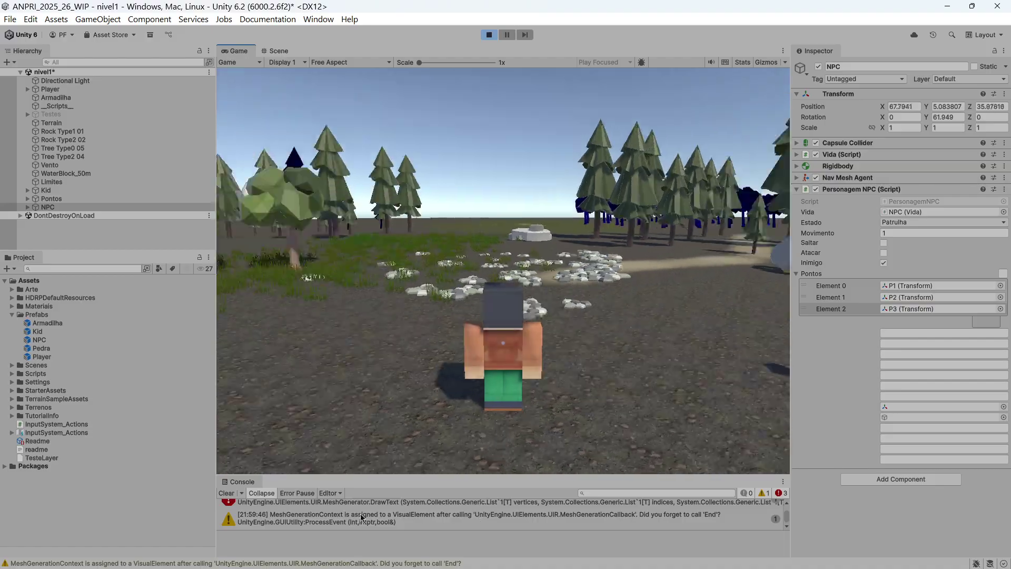
left_click(226, 492)
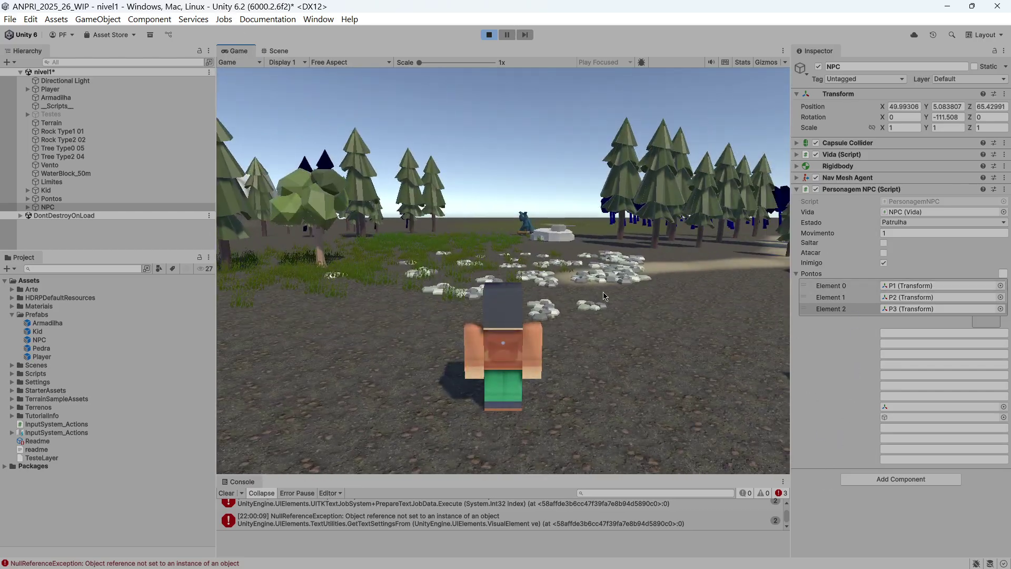
Step: Stop the running game and save the nivel1 scene
left_click(489, 35)
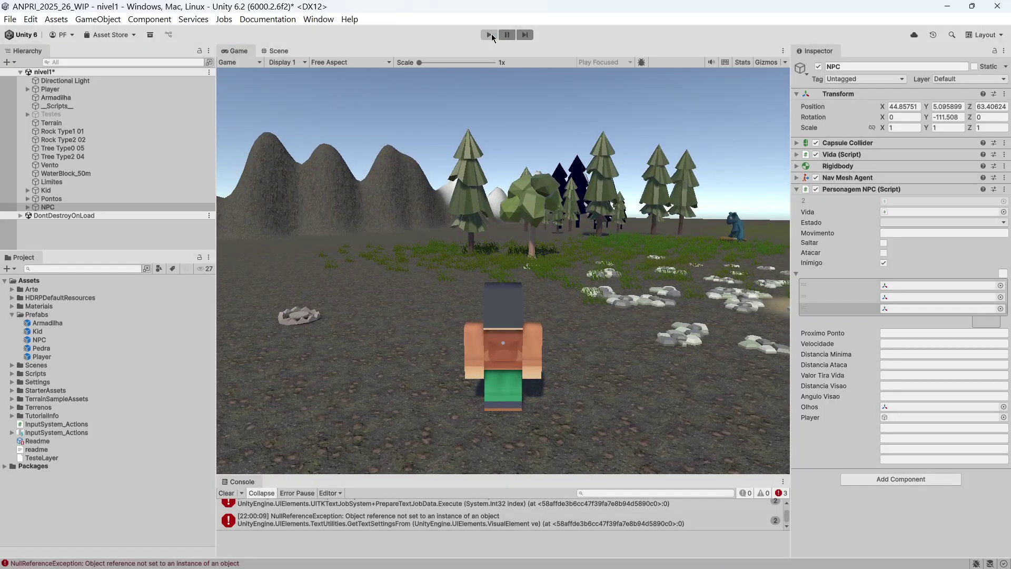
left_click(10, 19)
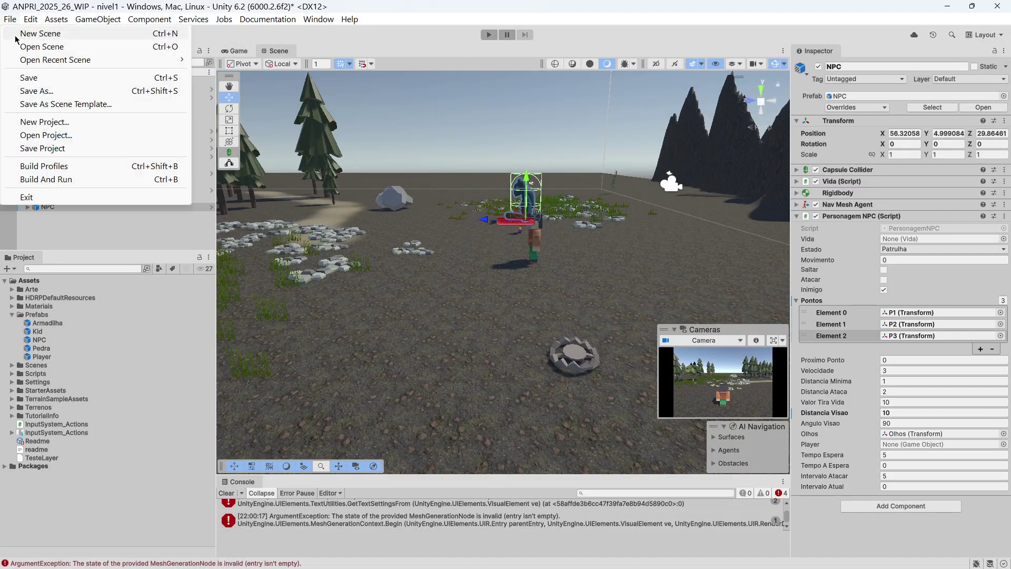
left_click(30, 78)
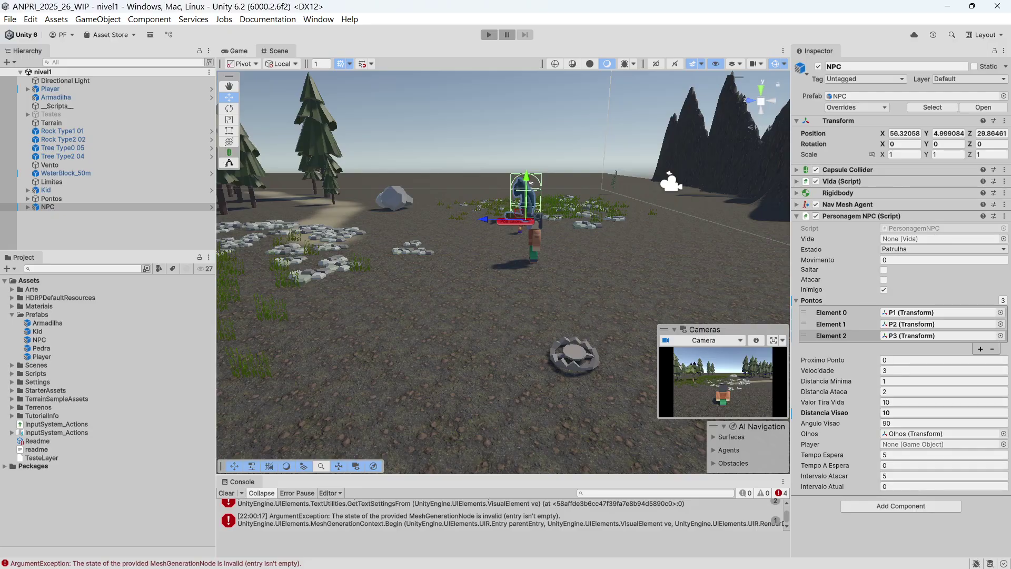